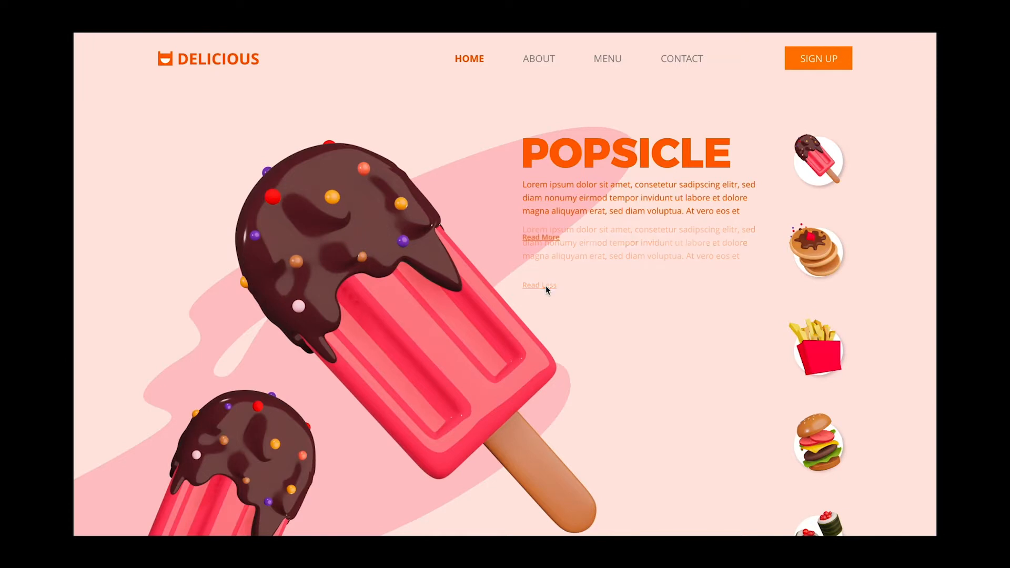
Preview the prototype by opening the pancake page, browsing the food thumbnails and opening the burger page
scroll(812, 304, down, 3)
scroll(811, 304, up, 3)
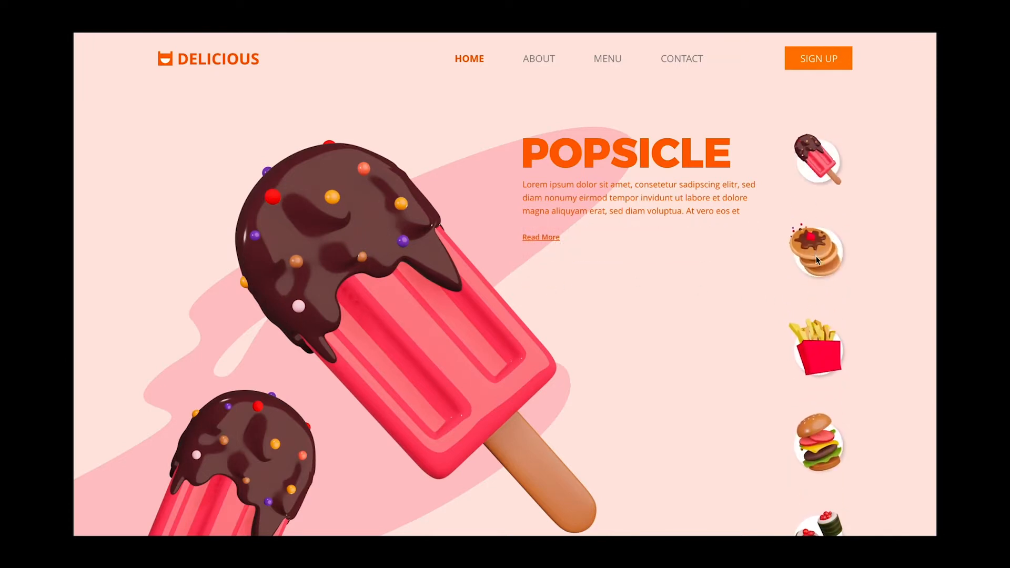
click(816, 254)
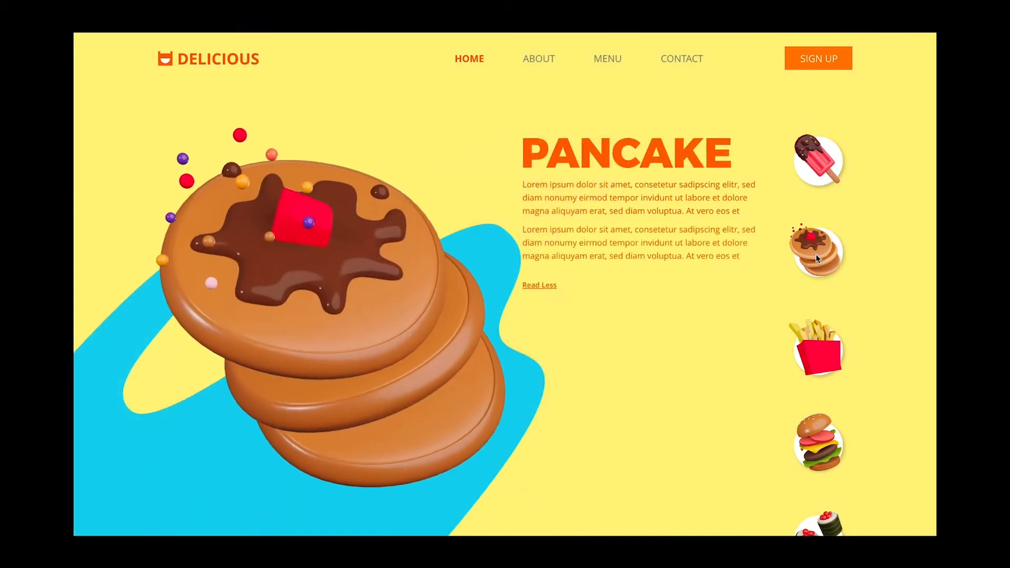
scroll(820, 415, down, 3)
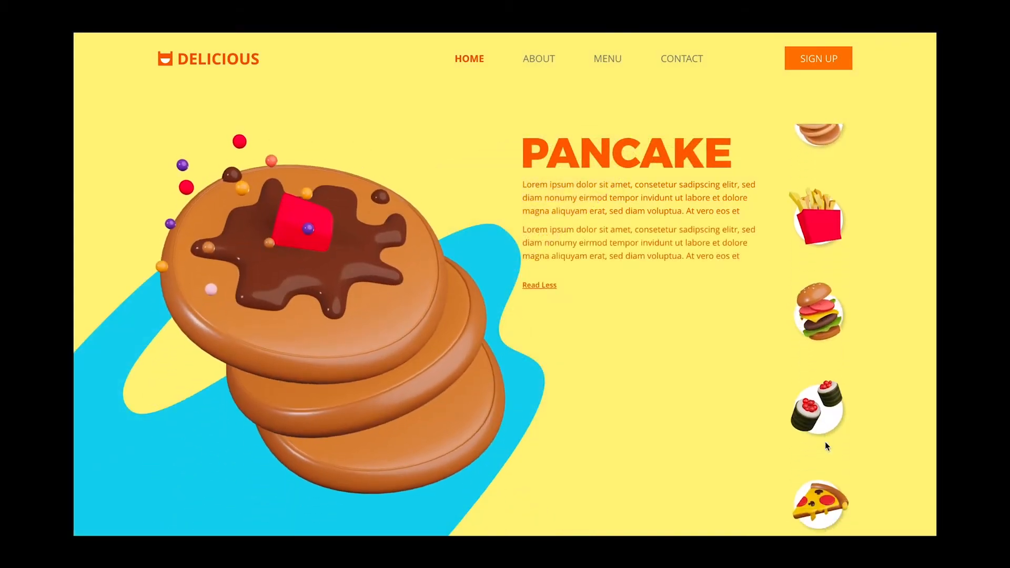
click(812, 318)
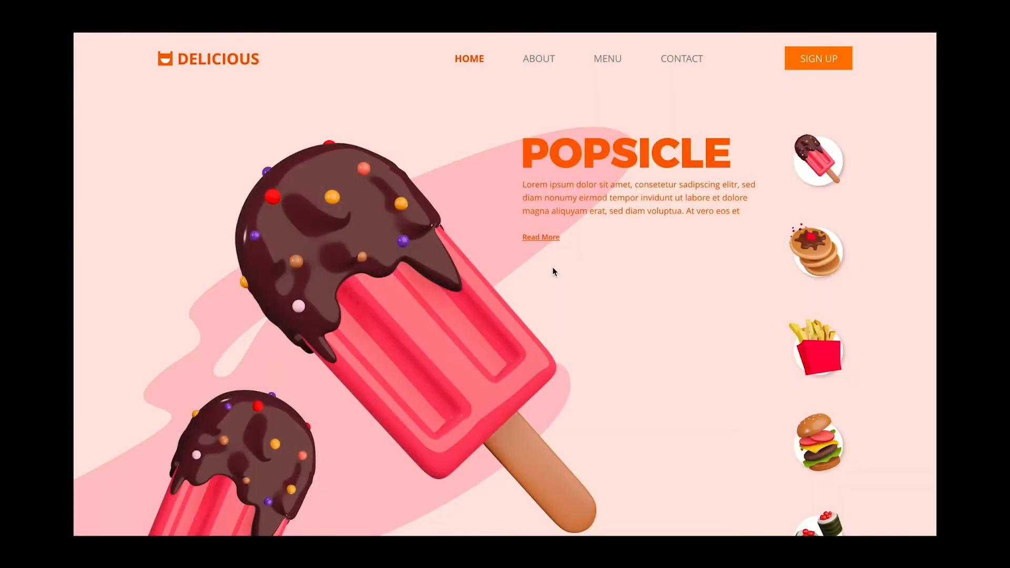
Test expanding and collapsing the Popsicle description with its Read More and Read Less links
click(552, 272)
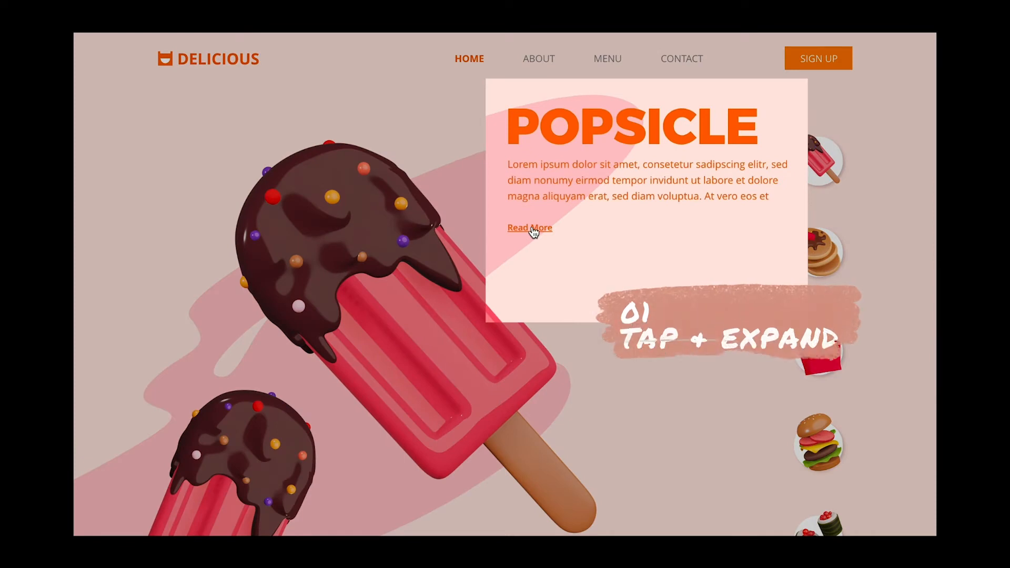
click(533, 229)
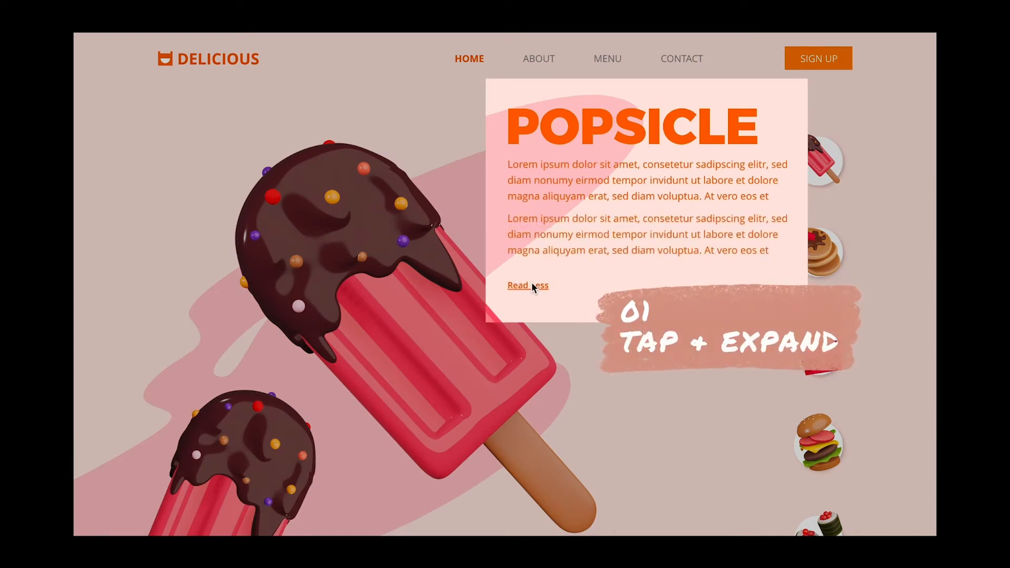
click(532, 286)
click(536, 229)
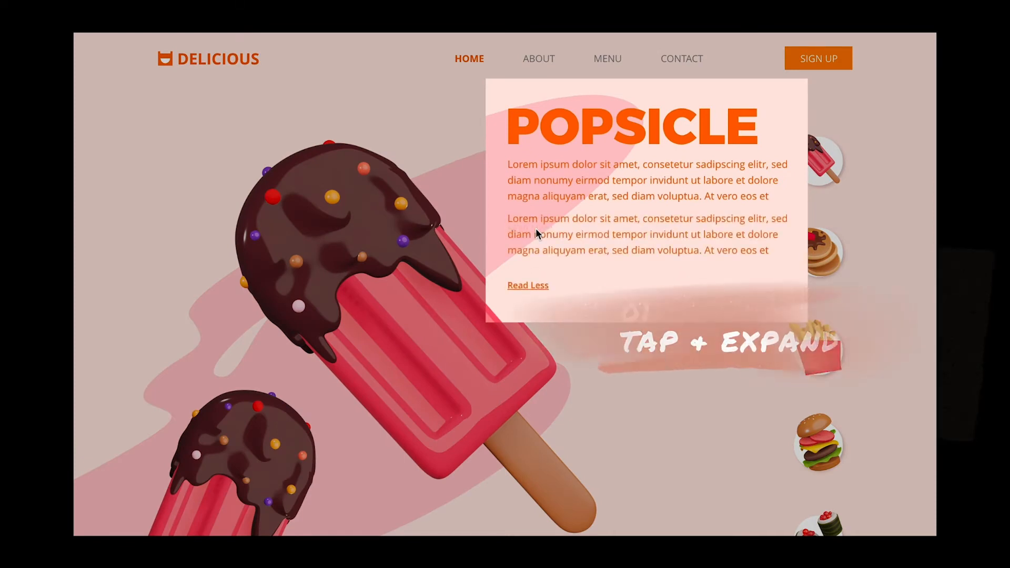
click(537, 288)
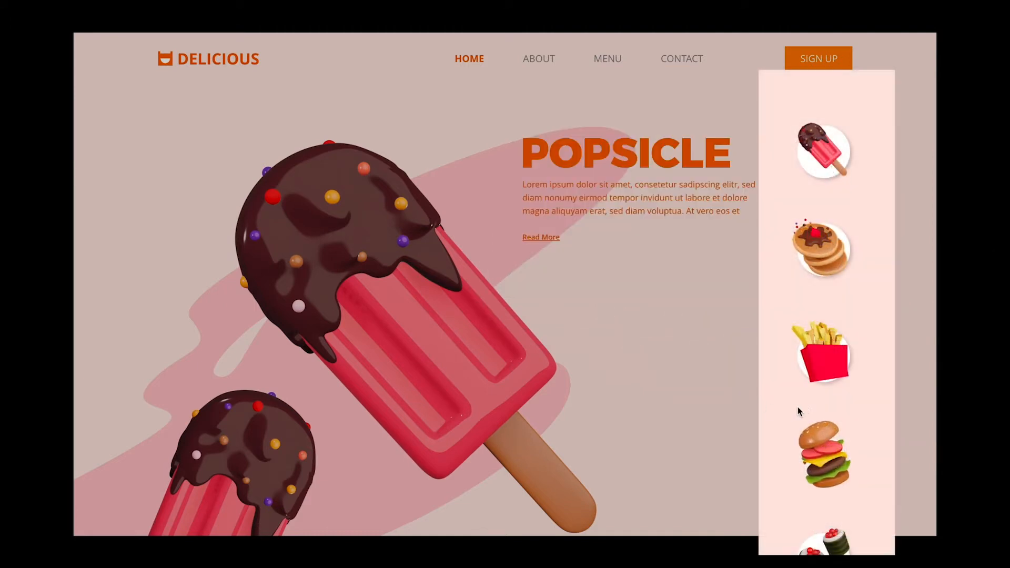
Test the vertical scrolling of the food thumbnail list on the Popsicle page
scroll(797, 406, down, 3)
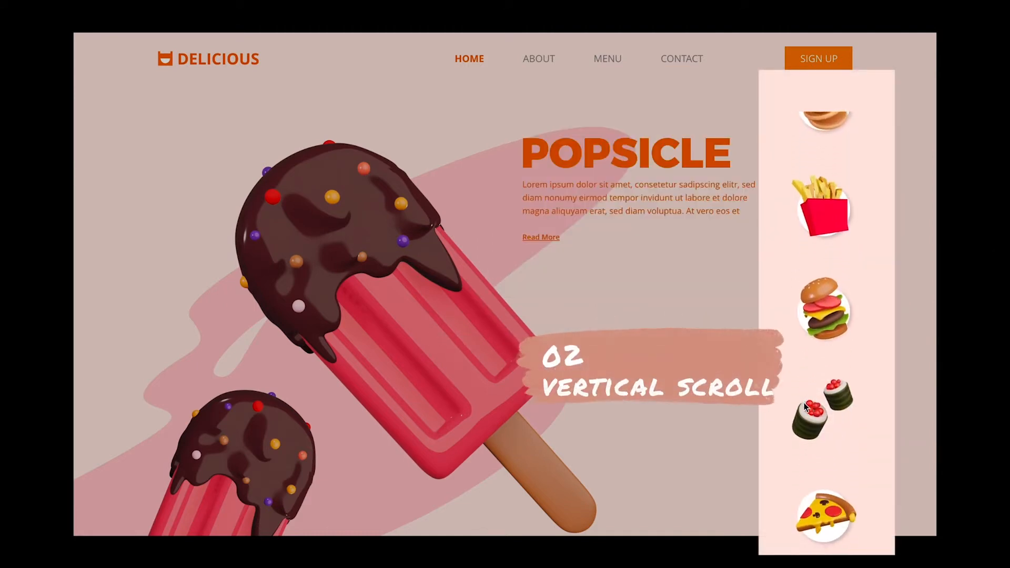
scroll(805, 405, up, 3)
scroll(804, 406, down, 3)
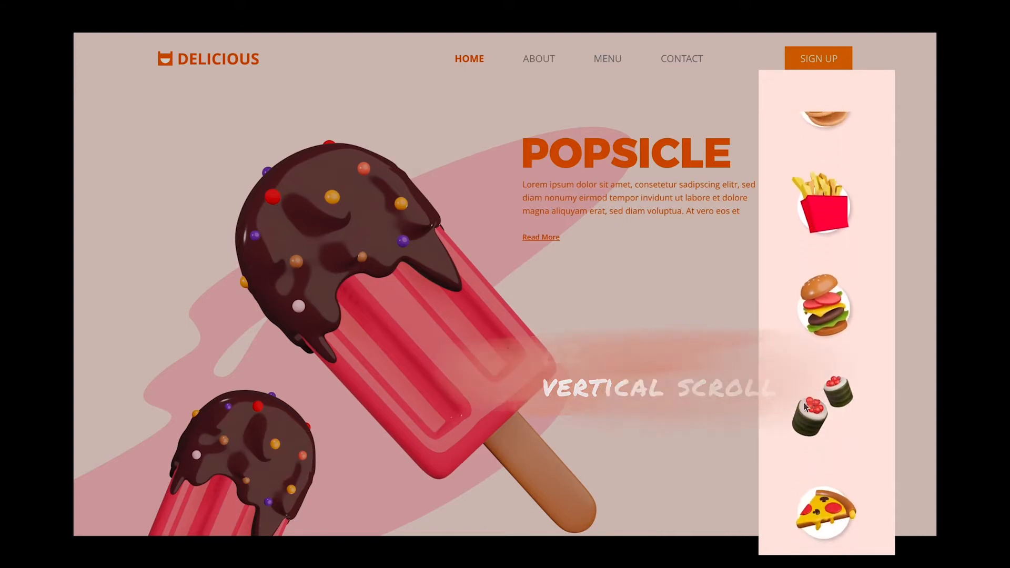
scroll(805, 406, up, 3)
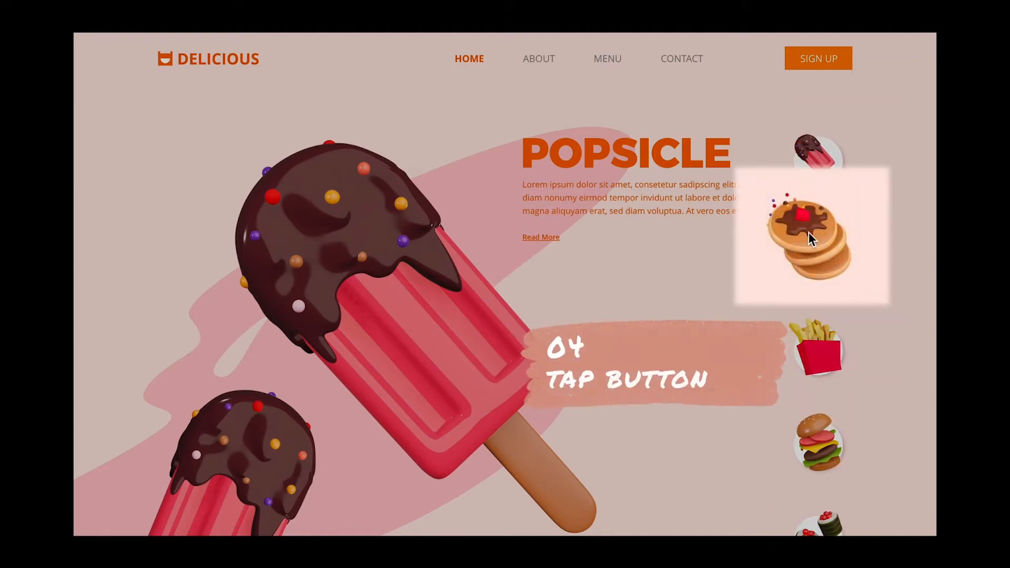
Test the thumbnail links by switching back and forth between the pancake and burger pages
click(810, 239)
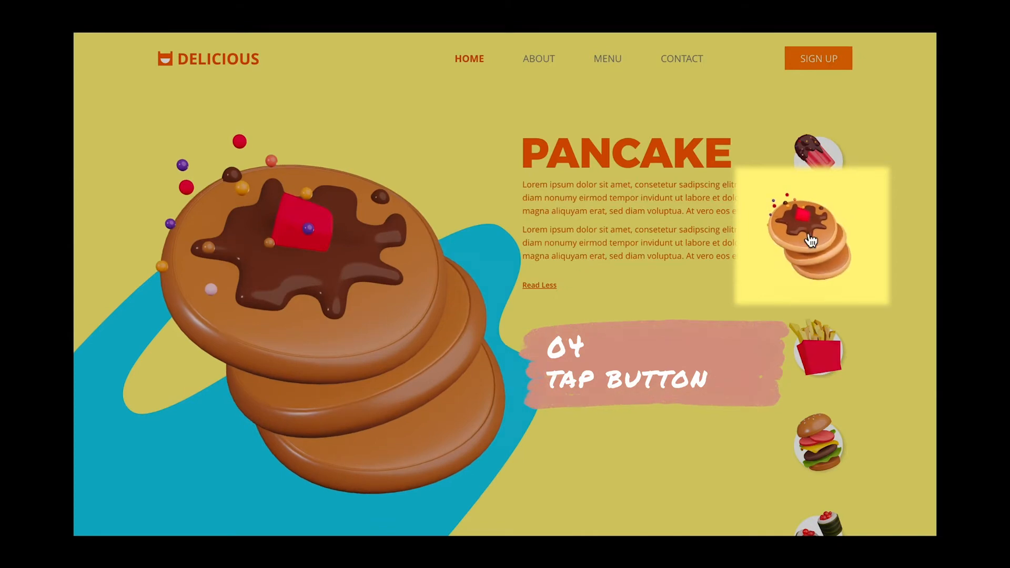
click(816, 445)
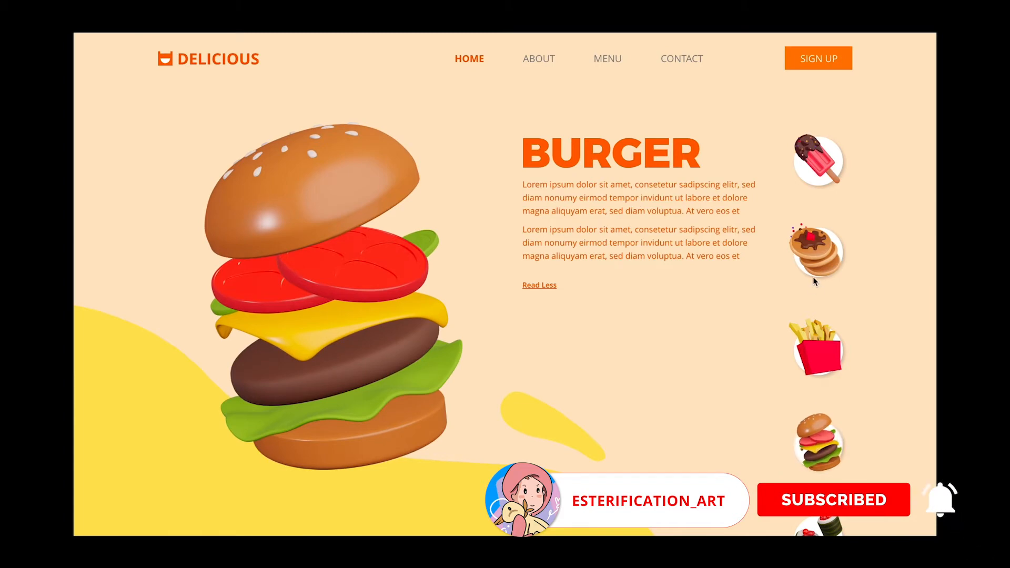
click(817, 255)
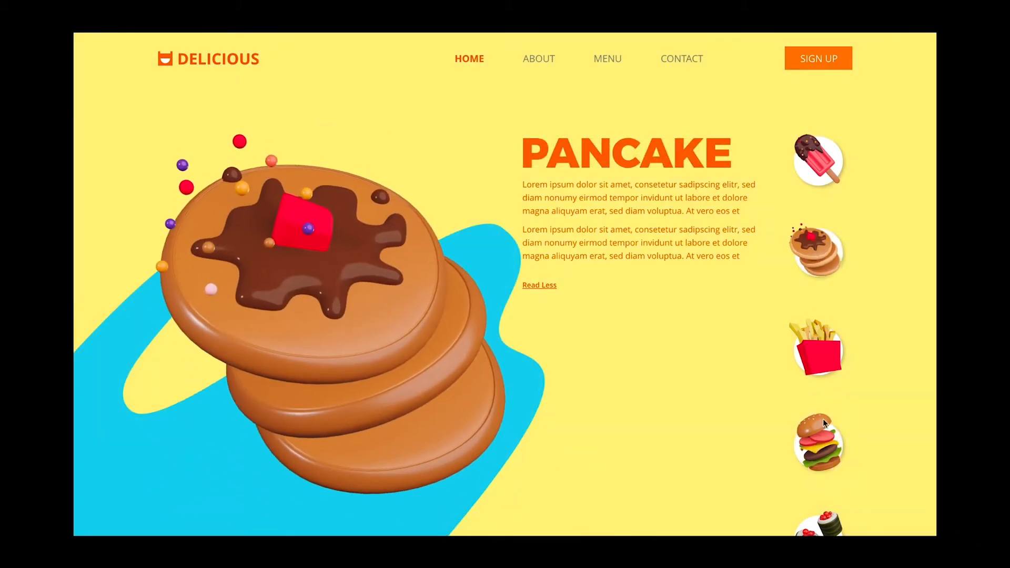
click(819, 446)
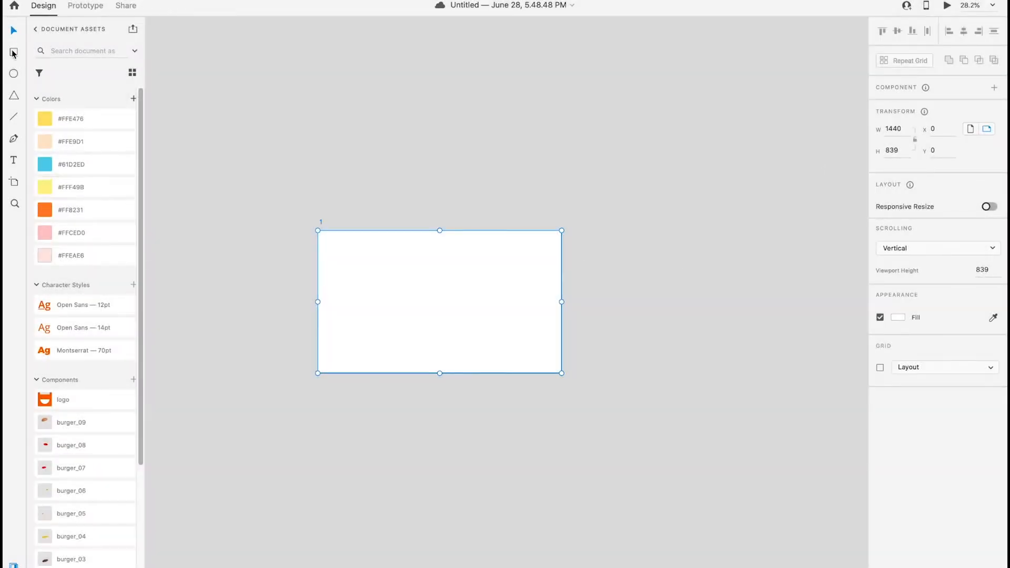
Cover the artboard with a borderless 1440 × 839 background rectangle filled with #FFEAE6
mouse_move(316, 229)
mouse_down()
mouse_move(456, 325)
mouse_move(561, 373)
mouse_up()
click(81, 257)
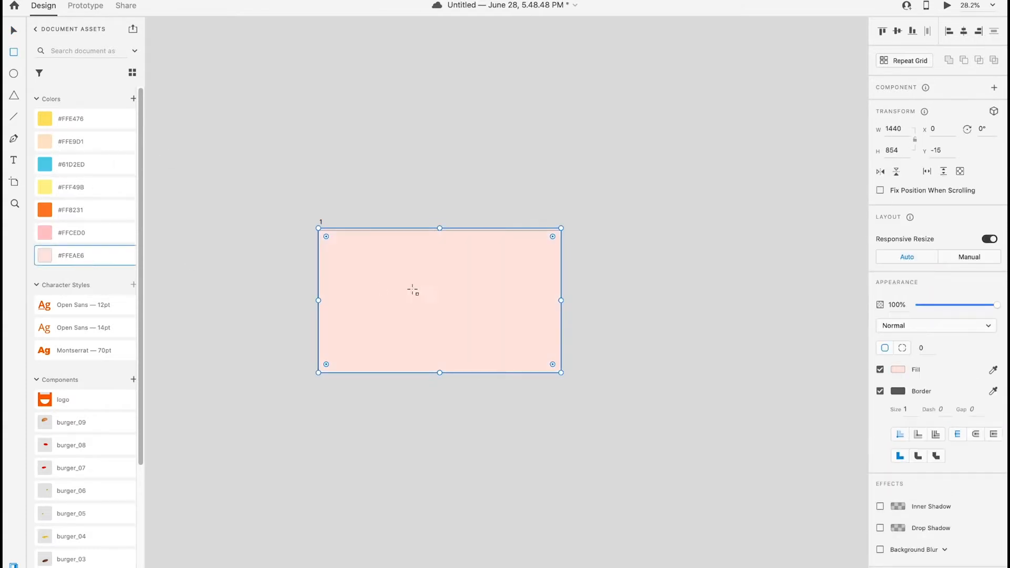
scroll(430, 286, up, 5)
drag(450, 173, 449, 178)
click(880, 391)
click(521, 164)
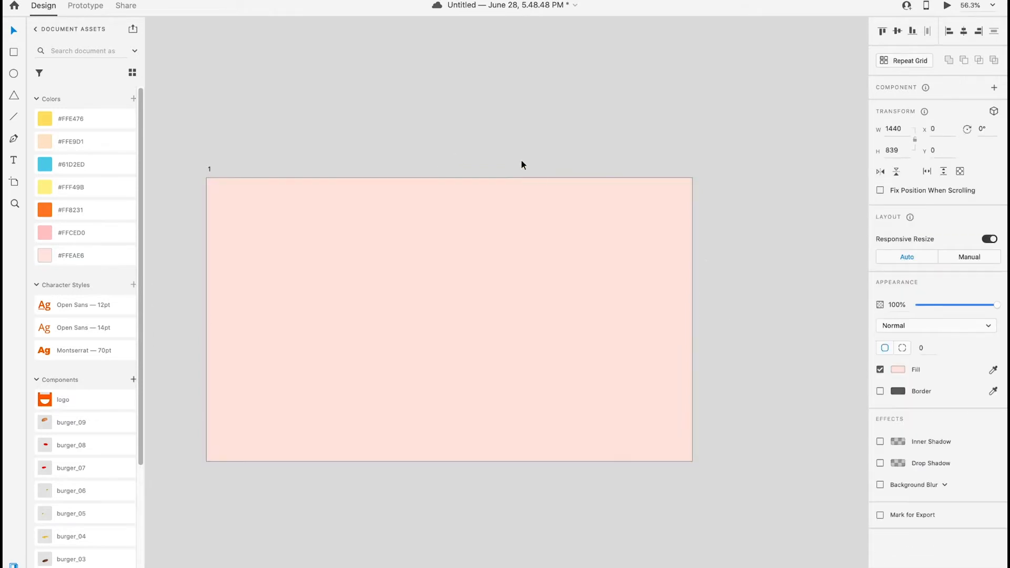
Add the text "DELICIOUS" above the artboard in the Open Sans 14pt character style
scroll(521, 164, up, 2)
key(t)
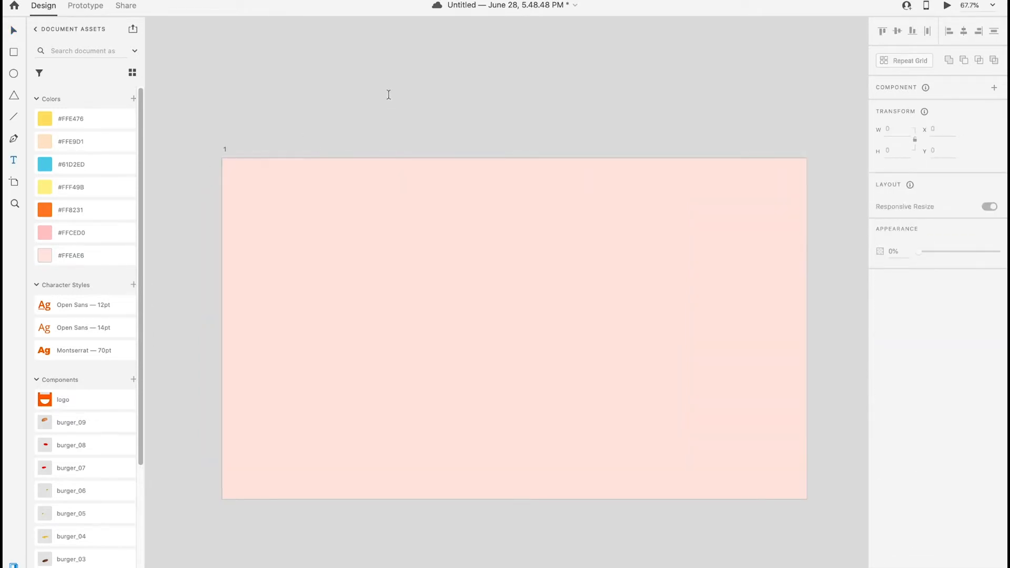
click(425, 130)
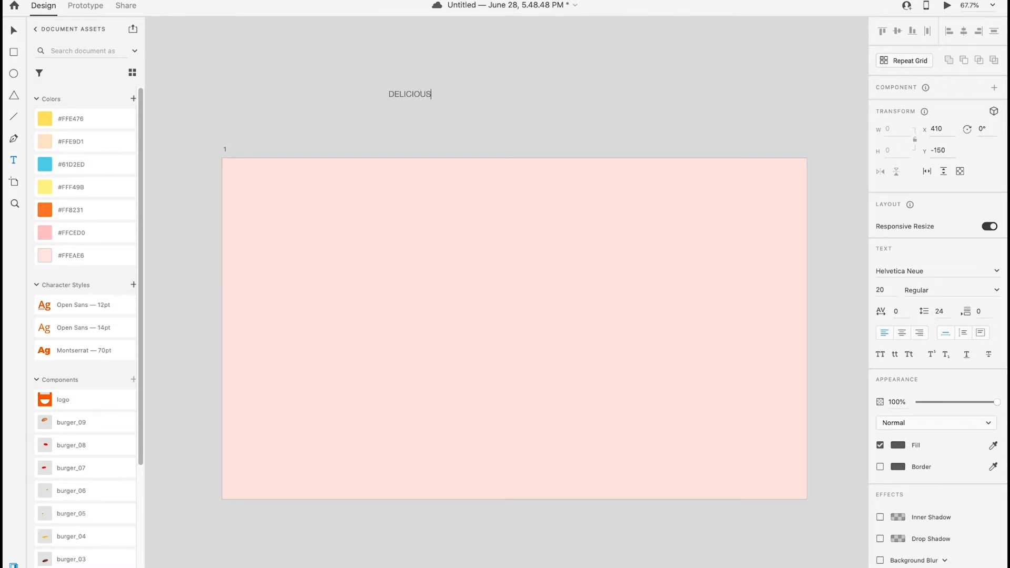
text(DELICIOUS)
key(Escape)
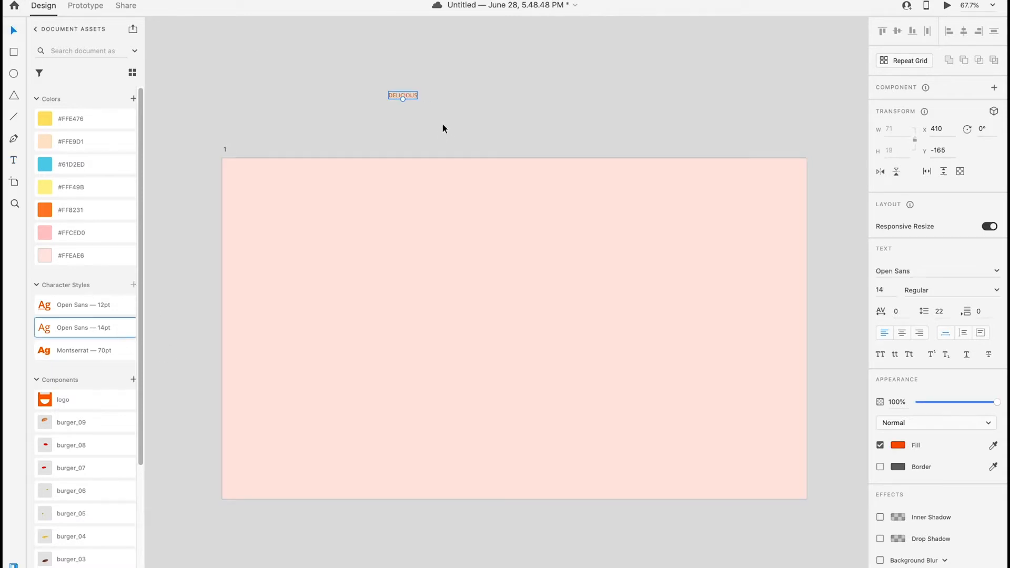
Move the "DELICIOUS" text into the artboard's upper-left area and format it as Bold at size 26
drag(404, 100, 410, 108)
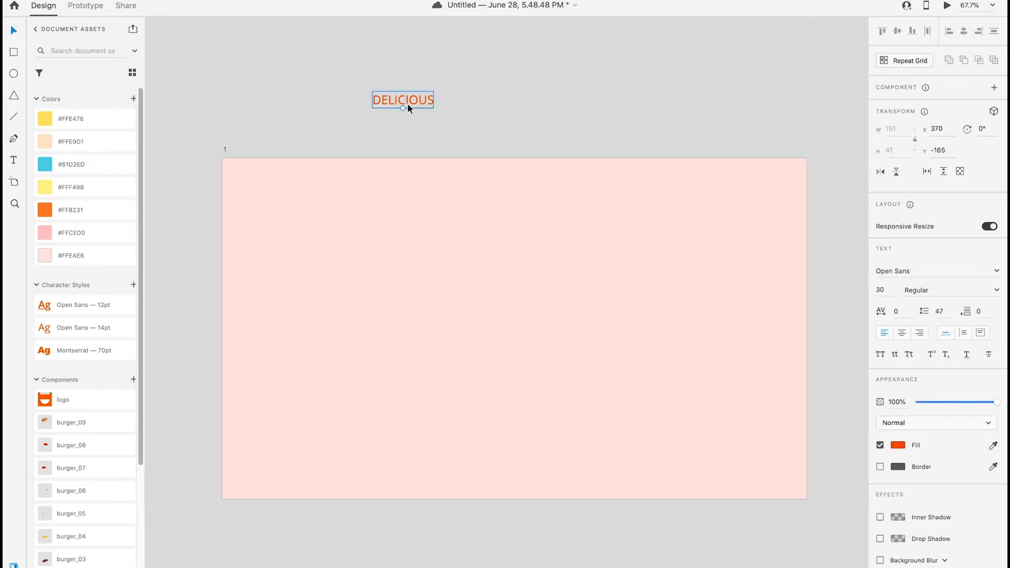
drag(305, 181, 293, 182)
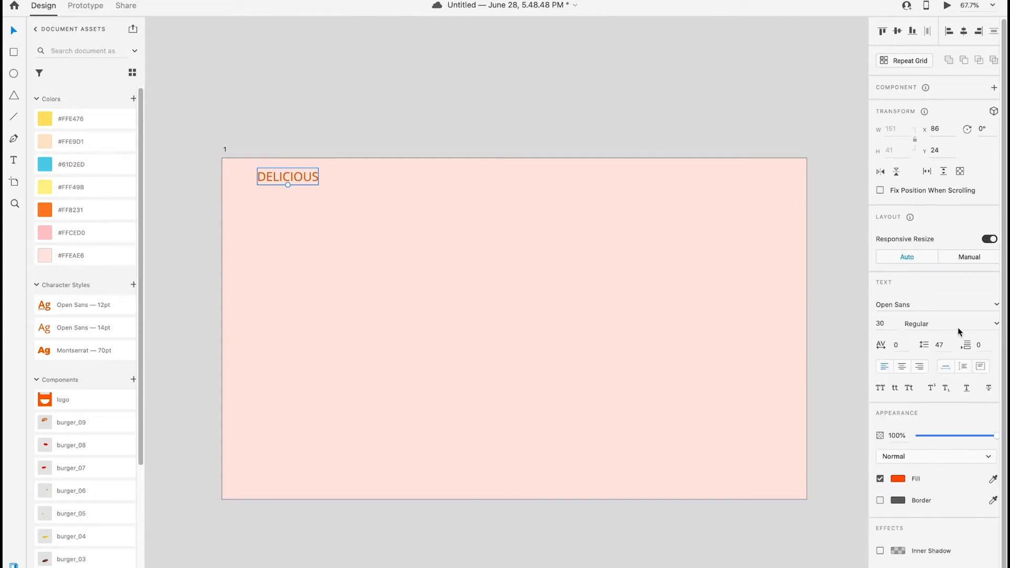
click(996, 324)
click(912, 402)
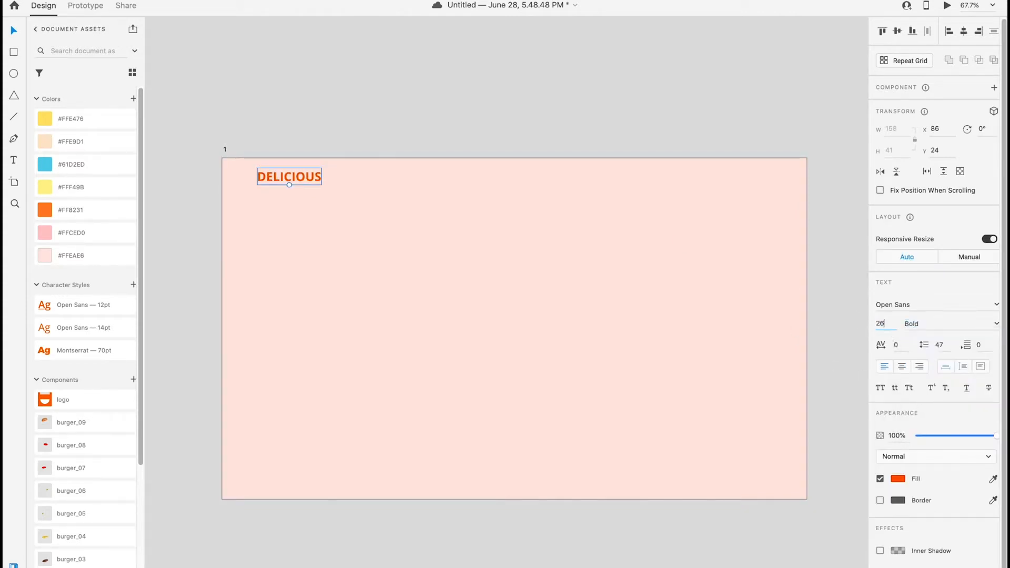
key(Return)
drag(298, 178, 320, 178)
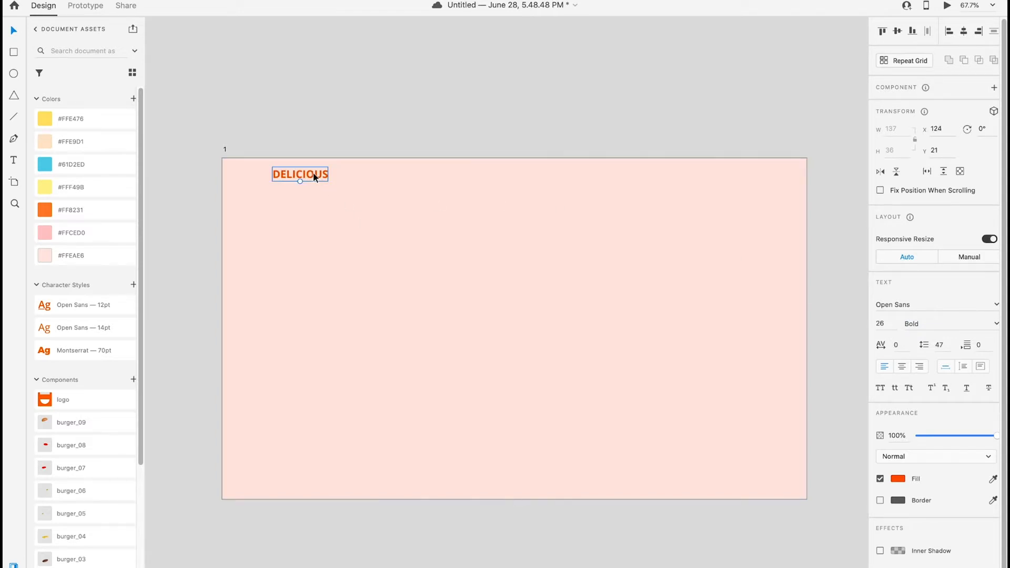
Show the artboard's layout grid and move the "DELICIOUS" text to about X 222, Y 25
click(234, 151)
click(225, 152)
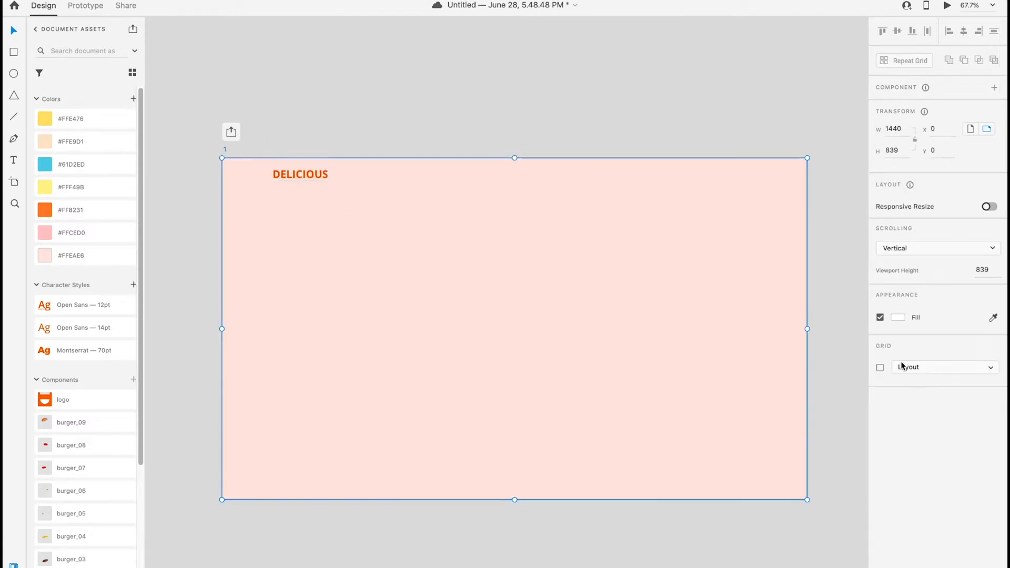
click(880, 368)
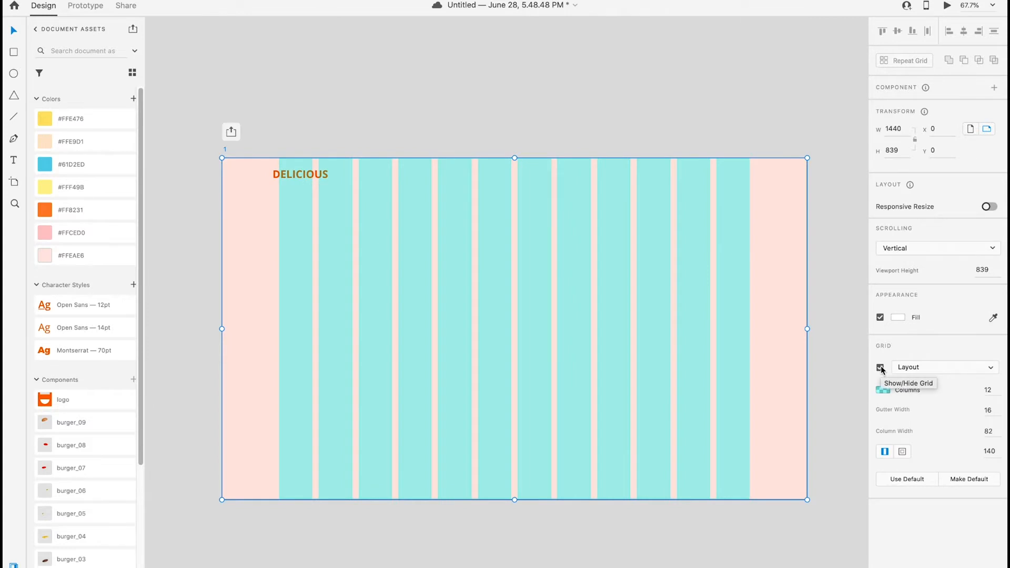
drag(307, 178, 346, 181)
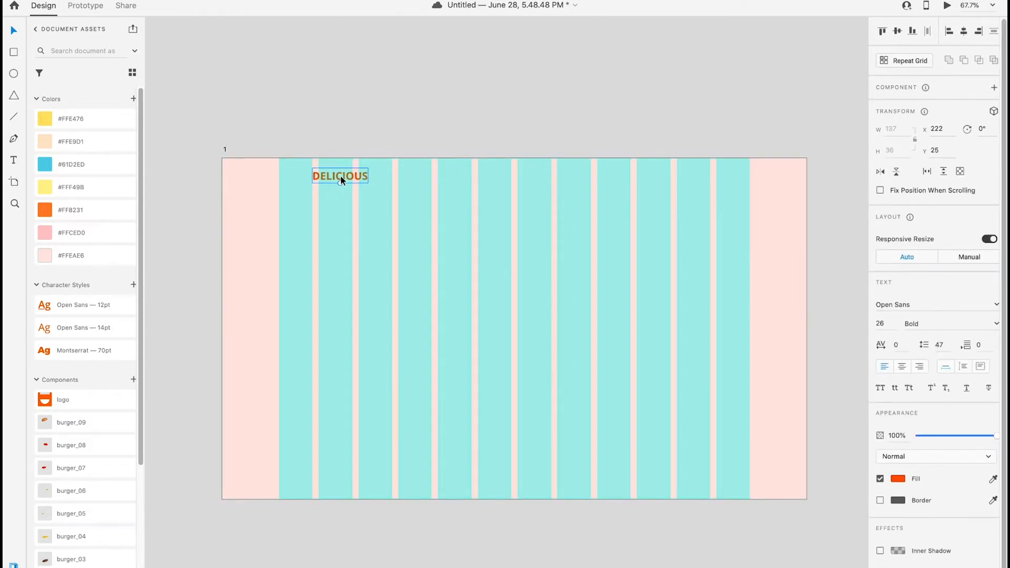
Place the logo component at the start of the first grid column and set the "DELICIOUS" text about 18 px to its right
drag(96, 402, 298, 106)
scroll(327, 118, up, 5)
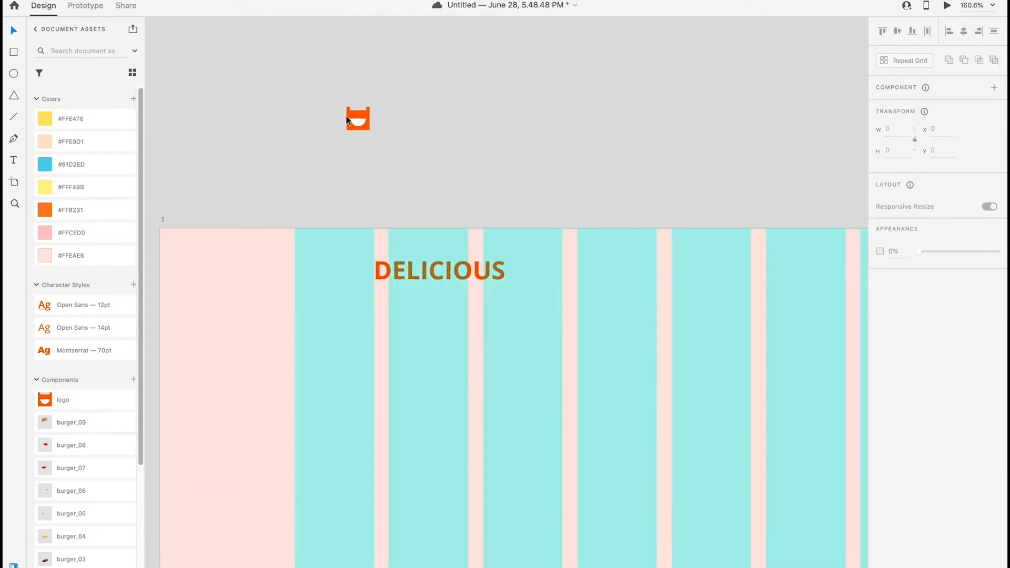
drag(366, 122, 314, 272)
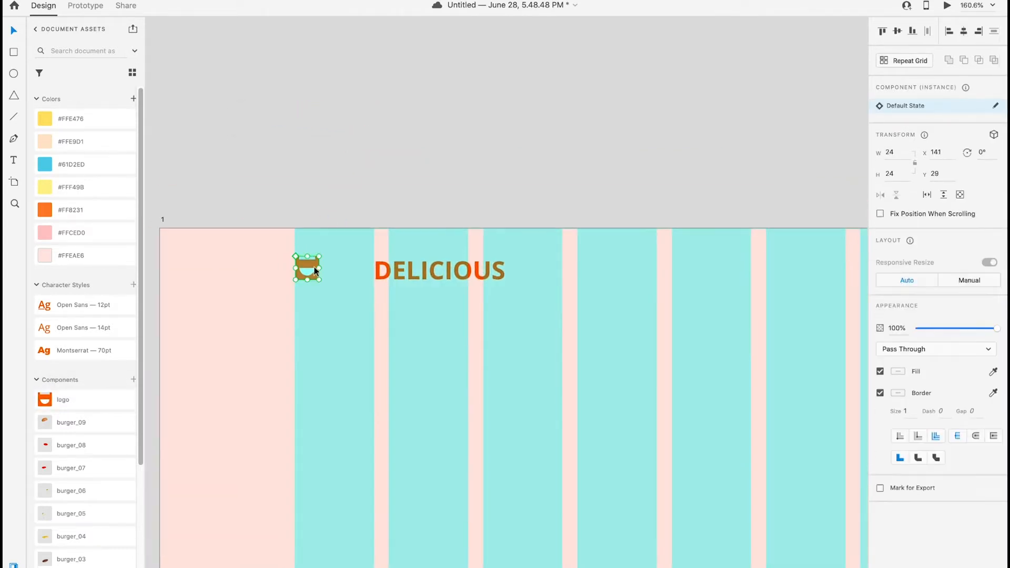
drag(440, 272, 398, 271)
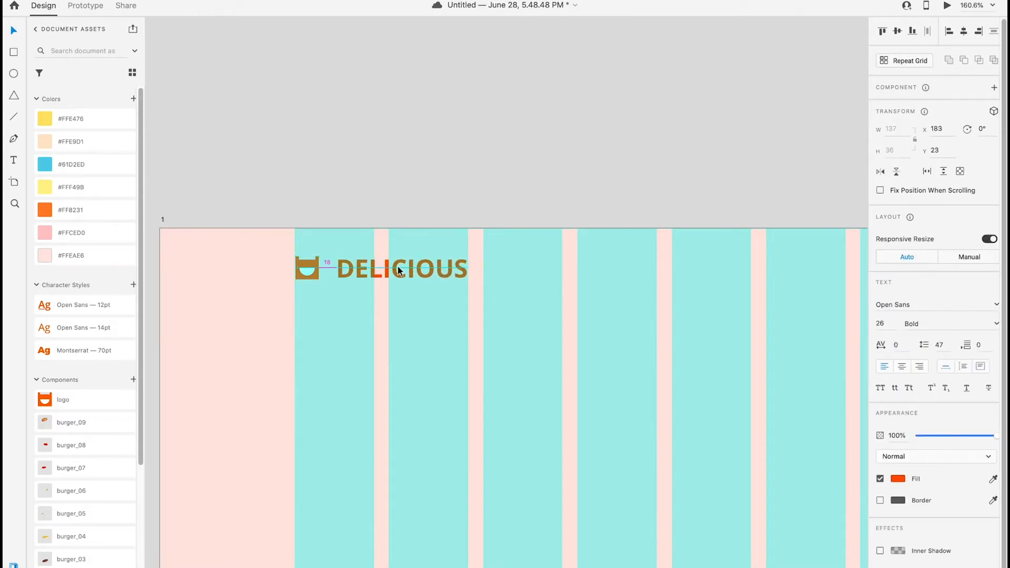
click(608, 262)
Add the text "HOME" above the artboard for the navigation bar
scroll(608, 261, down, 4)
scroll(608, 261, right, 5)
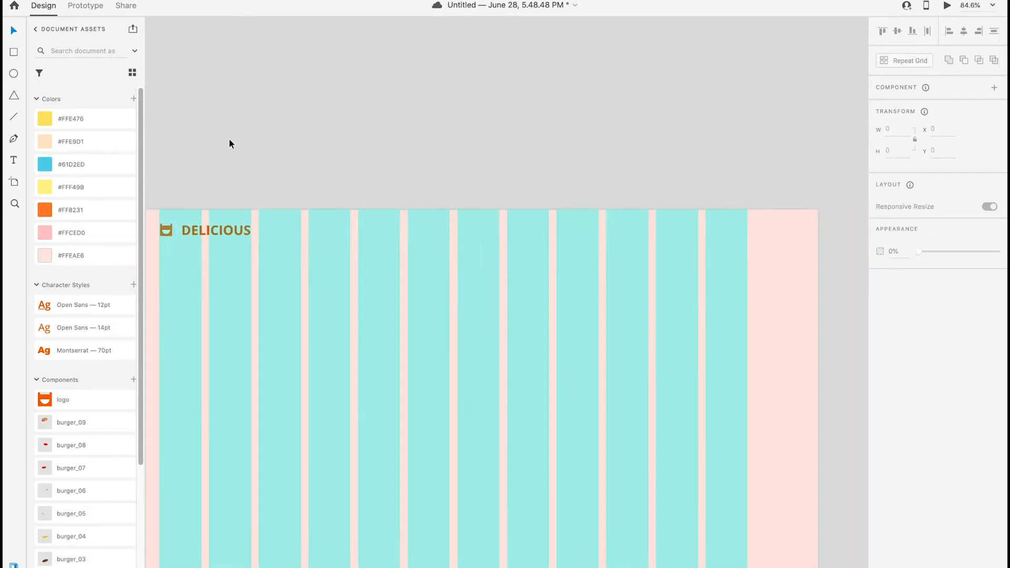
click(16, 161)
click(404, 143)
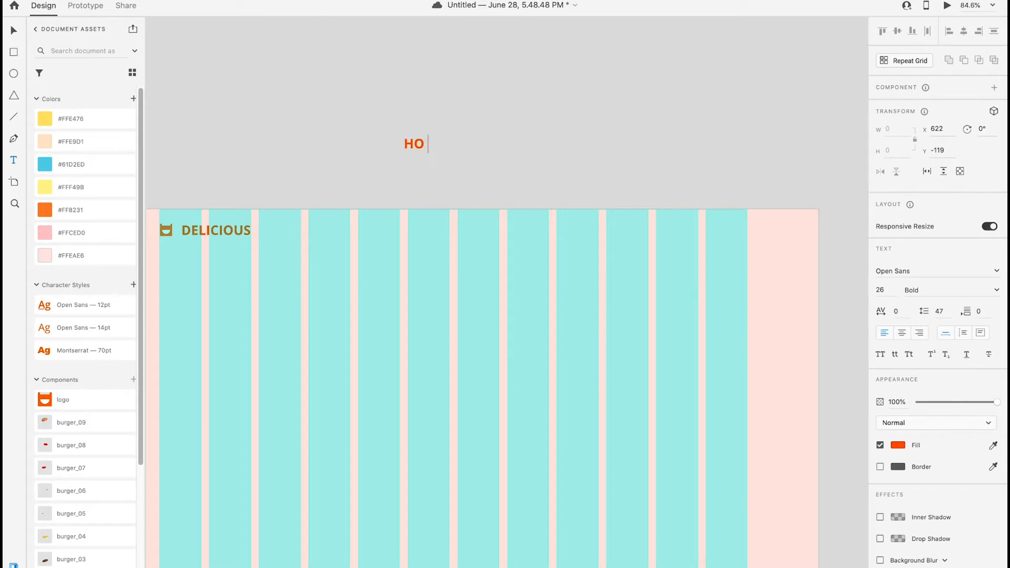
text(HOME)
key(Escape)
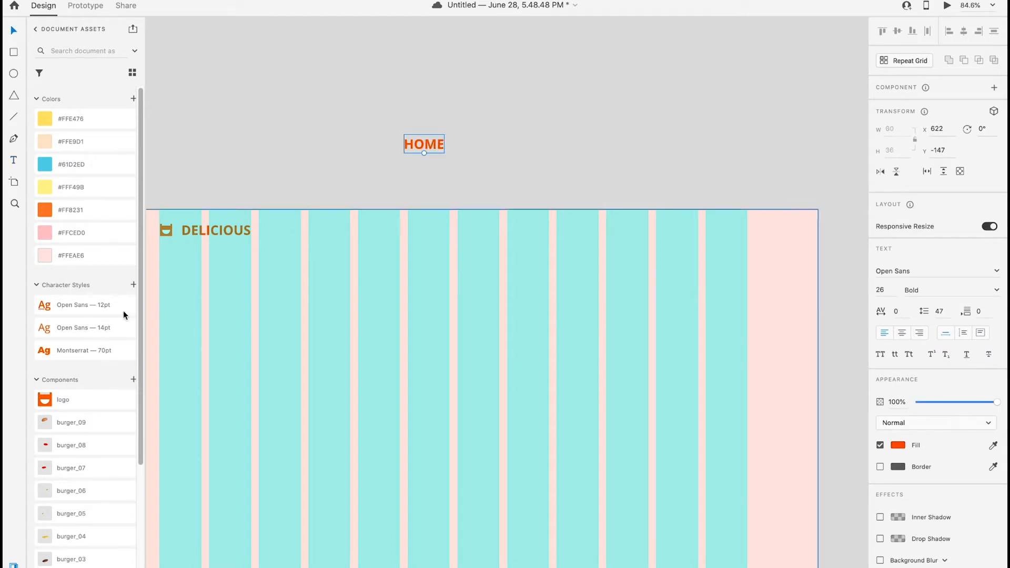
Format "HOME" as Open Sans Bold, size 16, and align it with the seventh grid column at the logo's height
click(106, 327)
drag(416, 148, 466, 230)
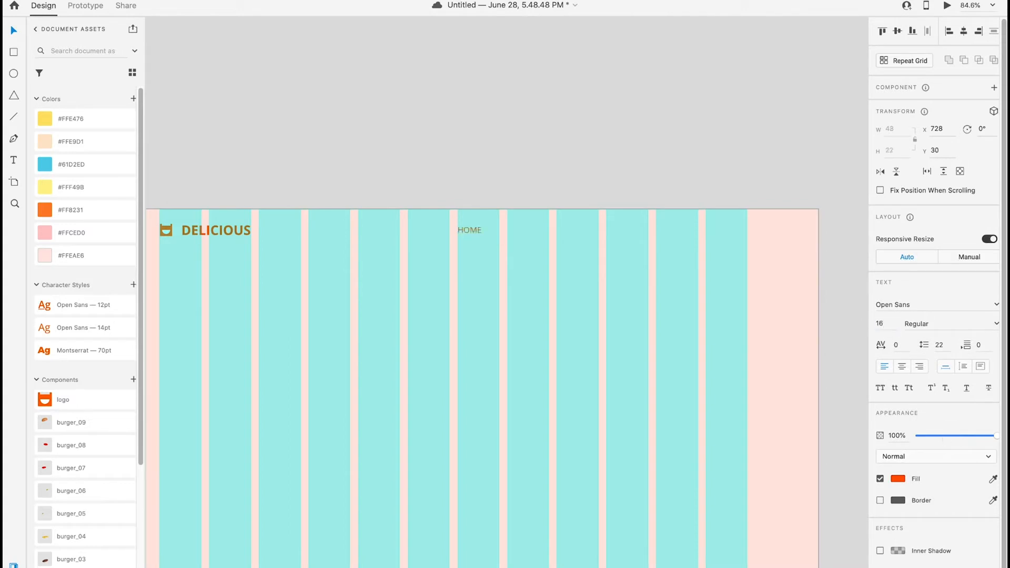
click(997, 325)
click(921, 404)
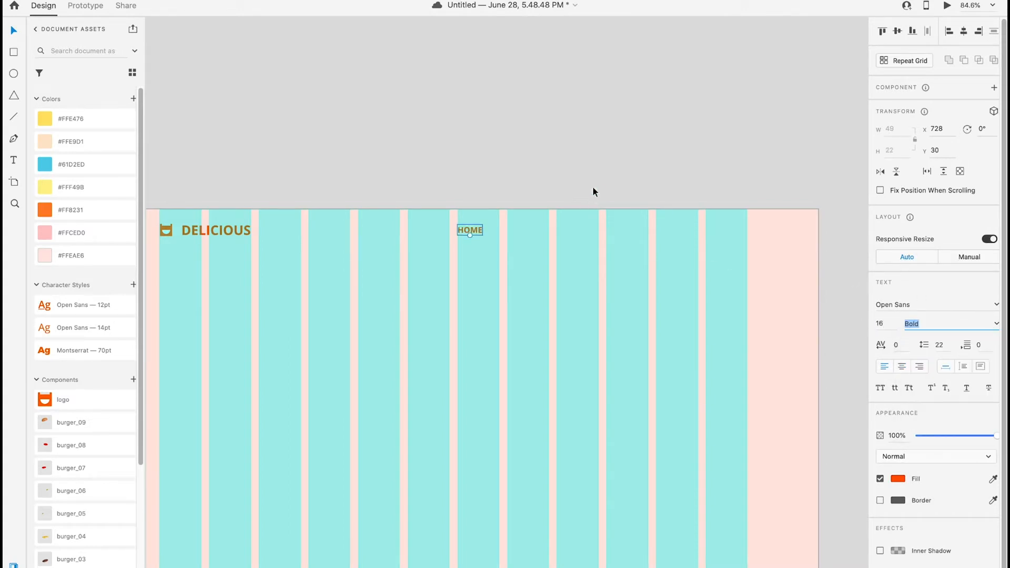
Duplicate the "HOME" text to X 810, Y 30 and change the copy's text to "ABOUT"
click(901, 367)
scroll(473, 174, up, 5)
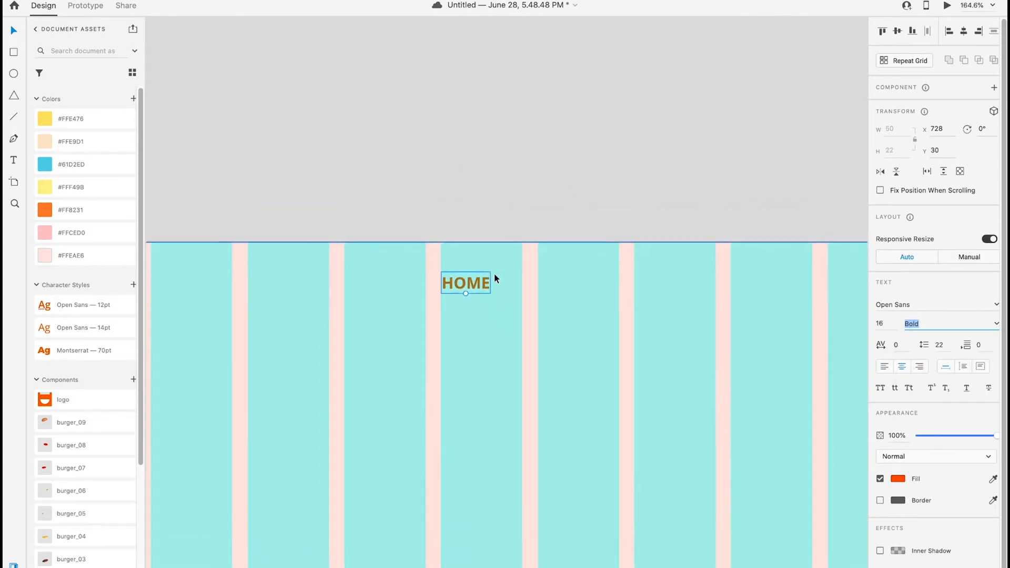
alt+drag(466, 288, 547, 287)
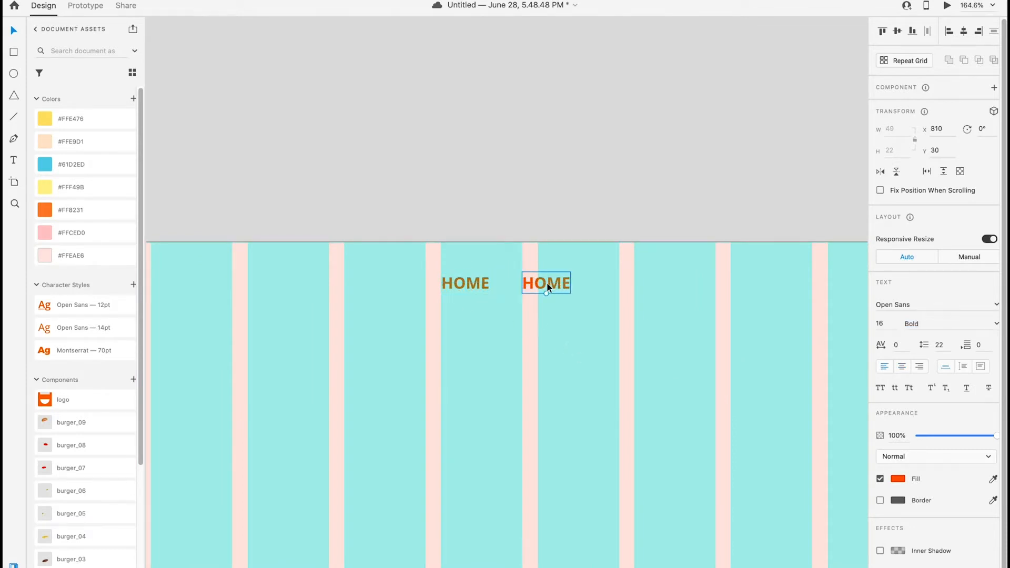
double_click(548, 287)
key(BackSpace)
key(ctrl+a)
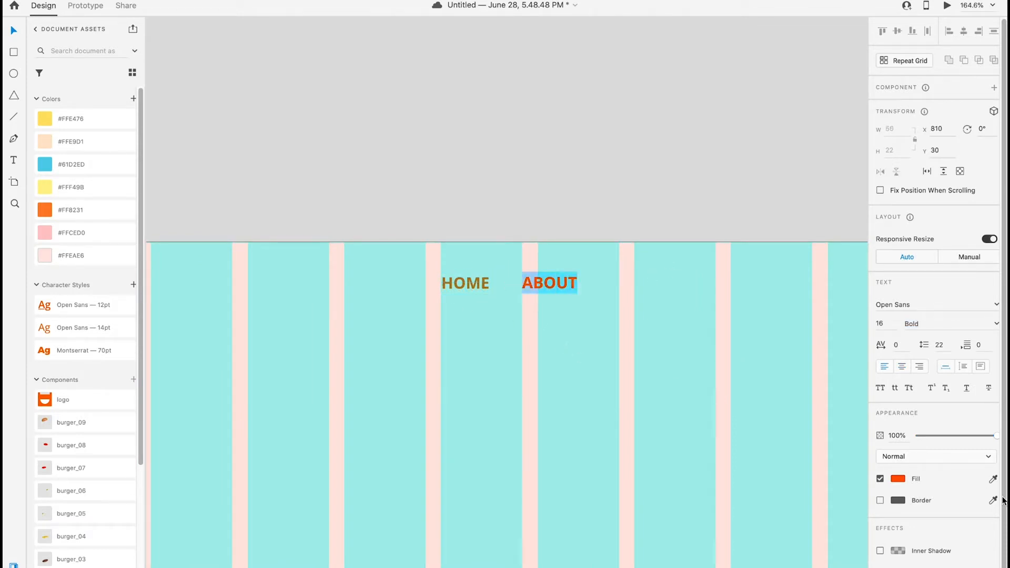
Set the "ABOUT" text to Regular weight with a gray fill
click(997, 324)
click(918, 338)
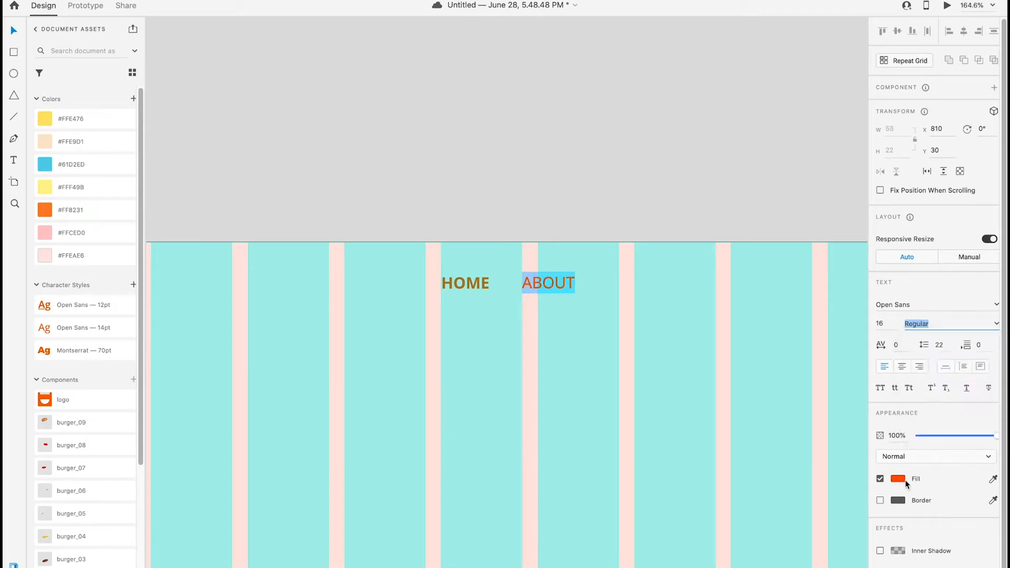
click(899, 479)
drag(782, 443, 742, 445)
click(656, 188)
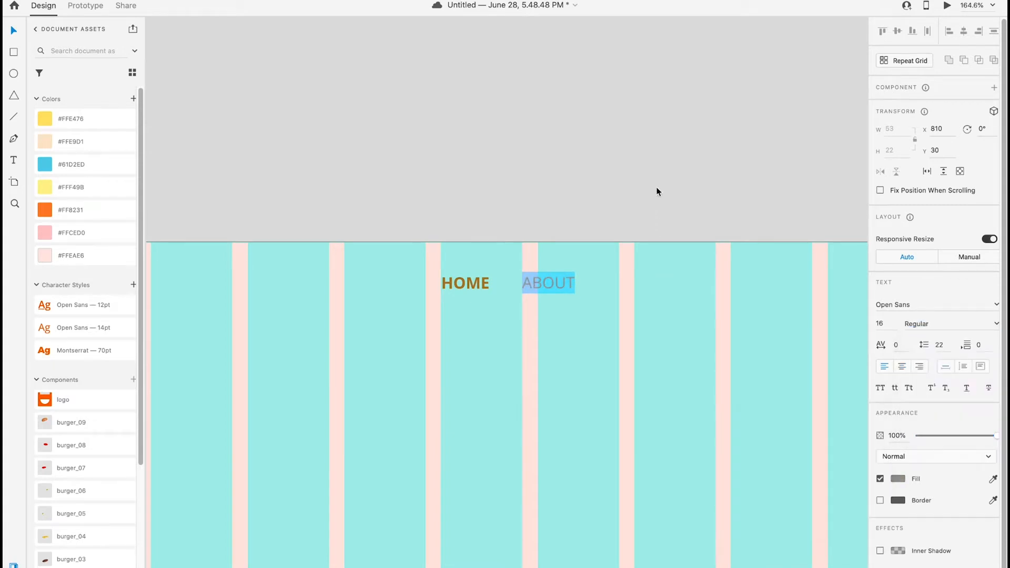
Hide the layout grid and move "ABOUT" right to X 832, Y 30
key(Escape)
key(shift+super+apostrophe)
drag(569, 282, 591, 283)
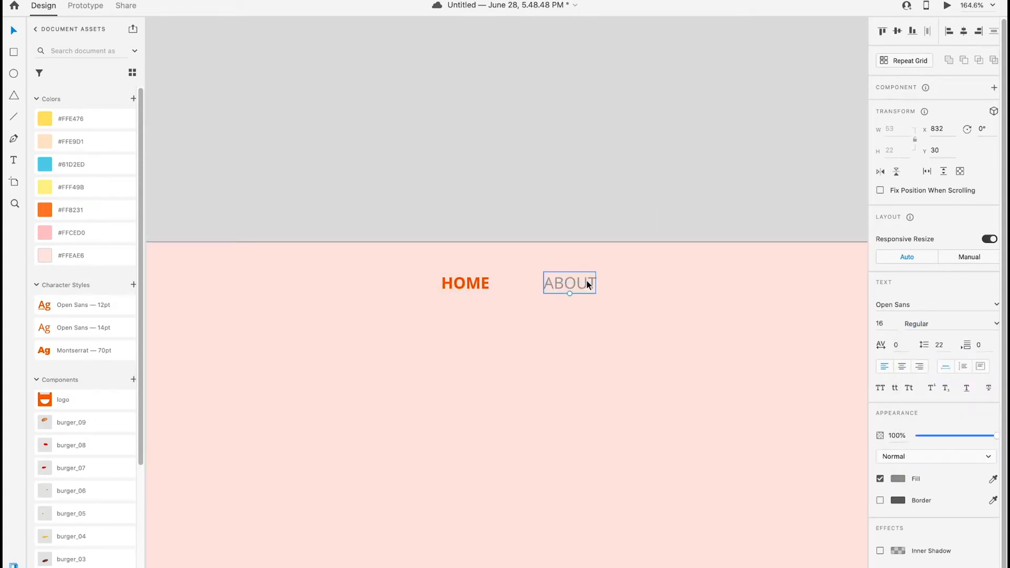
Darken the gray fill of the "ABOUT" text
click(897, 480)
click(897, 480)
click(898, 480)
drag(757, 449, 756, 460)
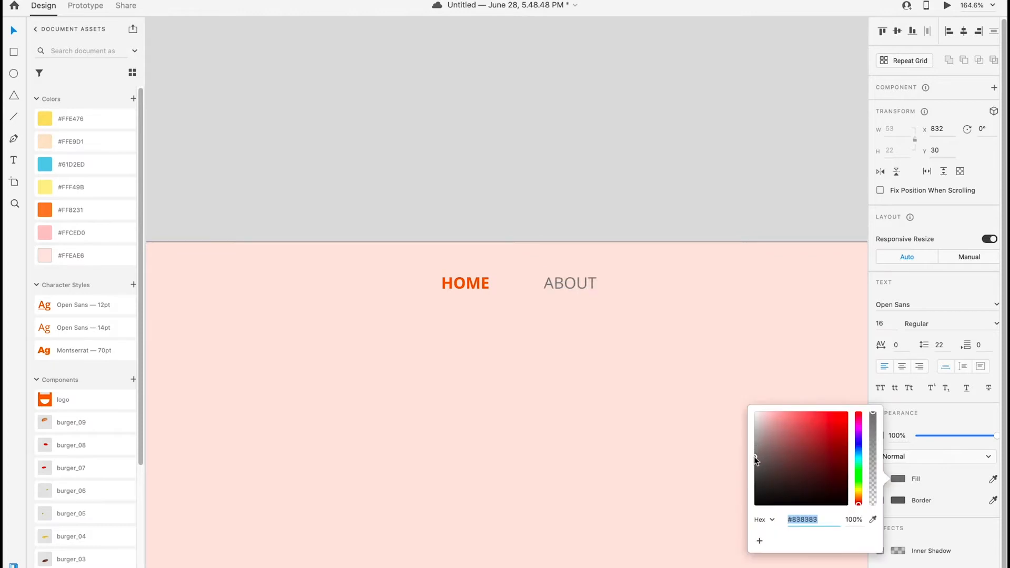
click(679, 389)
Duplicate "ABOUT" to X 952, Y 30 and change the copy's text to "CONTACT"
click(566, 285)
alt+drag(564, 285, 682, 283)
double_click(682, 283)
text(CO)
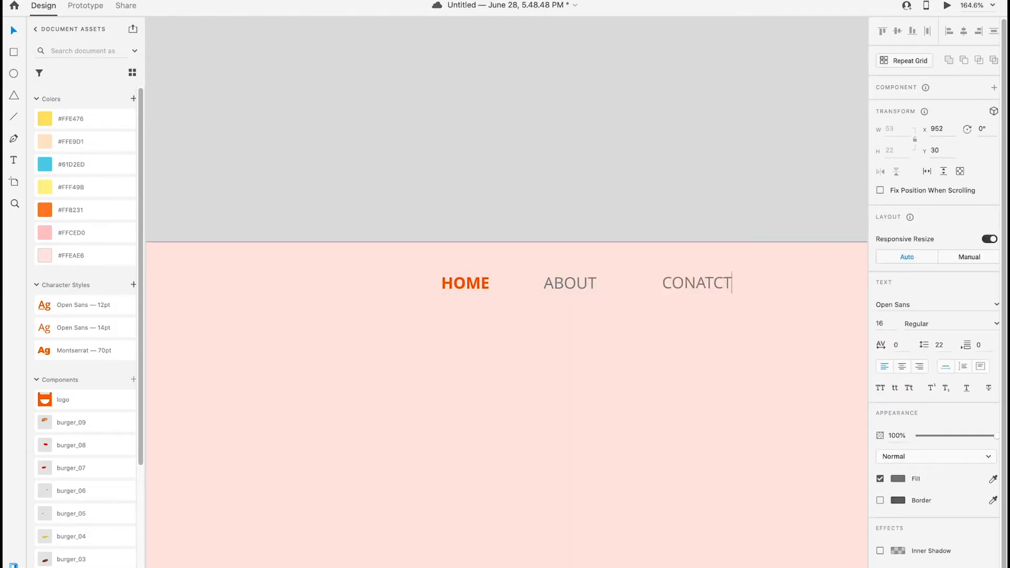
text(NTACT)
key(Escape)
Move "CONTACT" further right and place a gray "MENU" label between it and "ABOUT" at about X 949, Y 30
scroll(501, 164, right, 3)
mouse_move(563, 281)
mouse_down()
mouse_move(681, 280)
mouse_move(560, 279)
mouse_up()
double_click(559, 279)
text(MENU)
key(Escape)
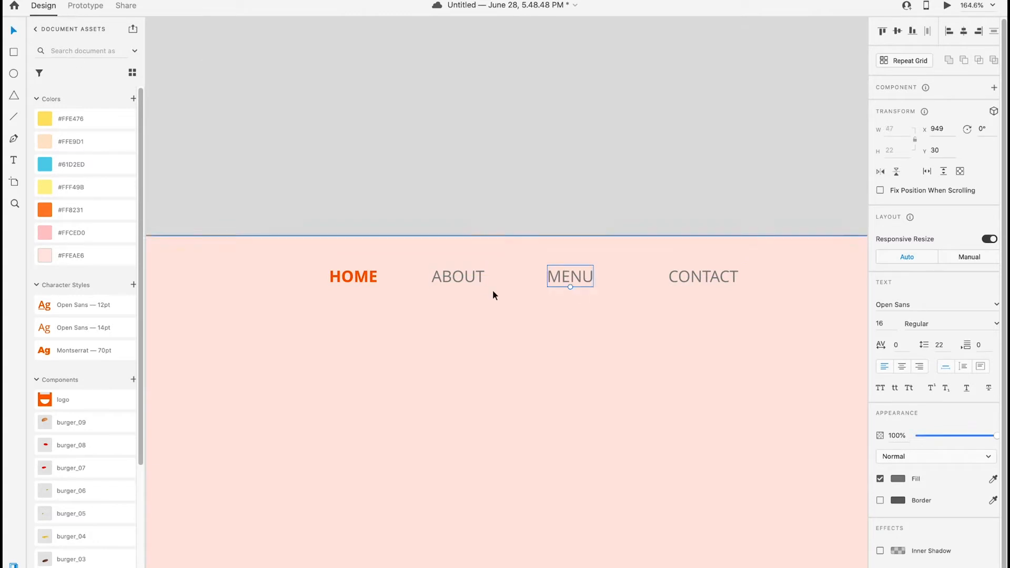
Distribute "HOME", "ABOUT", "MENU" and "CONTACT" evenly in the horizontal direction and group them
shift+click(458, 277)
shift+click(354, 277)
shift+click(701, 278)
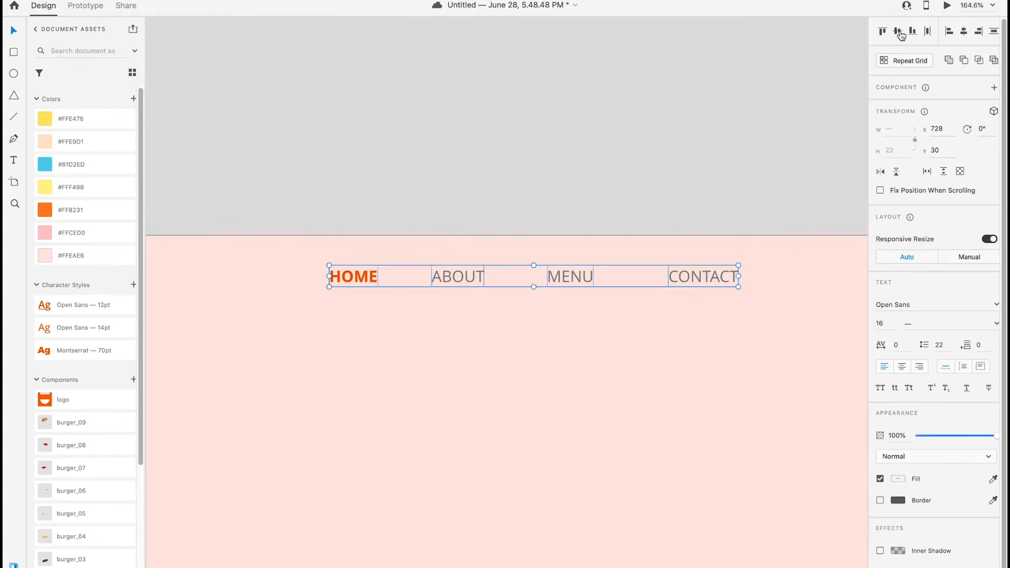
click(927, 32)
key(super+g)
Move the group of navigation links left to about X 636
scroll(641, 185, down, 5)
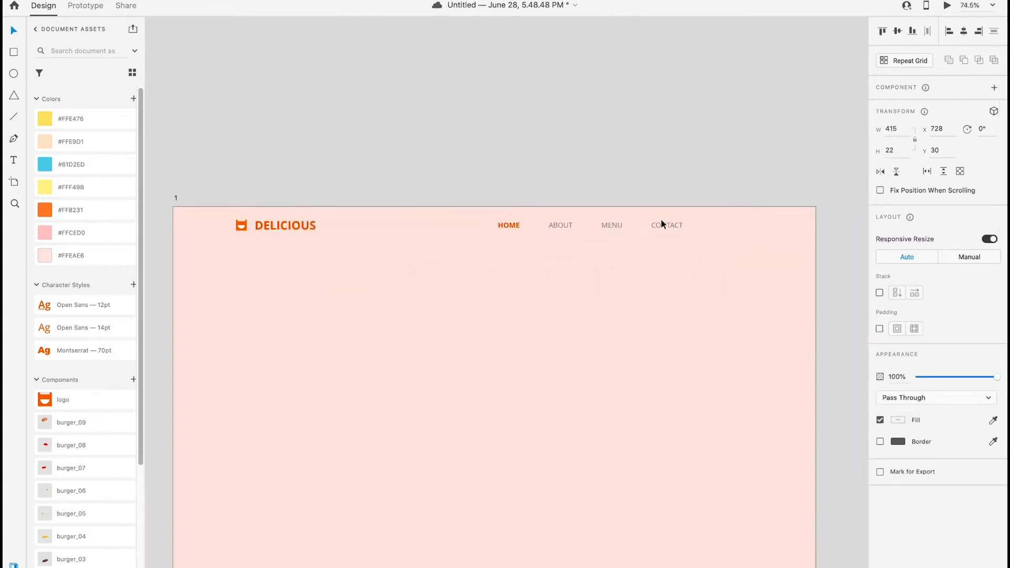
drag(665, 226, 630, 230)
click(619, 177)
Draw a #FF8231 rectangle and fit it at the end of the navigation row, 113 × 39 px and flush with the last grid column
scroll(620, 177, right, 3)
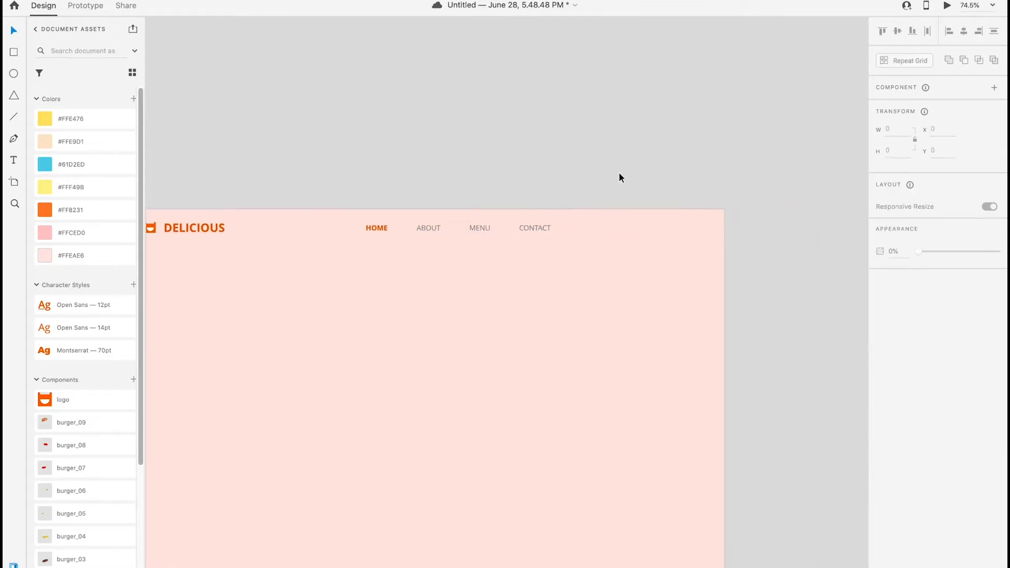
scroll(619, 177, up, 3)
key(r)
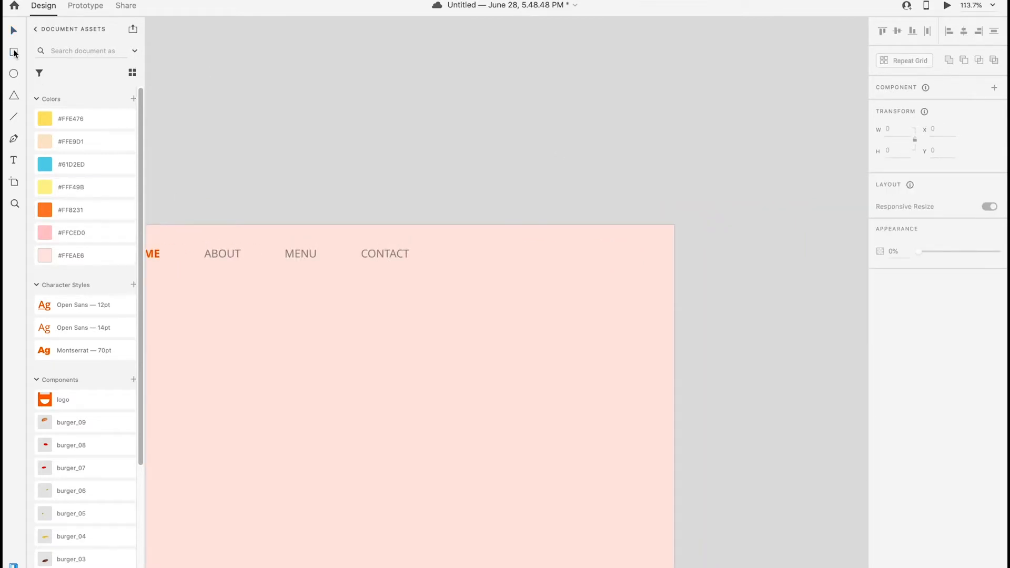
drag(326, 109, 393, 136)
click(90, 215)
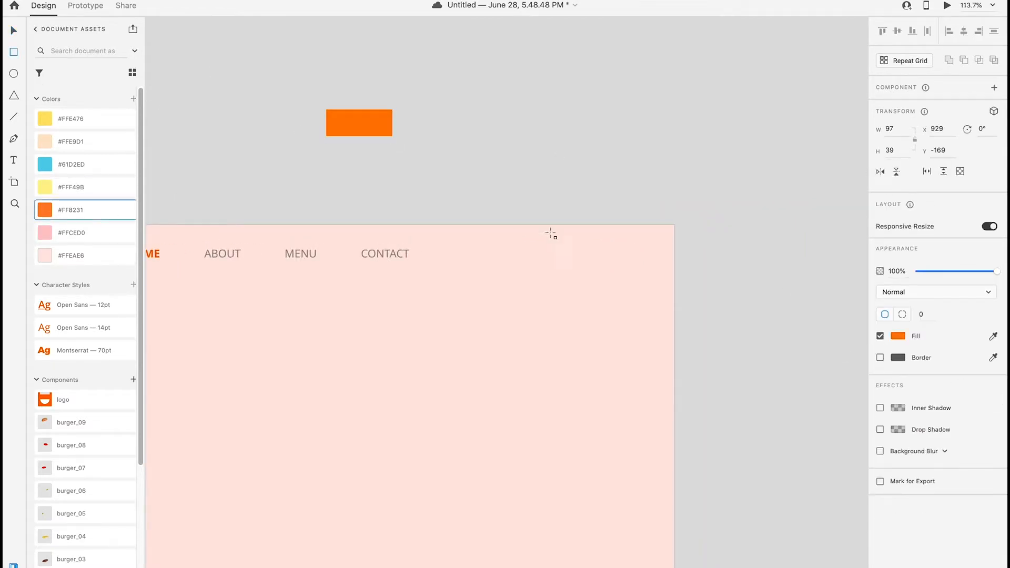
drag(376, 131, 502, 253)
click(471, 188)
Copy the "CONTACT" text onto the orange rectangle and change the copy's text to "SIGN UP"
click(401, 263)
drag(397, 254, 467, 269)
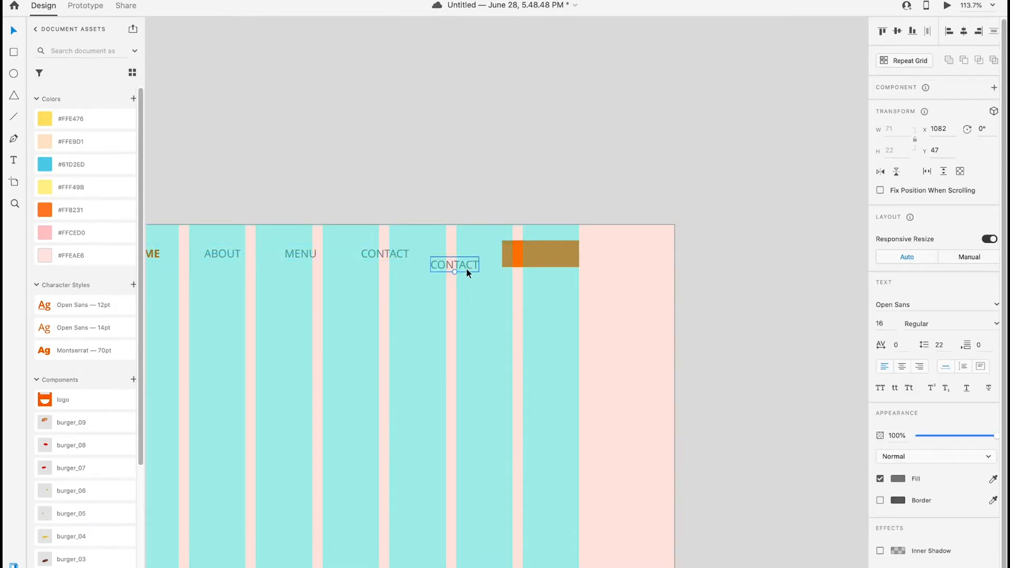
drag(467, 273, 554, 255)
double_click(554, 256)
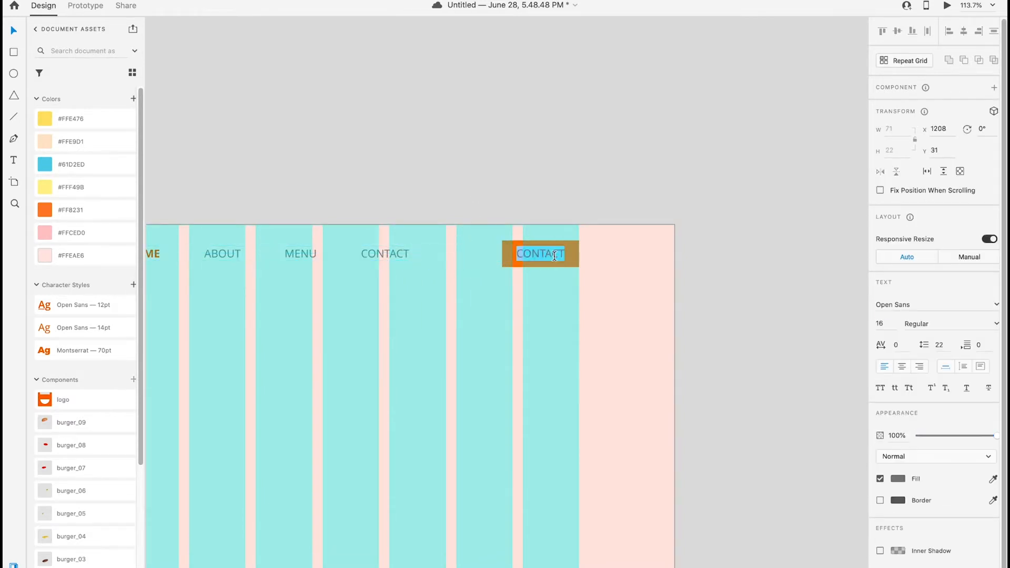
text(SIGN)
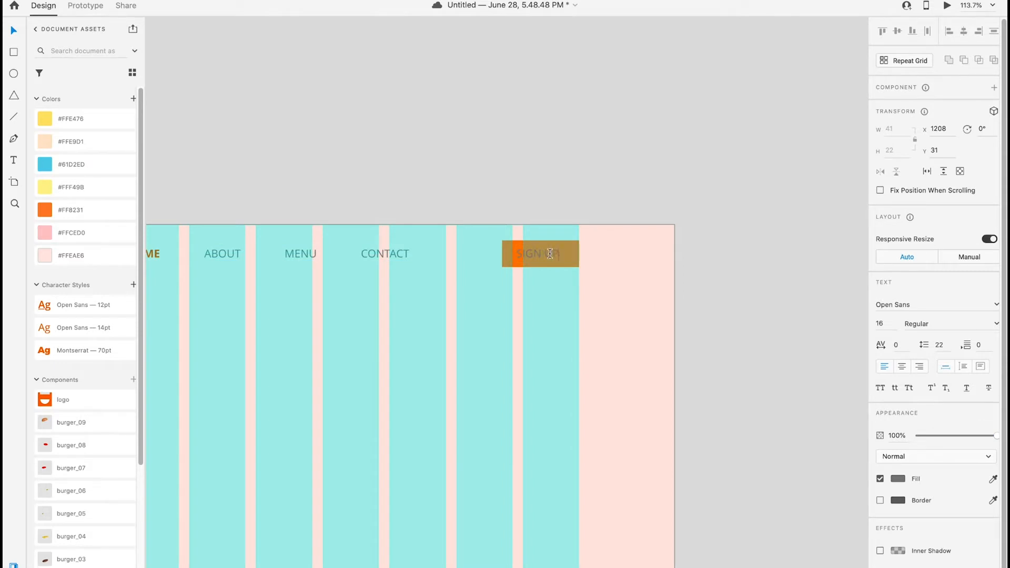
text( UP)
key(Escape)
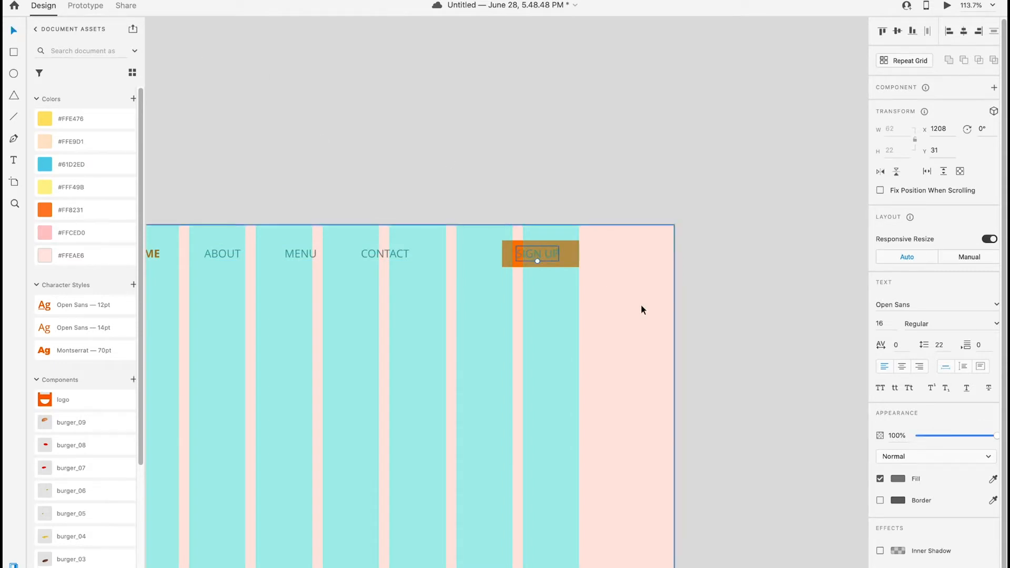
Set the fill of the "SIGN UP" text to white
click(897, 478)
drag(801, 427, 729, 399)
click(621, 216)
Center "SIGN UP" horizontally on the orange rectangle and group the two as a button
click(547, 254)
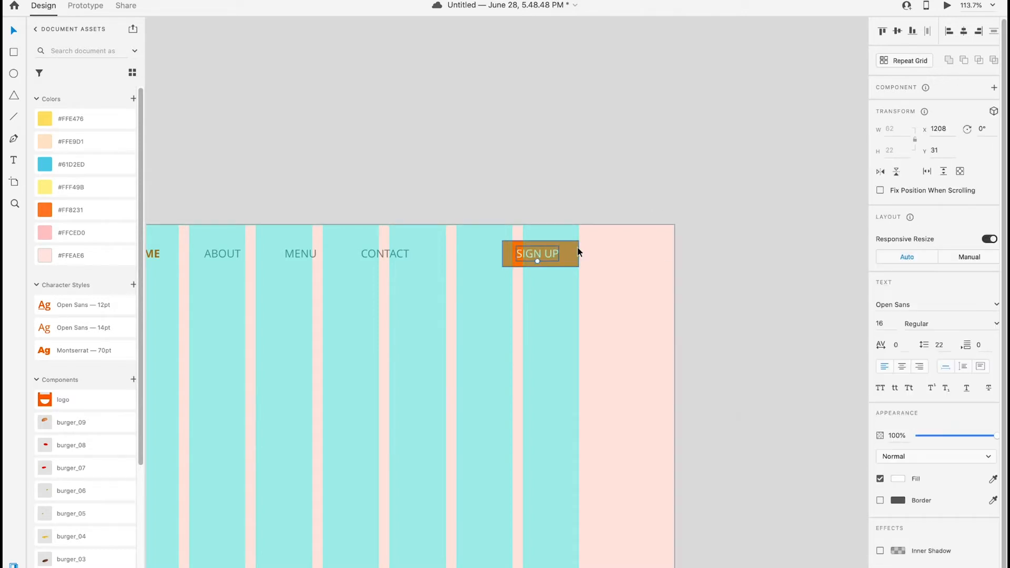
shift+click(579, 253)
click(963, 31)
key(super+g)
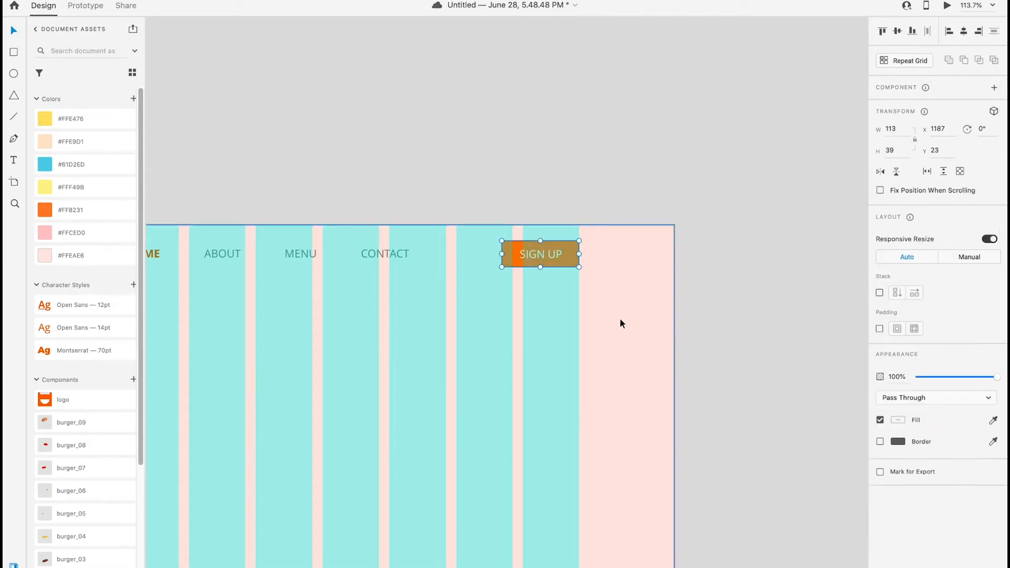
shift+click(401, 254)
scroll(402, 255, down, 5)
shift+click(259, 266)
click(285, 200)
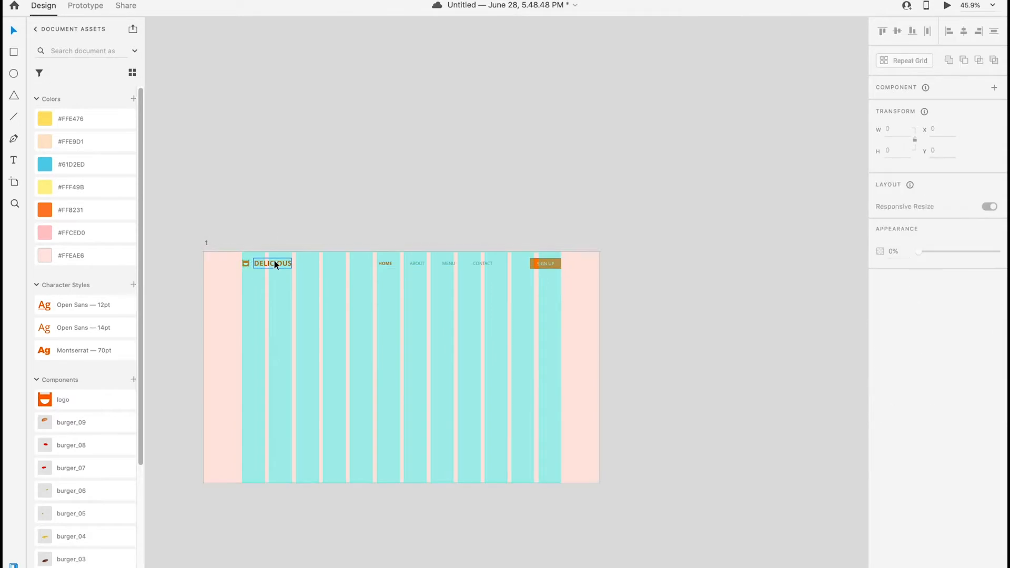
Group the logo icon with the "DELICIOUS" text
click(274, 263)
scroll(275, 264, up, 5)
scroll(273, 264, left, 2)
shift+click(252, 265)
key(super+g)
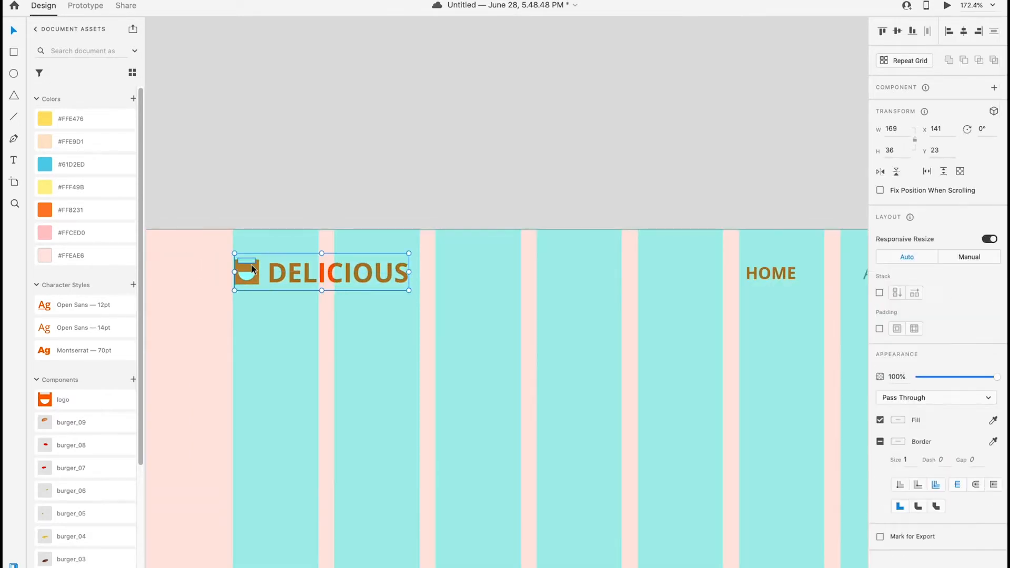
Align the logo group, the navigation links and the SIGN UP button to their vertical middle and hide the layout grid
scroll(252, 265, down, 5)
shift+click(451, 264)
shift+click(664, 269)
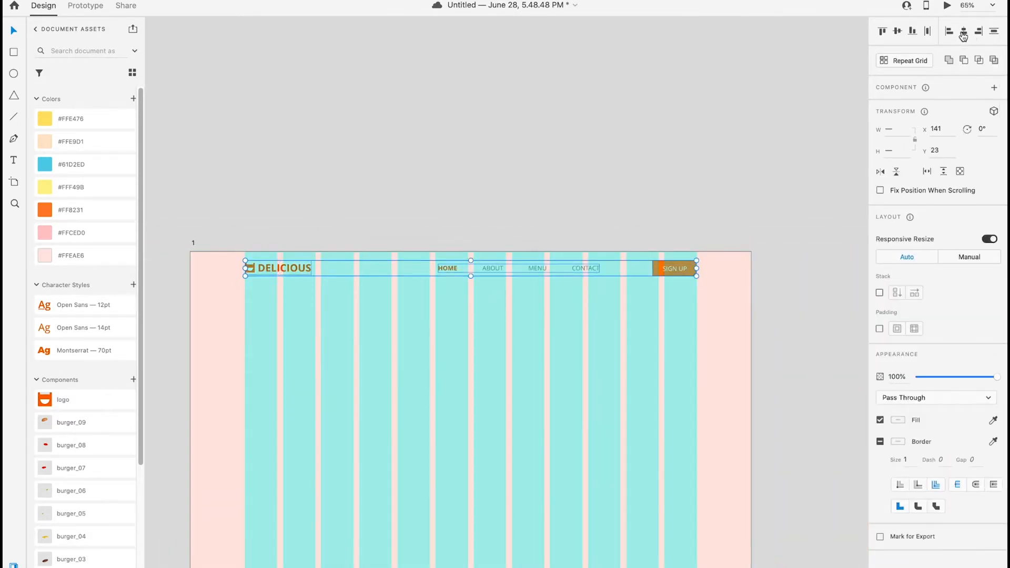
click(894, 31)
click(618, 172)
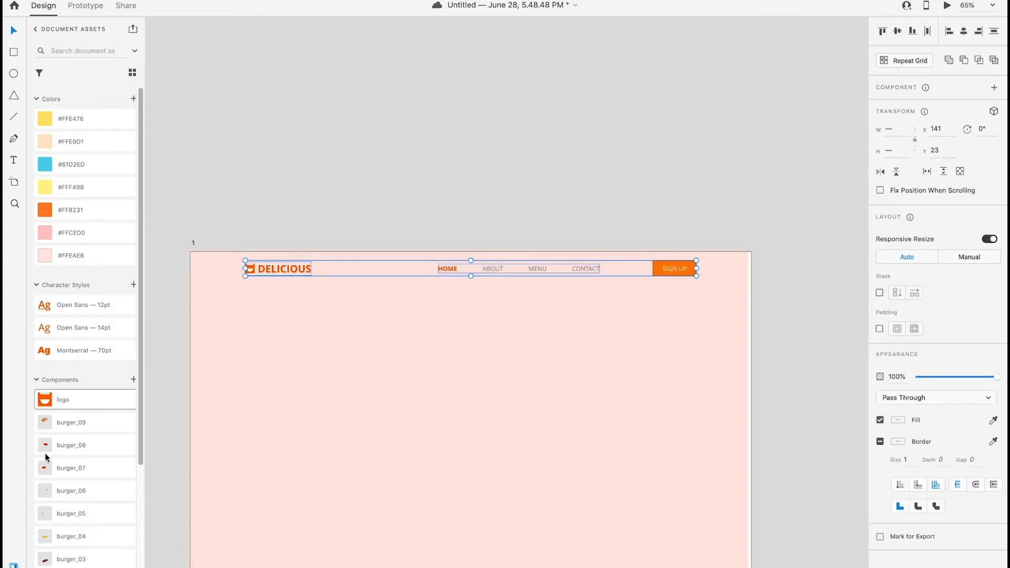
Show the layers and rename the group with the logo and "DELICIOUS" as "LOGO"
click(13, 567)
click(317, 191)
click(290, 269)
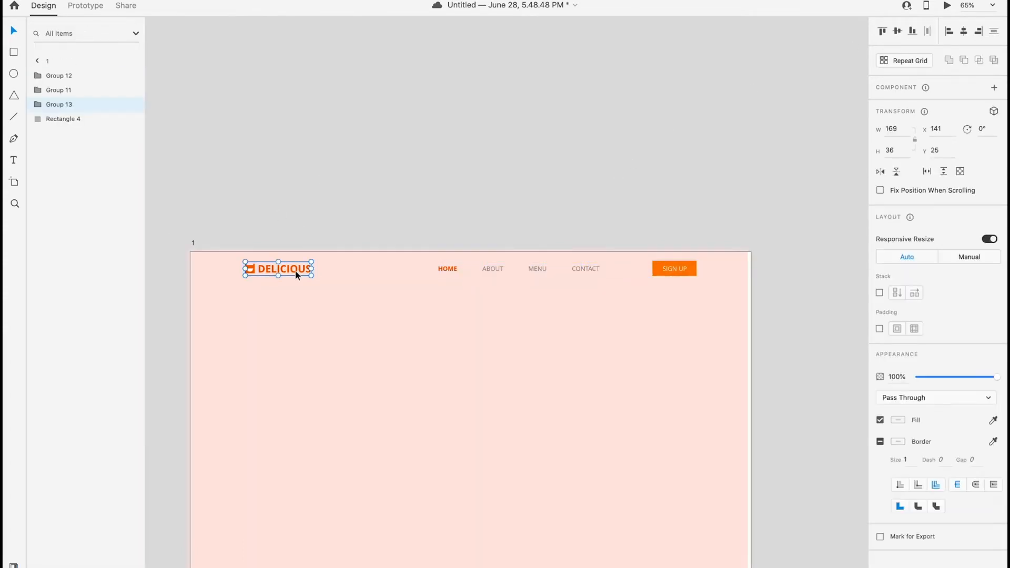
right_click(66, 104)
click(106, 177)
text(LOGO)
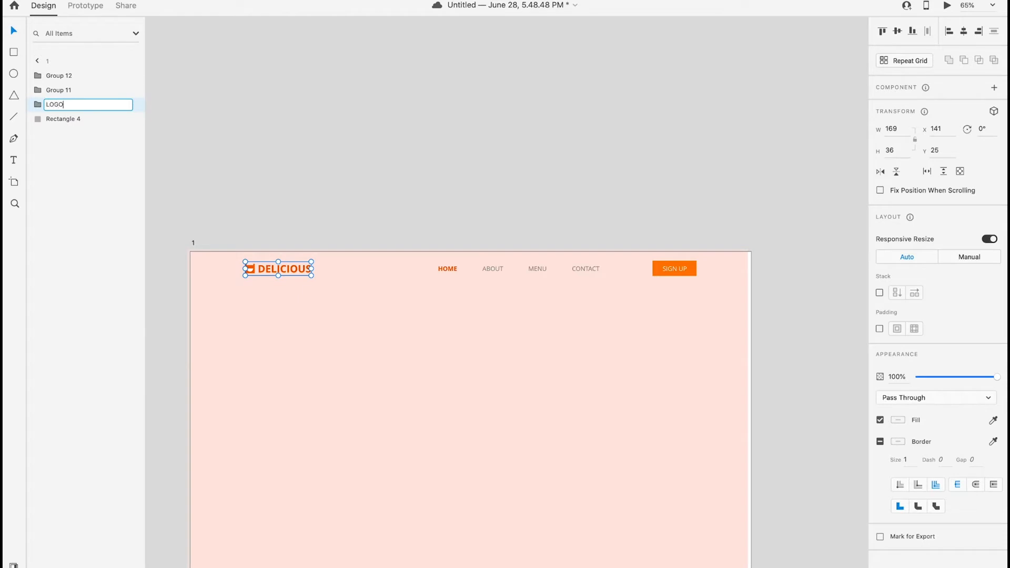
Rename the SIGN UP button group as "signup" and the navigation links group as "navigation"
right_click(65, 75)
click(104, 148)
text(signup)
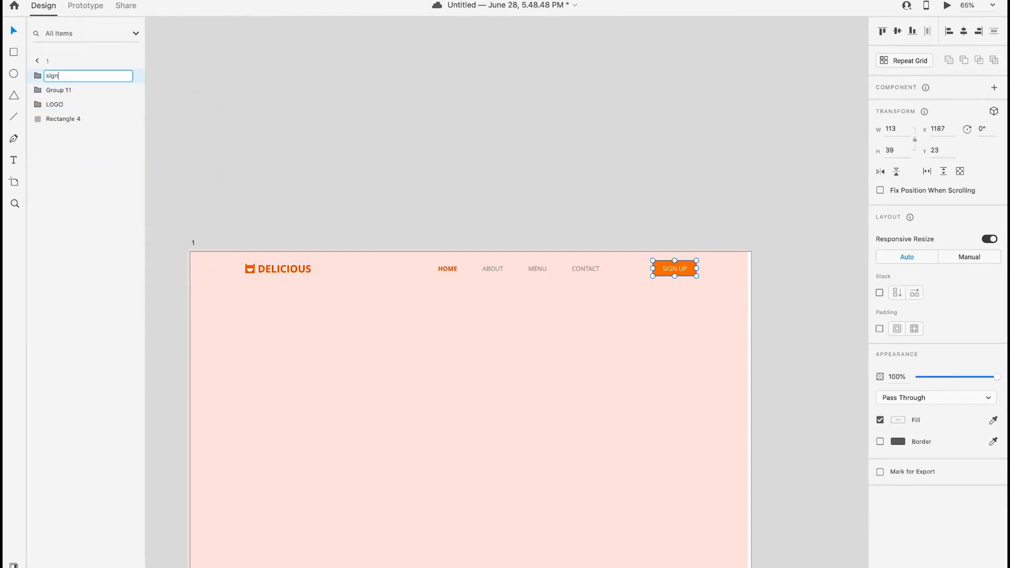
click(67, 91)
right_click(67, 92)
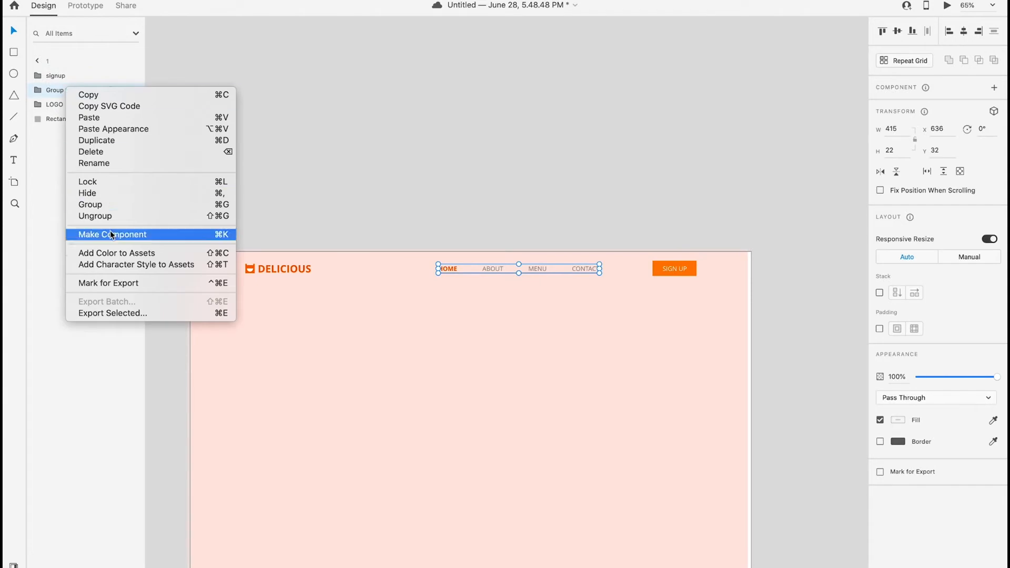
click(104, 164)
text(navigation)
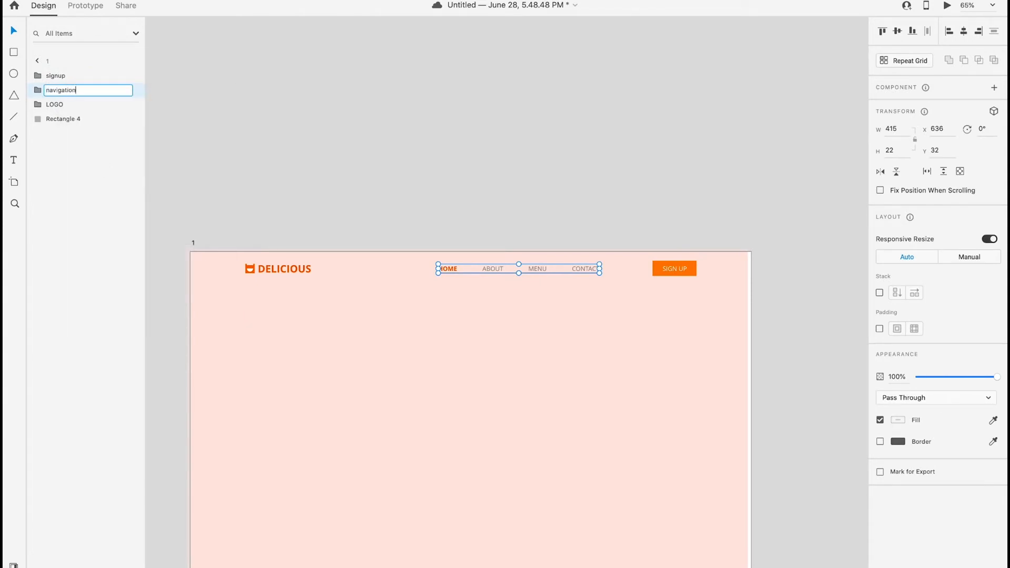
Group the LOGO, navigation and signup layers and rename the new group as "navigation bar"
click(55, 104)
shift+click(58, 76)
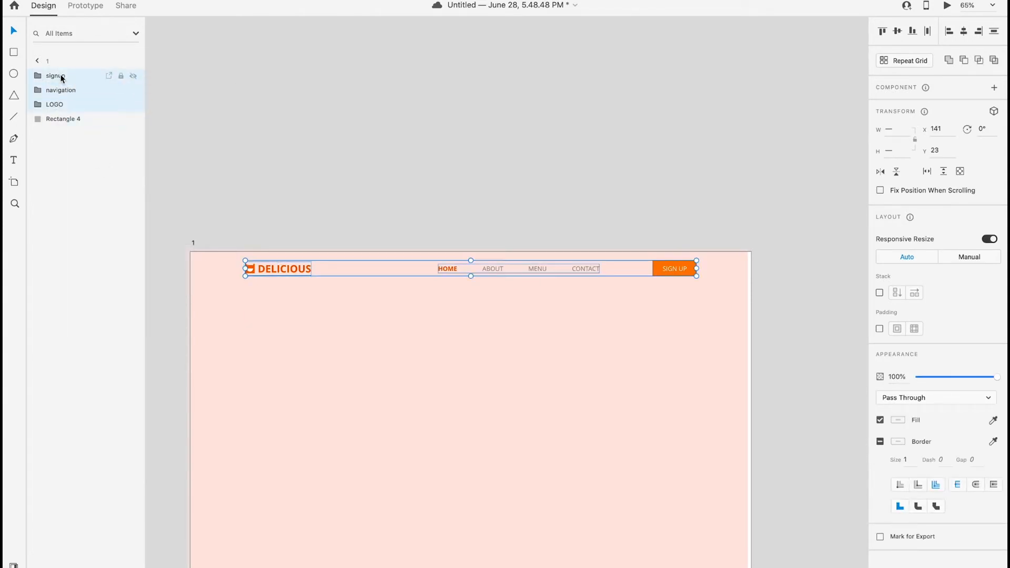
key(super+g)
right_click(60, 75)
click(100, 148)
text(navigation bar)
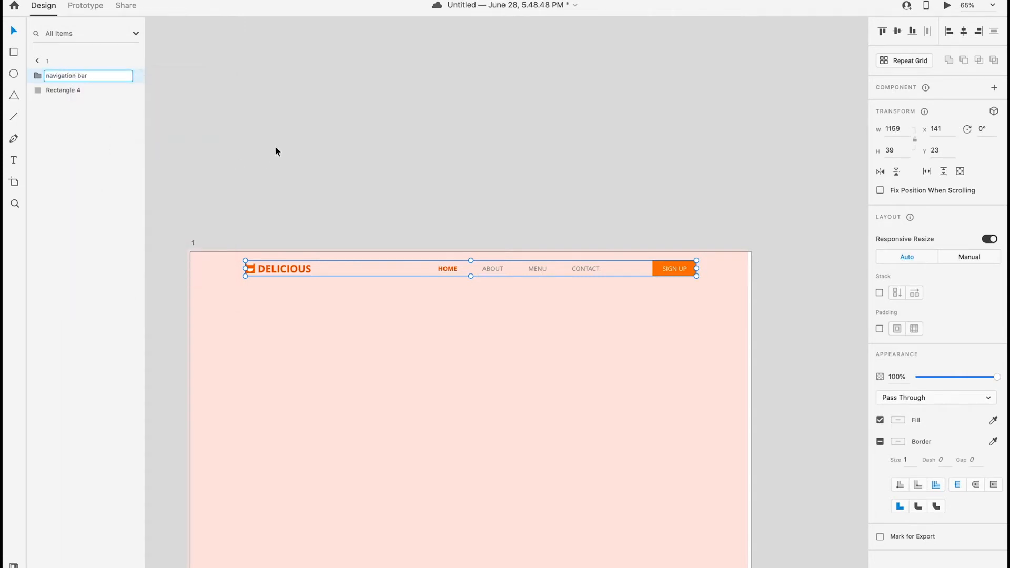
Move the pink background rectangle to X 0, Y 0 so it covers the artboard and rename its layer as "background"
click(259, 366)
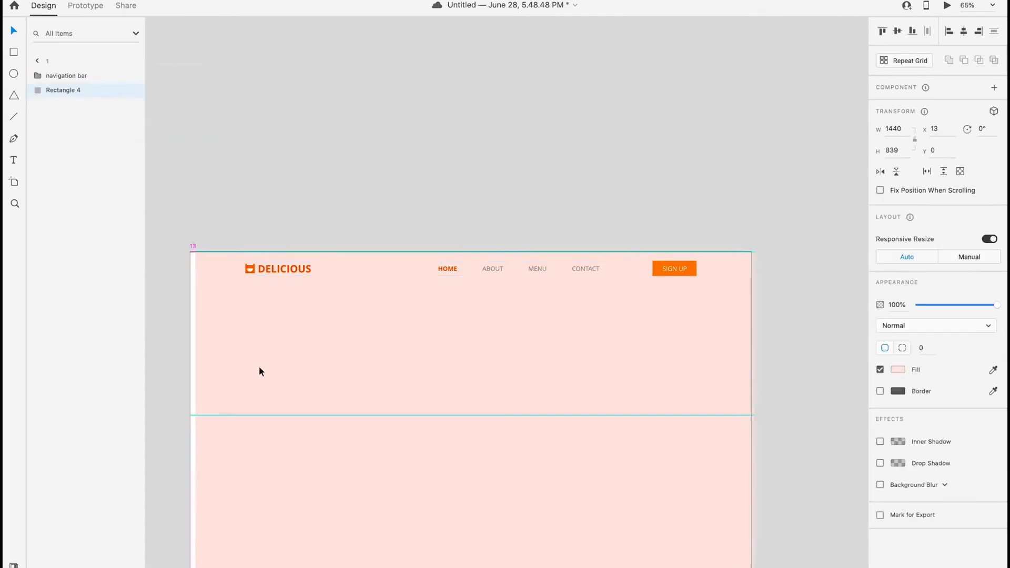
click(735, 222)
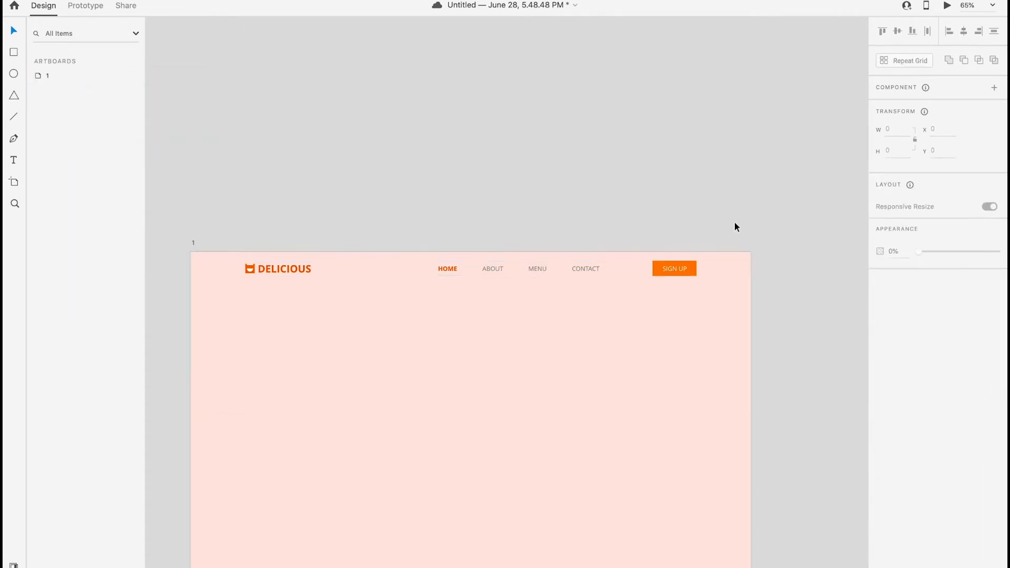
scroll(474, 210, down, 3)
scroll(473, 211, left, 1)
click(64, 89)
right_click(64, 90)
click(92, 163)
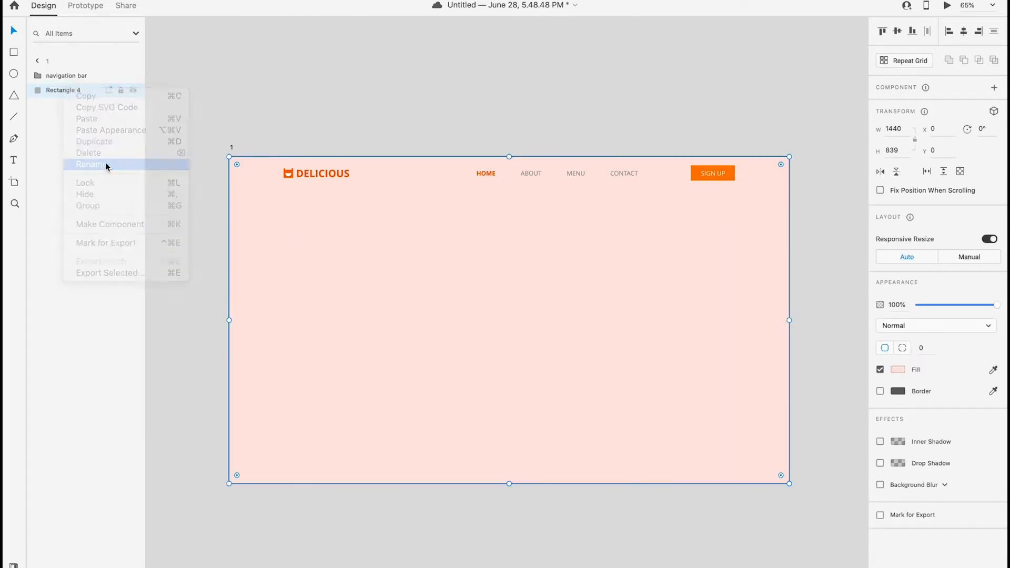
text(background)
click(280, 106)
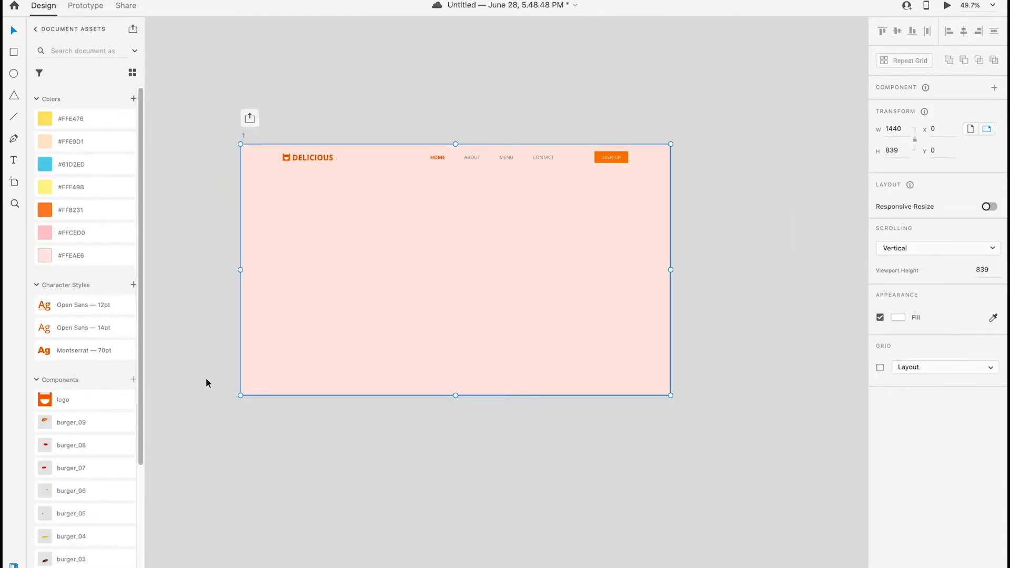
Place an instance of the popsicle component on the artboard below the navigation bar at about X 179, Y 87
scroll(206, 378, left, 2)
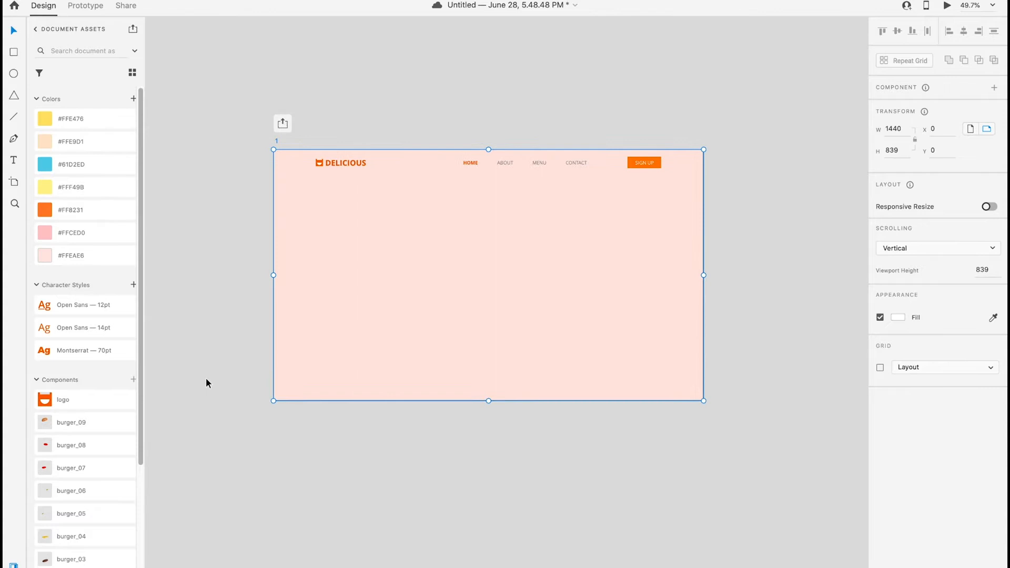
click(220, 235)
scroll(105, 400, down, 8)
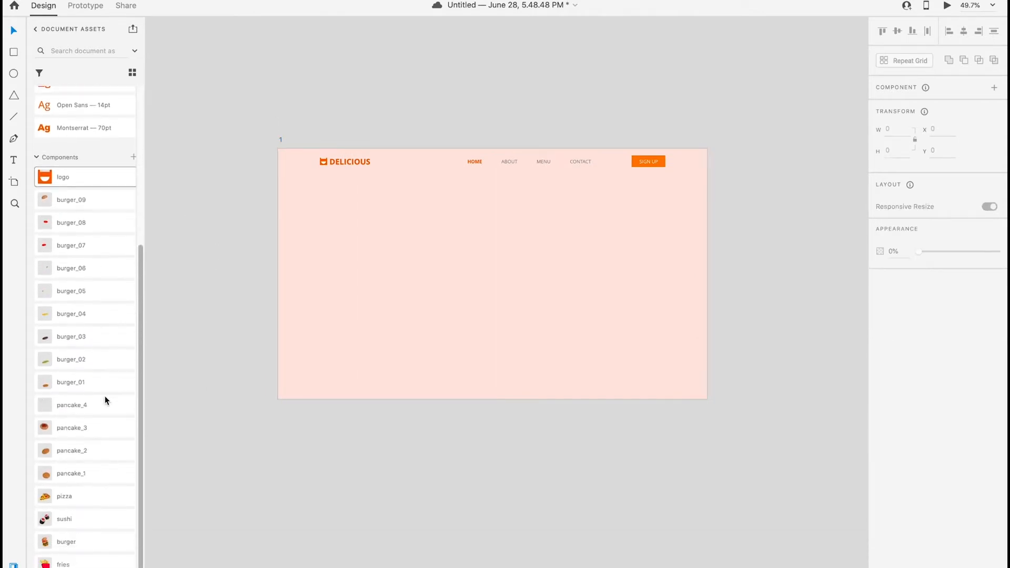
drag(84, 561, 240, 287)
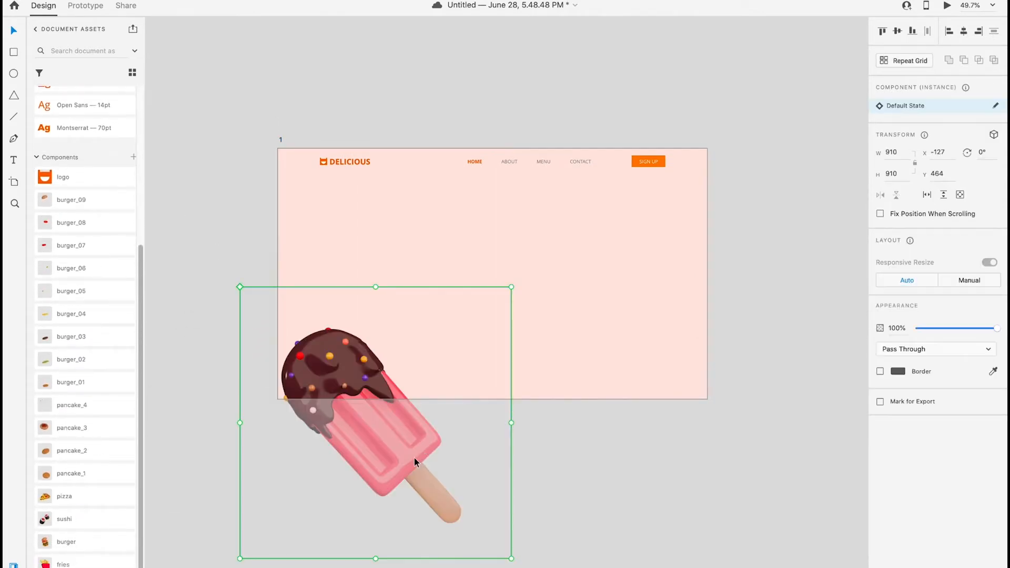
drag(415, 458, 509, 346)
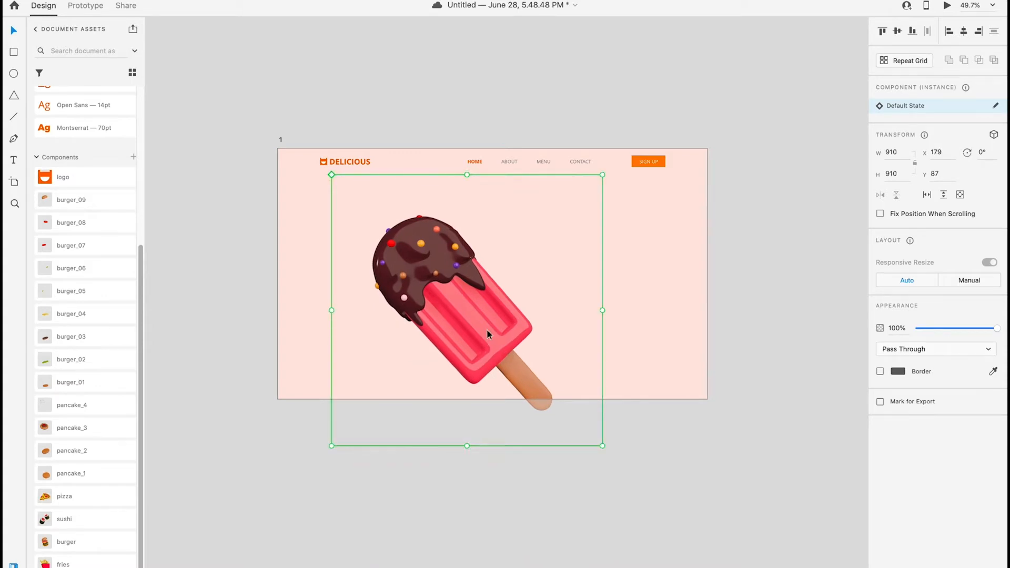
Duplicate the popsicle as a 664 × 664 copy rotated to 65° in the artboard's lower-left corner, and nudge the large one up and right
drag(487, 330, 386, 412)
drag(507, 254, 497, 481)
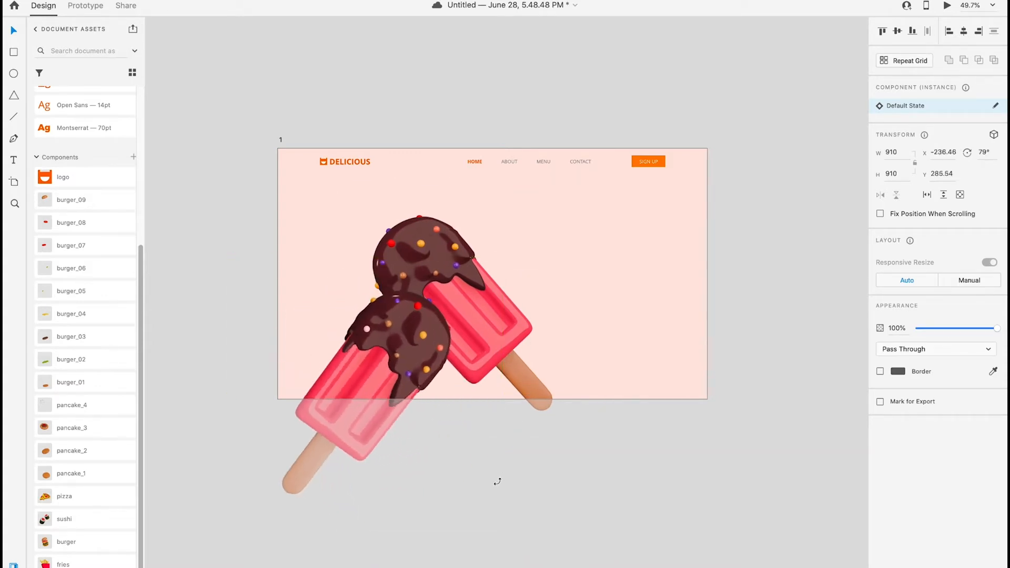
drag(475, 233, 416, 321)
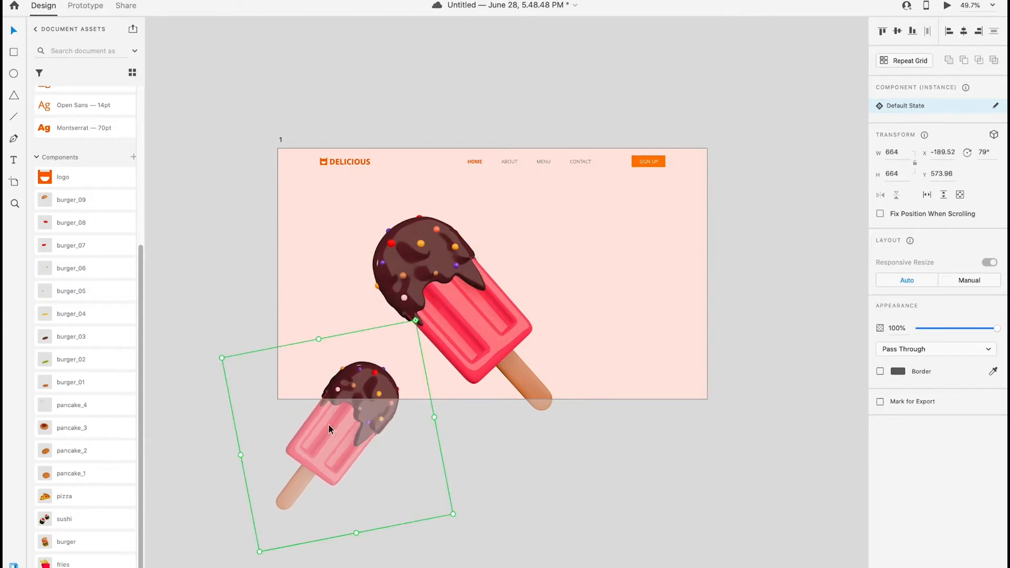
drag(455, 518, 463, 477)
drag(327, 439, 346, 410)
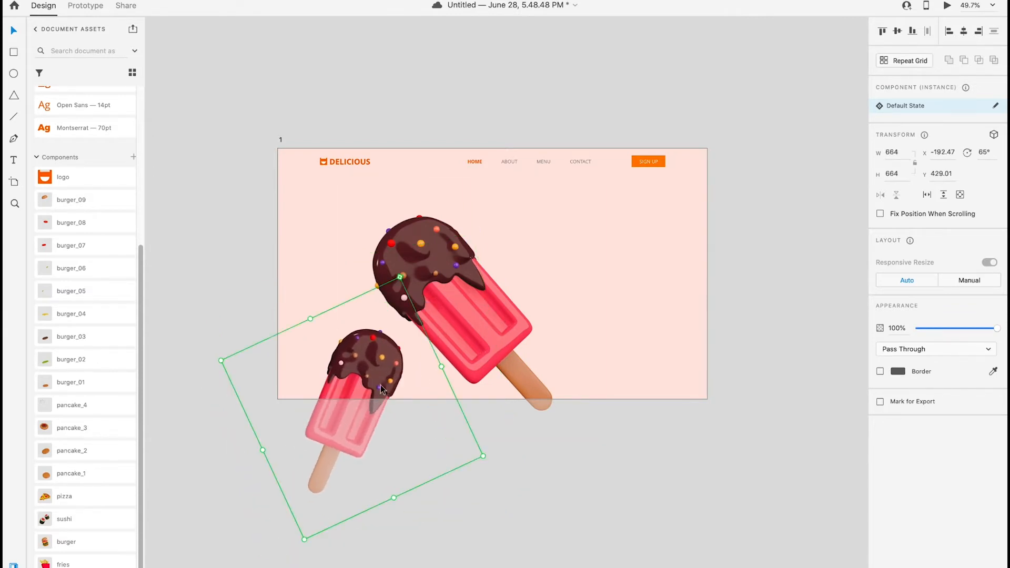
drag(474, 330, 479, 316)
click(556, 112)
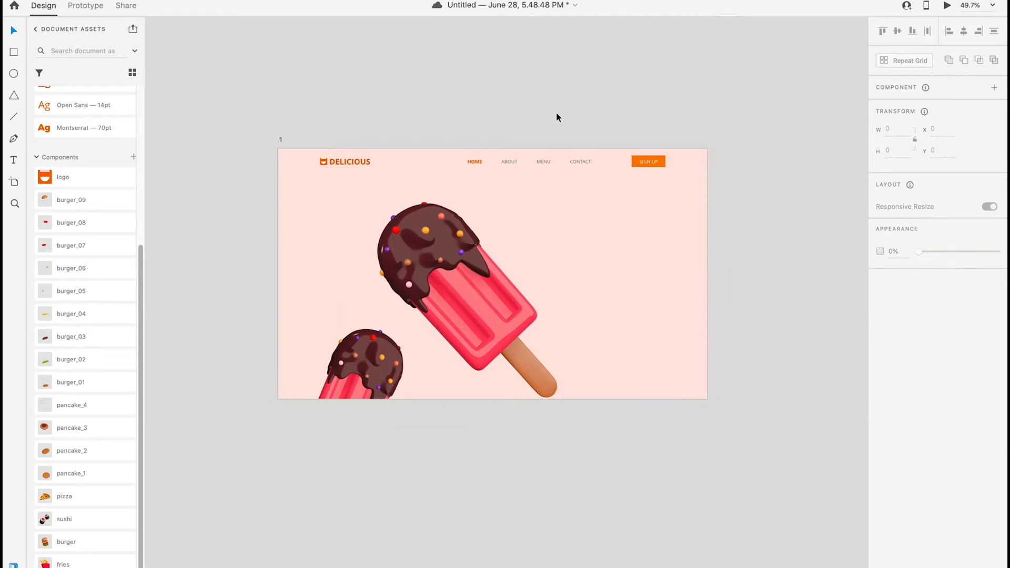
Show the layout grid and draw a closed, wavy splash shape around the popsicles with the Pen tool, about 848 × 723
scroll(557, 113, up, 3)
key(shift+super+')
scroll(556, 113, left, 2)
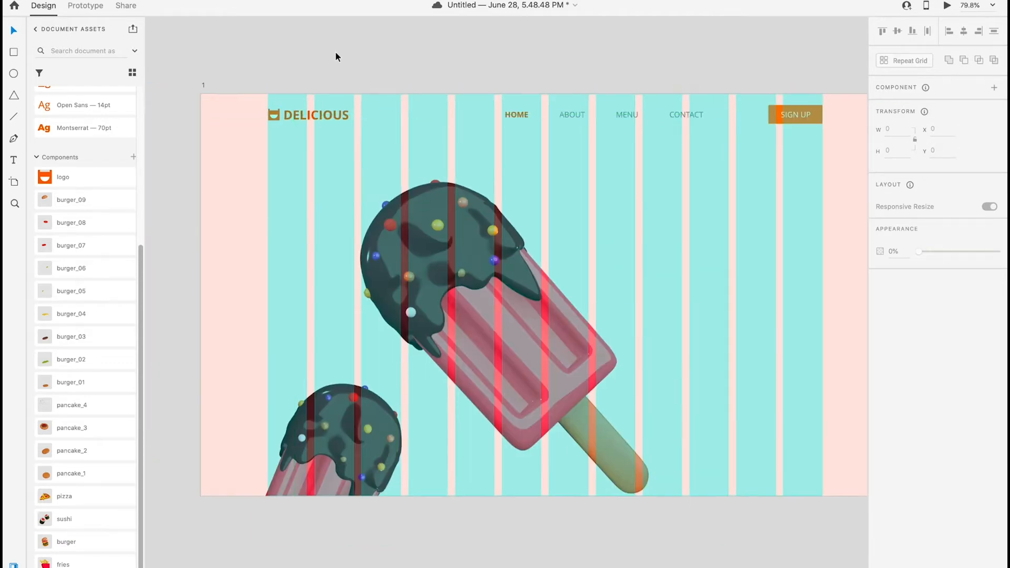
click(183, 460)
drag(277, 404, 287, 391)
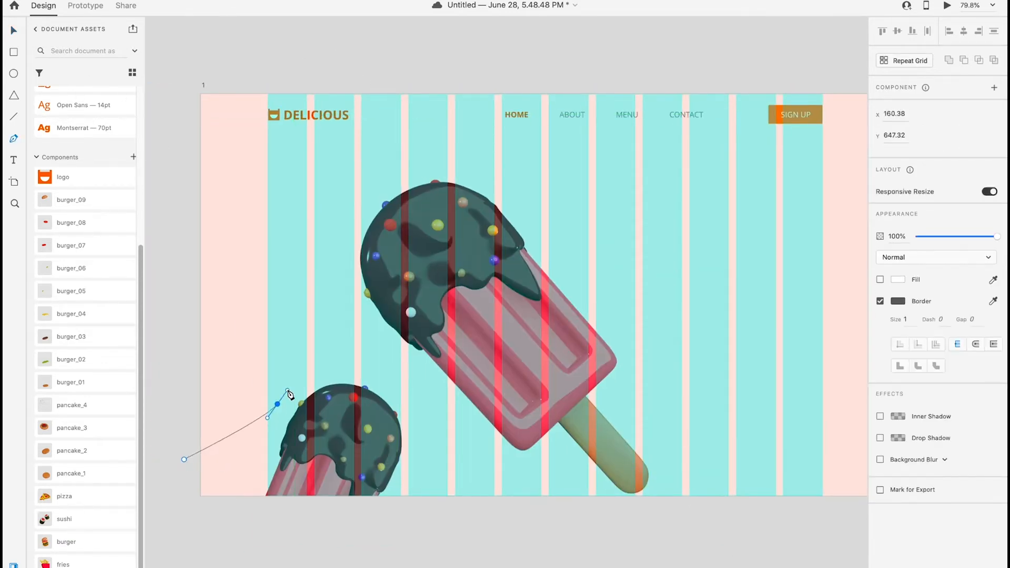
click(263, 373)
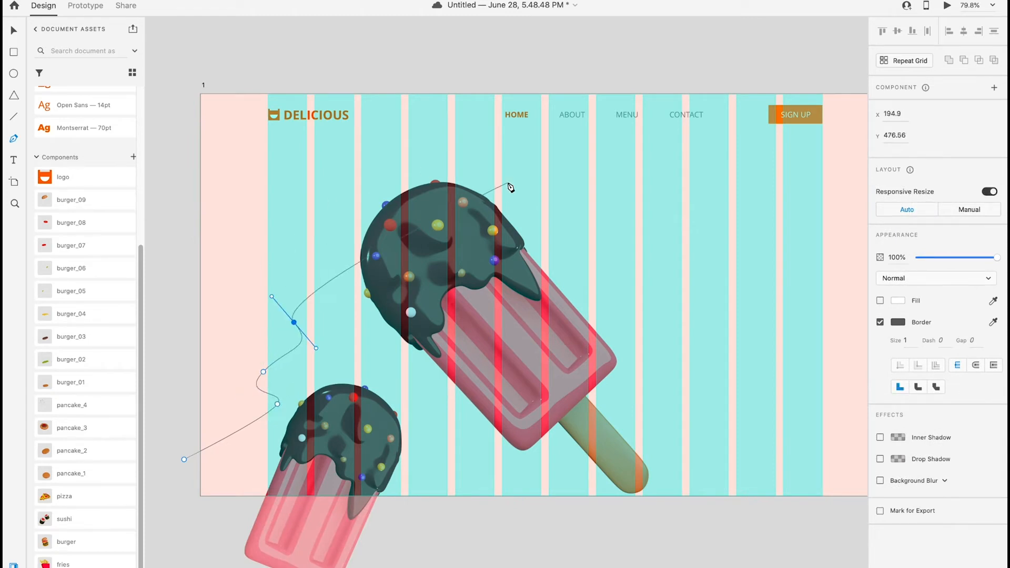
mouse_move(549, 191)
mouse_down()
mouse_move(636, 182)
mouse_move(550, 195)
mouse_up()
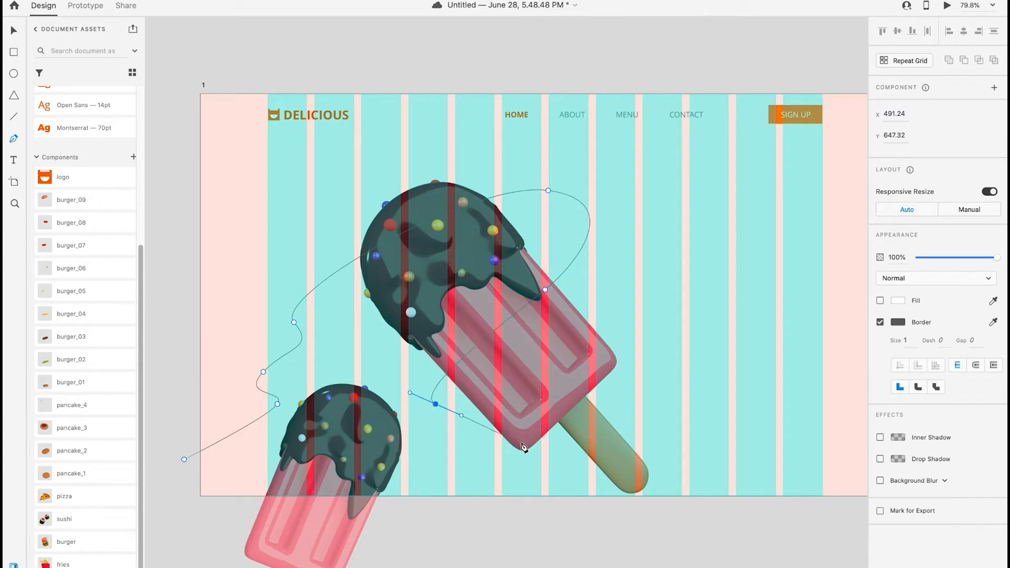
drag(514, 523, 453, 531)
scroll(453, 531, down, 3)
scroll(454, 531, left, 3)
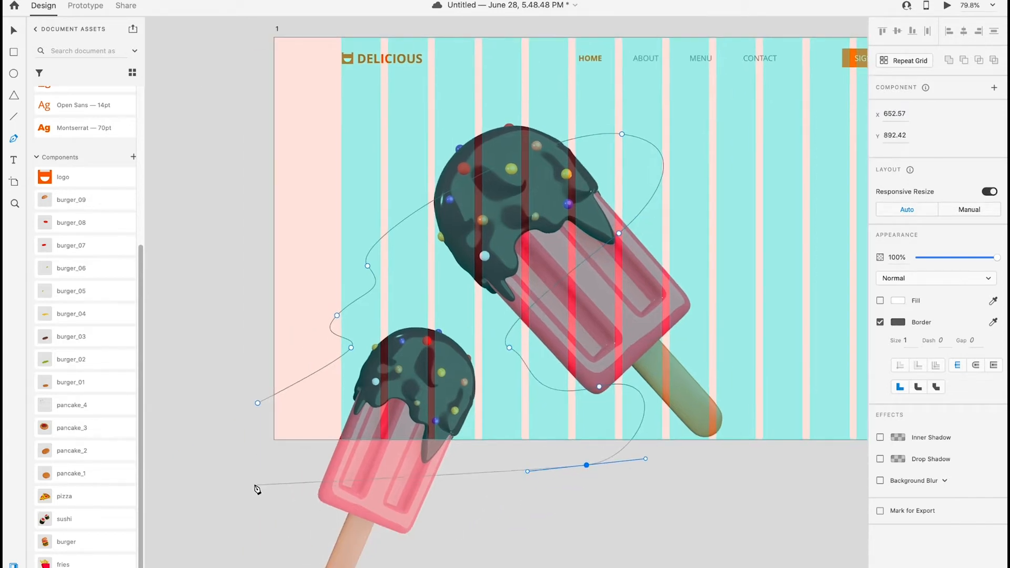
click(257, 479)
click(258, 403)
Remove the splash shape's border and fill it with the document color #FFCED0
click(880, 369)
click(880, 347)
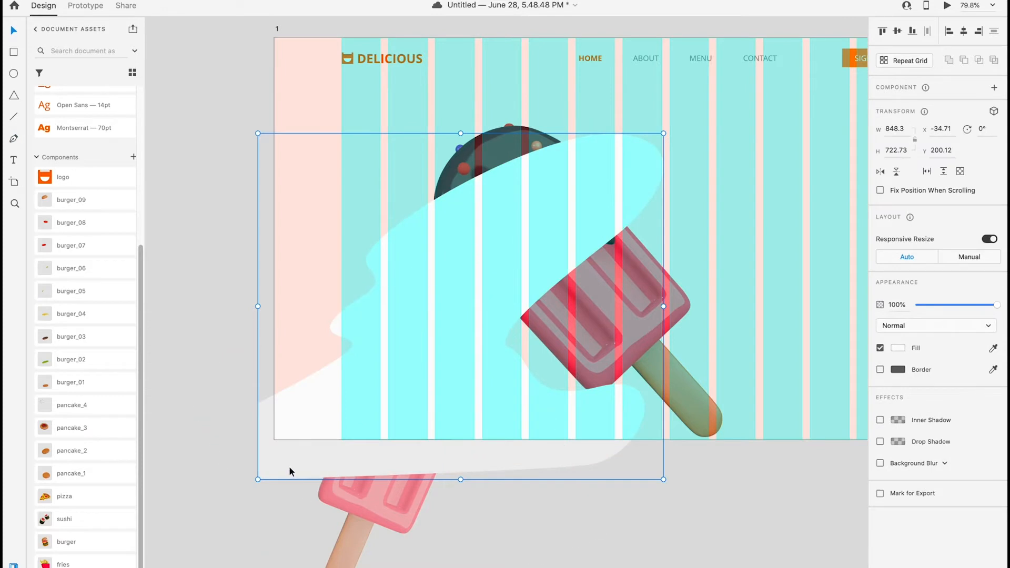
scroll(90, 225, up, 5)
click(108, 235)
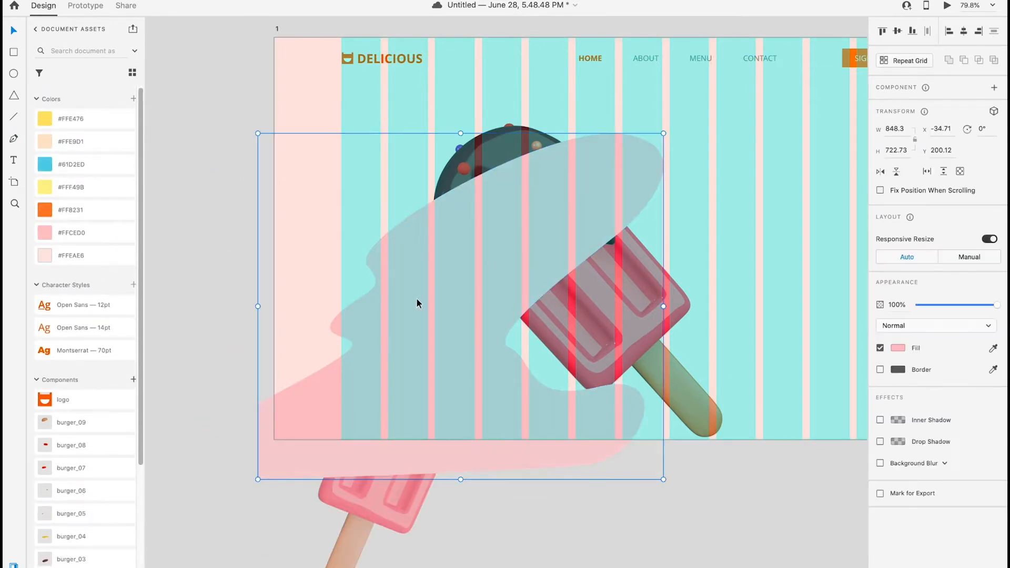
Move the splash path's layer between the navigation bar and background layers and rename it "splash"
key(ctrl+y)
drag(72, 117, 74, 129)
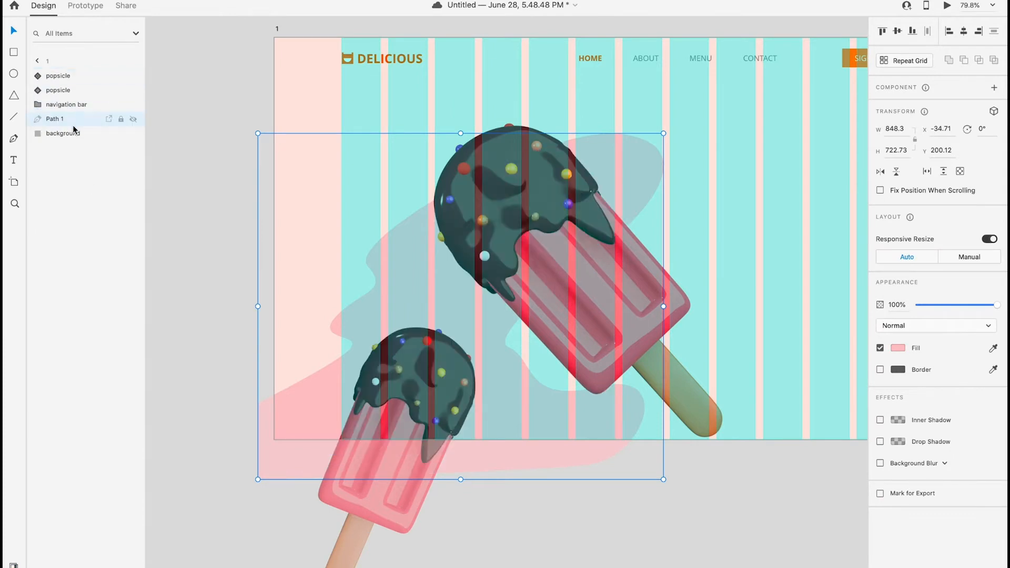
right_click(63, 121)
click(106, 192)
Draw a small borderless, filled drop shape on the splash with the Pen tool, and hide the layout grid
key(p)
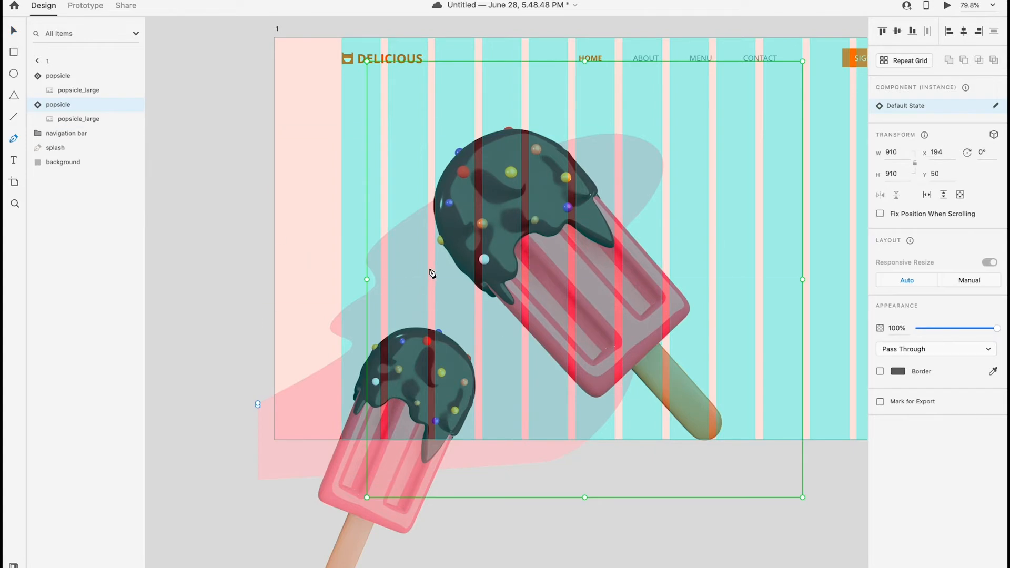
click(429, 270)
drag(389, 301, 404, 317)
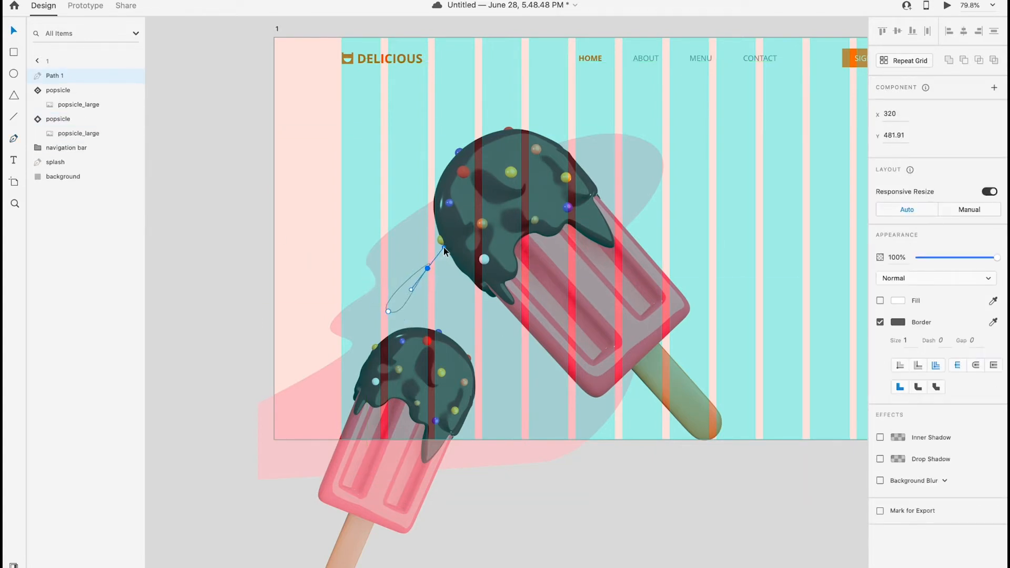
click(880, 322)
click(879, 301)
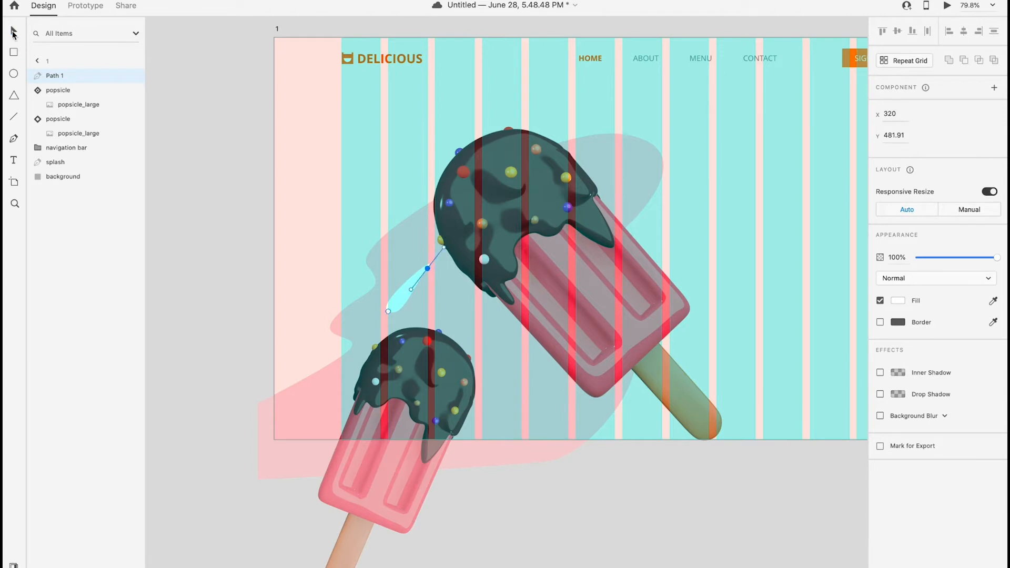
key(super+shift+y)
click(250, 219)
key(super+shift+apostrophe)
scroll(268, 255, down, 3)
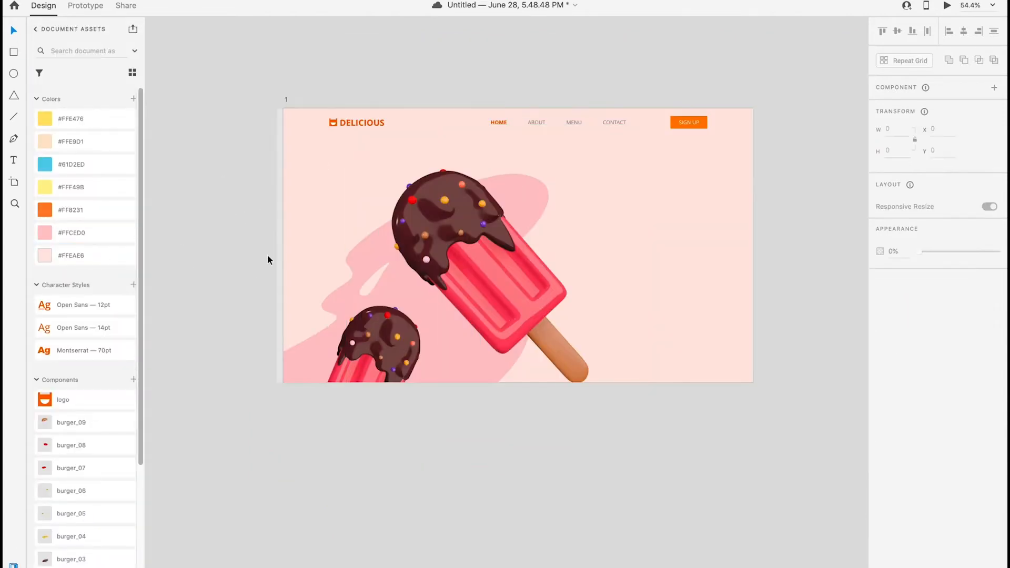
Move the large popsicle aside, reshape the splash's lower and inner curves, and put the popsicle back over it
drag(437, 228, 614, 228)
click(477, 254)
double_click(477, 254)
drag(467, 397, 417, 392)
drag(507, 320, 552, 268)
click(624, 428)
drag(659, 238, 453, 240)
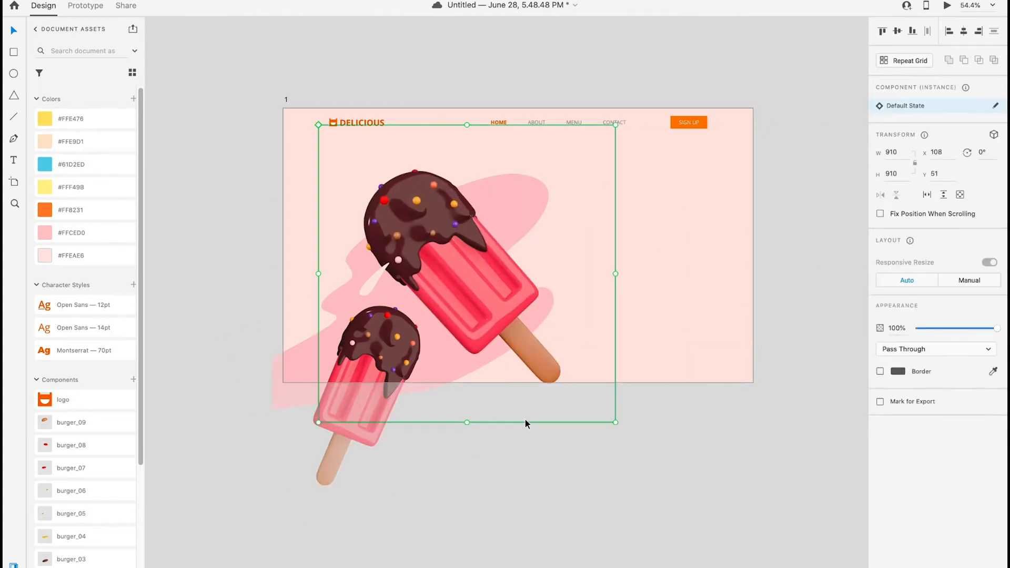
scroll(525, 419, down, 3)
click(596, 459)
Shift the large popsicle away again, stretch the splash's upper-right tip outward, and return the popsicle over the splash
scroll(595, 458, up, 3)
drag(381, 202, 527, 255)
double_click(425, 223)
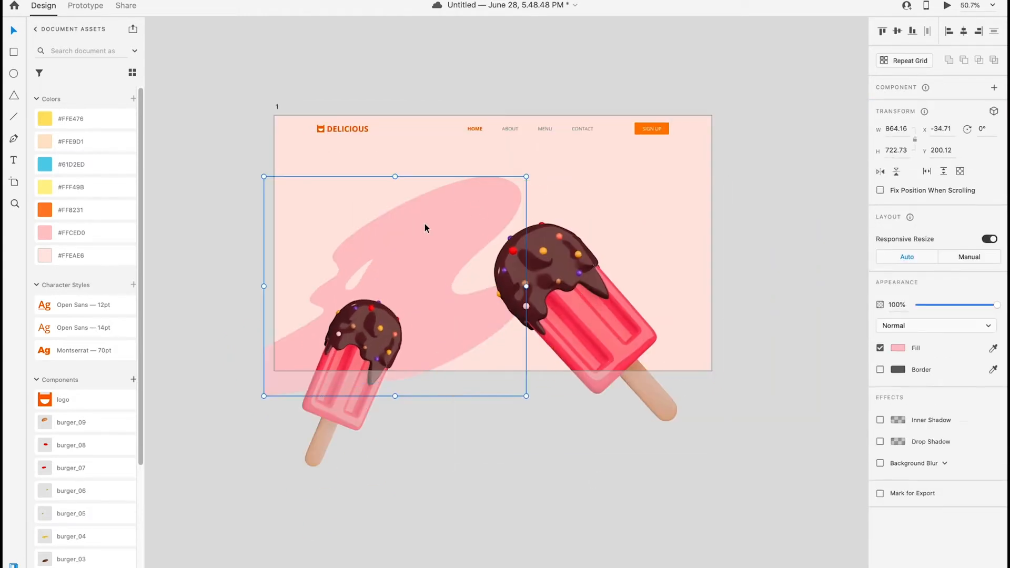
drag(496, 178, 543, 163)
click(550, 443)
drag(583, 314, 457, 258)
click(506, 451)
Show the layout grid and draw a borderless white 108 × 108 circle below the SIGN UP button
scroll(506, 450, down, 3)
scroll(506, 450, up, 3)
scroll(506, 450, up, 2)
scroll(506, 451, right, 2)
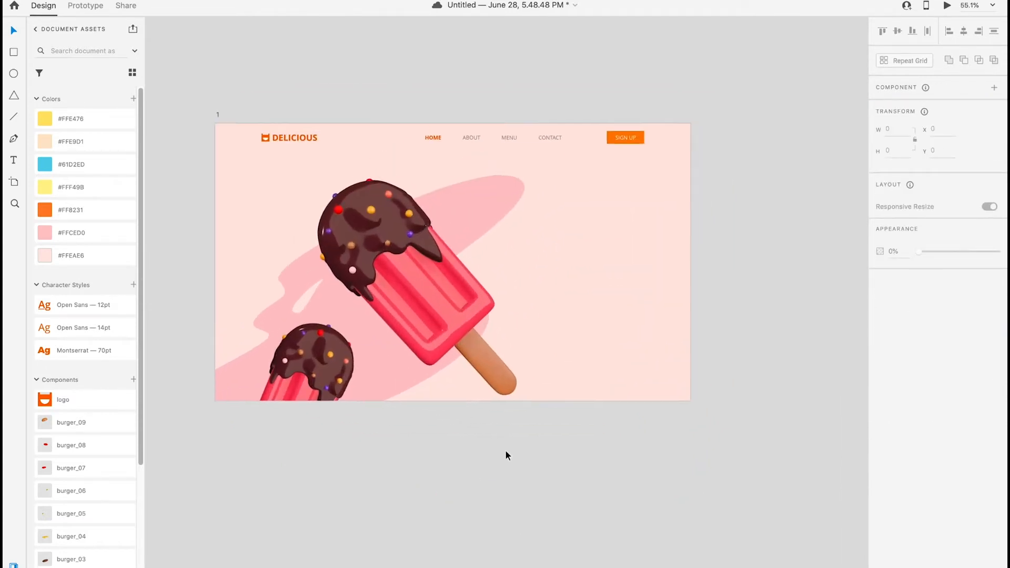
key(super+shift+apostrophe)
key(e)
drag(521, 53, 636, 192)
key(super+equal)
click(880, 336)
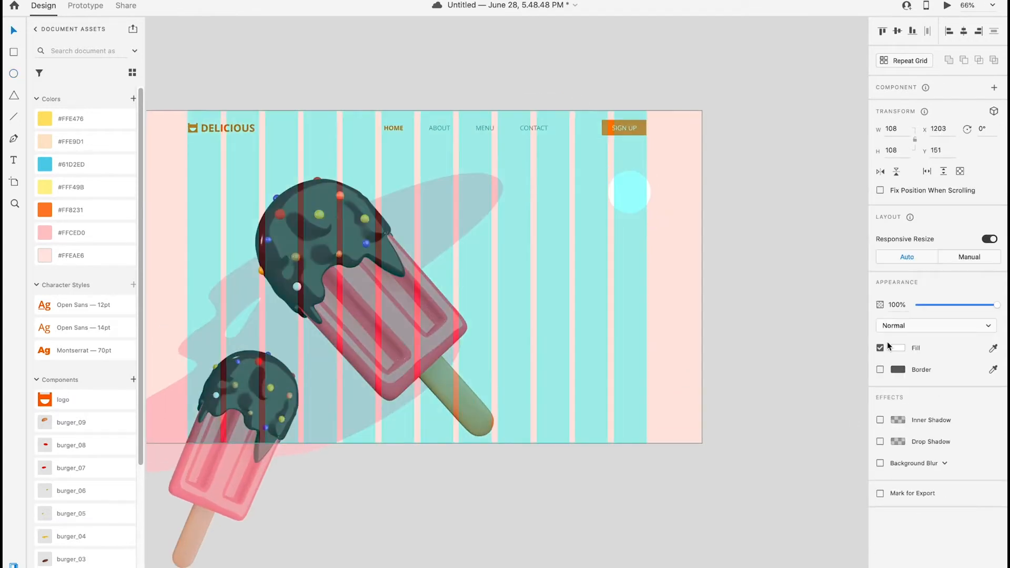
Give the circle a drop shadow with X 3, Y 3, B 6, shrink it slightly and position it beneath the SIGN UP button
click(880, 442)
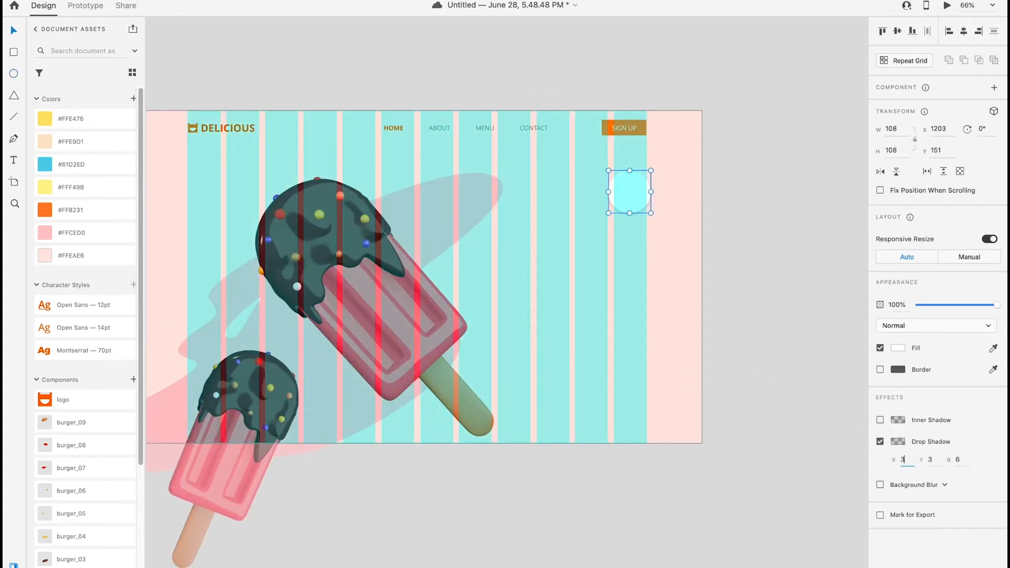
key(Return)
scroll(702, 275, up, 5)
drag(603, 218, 597, 230)
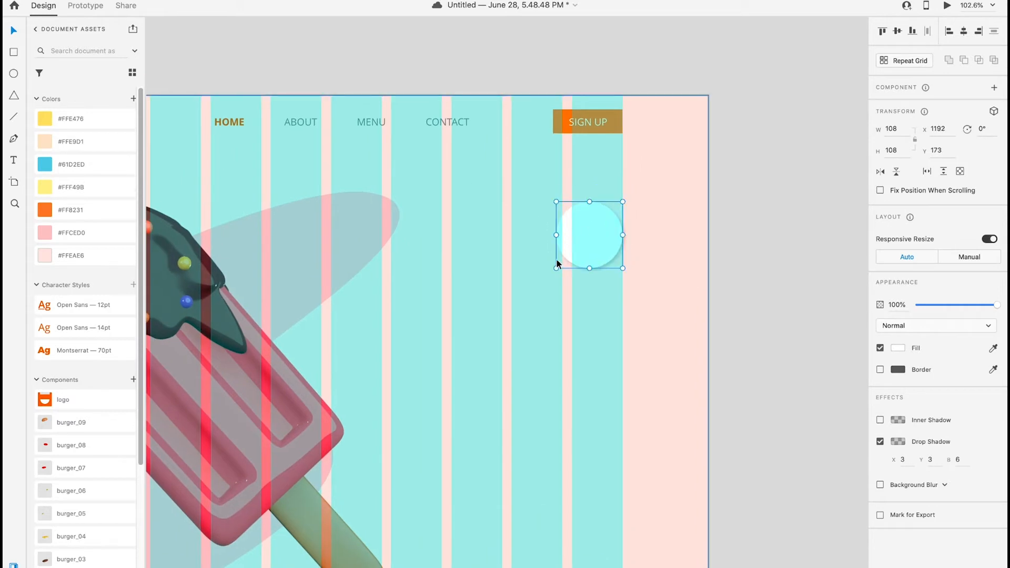
drag(558, 263, 570, 259)
drag(615, 226, 611, 229)
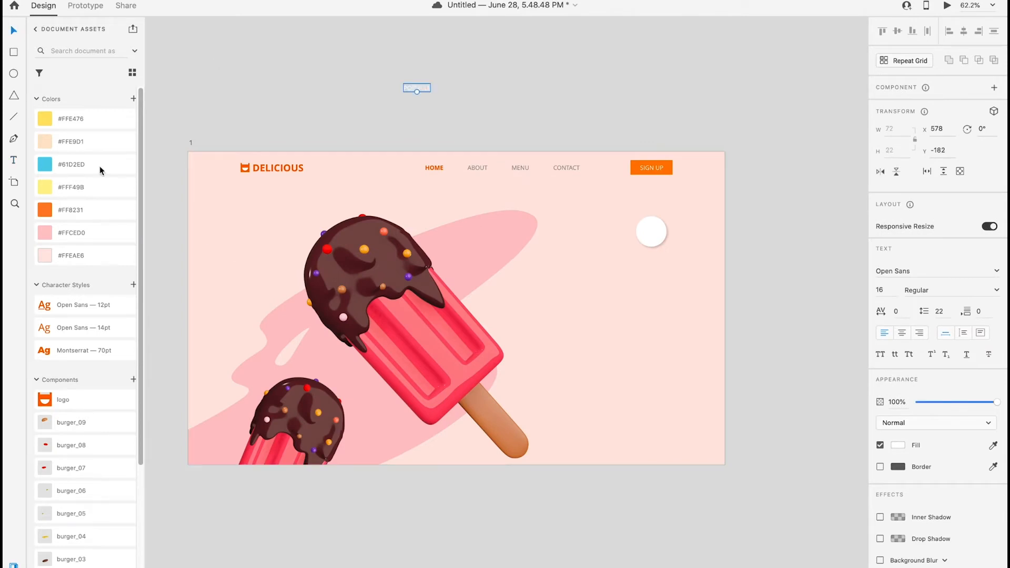
Apply the Montserrat 70pt character style to the "POPSICLE" text and place it beside the white circle
click(93, 349)
drag(553, 96, 557, 231)
Shift the large popsicle left and down, scale the small one to 634 × 634 and reposition it, and move the POPSICLE heading to X 748, Y 157
drag(452, 326, 441, 325)
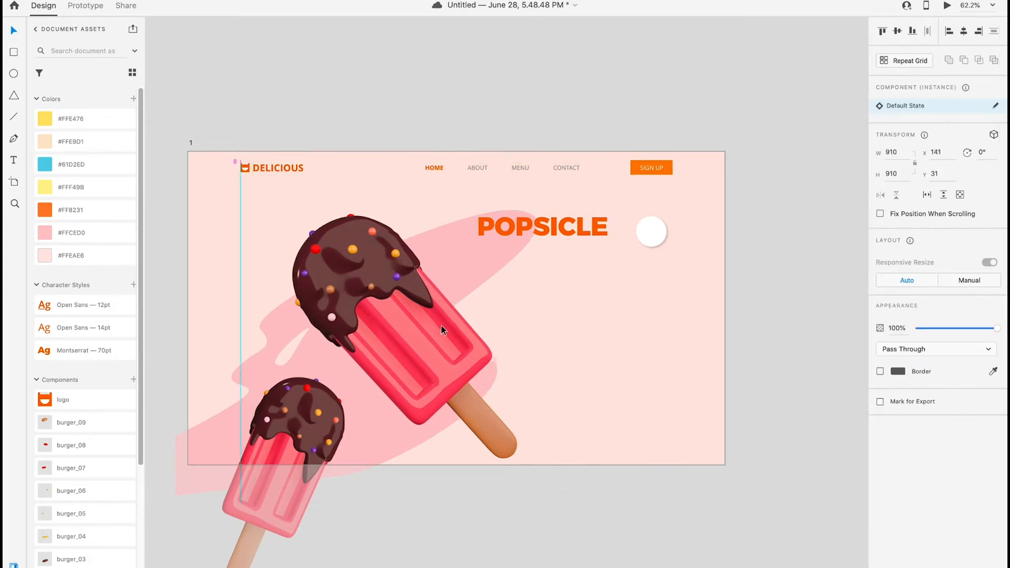
drag(291, 500, 285, 490)
drag(334, 302, 330, 316)
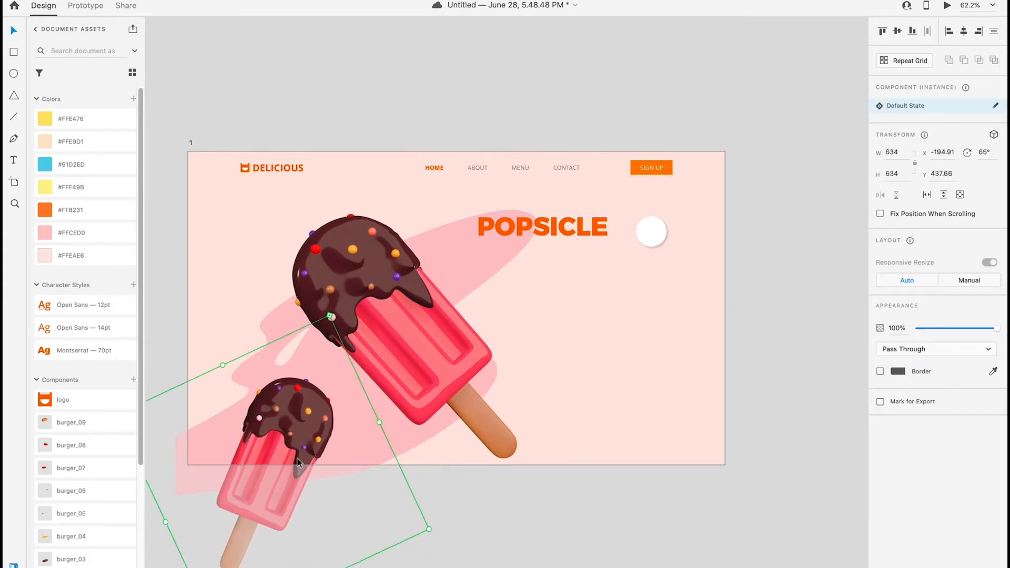
drag(297, 459, 303, 455)
drag(454, 328, 449, 333)
drag(598, 227, 588, 221)
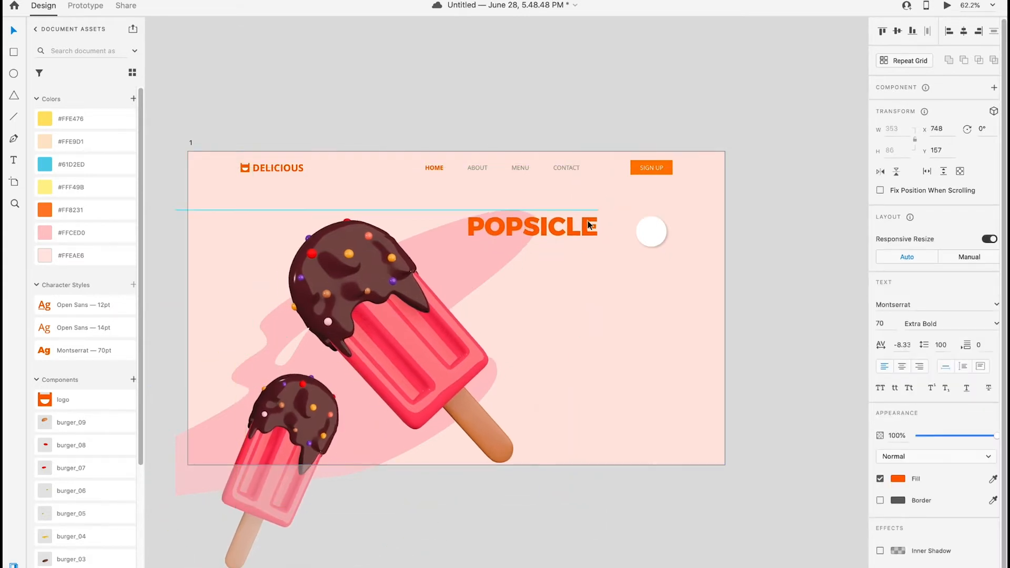
Draw a 394 × 162 rectangle above the artboard and fill it with Lorem Ipsum (Latin, Standard) placeholder text including line breaks
click(13, 52)
drag(456, 63, 603, 123)
click(158, 3)
mouse_move(176, 14)
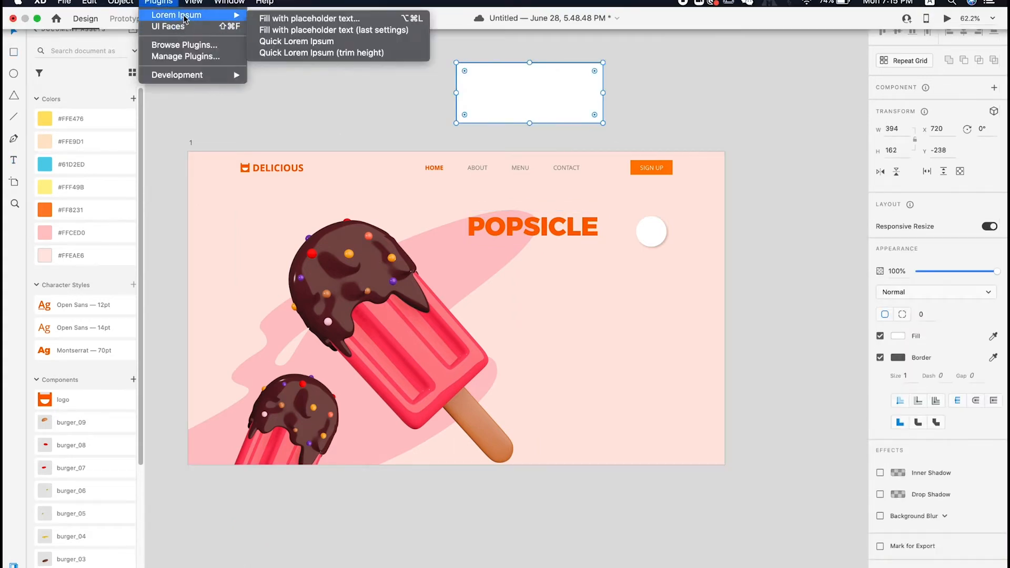
click(289, 16)
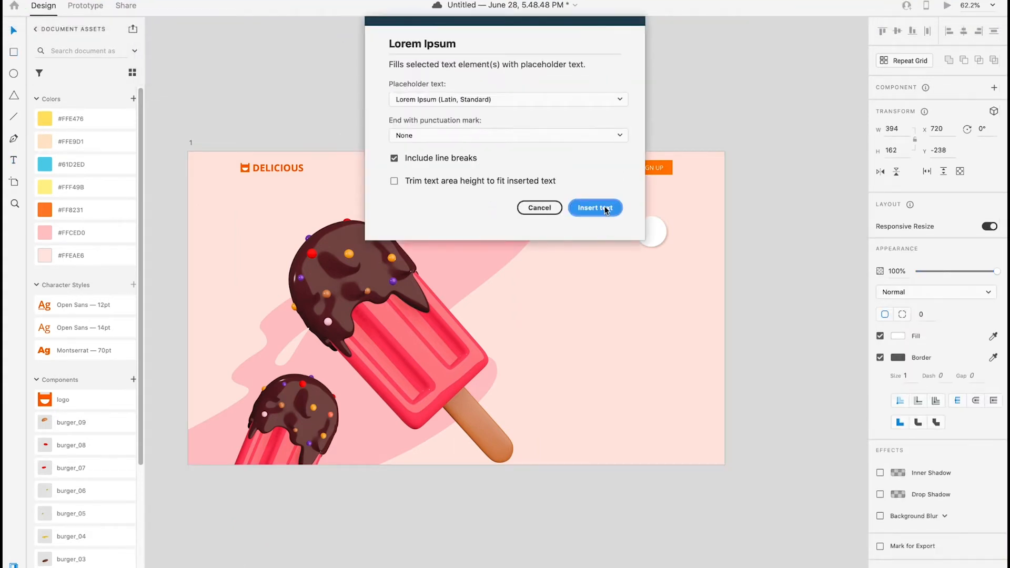
click(606, 209)
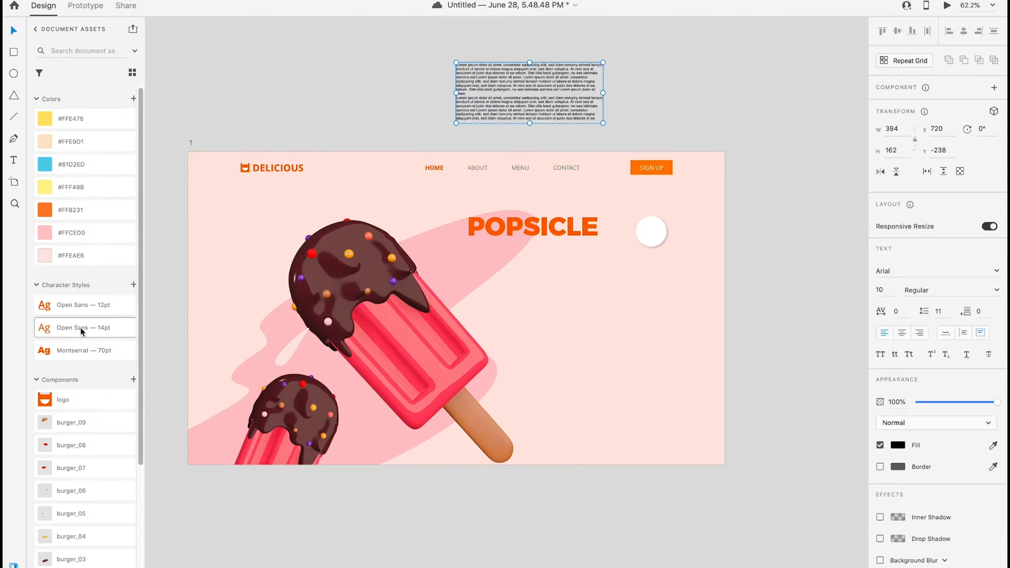
Apply the Open Sans 12pt character style to the placeholder text, place it under the POPSICLE heading and shorten its box to about 93 high
click(87, 305)
drag(582, 92, 592, 270)
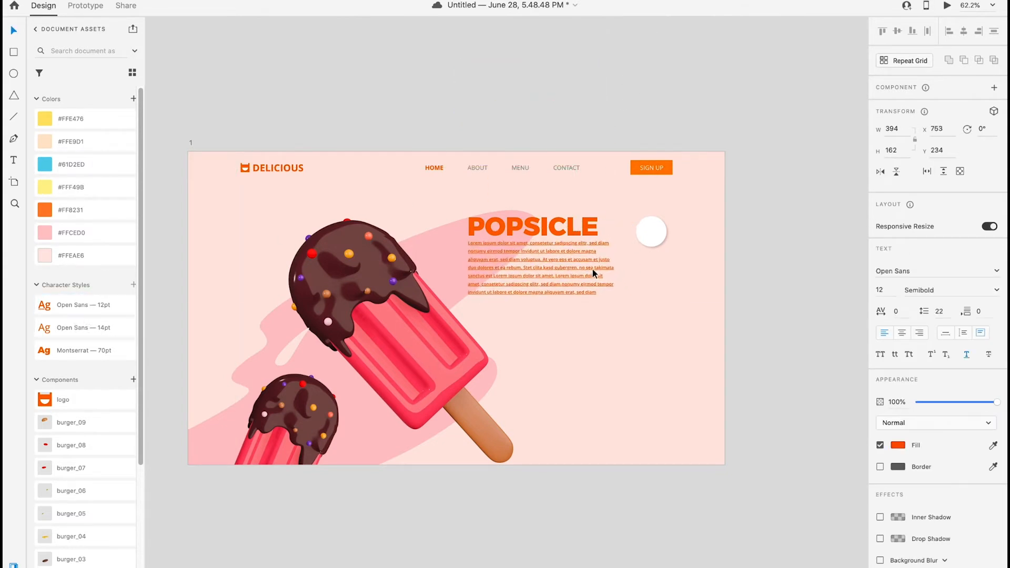
scroll(595, 272, up, 4)
drag(509, 326, 514, 283)
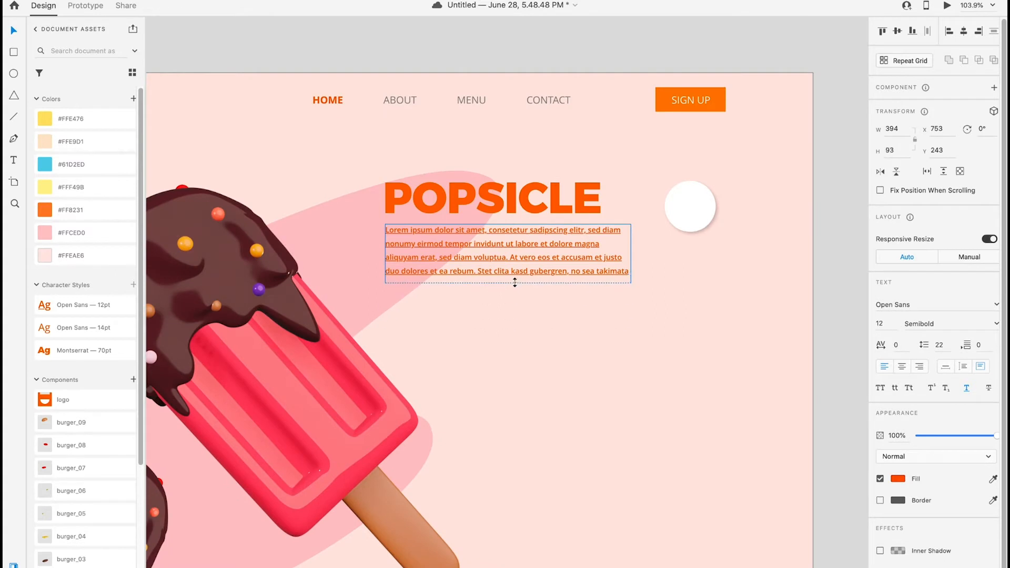
Apply the Open Sans 14pt character style to the placeholder text, move it to X 755 and shorten its box to 66 high
click(99, 328)
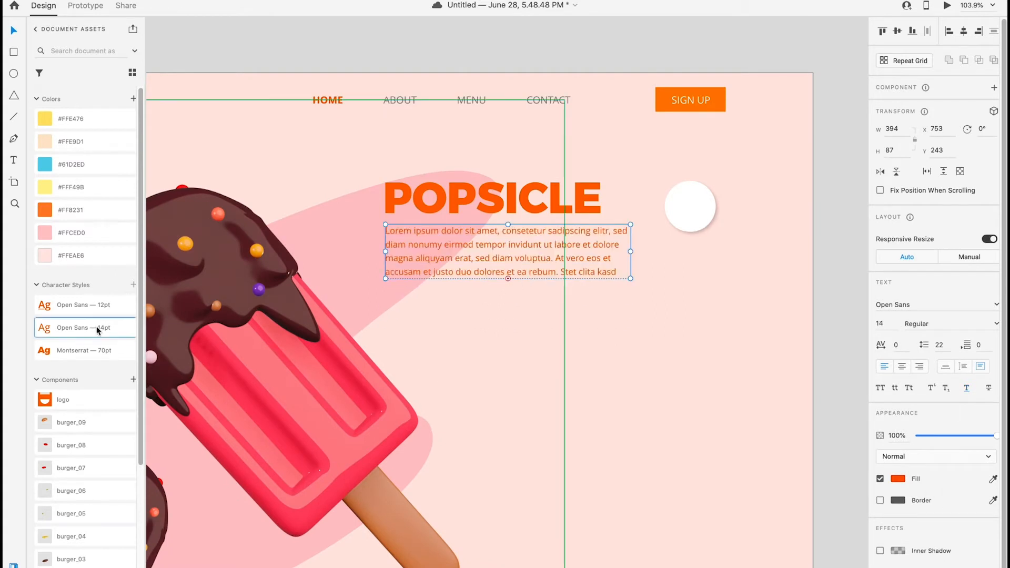
drag(541, 231, 542, 232)
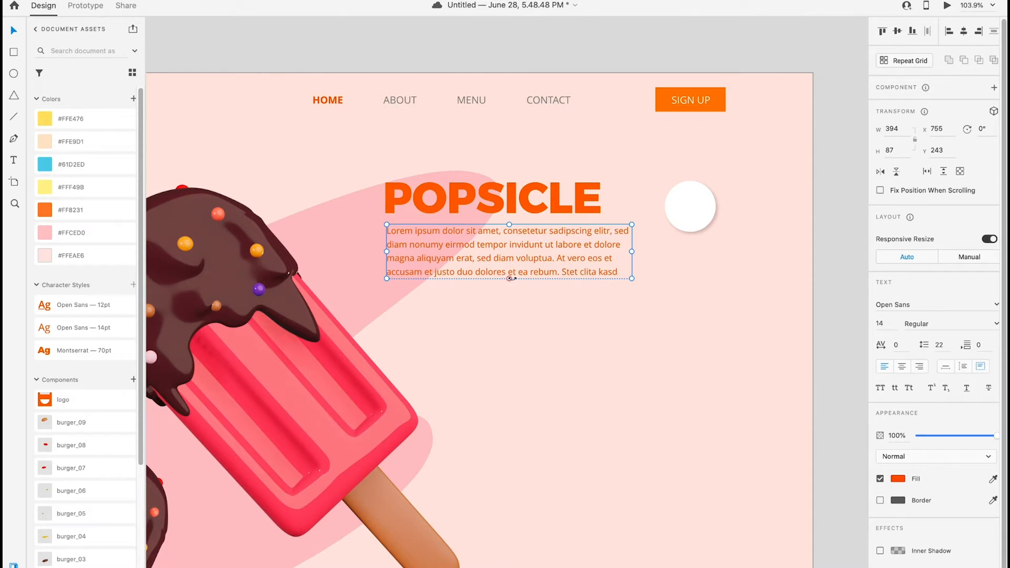
drag(511, 278, 511, 269)
Duplicate the placeholder text box directly below the original at Y 318 and set the copy's opacity to 0%
drag(551, 232, 552, 277)
drag(995, 435, 902, 438)
Add the text "Read More", apply the Open Sans 12pt character style and place it under the description's start
scroll(509, 252, up, 2)
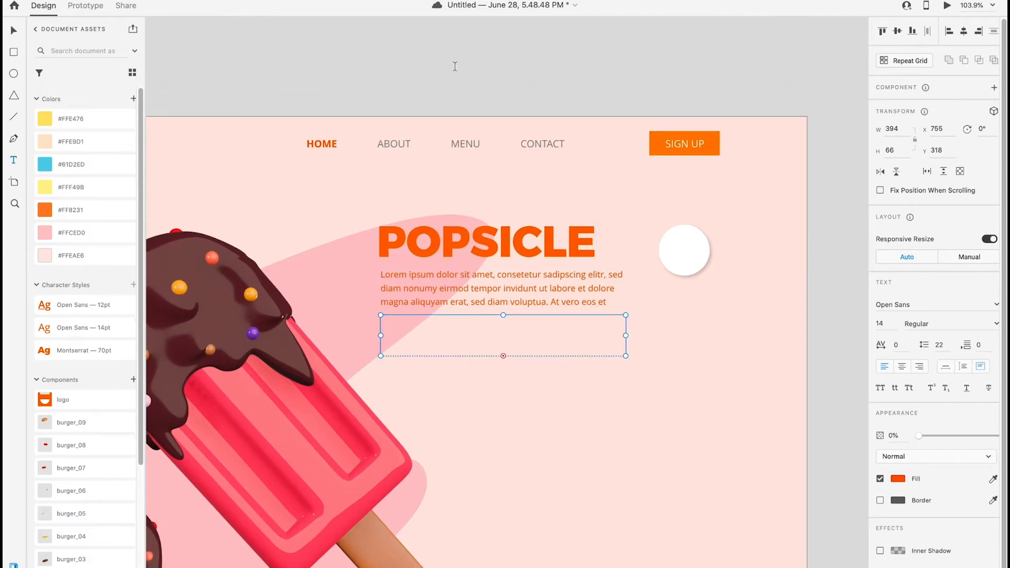
click(455, 66)
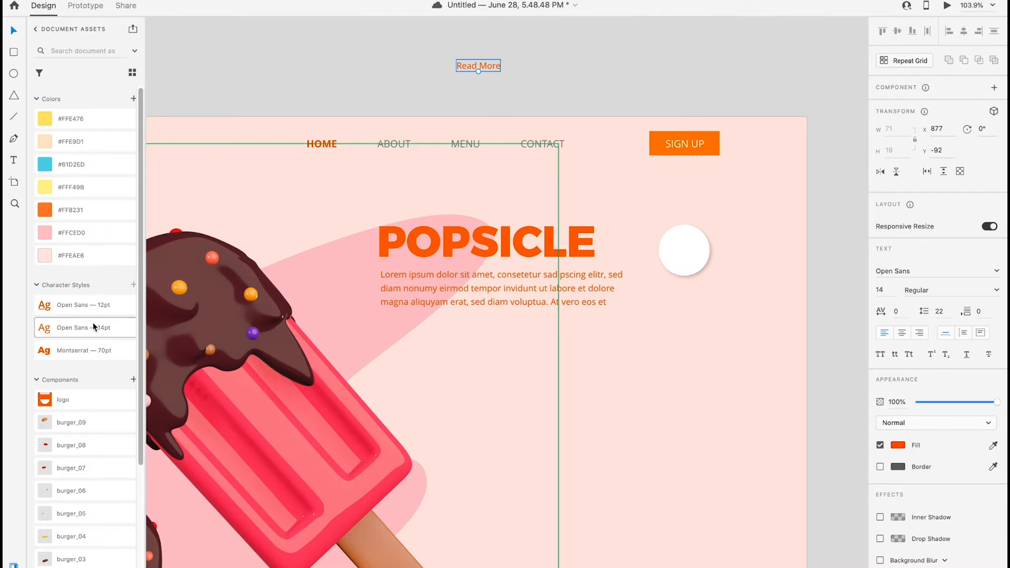
click(89, 305)
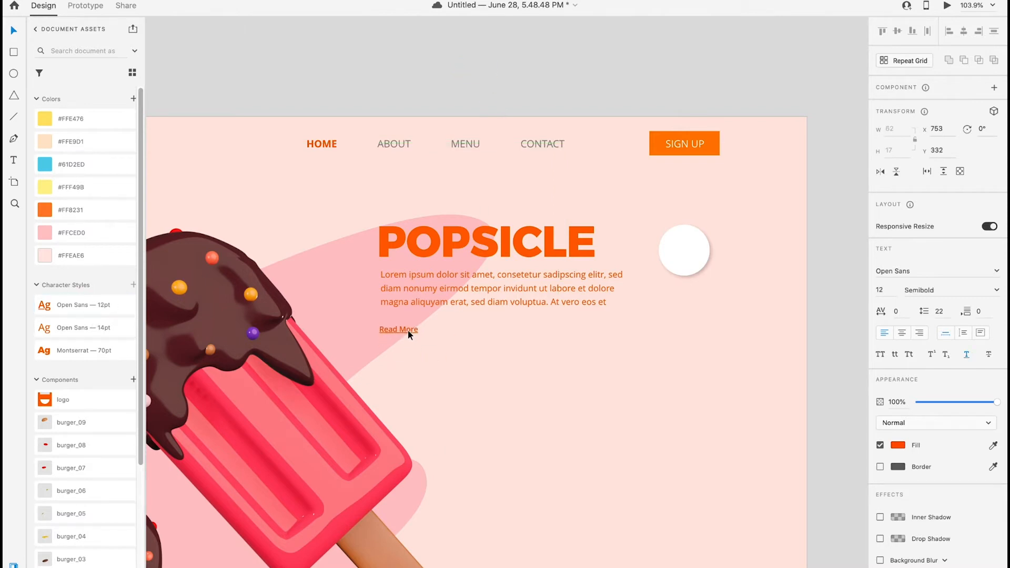
drag(408, 330, 411, 330)
Align the Read More text, the visible description and the POPSICLE heading along their left edges
shift+click(473, 302)
shift+click(495, 247)
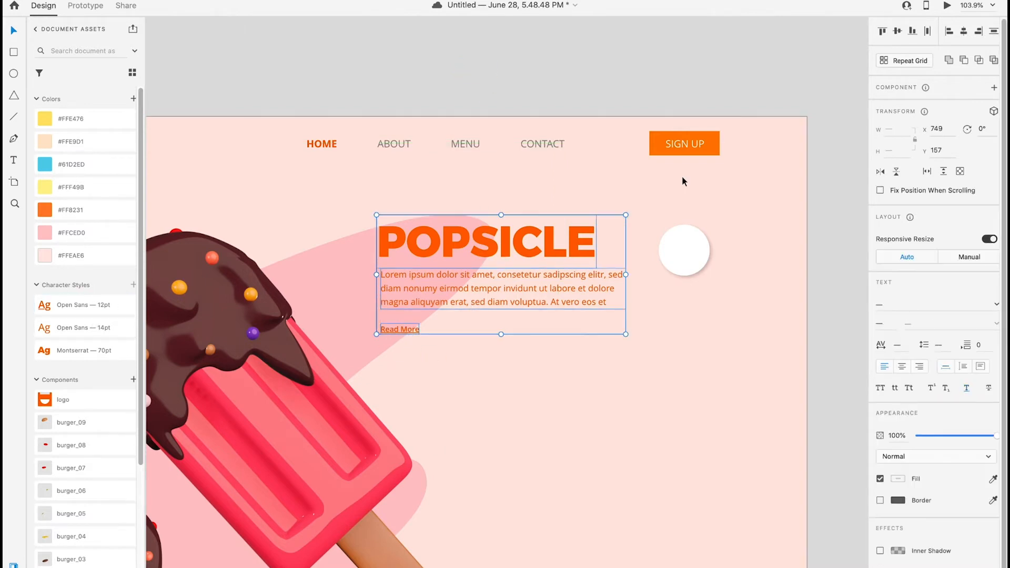
click(953, 36)
click(602, 85)
Group the heading, the Read More link and both text boxes, and rename the group "paragraph"
click(403, 338)
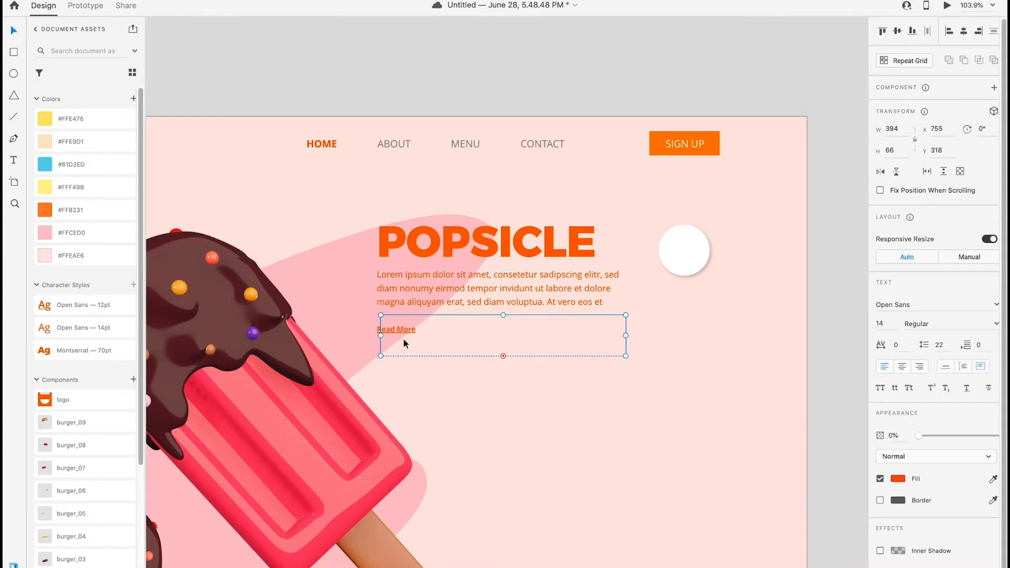
shift+click(446, 282)
shift+click(454, 240)
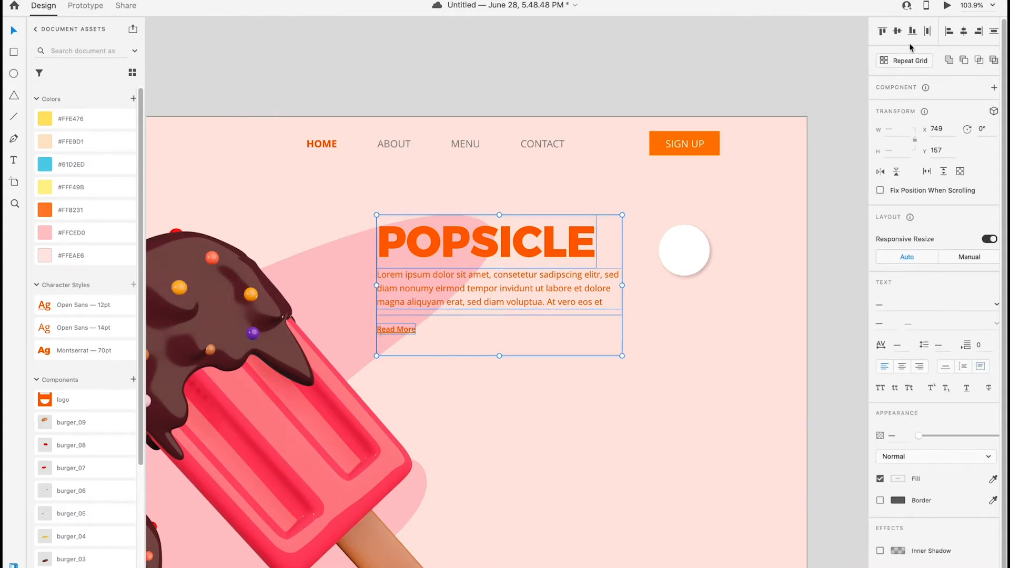
key(super+g)
key(super+y)
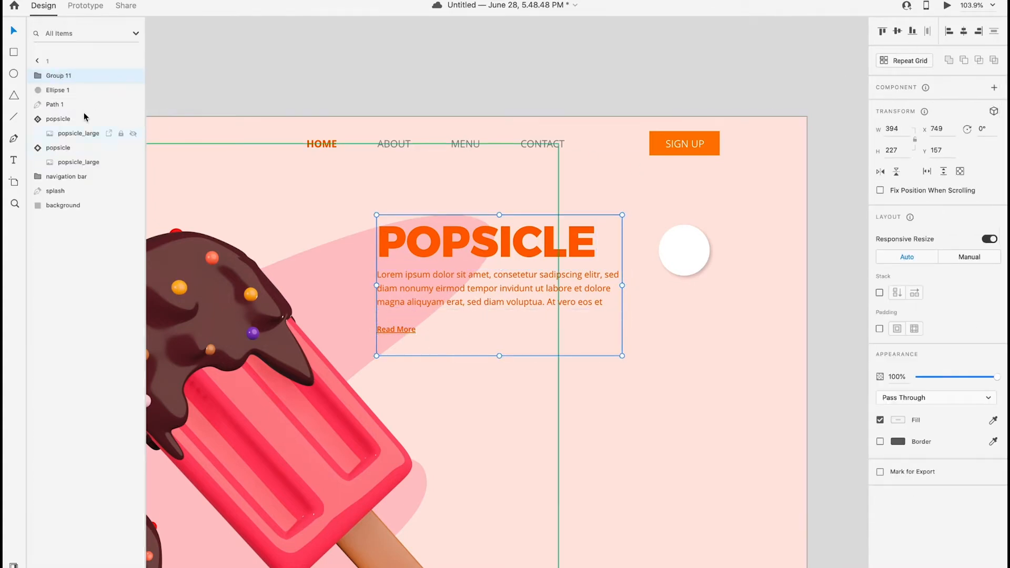
right_click(54, 74)
click(93, 150)
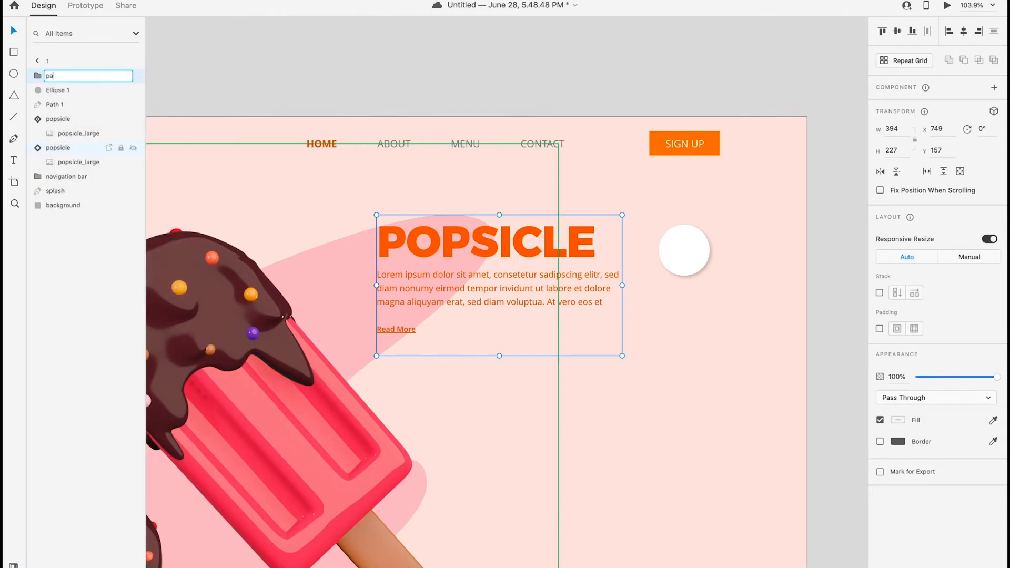
text(paragraph)
click(276, 76)
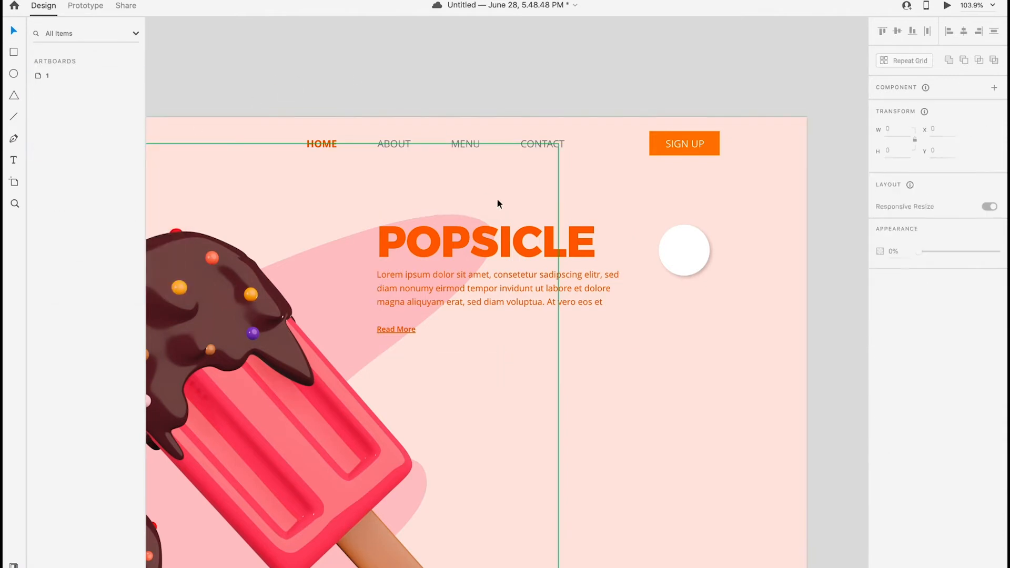
double_click(499, 237)
click(551, 90)
Turn the white circle into a vertical Repeat Grid extending past the artboard's lower edge and widen the gaps between the circles
scroll(551, 90, down, 5)
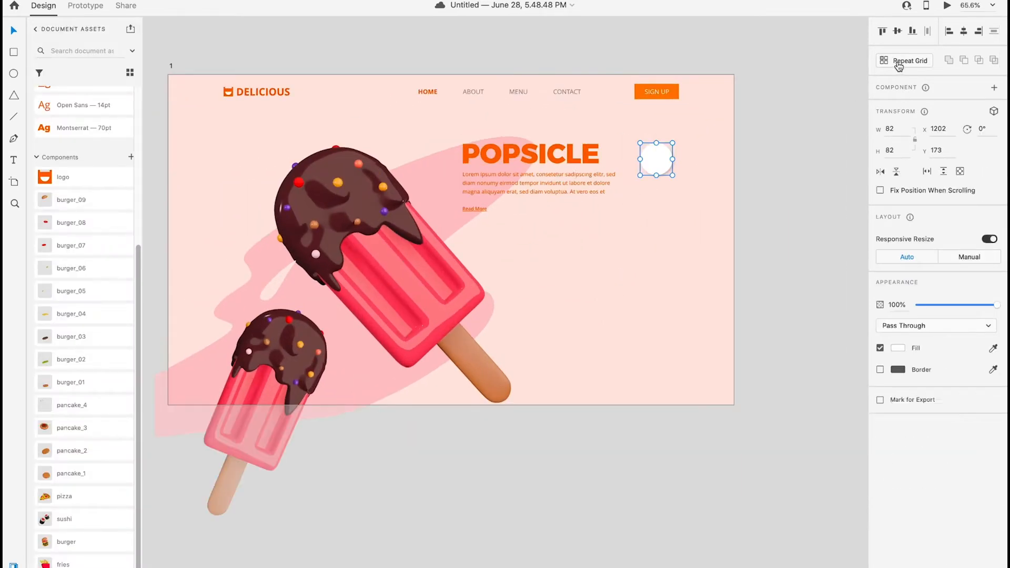
click(898, 61)
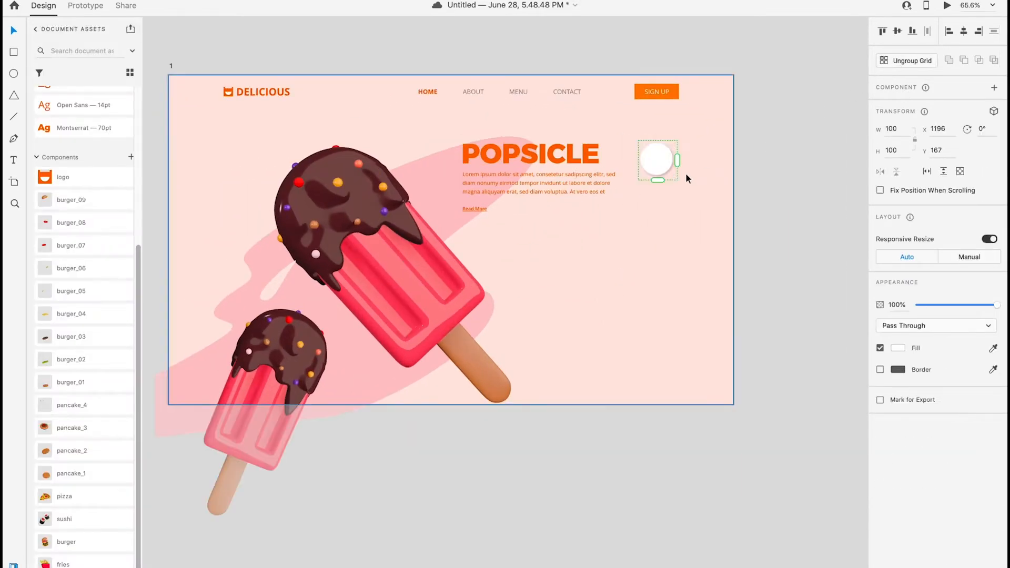
drag(658, 179, 662, 404)
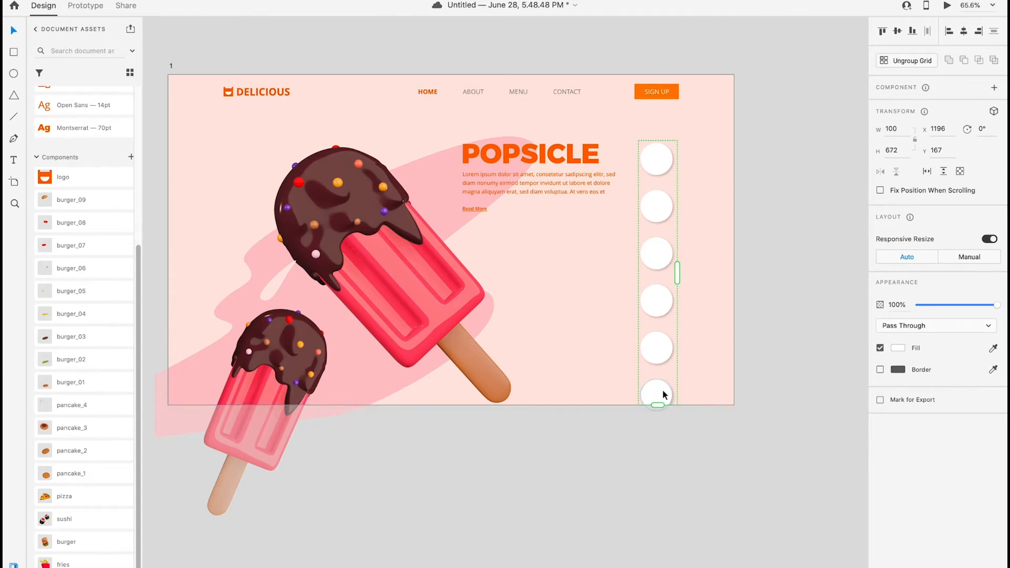
drag(658, 184, 659, 200)
click(819, 230)
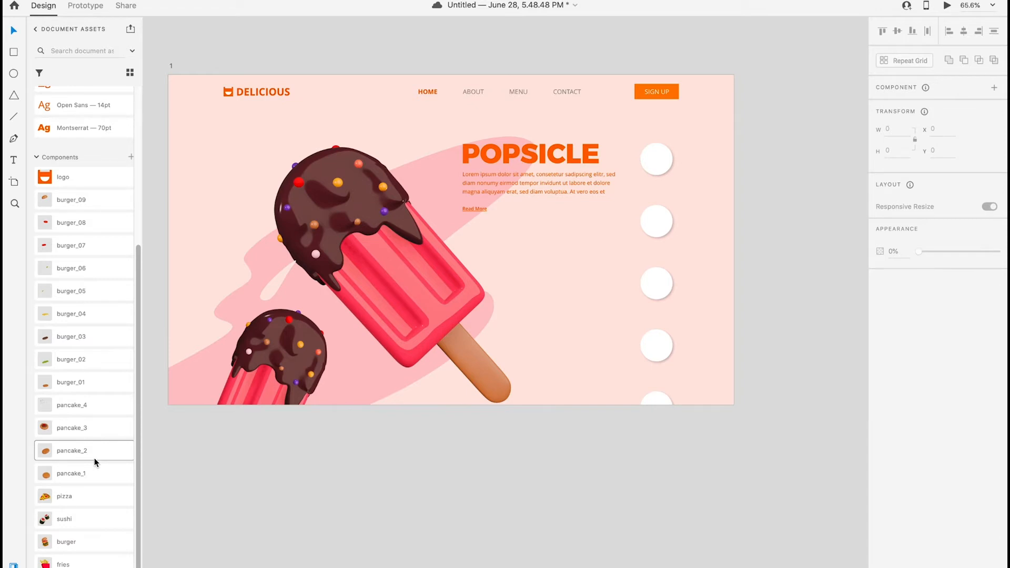
Place the large popsicle component below the artboard, scale it to 206 × 206 and move it beside the column of circles
drag(149, 567, 303, 501)
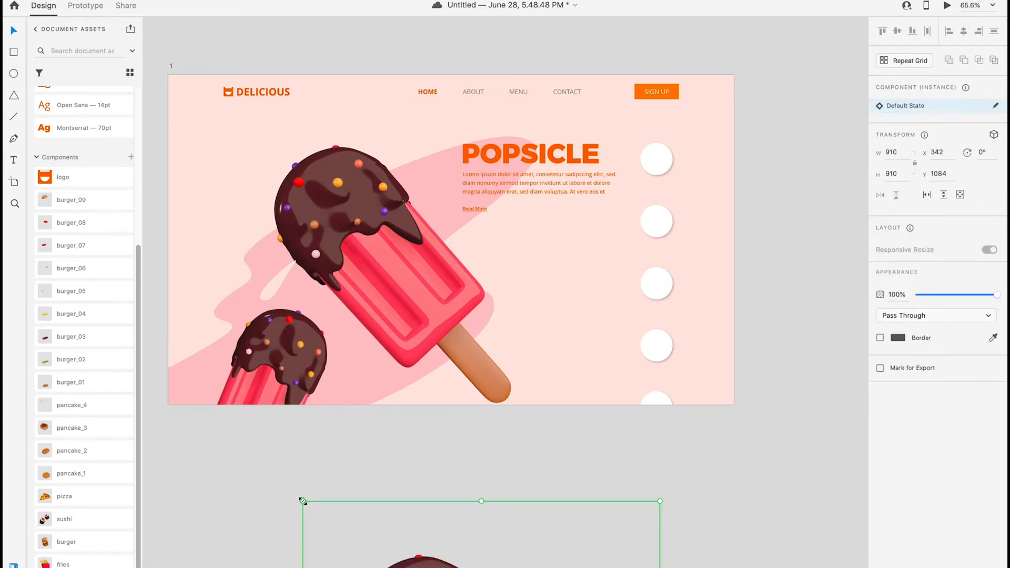
scroll(397, 516, down, 5)
scroll(397, 516, down, 2)
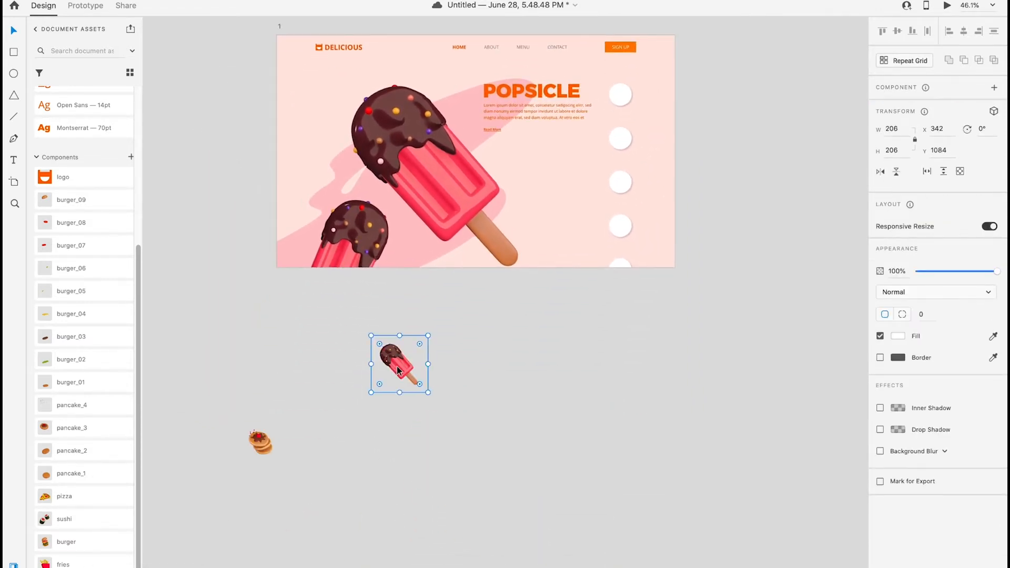
drag(397, 371, 661, 183)
scroll(674, 128, up, 3)
scroll(674, 134, up, 2)
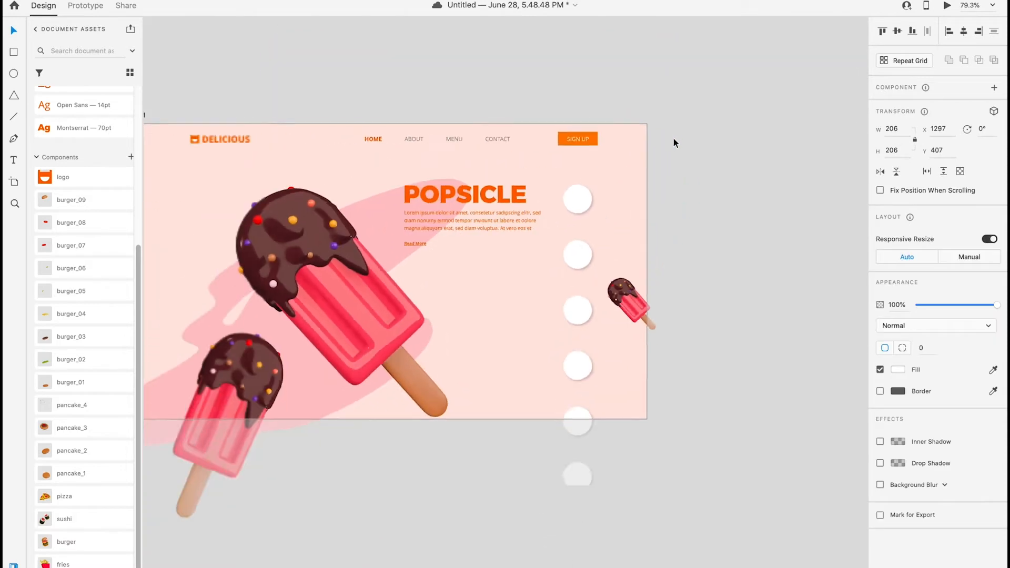
Scale the extra popsicle to 114 × 114 and position it over the first white circle at X 1186, Y 152
scroll(674, 138, down, 2)
drag(643, 256, 632, 183)
scroll(633, 179, up, 5)
drag(717, 314, 636, 235)
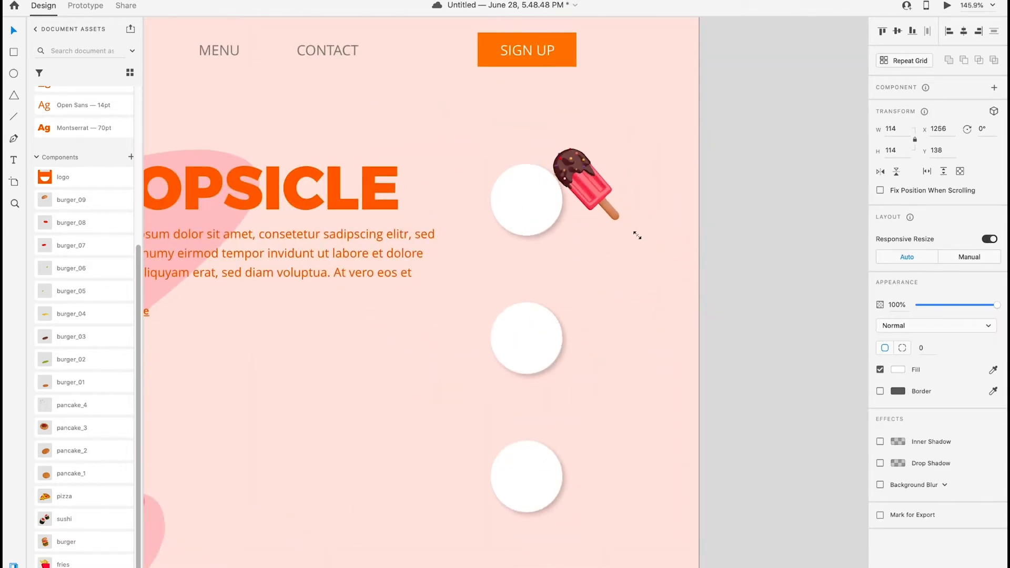
drag(596, 197, 536, 206)
Place the pancake stack at 127 × 127 over the second circle at X 1180, Y 305 and ungroup its component
scroll(493, 374, down, 5)
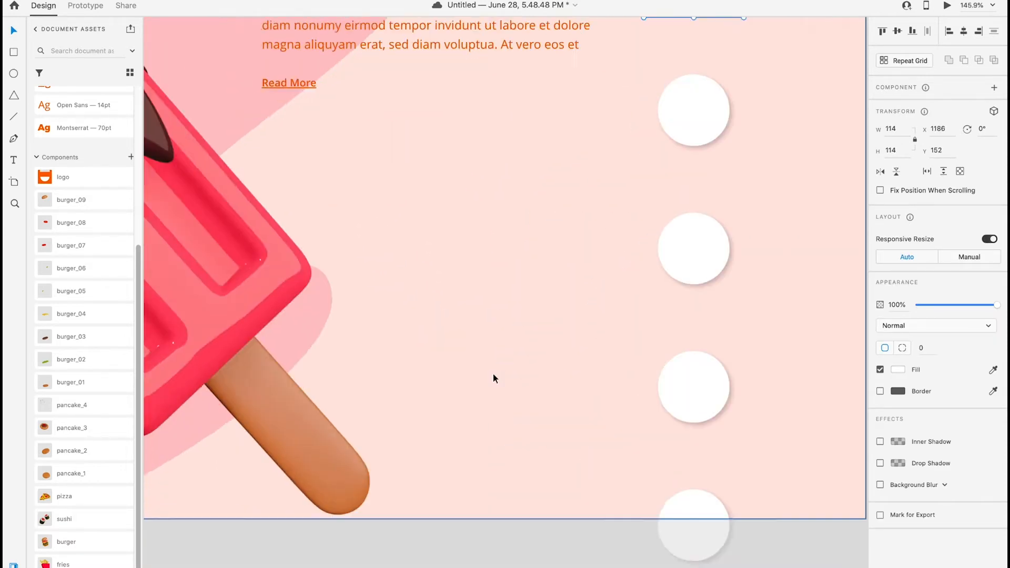
drag(44, 427, 661, 245)
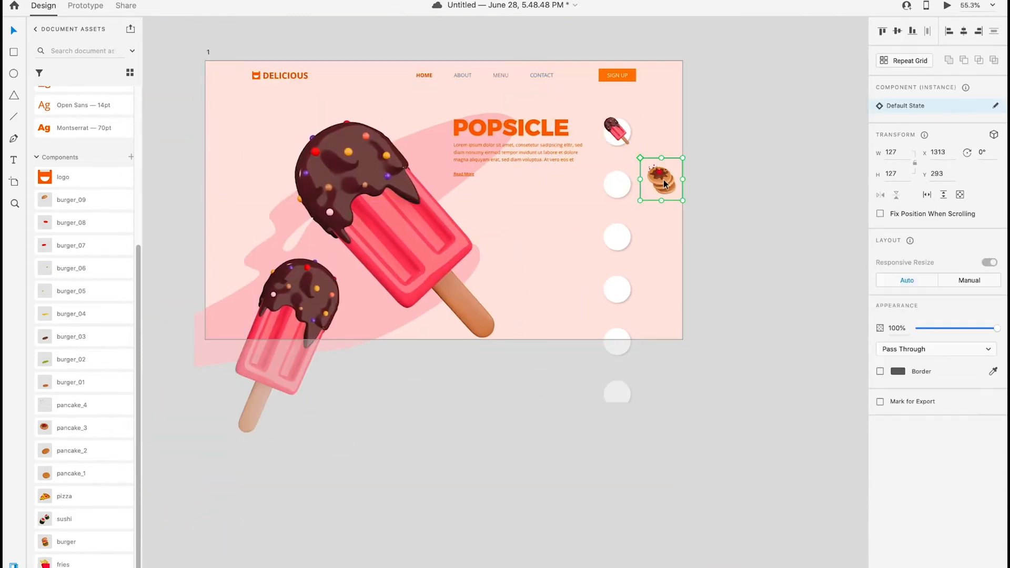
scroll(664, 179, up, 5)
scroll(664, 179, up, 4)
drag(661, 302, 456, 320)
key(super+shift+g)
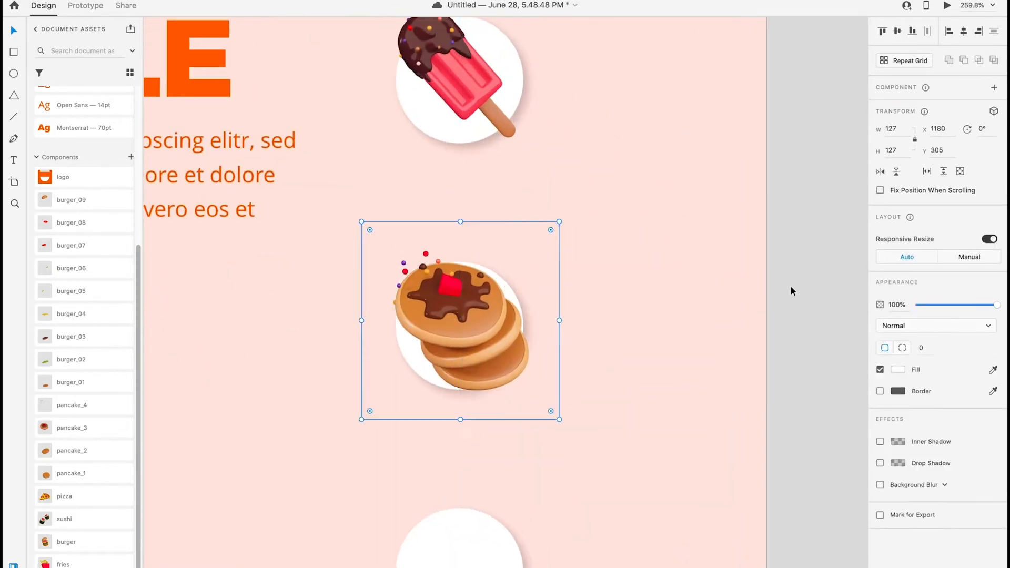
click(791, 287)
Add the fries component, ungroup it and position it at 129 × 129 over the third circle, at X 1174, Y 456
scroll(606, 311, down, 3)
scroll(605, 310, down, 2)
drag(63, 565, 795, 321)
key(super+shift+g)
click(781, 336)
scroll(773, 295, right, 3)
scroll(773, 294, down, 2)
drag(792, 401, 346, 320)
drag(462, 182, 459, 184)
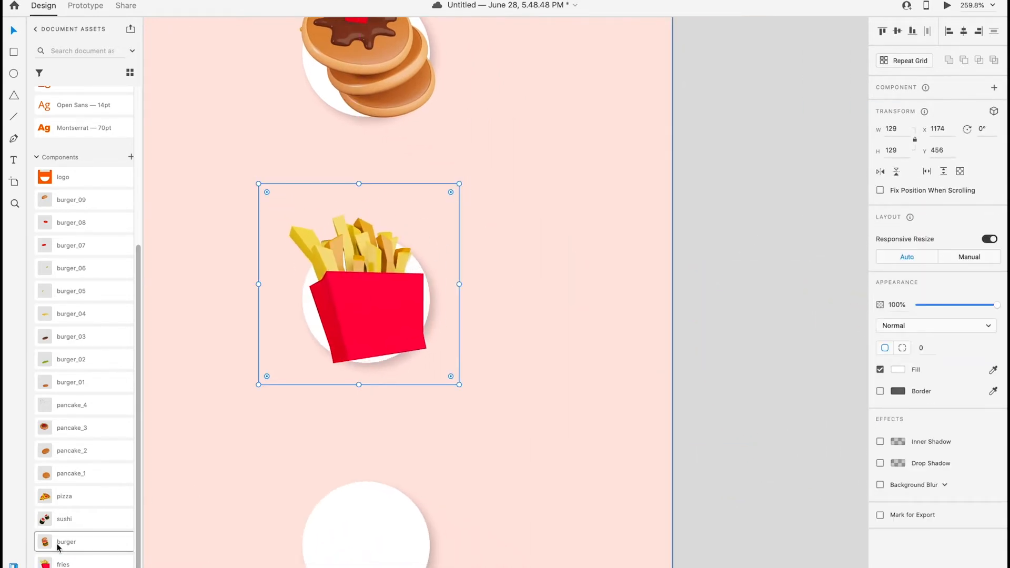
Add the burger at 128.53 × 128.53, tilted to 344°, and position it over the fourth circle at X 1162, Y 600
drag(46, 547, 361, 500)
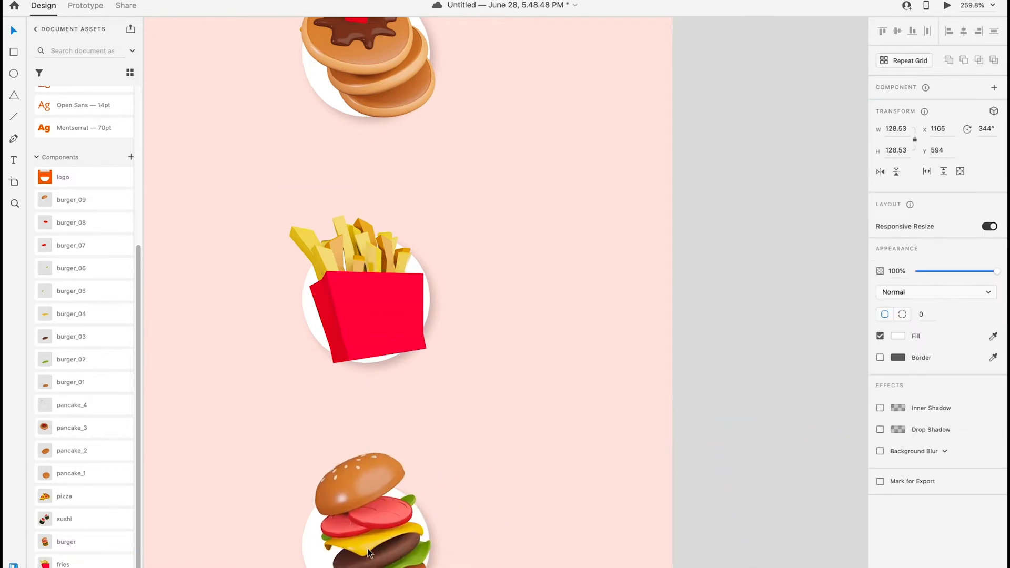
scroll(450, 438, down, 3)
scroll(450, 437, left, 2)
drag(467, 420, 463, 430)
Add the sushi at 128 × 128 and position it over the fifth circle, at X 1180, Y 771
scroll(463, 431, down, 4)
scroll(463, 430, right, 2)
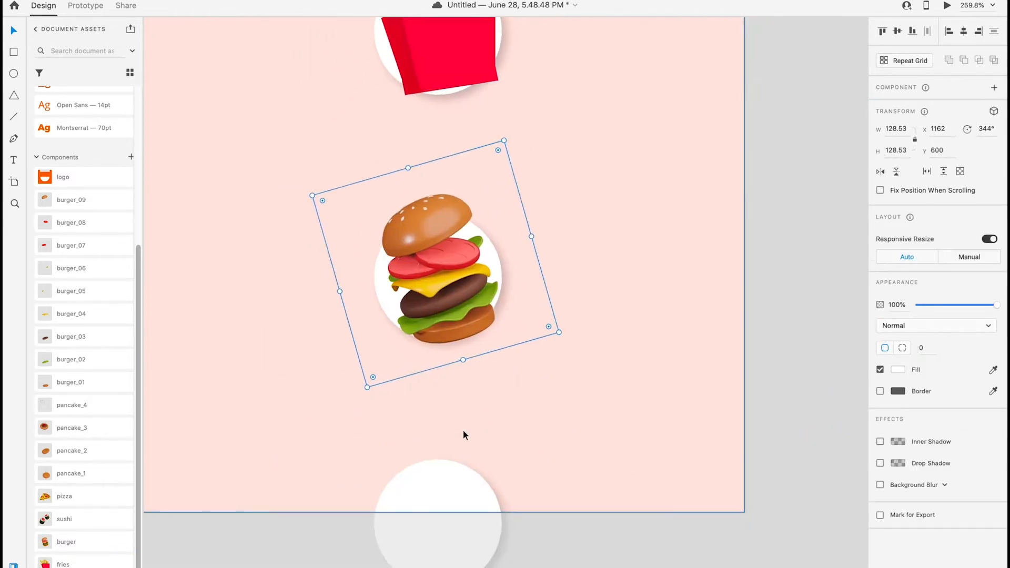
drag(74, 518, 340, 489)
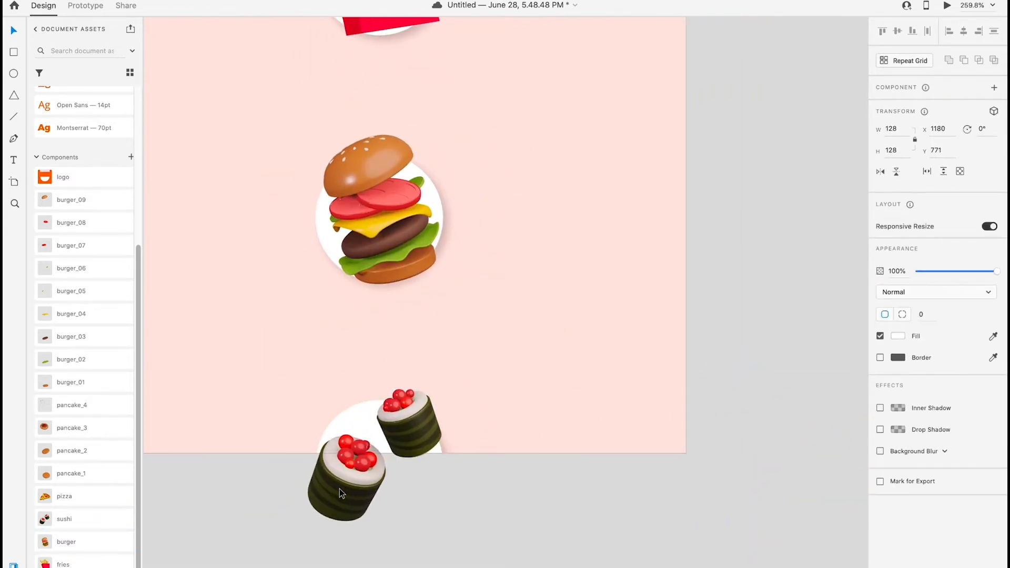
scroll(339, 488, down, 3)
scroll(339, 488, left, 2)
Add the pizza slice at 129 × 129 and position it over the sixth circle, at X 1182, Y 928
scroll(339, 488, down, 3)
scroll(340, 488, right, 1)
drag(73, 497, 457, 386)
scroll(433, 371, down, 3)
click(422, 230)
scroll(457, 387, down, 4)
Group the six small food images with the circle Repeat Grid, leaving out the background, and rename the group "side menu"
key(super+y)
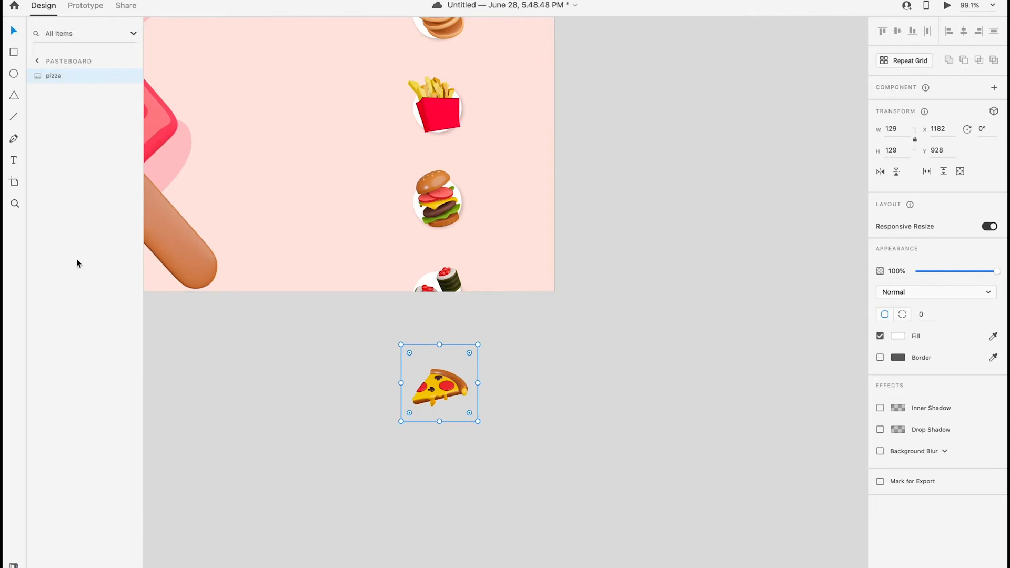
scroll(456, 330, down, 4)
drag(548, 490, 494, 138)
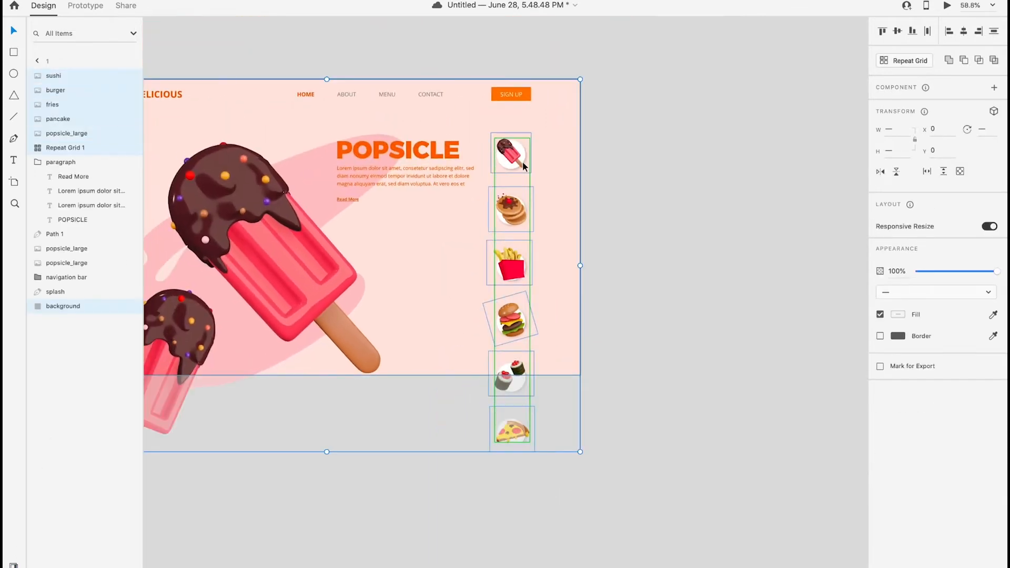
shift+click(558, 184)
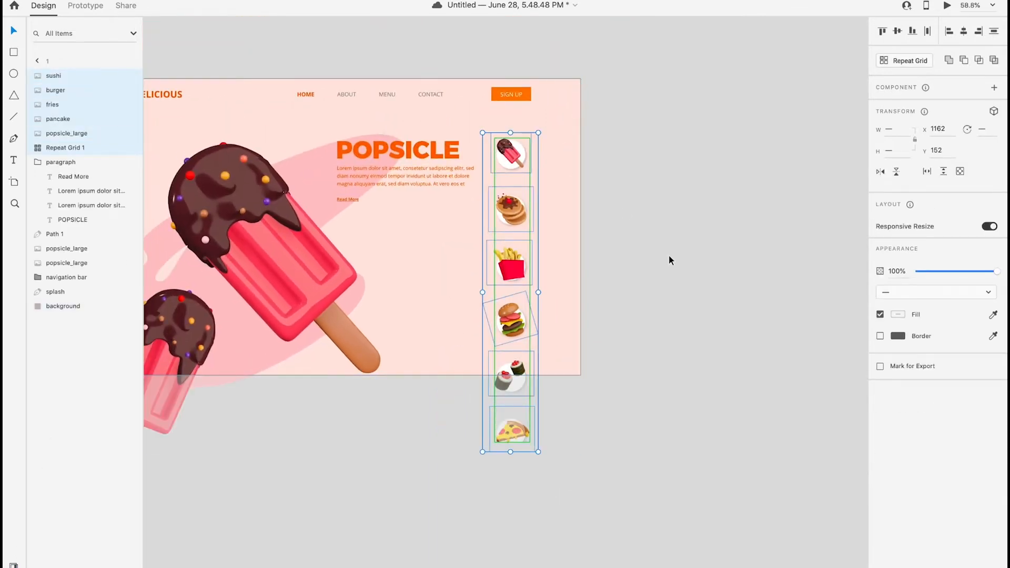
key(super+g)
right_click(64, 76)
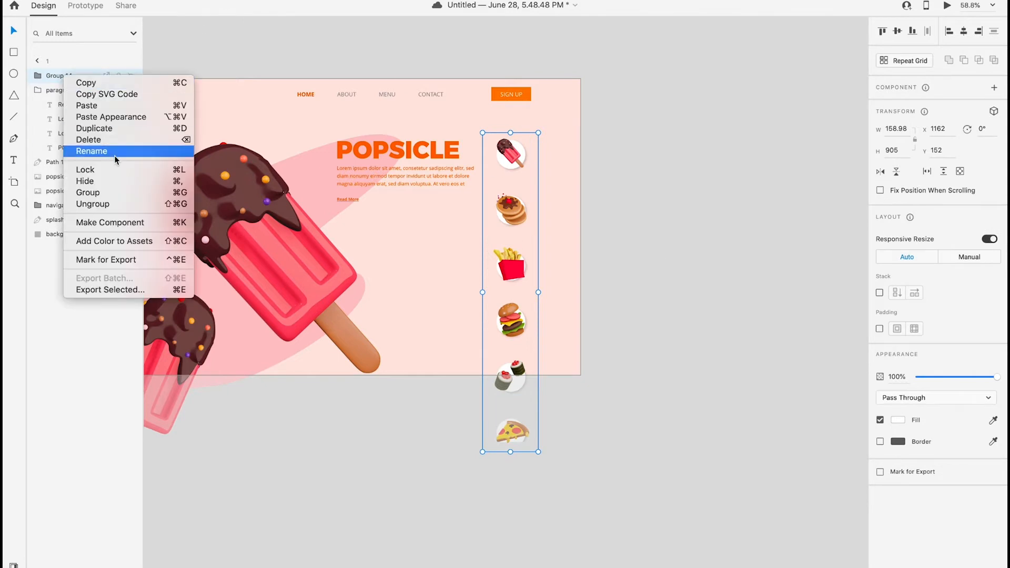
click(91, 151)
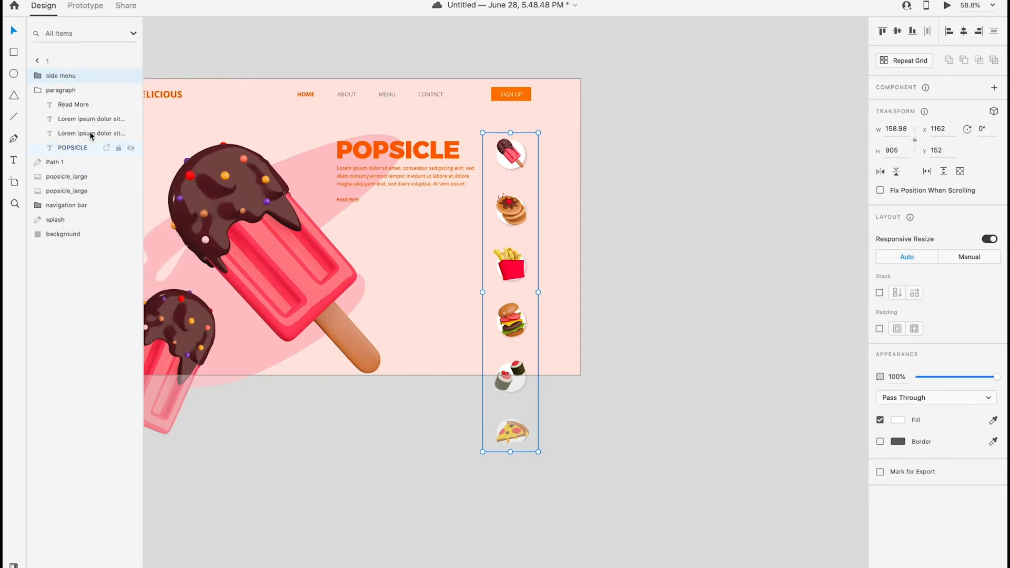
Ungroup the Repeat Grid of circles inside the side menu group
click(38, 75)
click(84, 175)
right_click(87, 175)
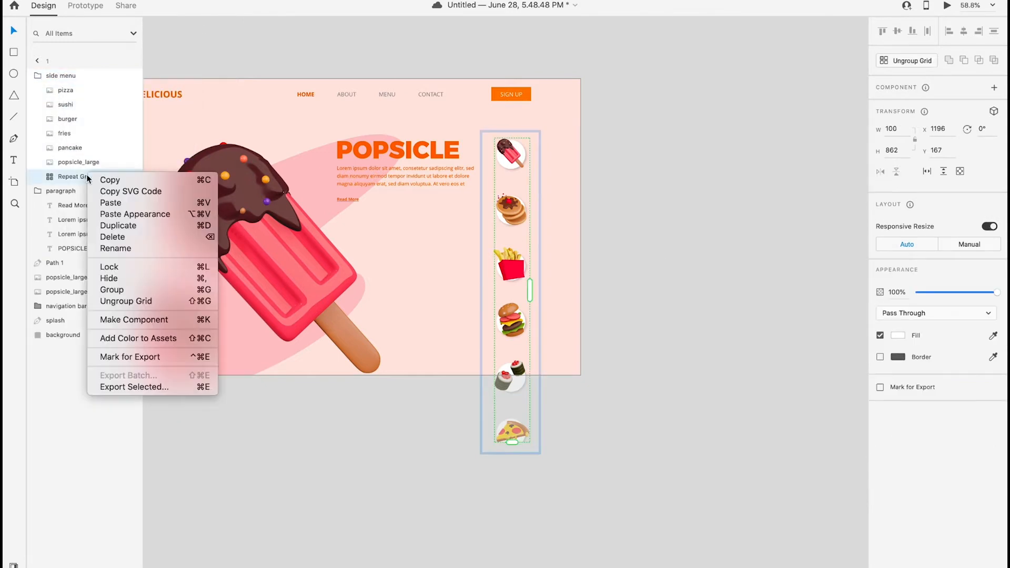
click(144, 301)
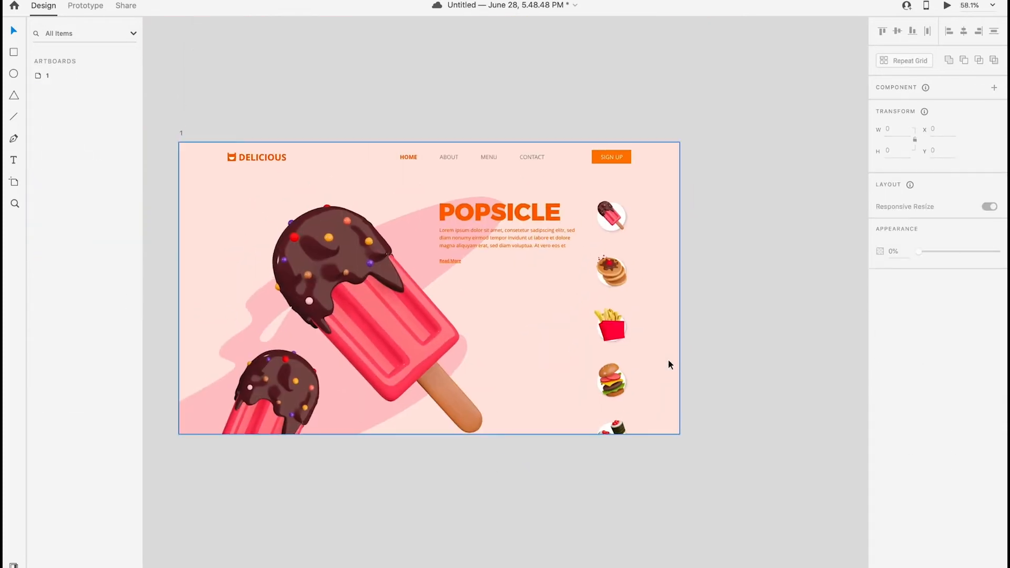
Group the small popsicle image with its circle inside the side menu group and name the new group "popsicle"
scroll(669, 361, up, 8)
click(589, 329)
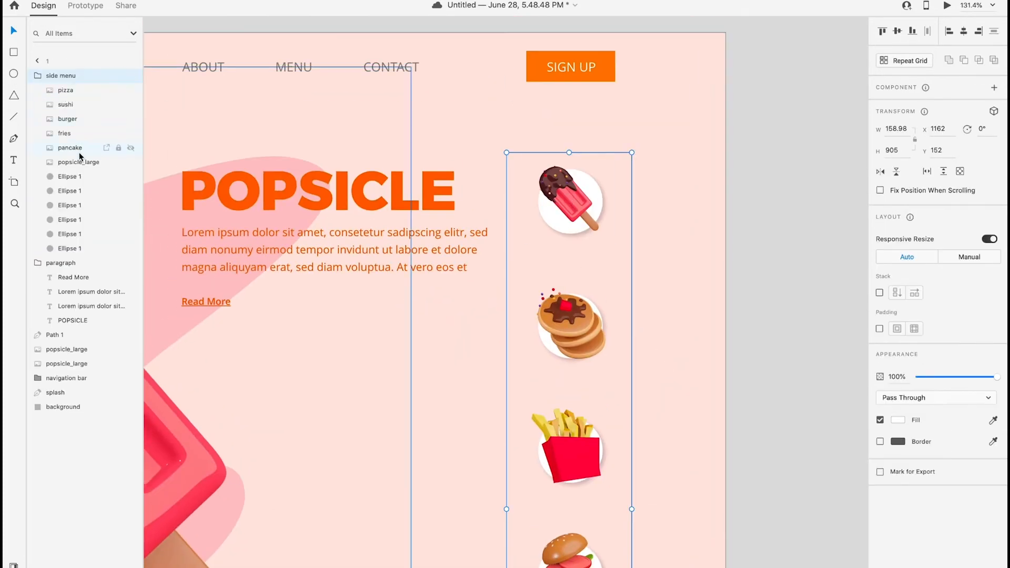
click(81, 161)
drag(75, 163, 78, 243)
key(ctrl+g)
right_click(77, 242)
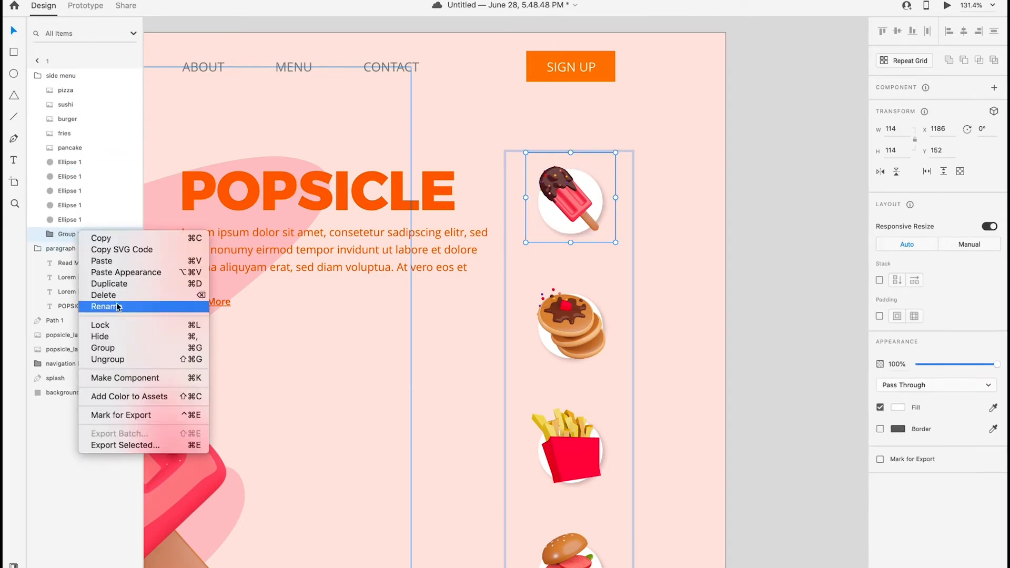
click(118, 308)
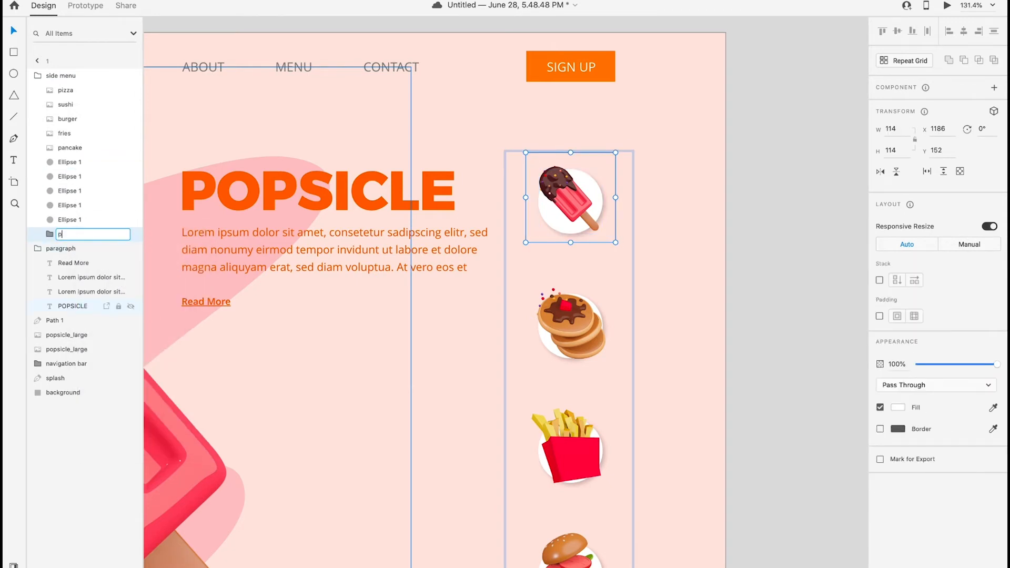
text(popsicle)
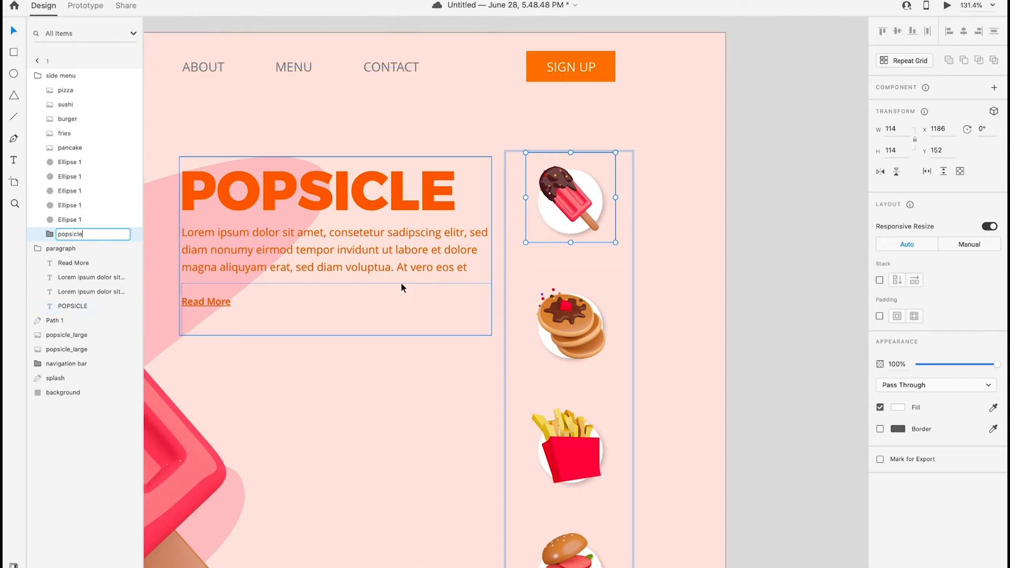
Move the small pancake image directly above its own circle in the layer order, group the two, and name the group "pancake"
click(68, 219)
ctrl+click(65, 147)
drag(79, 149, 84, 218)
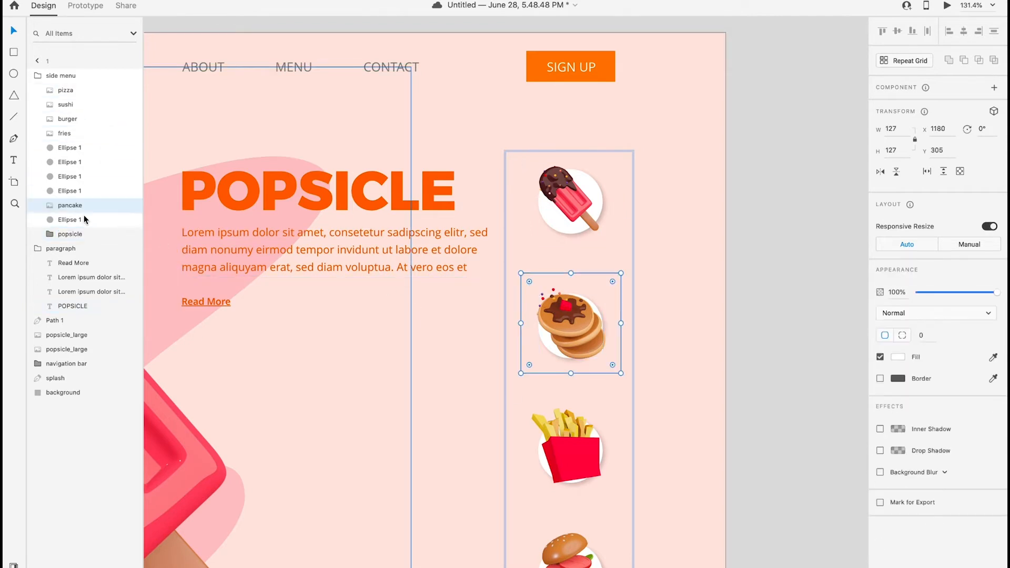
key(ctrl+g)
right_click(79, 206)
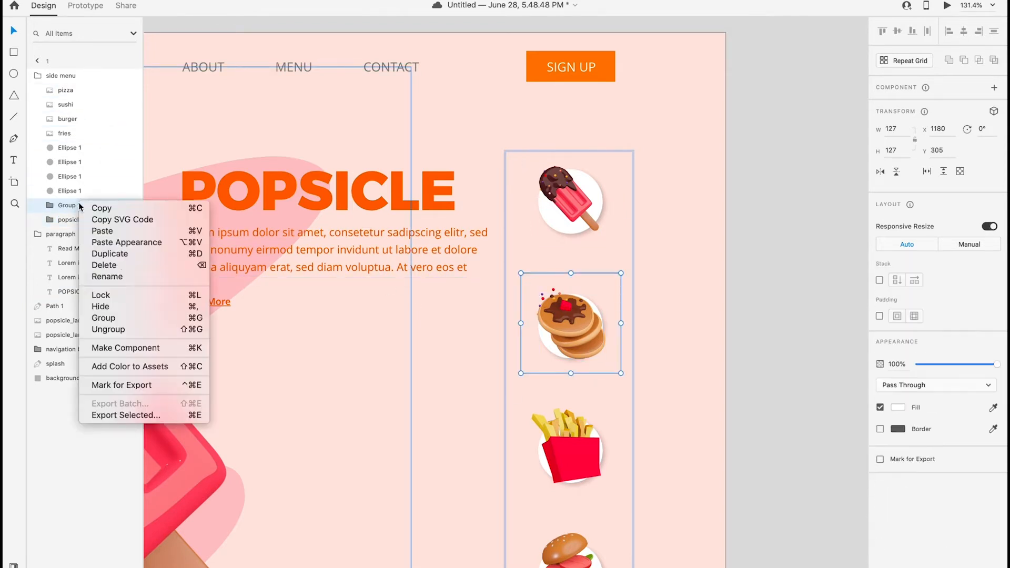
click(118, 276)
text(pancake)
key(Return)
Place the fries image just above its circle in the layer order, group them, and name the group "fries"
click(82, 133)
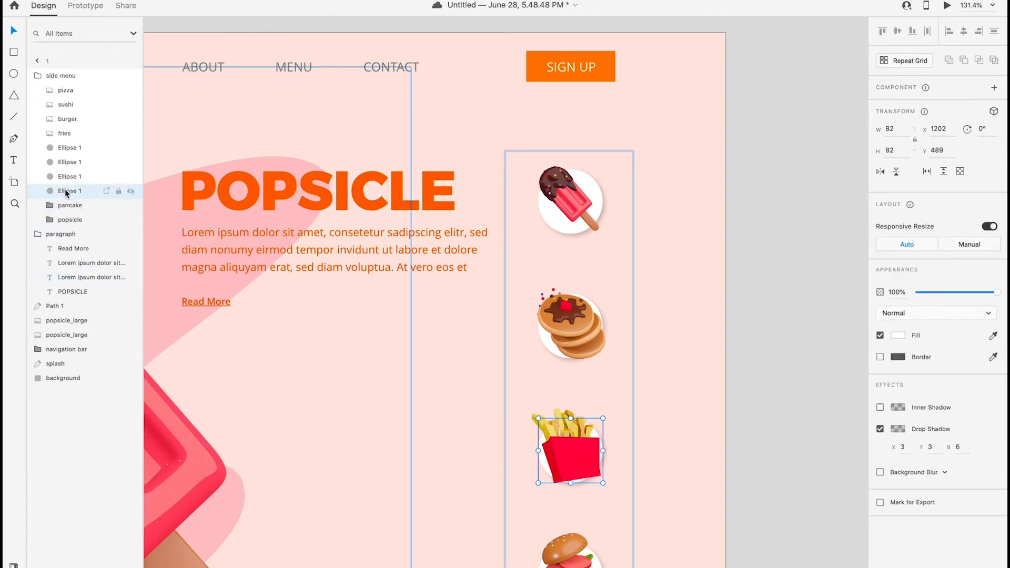
drag(87, 197, 85, 193)
ctrl+click(81, 190)
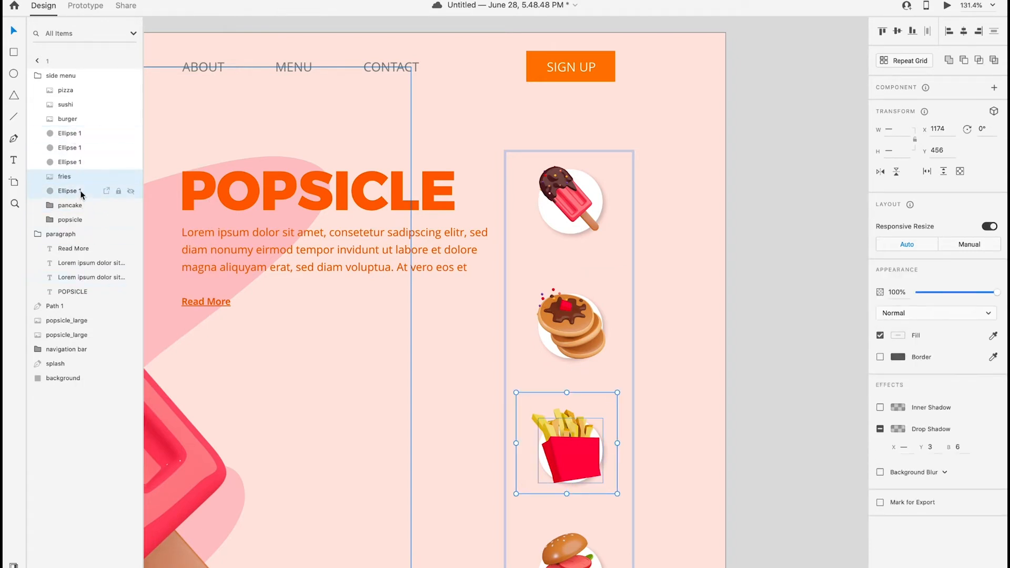
key(ctrl+g)
right_click(82, 180)
click(118, 250)
text(f)
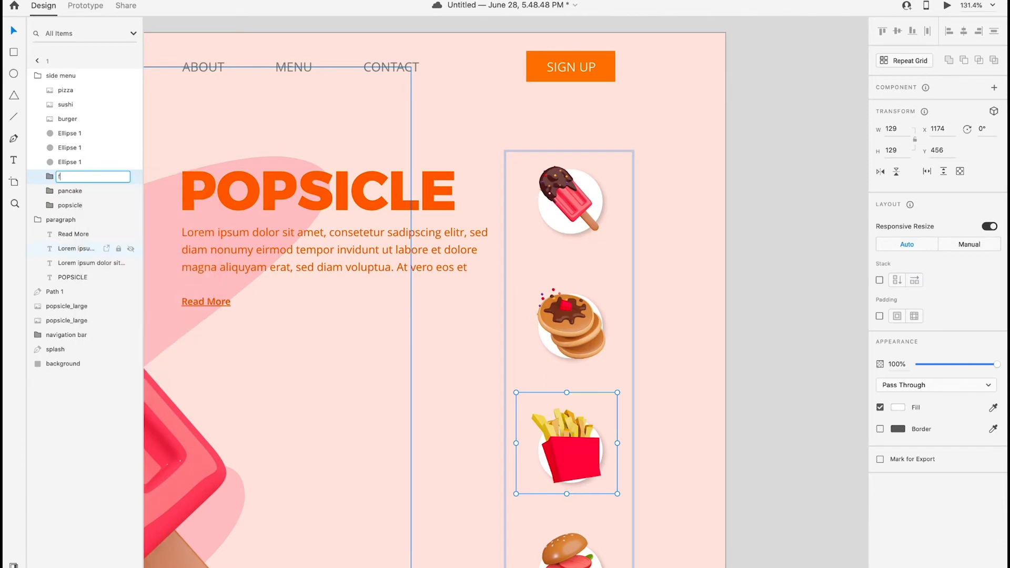
text(ries)
key(Return)
Reorder the burger image to sit above its circle, group both, and rename the group "burger"
click(68, 148)
drag(67, 119, 85, 156)
ctrl+click(77, 164)
key(ctrl+g)
right_click(78, 164)
click(108, 220)
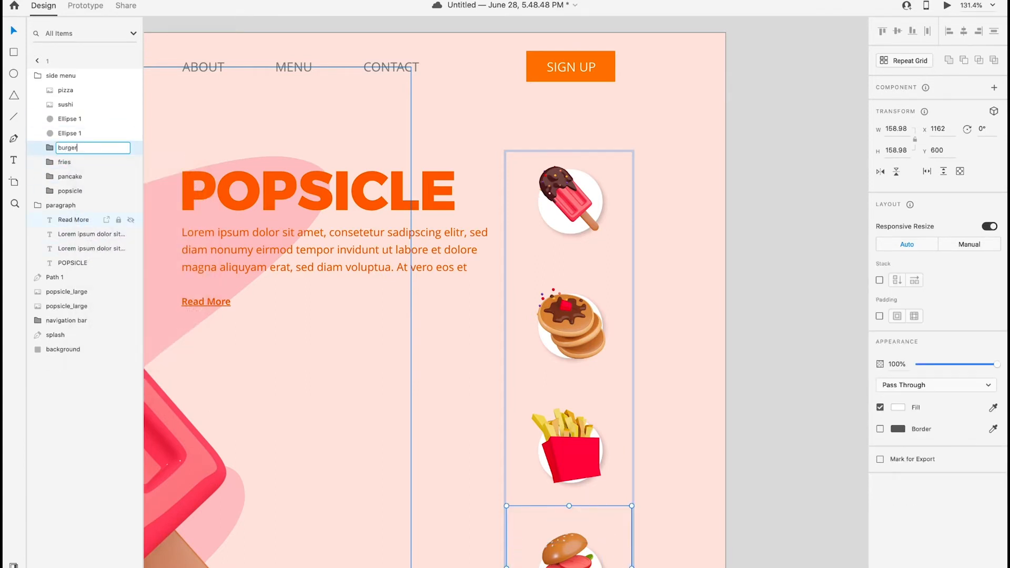
Move the sushi image above its circle in the layer order, group the pair, and name the group "sushi"
click(84, 134)
scroll(150, 191, down, 4)
drag(81, 105, 79, 128)
shift+click(76, 133)
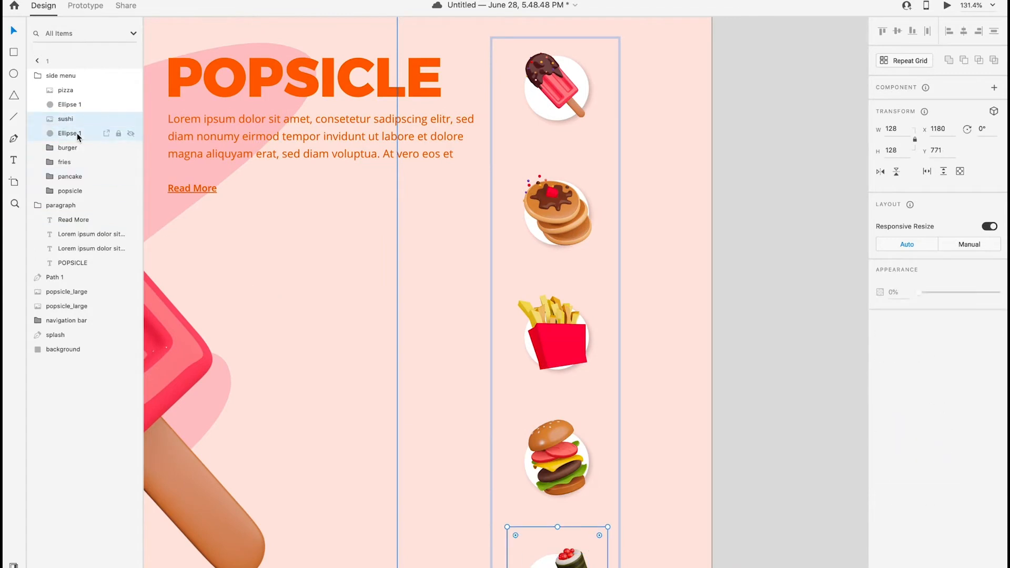
key(ctrl+g)
right_click(77, 137)
click(108, 189)
text(sushi)
Group the pizza image with the last remaining circle and name the group "pizza"
key(ctrl+g)
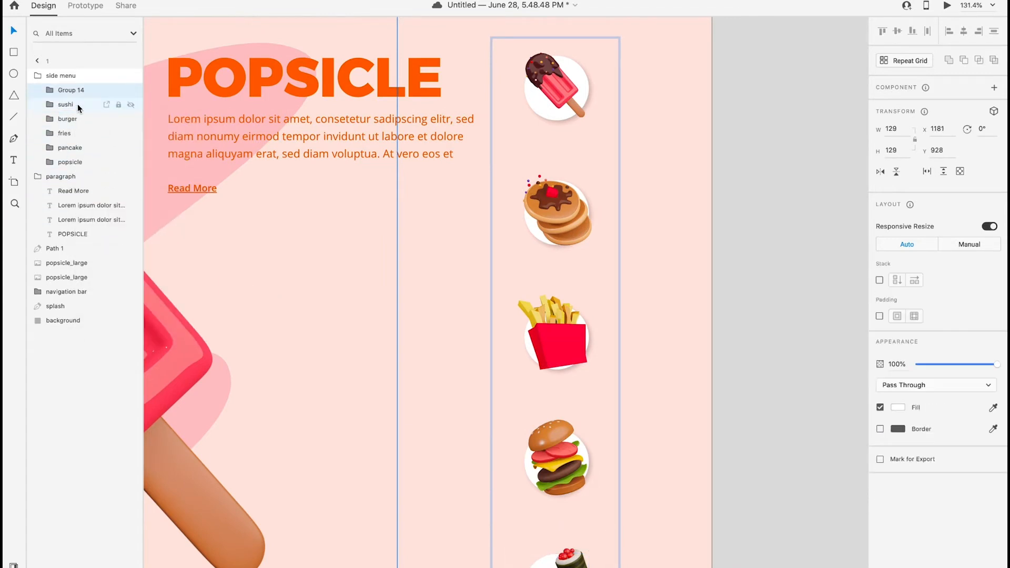
right_click(74, 91)
click(106, 167)
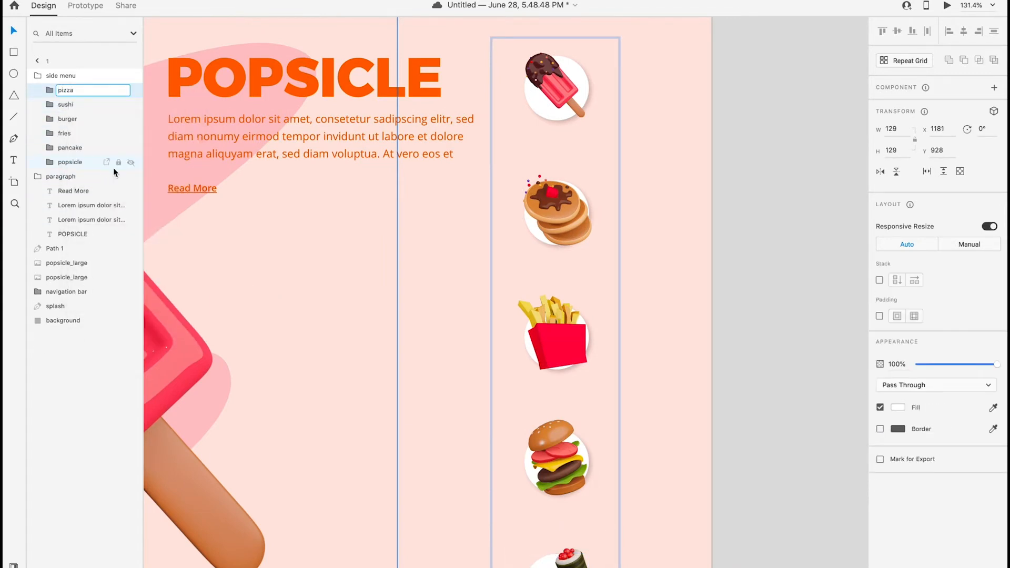
click(774, 188)
Move Path 1 directly above the splash shape in the layer order, group the two, and name the group "spalsh"
scroll(739, 279, down, 5)
click(621, 153)
click(37, 176)
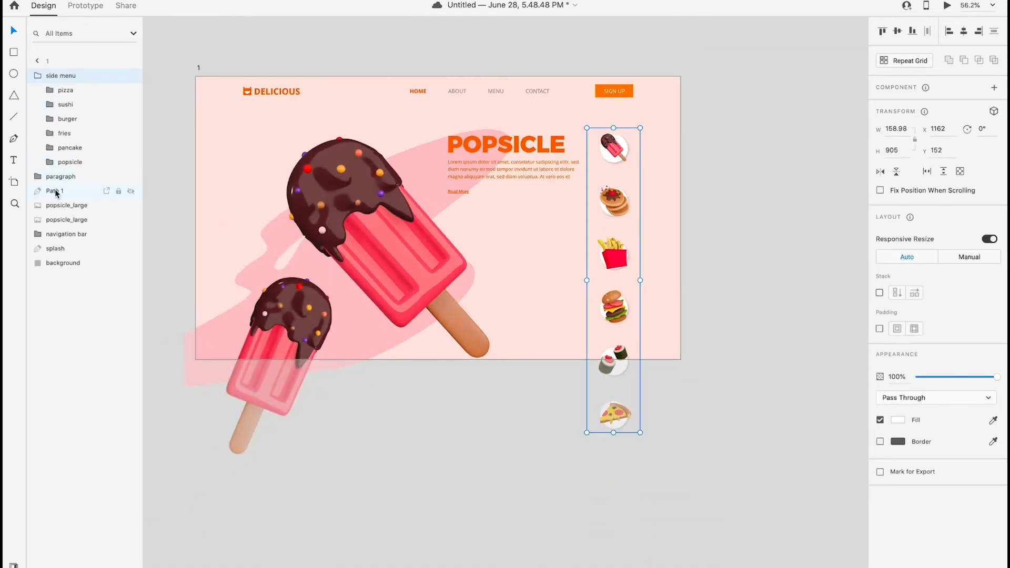
click(55, 191)
drag(69, 248, 65, 247)
shift+click(63, 248)
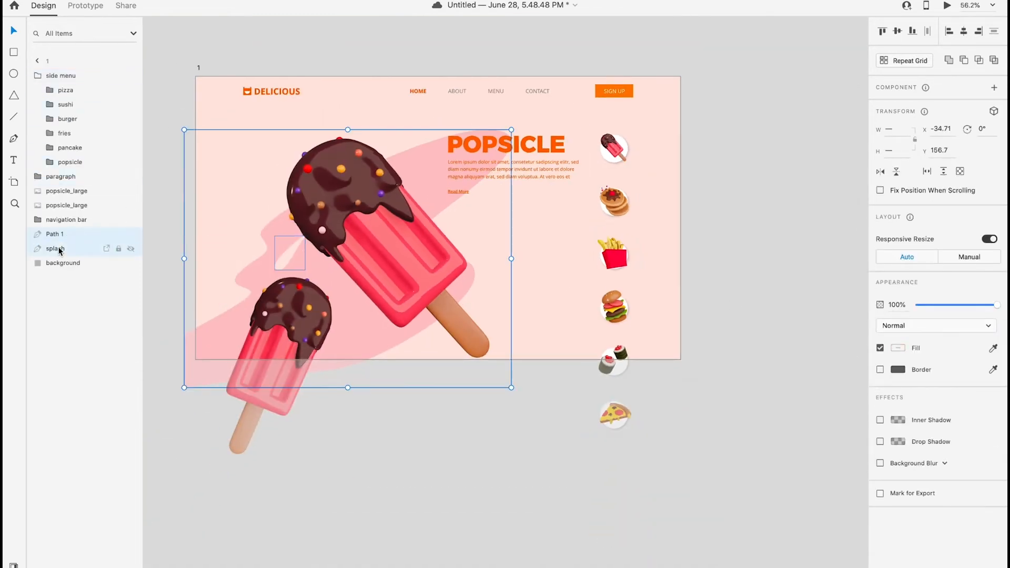
key(ctrl+g)
right_click(62, 234)
click(100, 305)
text(spalsh)
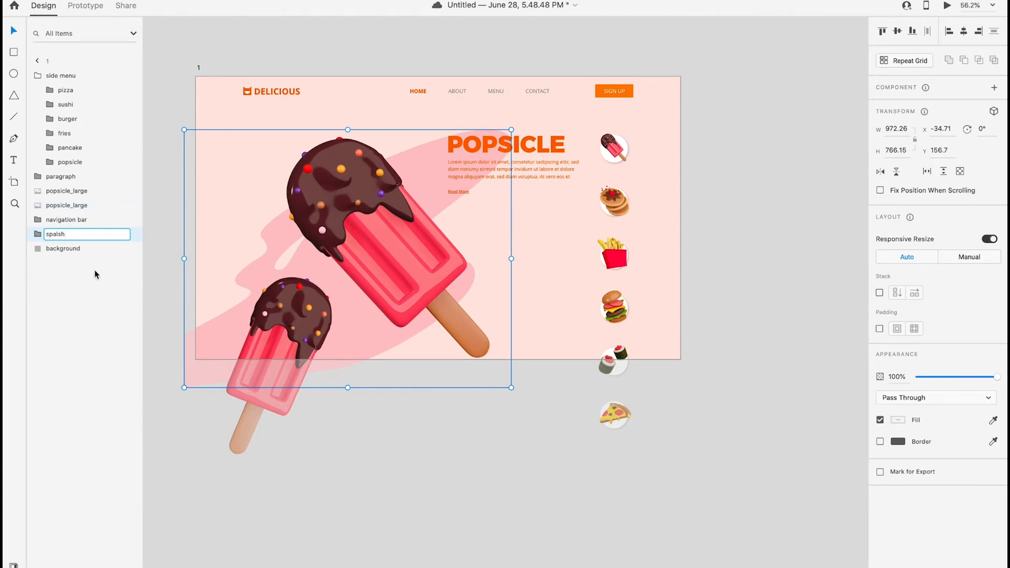
Group the two large popsicle images and name the group "popsicle"
click(75, 205)
shift+click(75, 191)
key(ctrl+g)
right_click(75, 191)
click(119, 265)
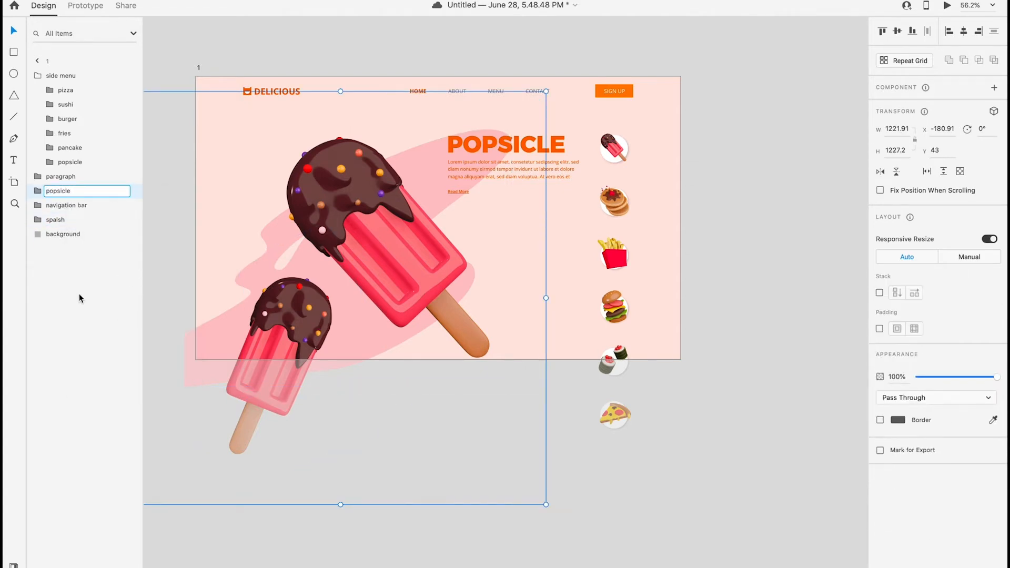
key(Return)
Draw a vertical line about 896 long beside the side menu circles and set its border colour to #00FFEB
click(37, 75)
click(37, 61)
scroll(543, 194, up, 5)
click(579, 201)
scroll(579, 202, down, 3)
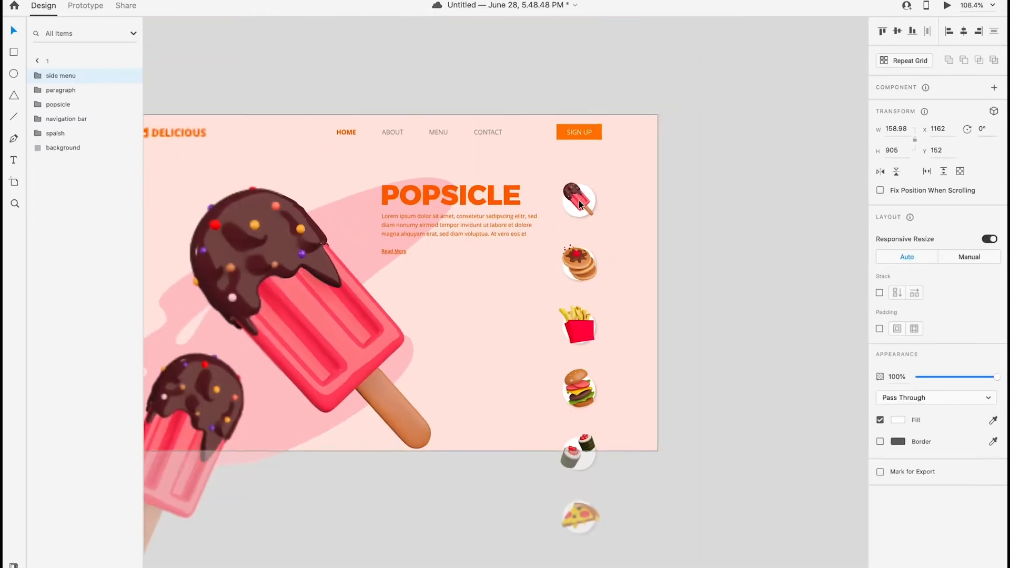
scroll(579, 201, up, 3)
click(734, 184)
click(13, 116)
drag(550, 50, 550, 567)
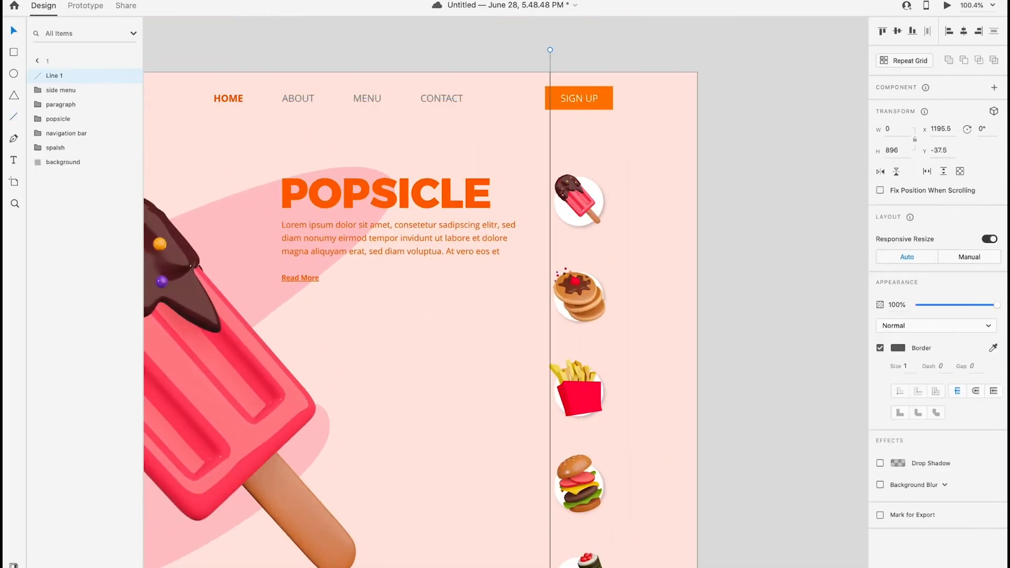
click(898, 348)
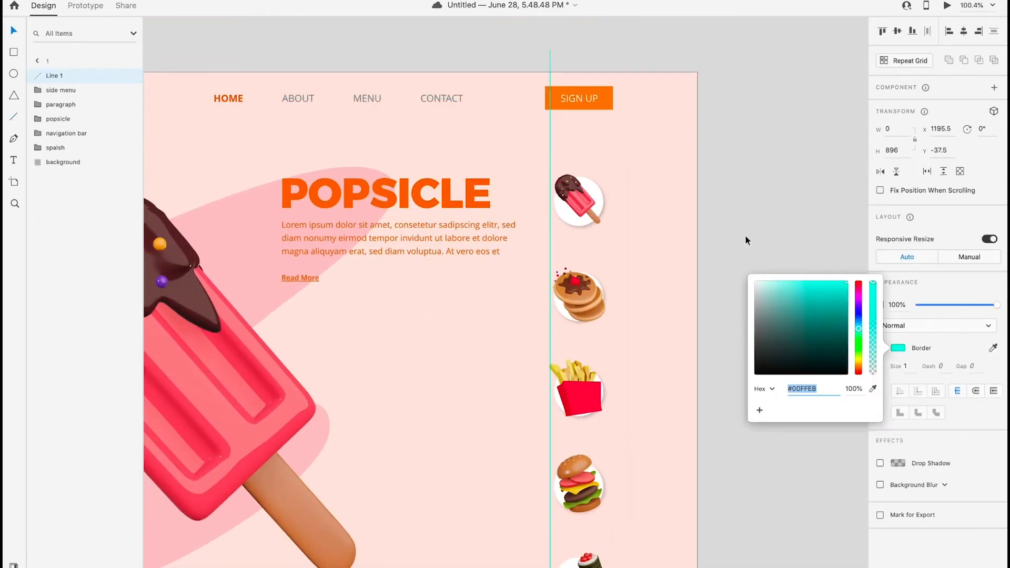
Move the line to the left edge of the menu circles and place a duplicate along their right edge at X 1285.5
drag(550, 147, 554, 162)
scroll(557, 161, up, 5)
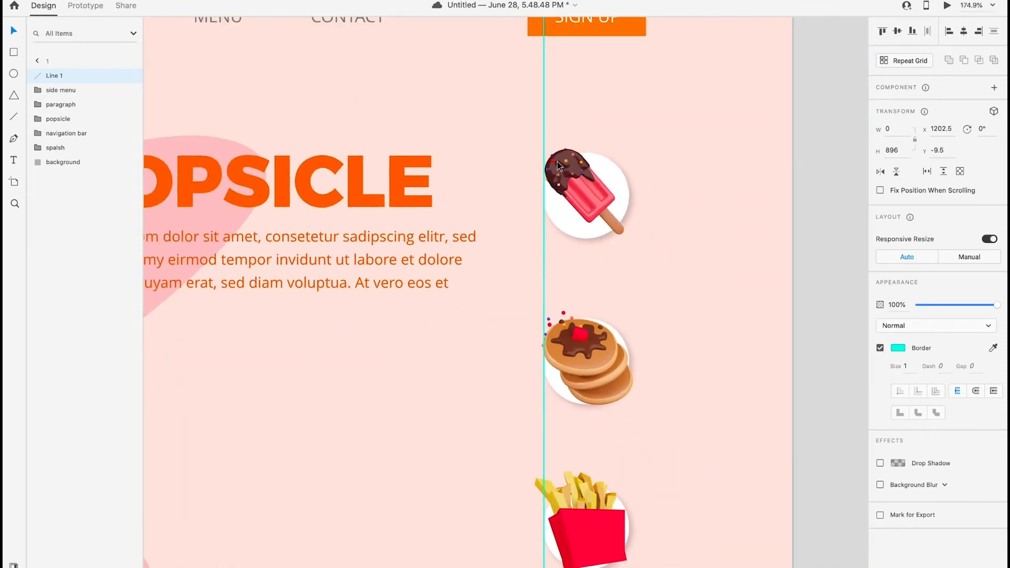
scroll(557, 162, down, 4)
scroll(589, 147, down, 1)
alt+drag(534, 209, 590, 237)
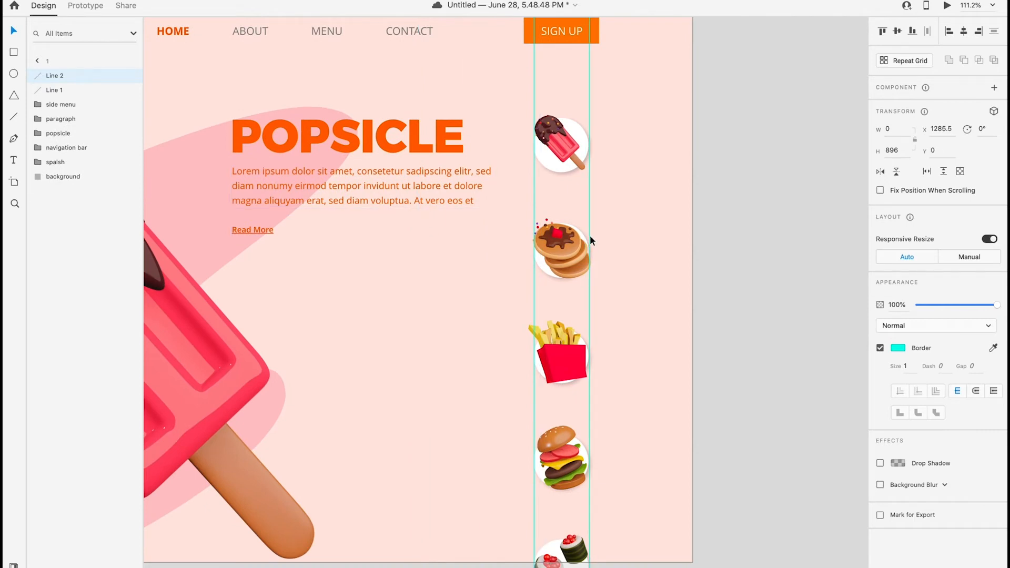
Fine-tune both cyan guide lines so that they touch the left and right edges of the popsicle circle
scroll(692, 226, up, 5)
click(529, 263)
double_click(529, 263)
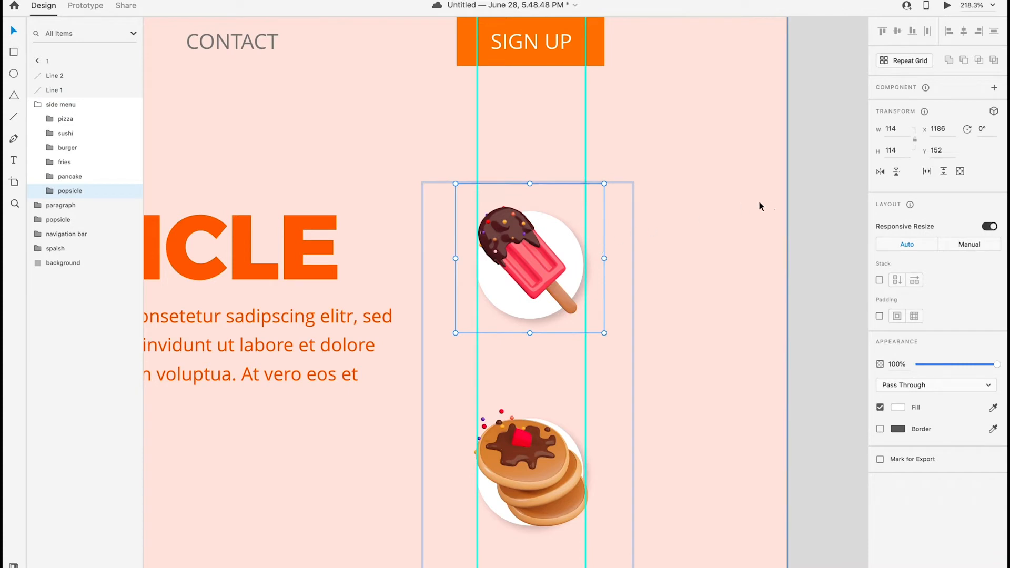
click(585, 376)
scroll(585, 375, up, 5)
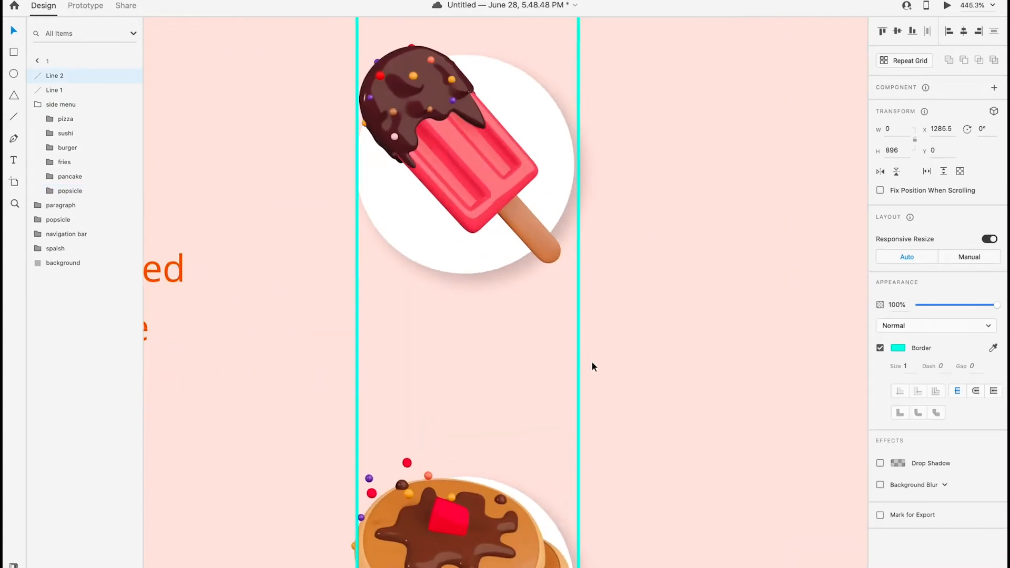
click(357, 317)
Turn the small popsicle group in the side menu into a component and add a Hover State
click(449, 207)
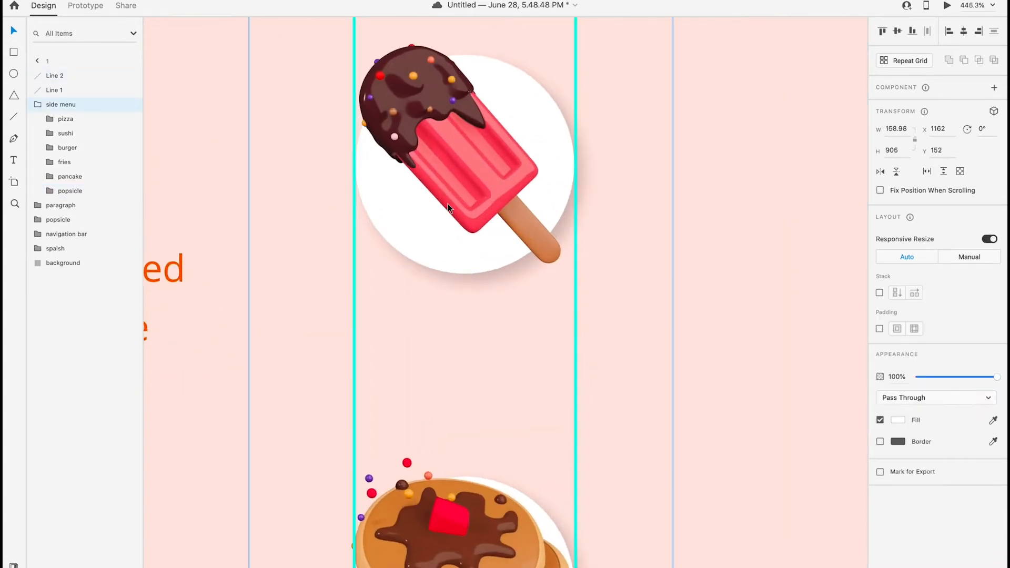
double_click(449, 208)
click(994, 87)
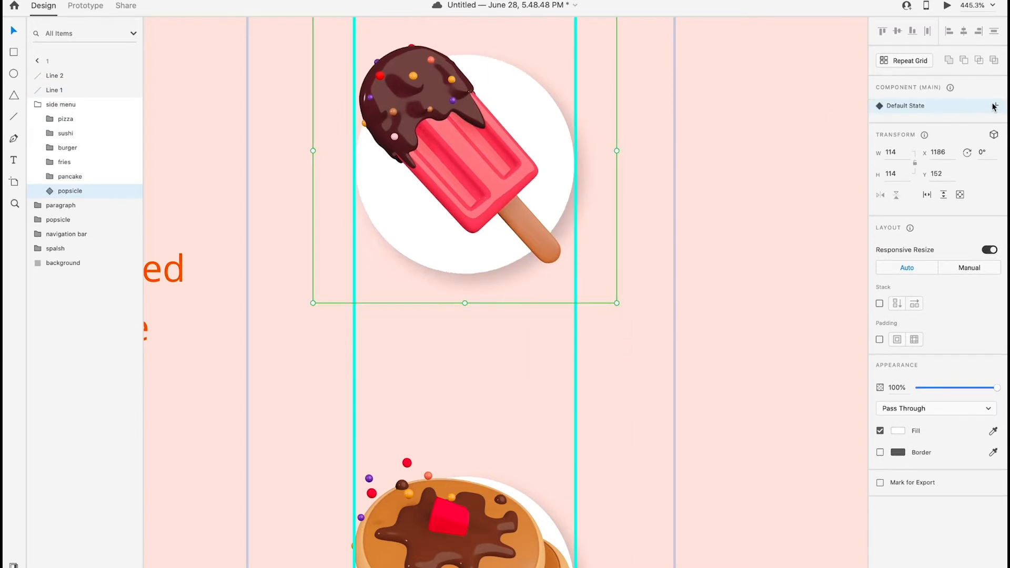
click(994, 106)
click(900, 132)
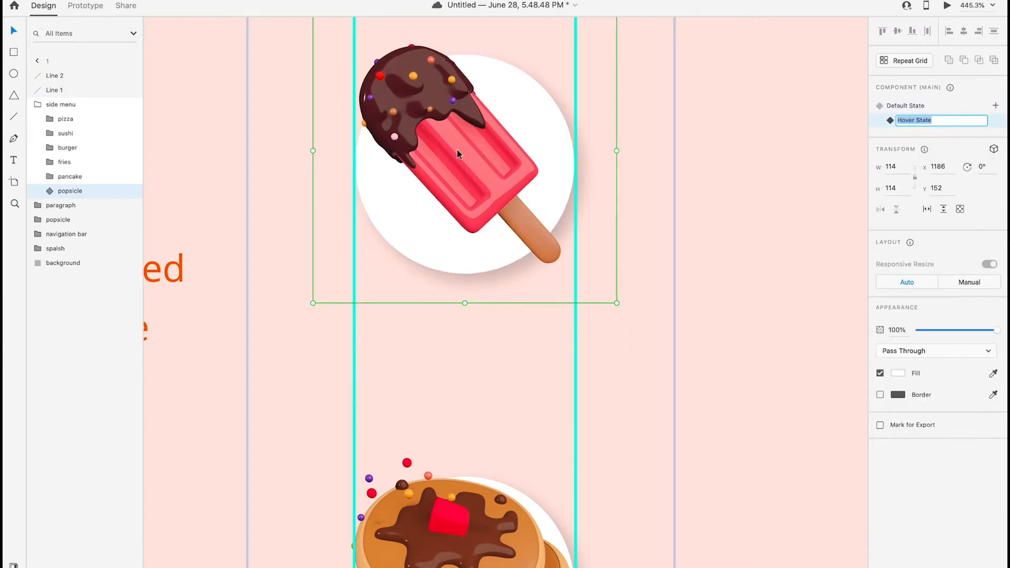
In the popsicle component's Hover State, shrink the white circle about its centre to 62 × 62
click(50, 192)
click(81, 206)
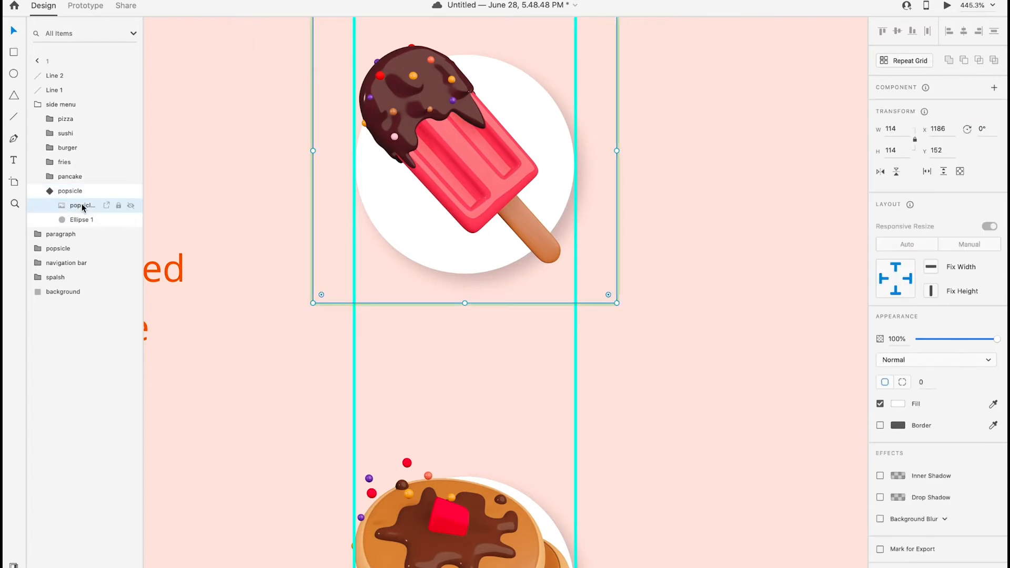
click(82, 219)
drag(573, 55, 547, 68)
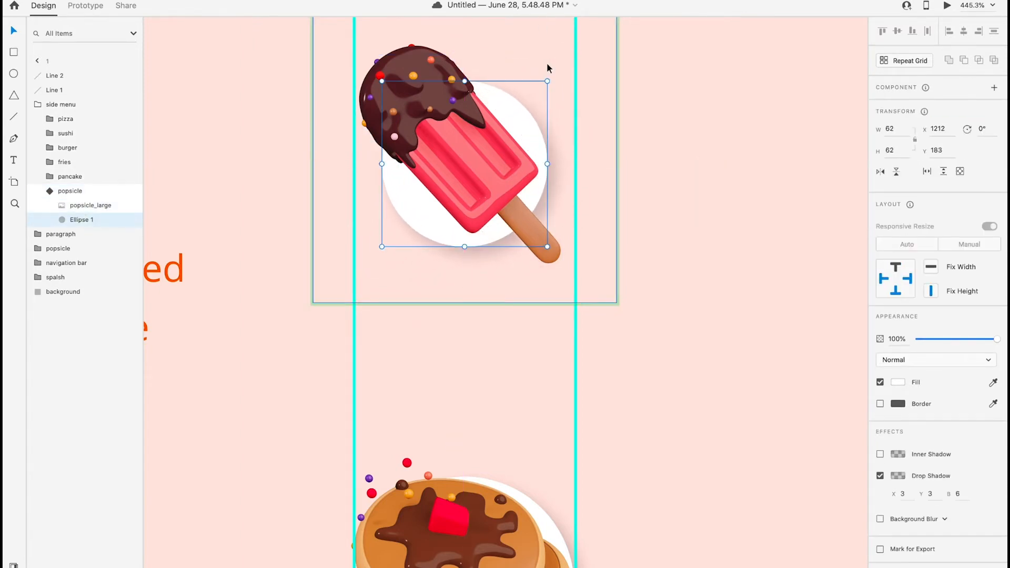
Enlarge the popsicle image in the Hover State to 120 × 120, keeping it at X 1186, Y 152
click(105, 205)
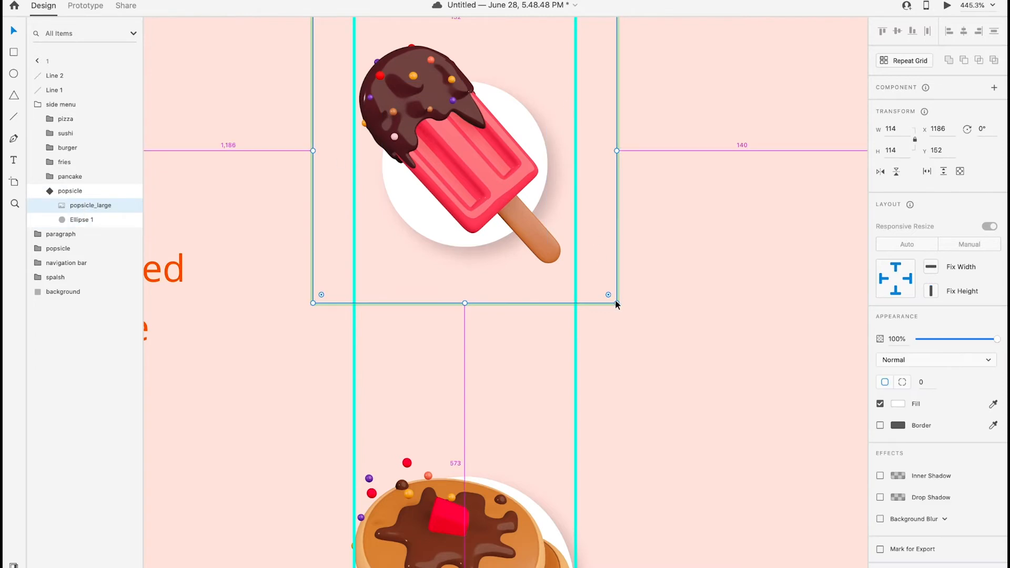
drag(617, 304, 668, 332)
scroll(668, 331, down, 3)
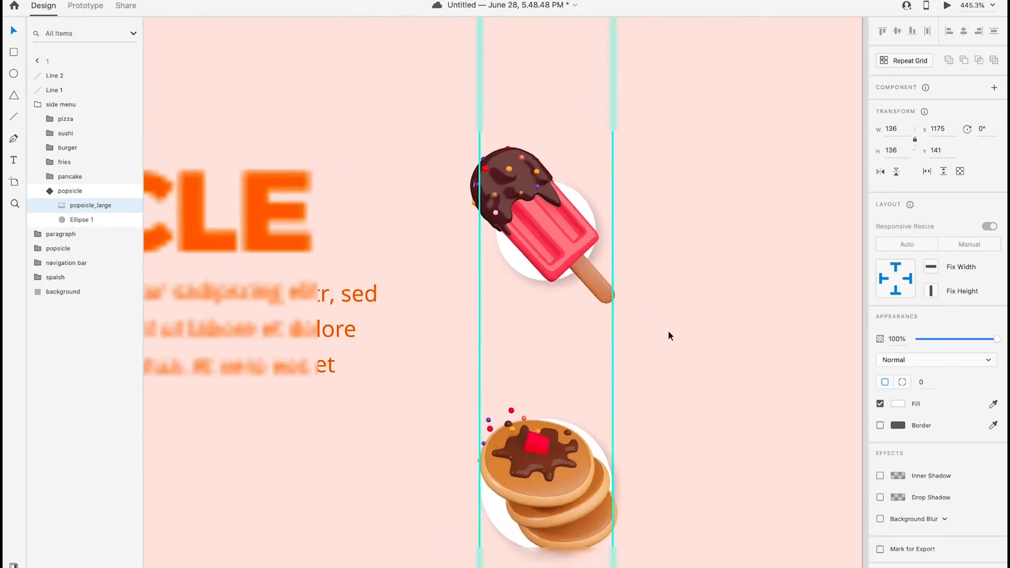
scroll(669, 331, down, 2)
key(super+z)
drag(625, 378, 638, 386)
key(super+z)
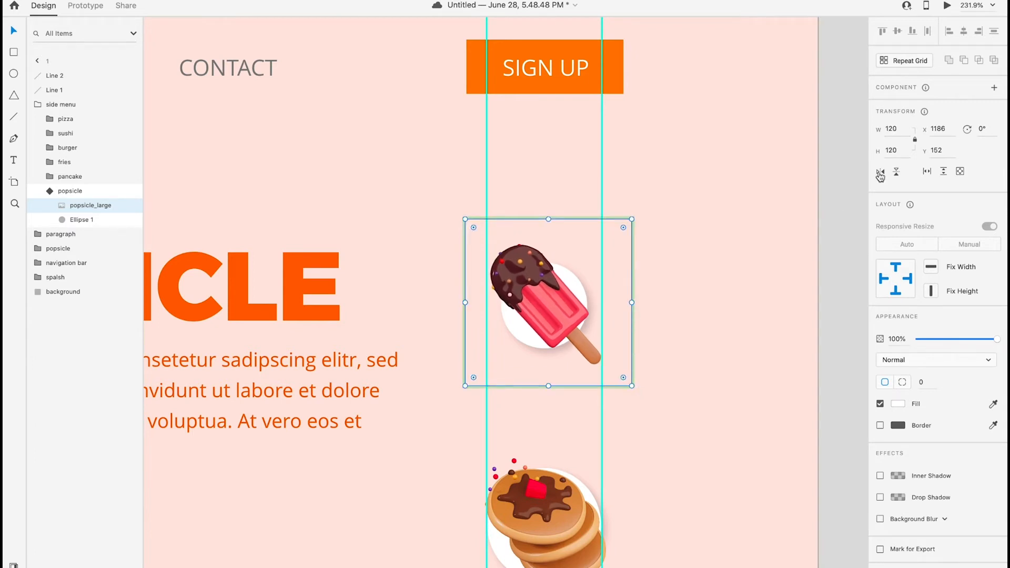
Switch the popsicle component between its Default State and Hover State to compare them
click(74, 191)
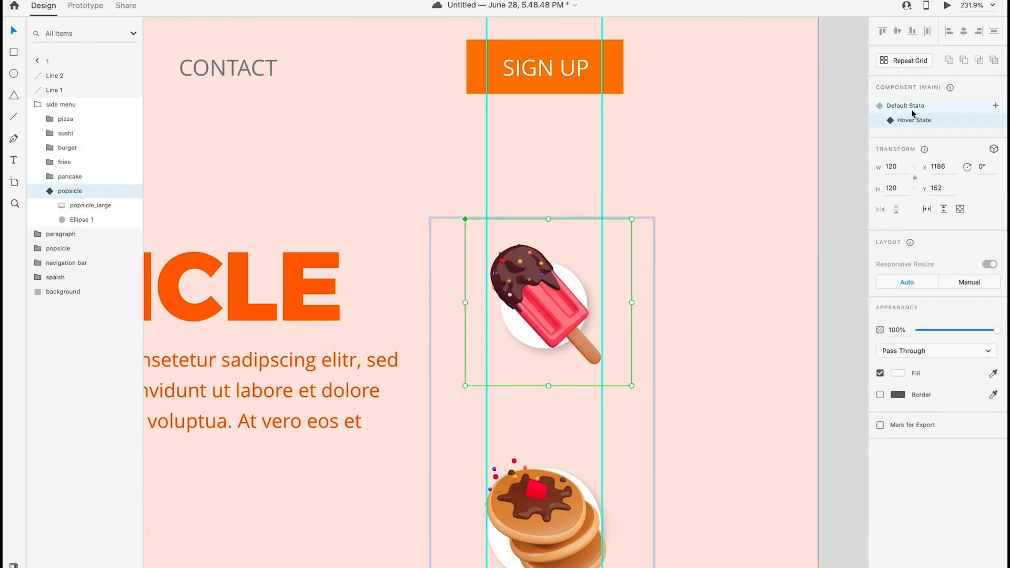
click(910, 106)
click(913, 119)
click(910, 107)
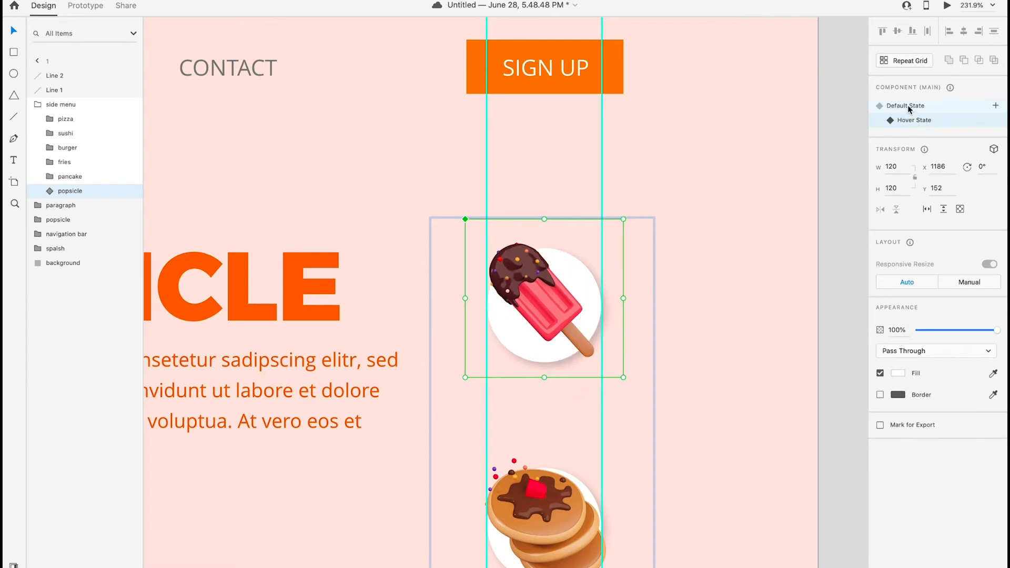
click(907, 119)
Convert the pancake group in the side menu into a component
scroll(606, 402, down, 3)
click(606, 403)
key(super+k)
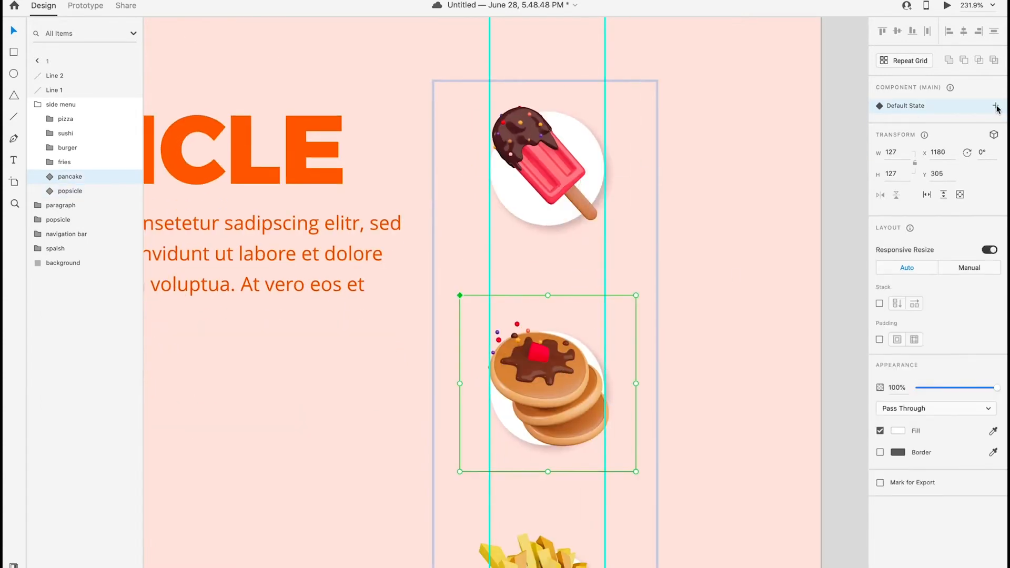
Add a Hover State to the pancake component and shrink its white circle about its centre to 66 × 66
click(996, 107)
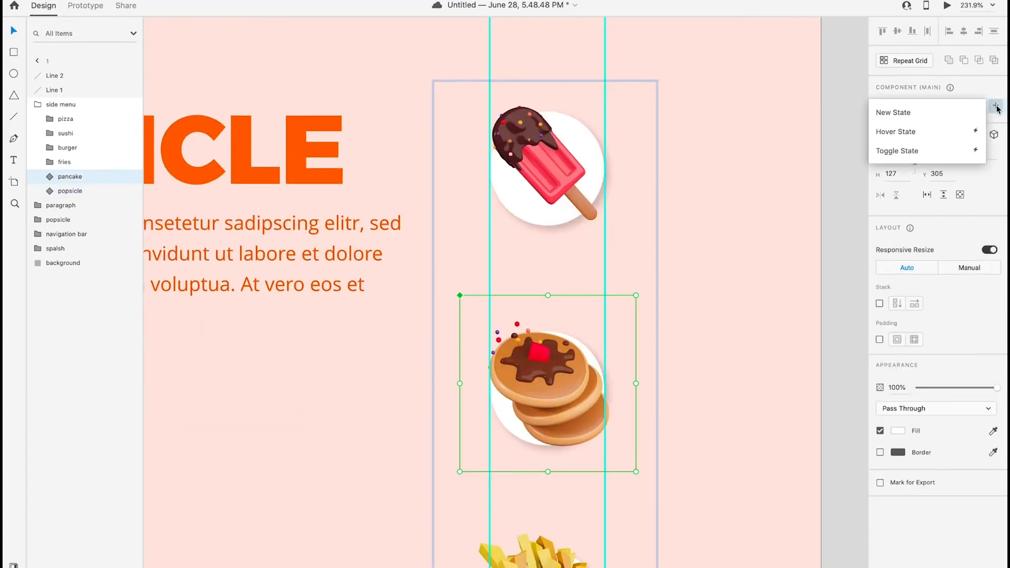
click(918, 132)
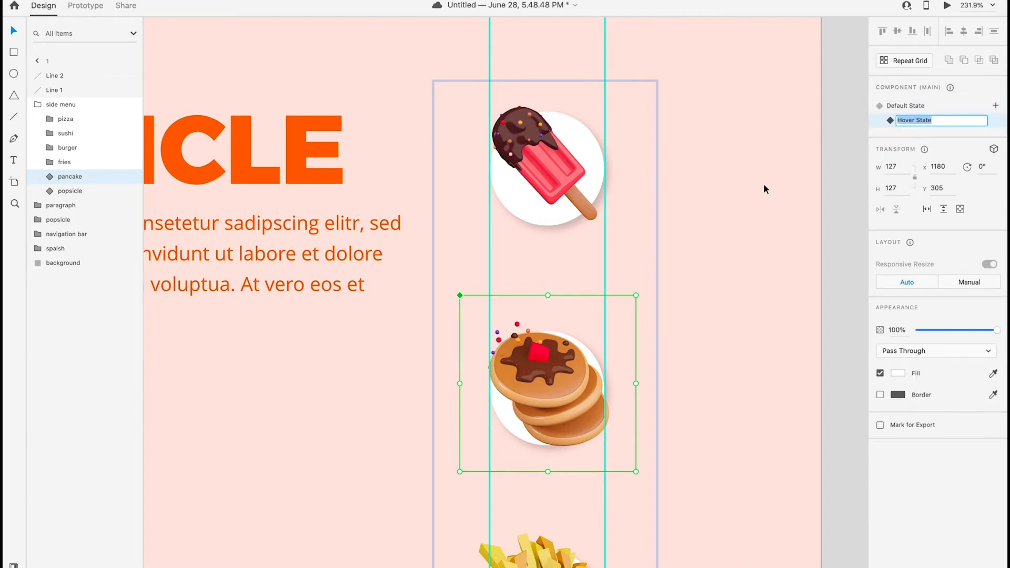
click(51, 182)
click(79, 206)
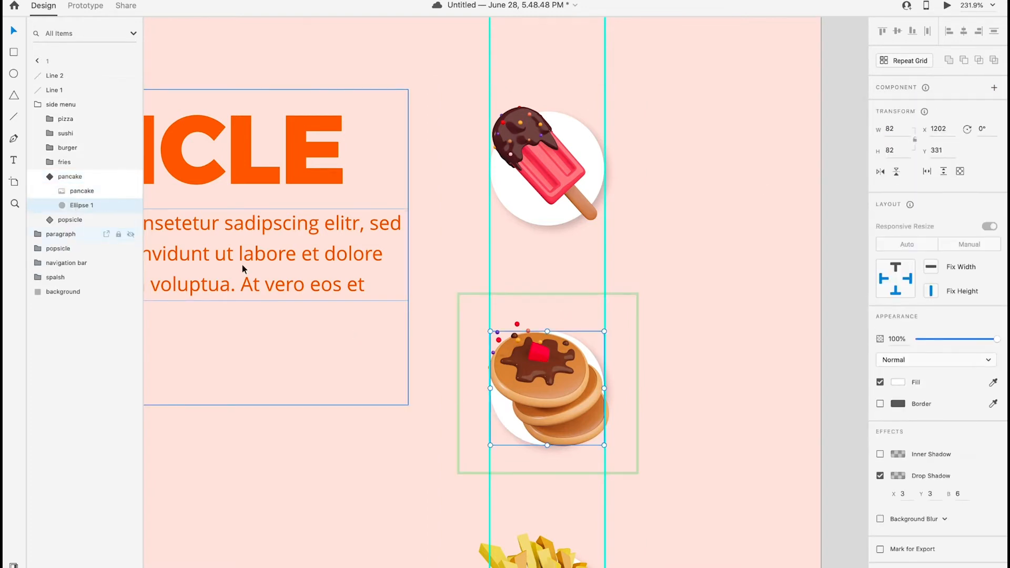
drag(604, 331, 637, 295)
Enlarge the pancake image in the Hover State to 133 × 133, keeping it at X 1180, Y 305
click(80, 194)
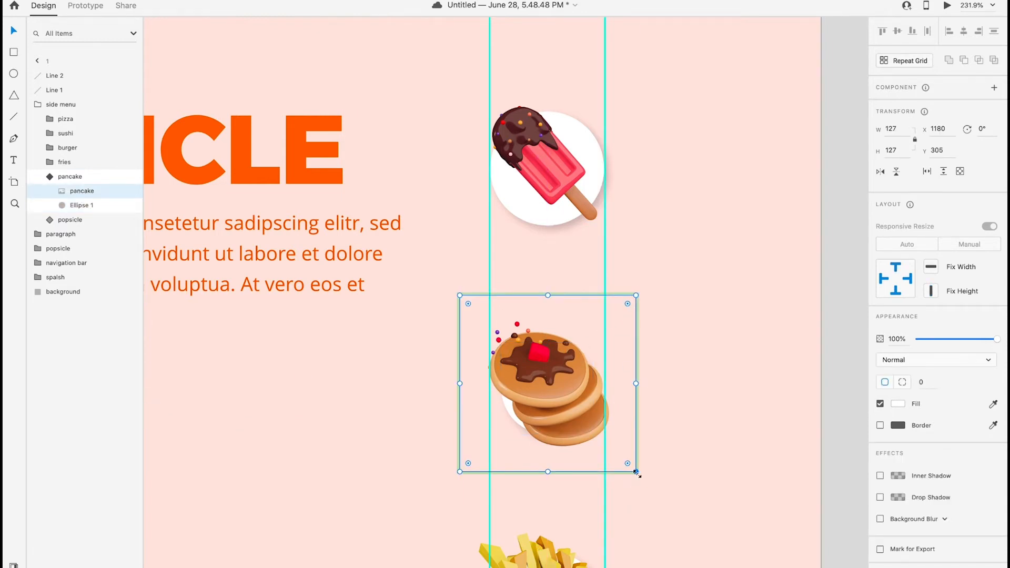
drag(637, 472, 645, 480)
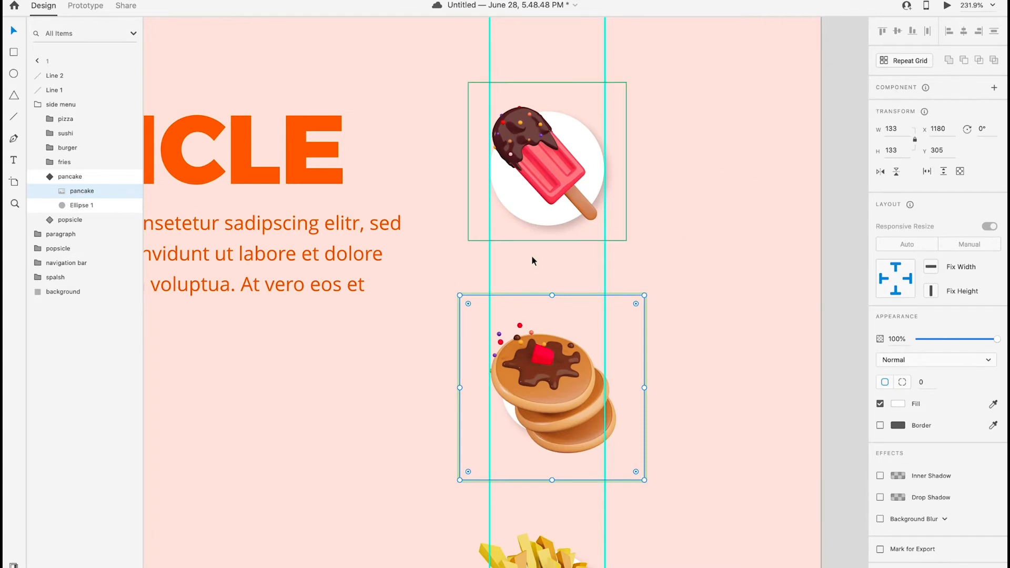
click(70, 179)
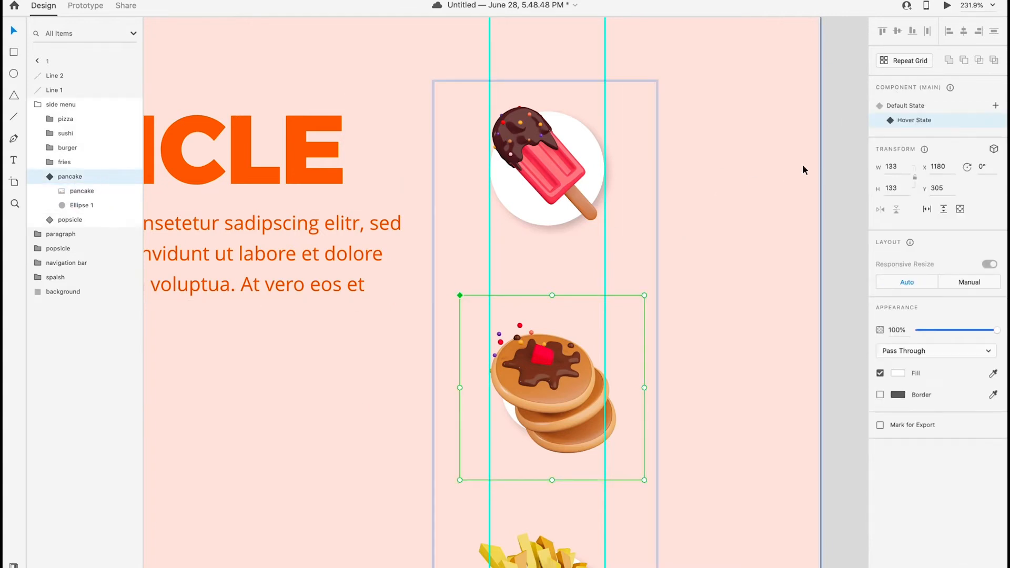
Switch the pancake component between its Default State and Hover State to compare them
click(914, 106)
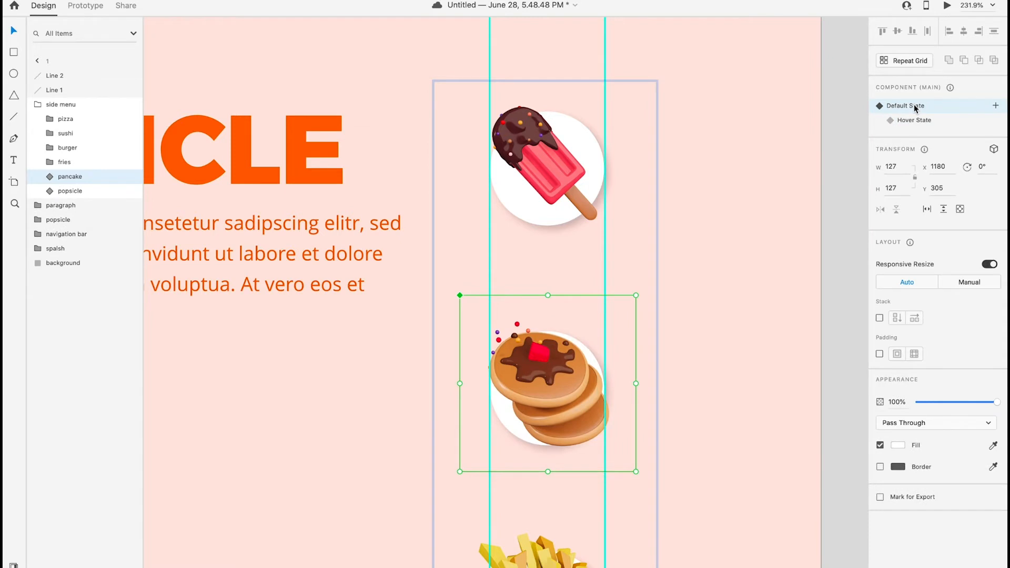
click(915, 120)
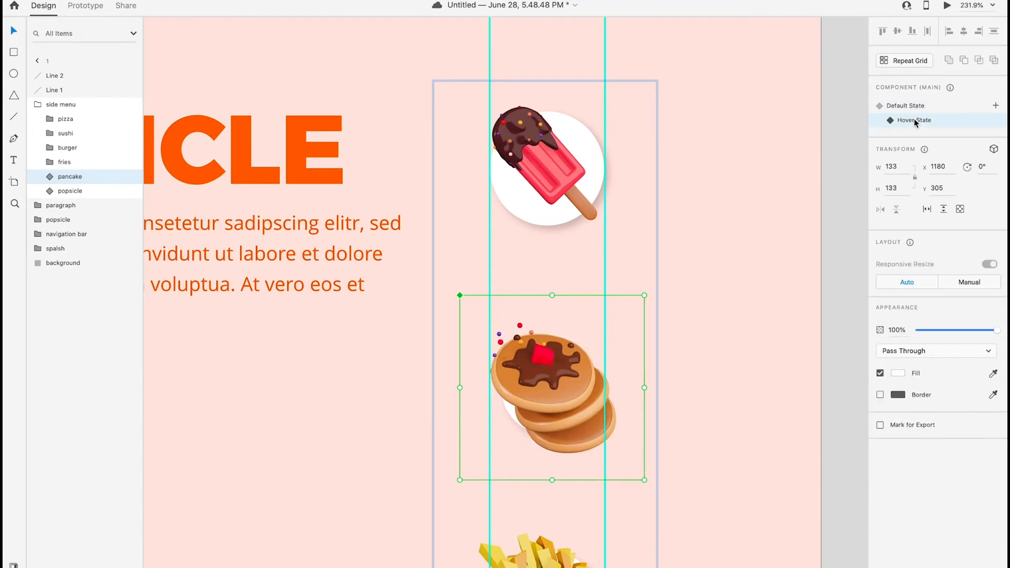
click(914, 106)
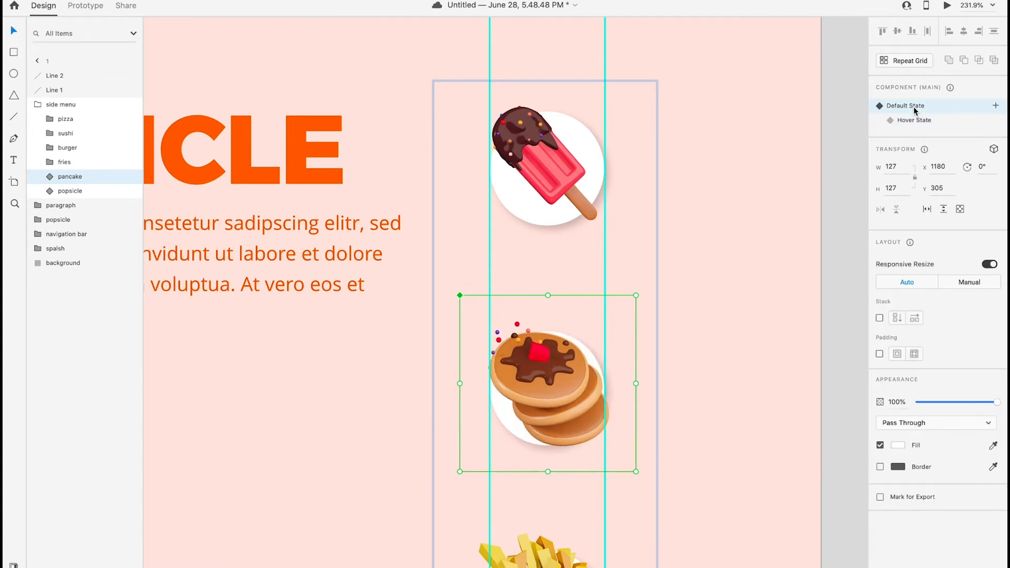
click(911, 120)
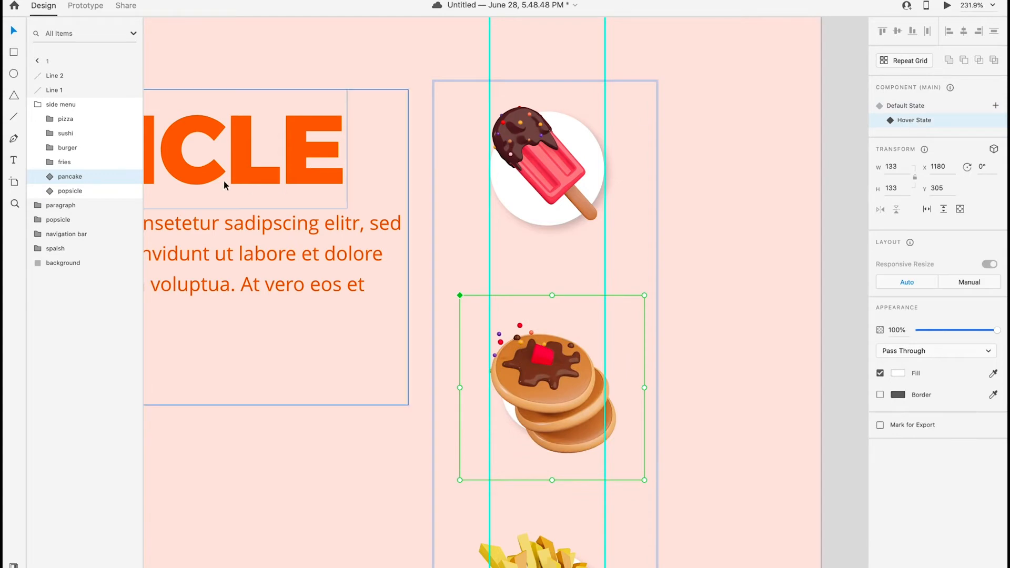
In the popsicle component's Hover State, enlarge the popsicle image to 127 × 127 and shrink the white circle further behind it
click(77, 194)
scroll(699, 314, down, 3)
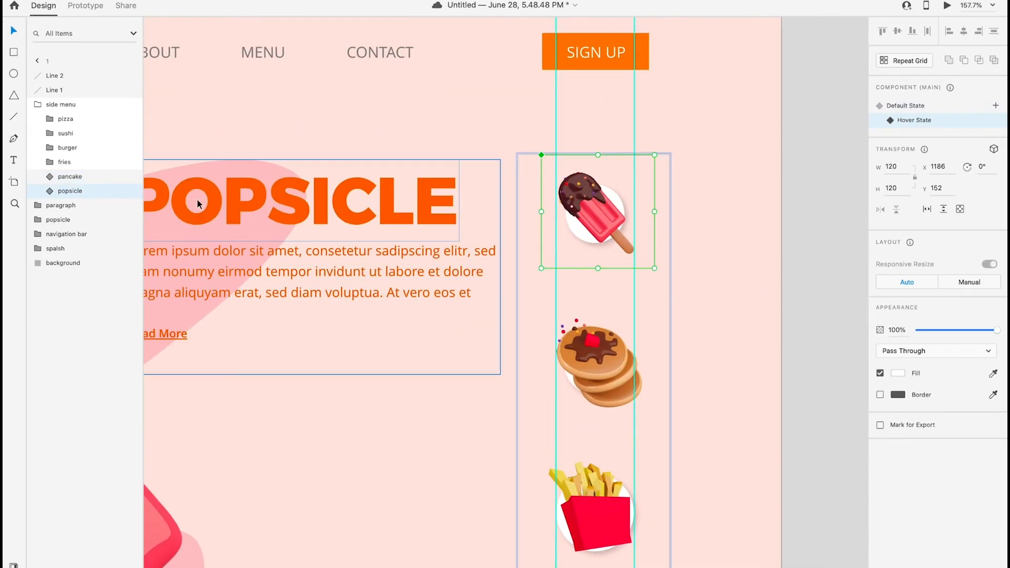
click(50, 192)
click(79, 205)
drag(654, 268, 662, 275)
click(82, 220)
drag(624, 243, 612, 230)
In the pancake component's Hover State, shrink the white circle slightly more and reduce the pancake image to 129 × 129
click(50, 177)
click(82, 206)
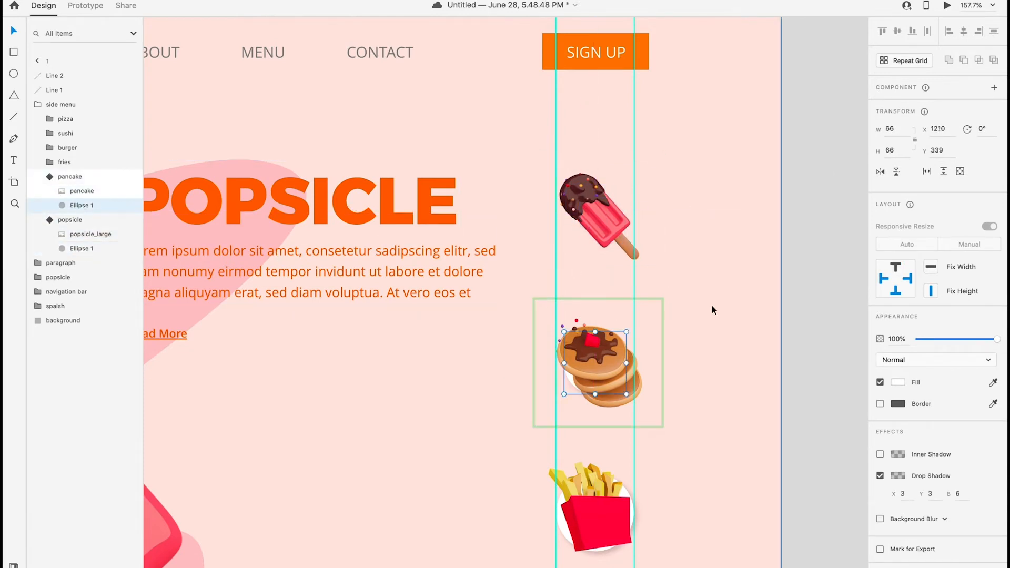
drag(621, 332, 620, 332)
click(82, 191)
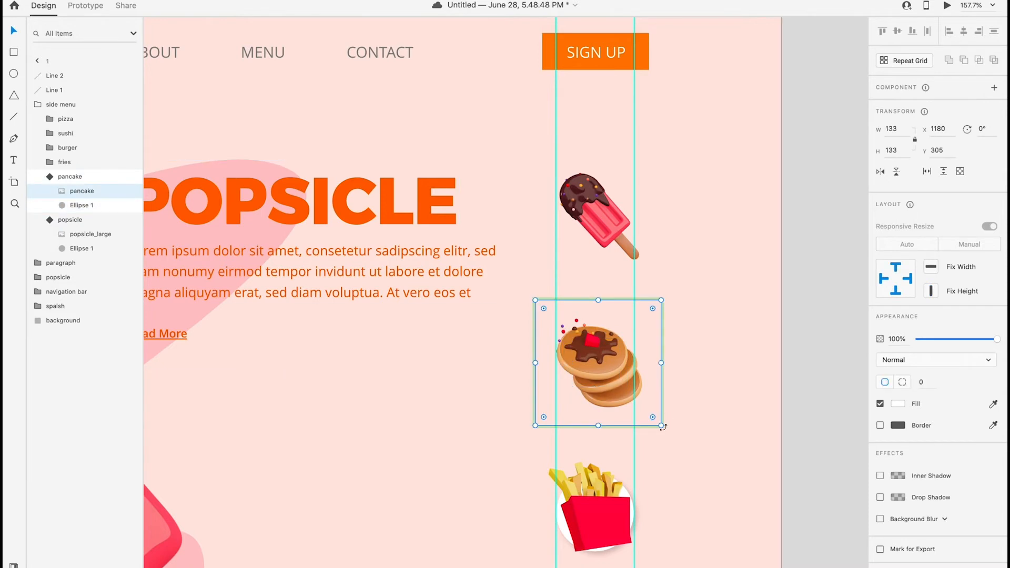
drag(662, 426, 657, 423)
Compare the resized pancake Hover State with its Default State
click(74, 177)
click(906, 105)
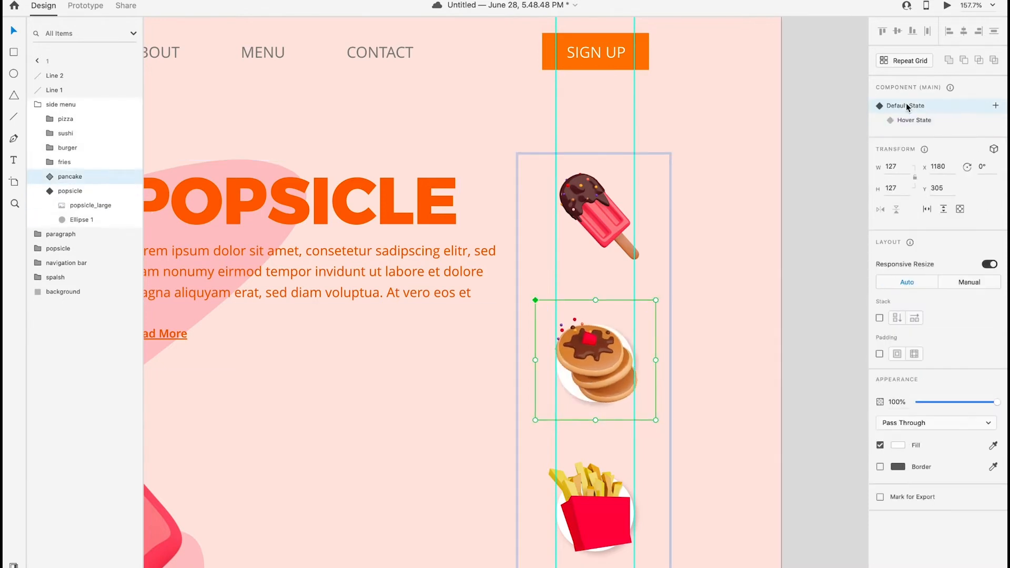
click(908, 118)
click(906, 105)
Reduce the pancake image in the Default State to 125 × 125, keeping it at X 1180, Y 305
drag(657, 301, 655, 300)
double_click(545, 379)
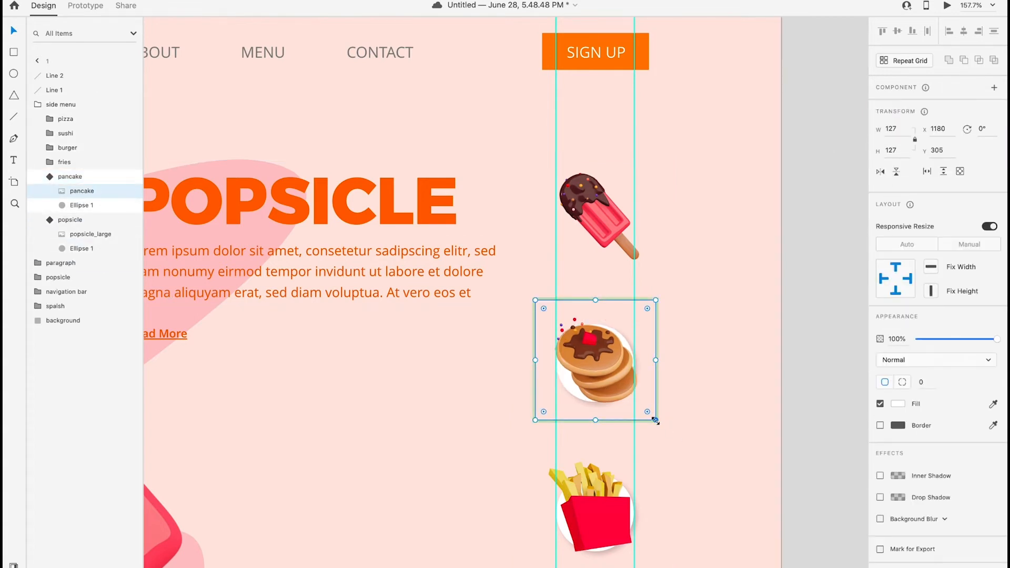
drag(655, 420, 654, 421)
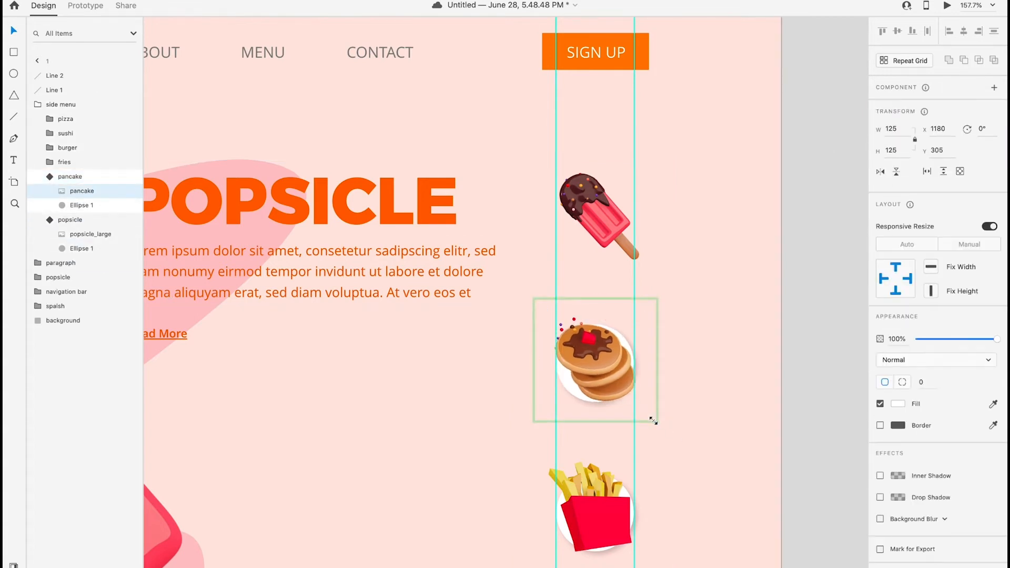
Toggle the pancake component between both states again to check the size difference
click(66, 179)
click(917, 121)
drag(656, 420, 664, 422)
click(911, 105)
click(906, 120)
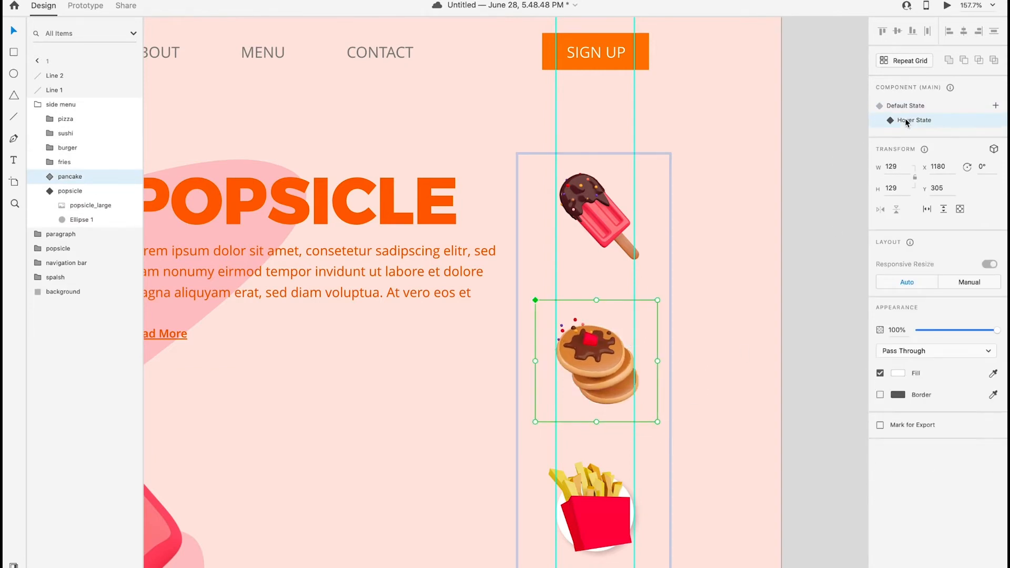
click(905, 104)
click(901, 121)
Scale the pancake component's Hover State up to 135 × 135 at X 1174, Y 299, and check it against the Default State
drag(534, 298, 529, 296)
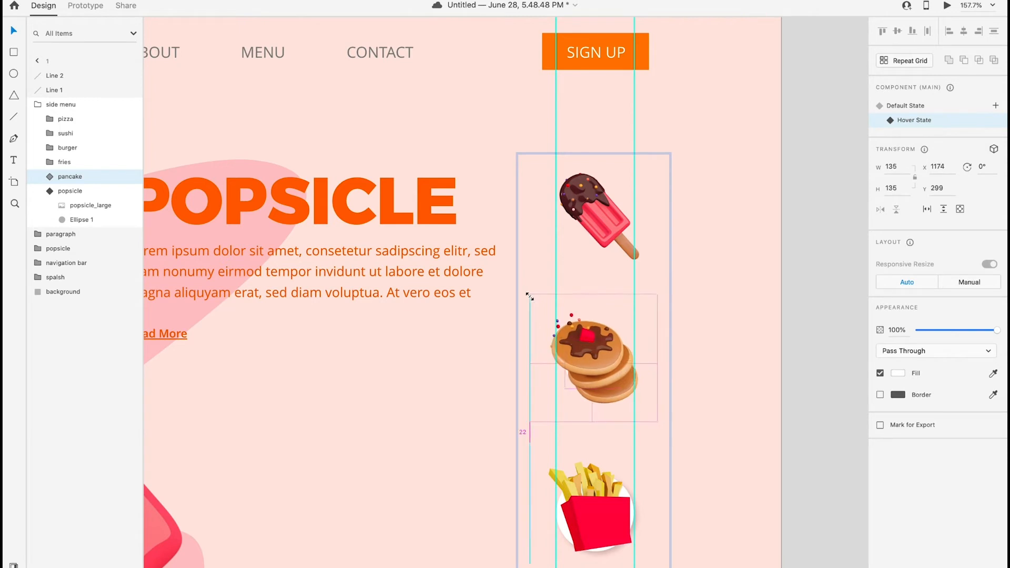
click(910, 105)
click(910, 122)
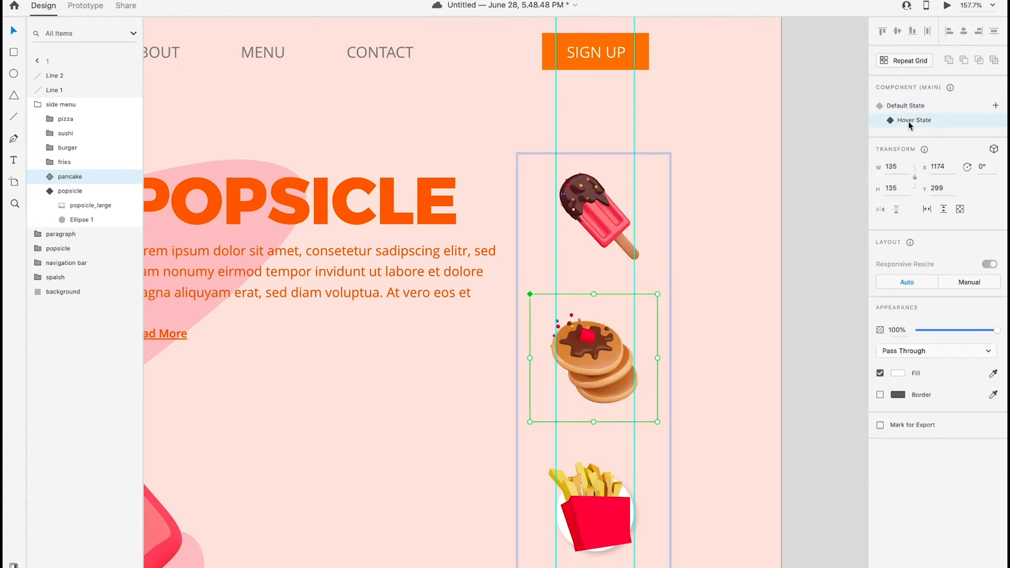
Enlarge the popsicle image in its Hover State to 132 × 132 at X 1181, Y 147
click(79, 206)
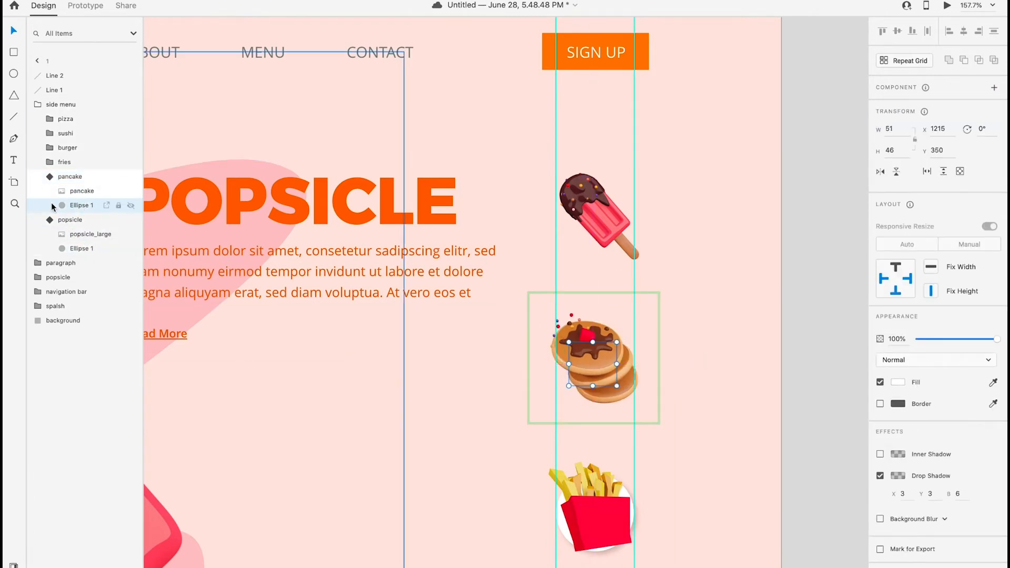
click(70, 220)
click(84, 234)
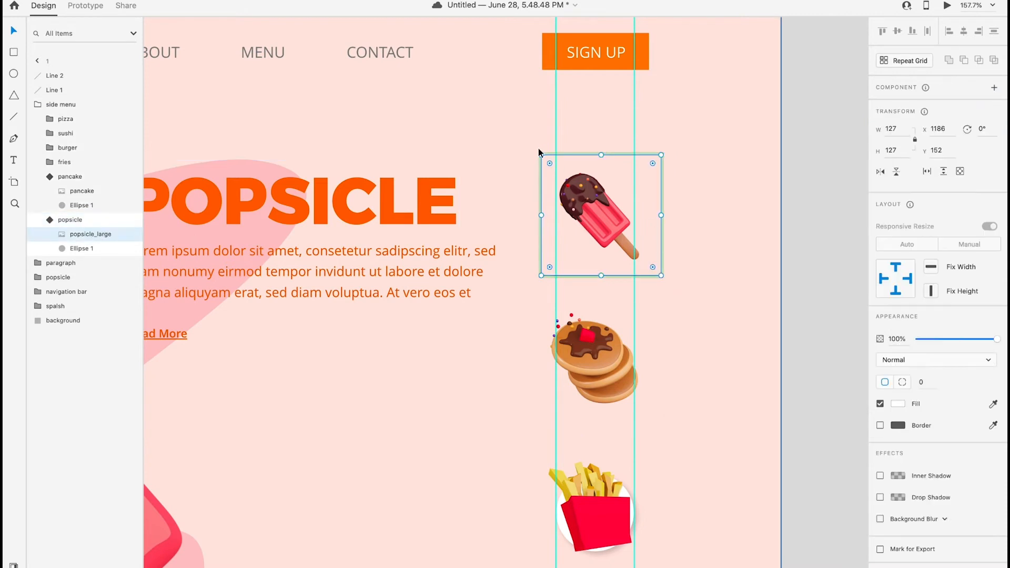
drag(541, 155, 536, 150)
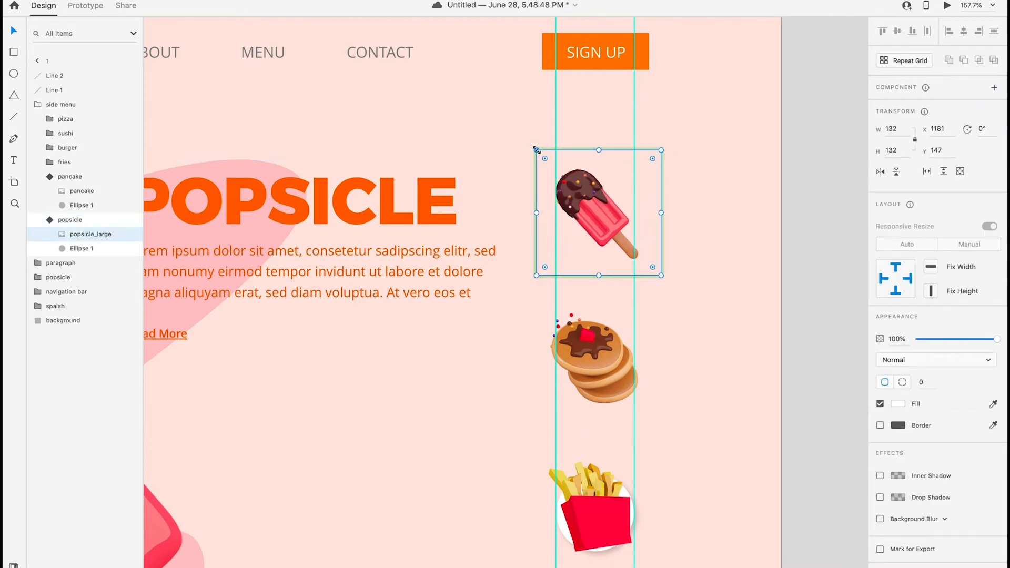
Convert the fries group in the side menu into a component and add a Hover State to it
click(49, 219)
click(81, 223)
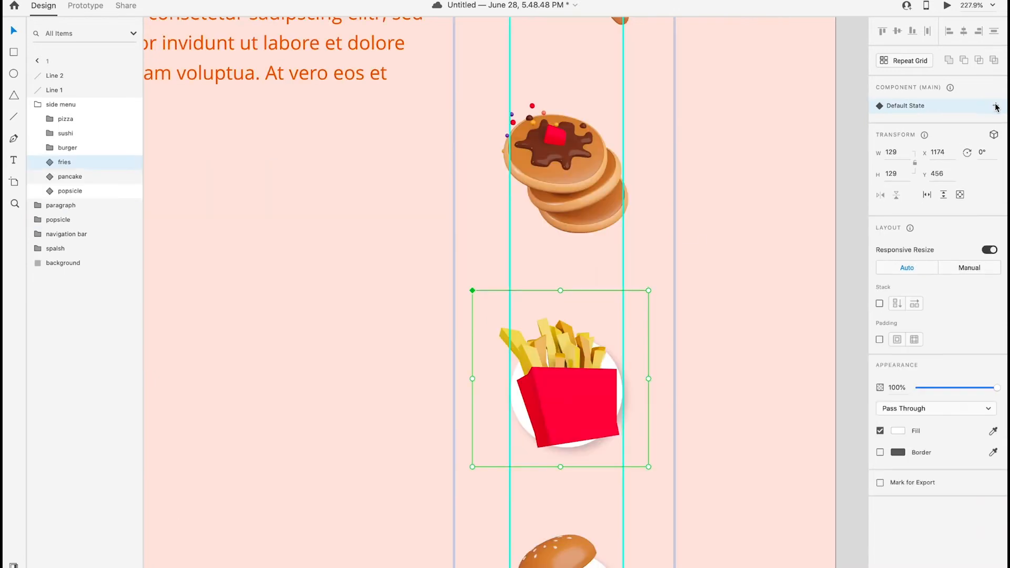
click(995, 105)
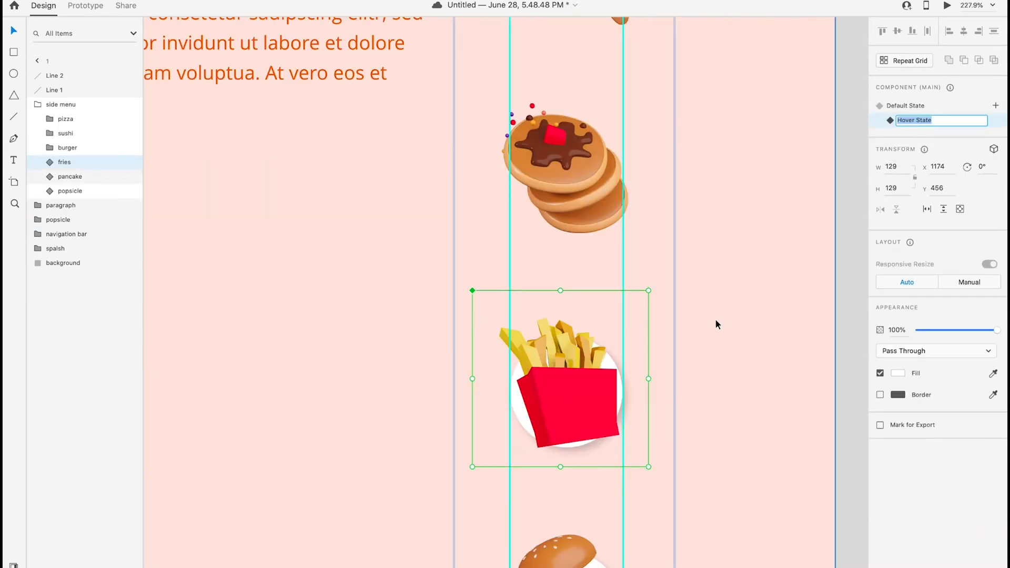
Enlarge the fries image within the fries component's Hover State so it extends further beyond the white circle
scroll(716, 321, down, 3)
double_click(50, 167)
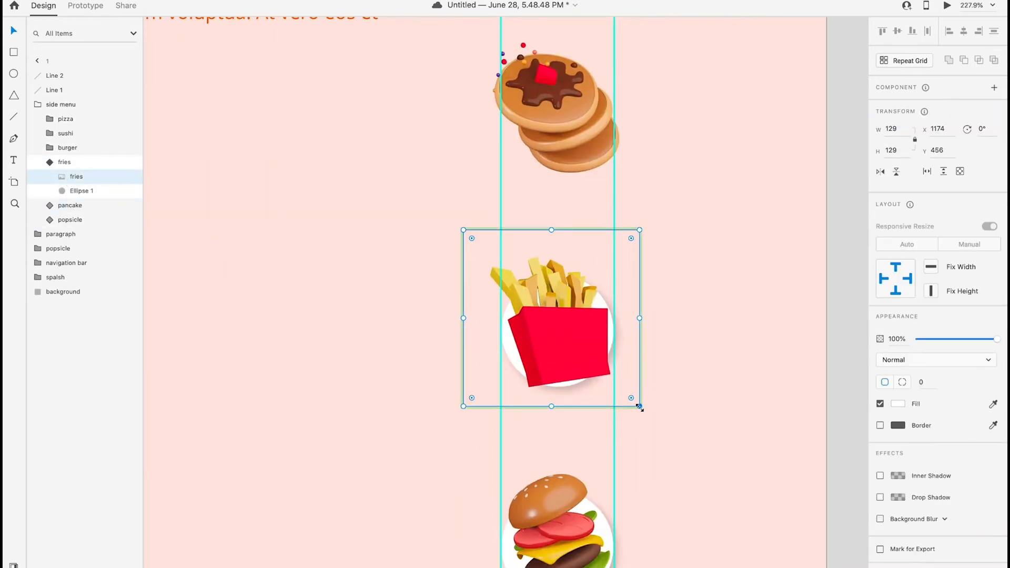
drag(639, 407, 654, 419)
drag(462, 230, 460, 227)
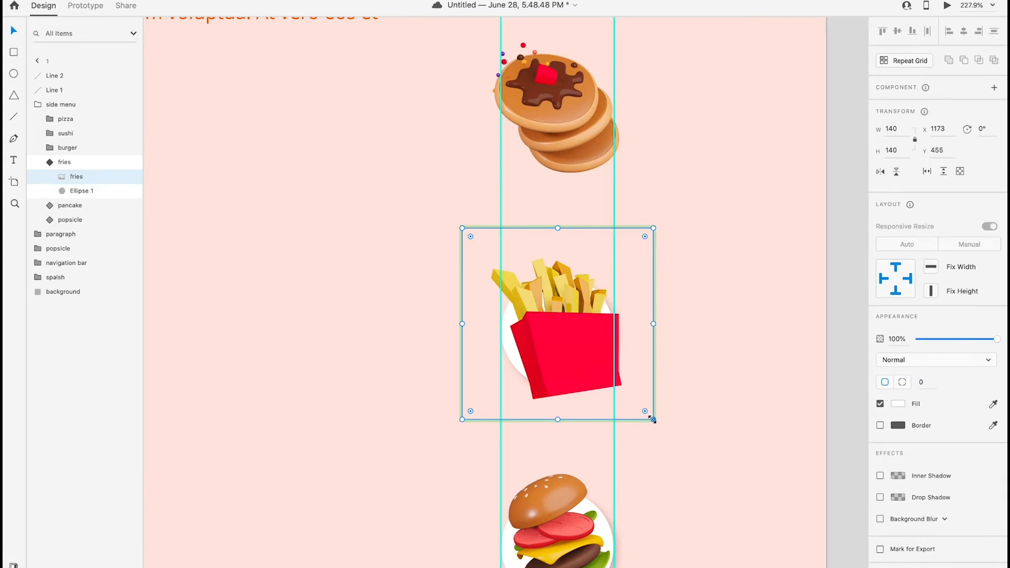
drag(653, 419, 650, 417)
scroll(651, 418, down, 3)
scroll(650, 418, up, 2)
Shrink the fries' white circle about its centre to 58 × 58 and adjust the fries image to 135 × 135 at X 1176, Y 458
click(77, 192)
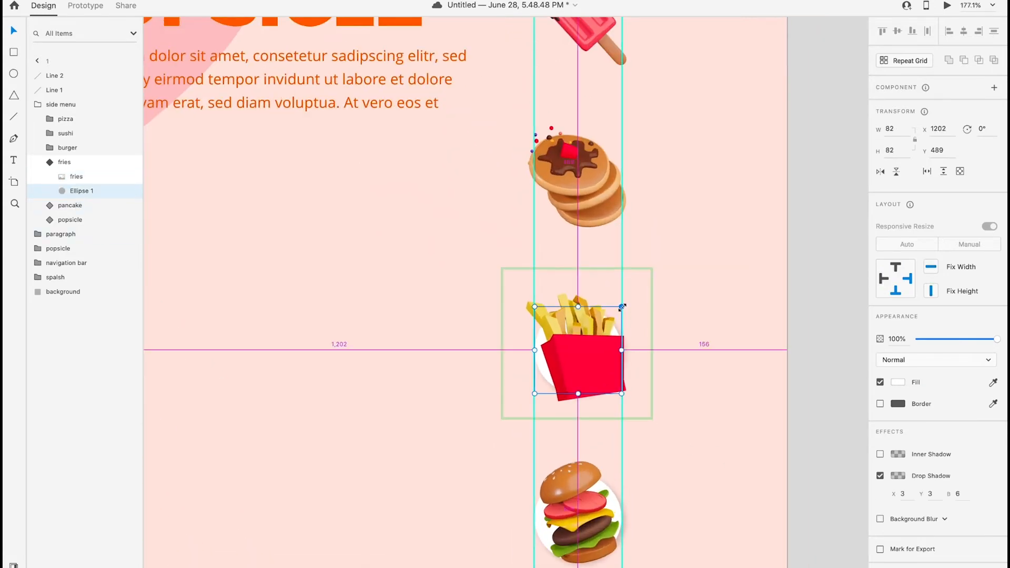
drag(610, 313, 608, 314)
scroll(607, 313, down, 4)
scroll(608, 312, up, 2)
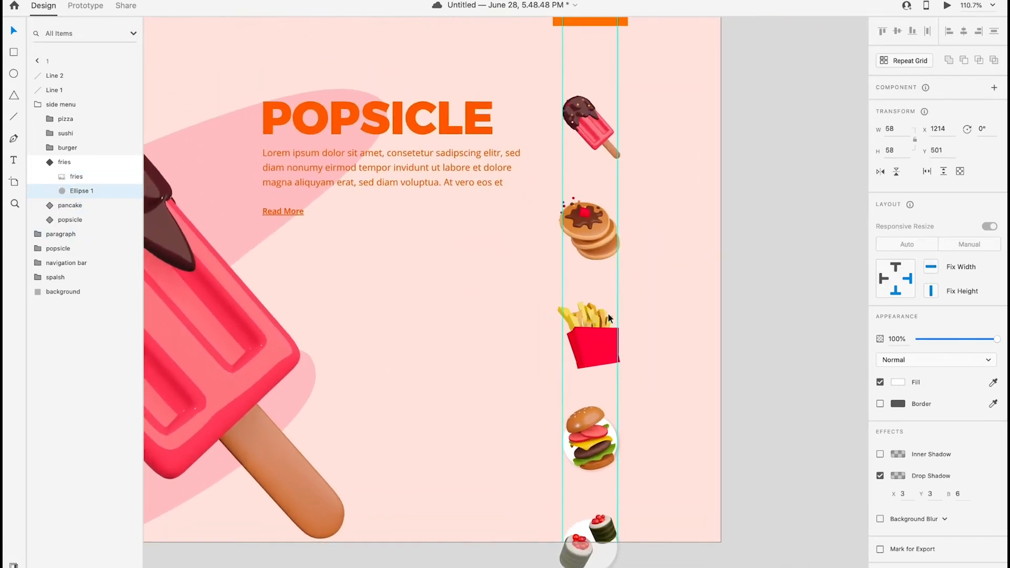
scroll(568, 149, up, 3)
scroll(537, 187, down, 4)
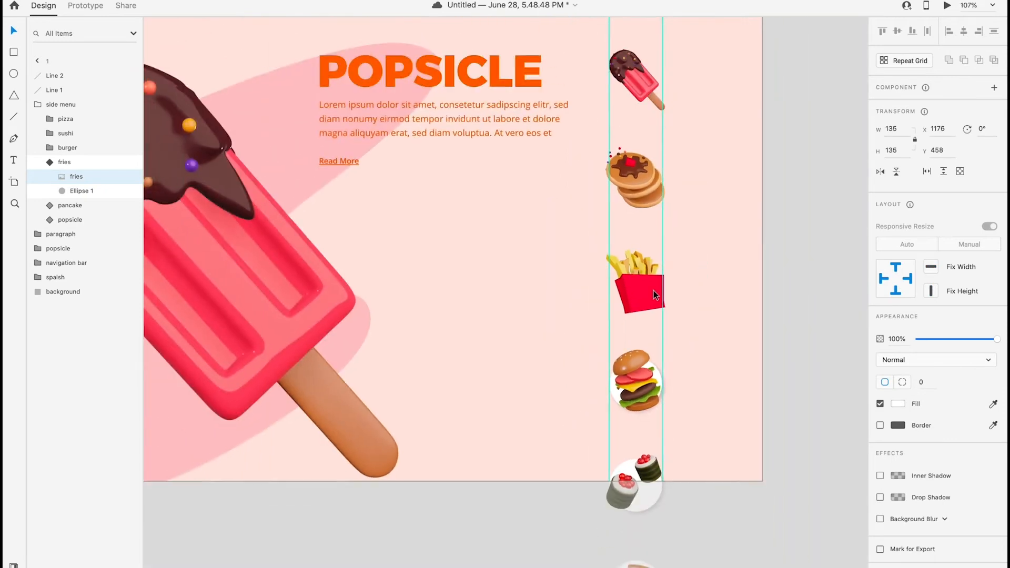
Switch the fries component between its Default State and Hover State to compare them
click(67, 163)
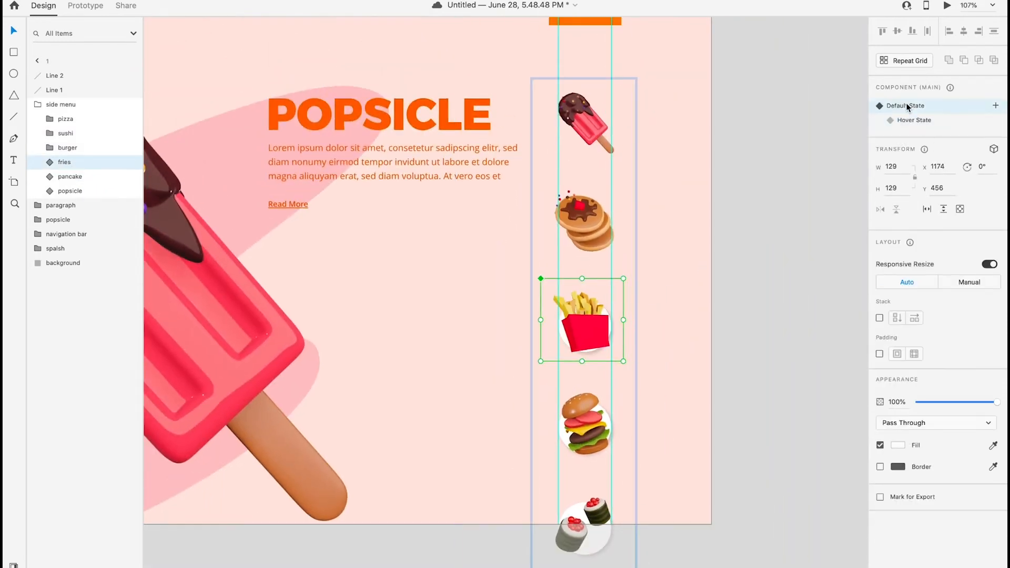
click(908, 119)
click(907, 107)
click(908, 118)
Convert the burger group in the side menu into a component and add a Hover State to it
scroll(608, 389, down, 2)
scroll(609, 389, down, 2)
click(600, 358)
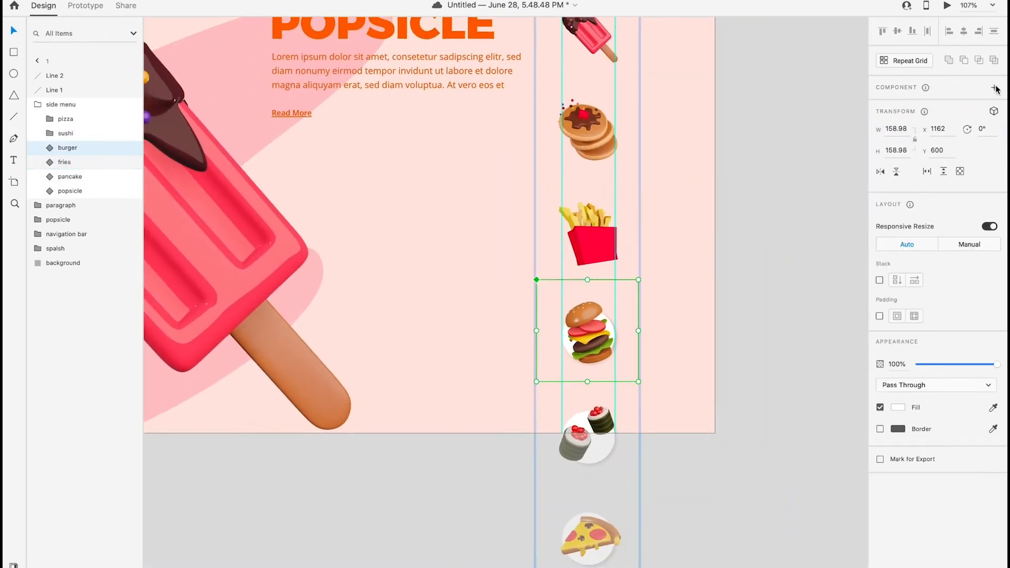
click(996, 106)
Enlarge the burger image in the Hover State to 173.47 × 173.47 at X 1154.58, Y 592.66
click(41, 148)
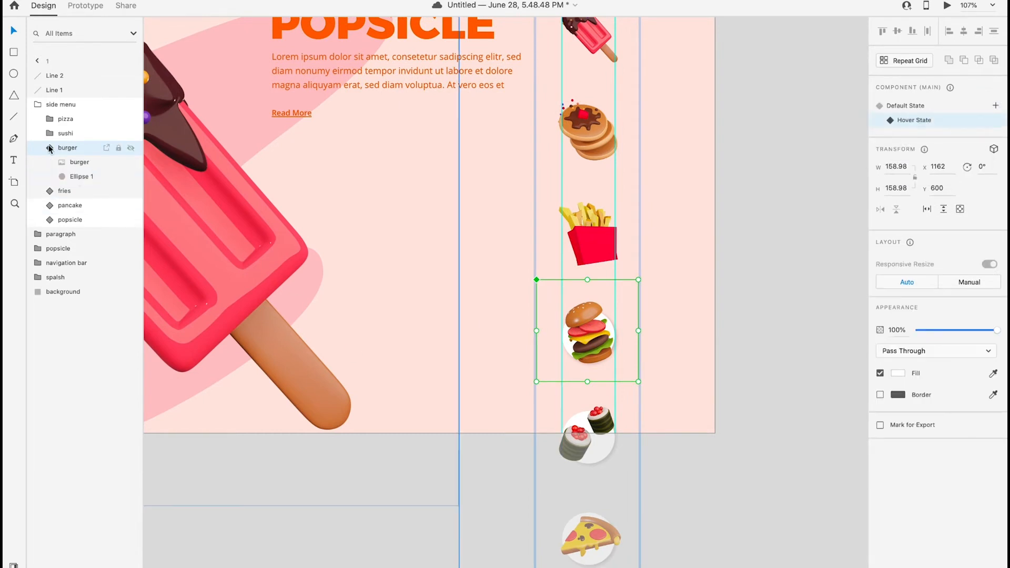
click(83, 163)
drag(638, 359, 643, 360)
drag(537, 302, 531, 297)
Shrink the burger's white circle in the Hover State about its centre to 42 × 42, then reselect the burger component
click(95, 177)
drag(615, 308, 607, 310)
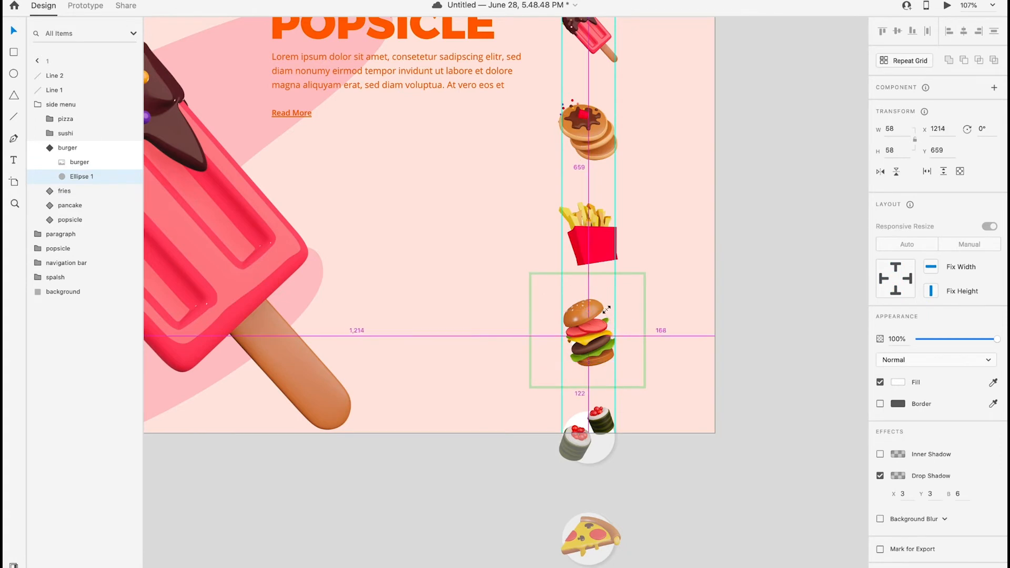
scroll(602, 312, down, 3)
click(50, 148)
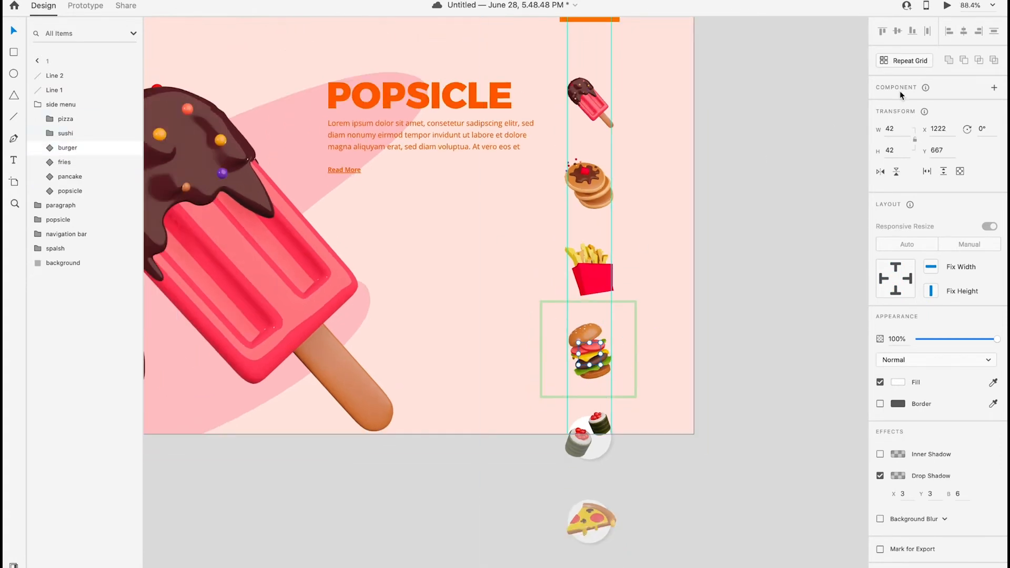
click(67, 150)
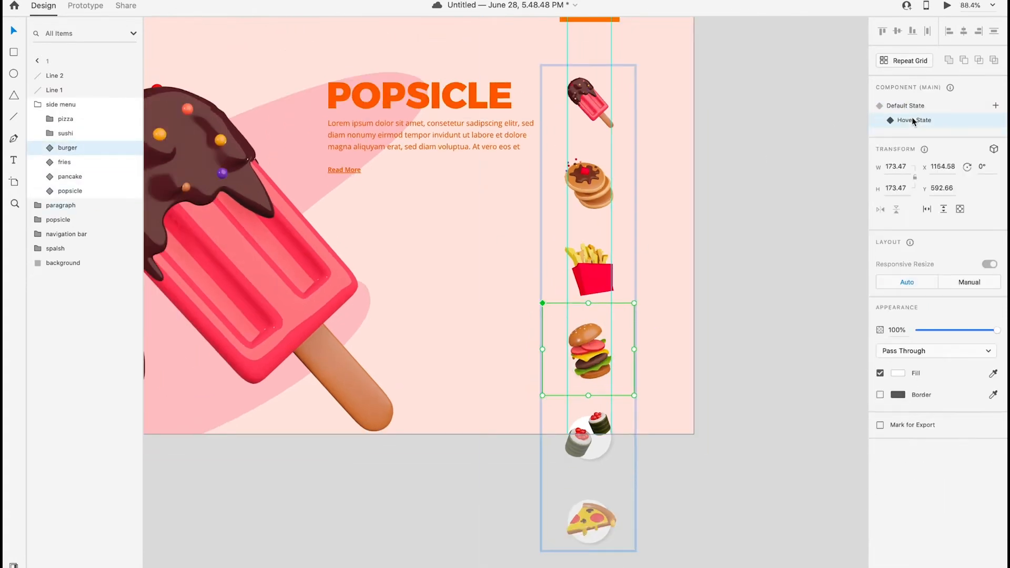
Convert the sushi group in the side menu into a component and add a Hover State to it
scroll(655, 343, down, 3)
scroll(654, 343, up, 3)
click(591, 321)
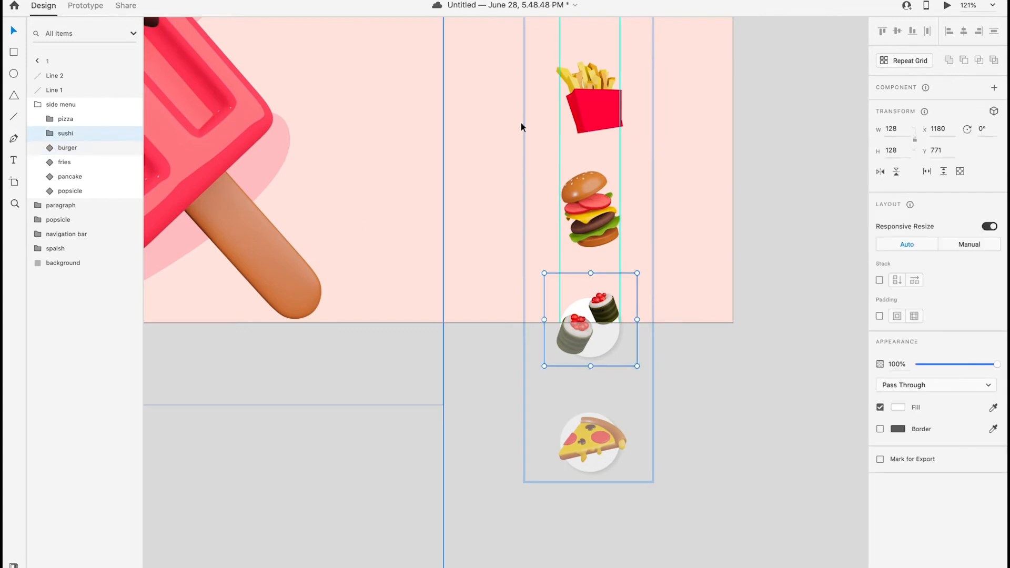
click(994, 87)
click(996, 105)
click(905, 131)
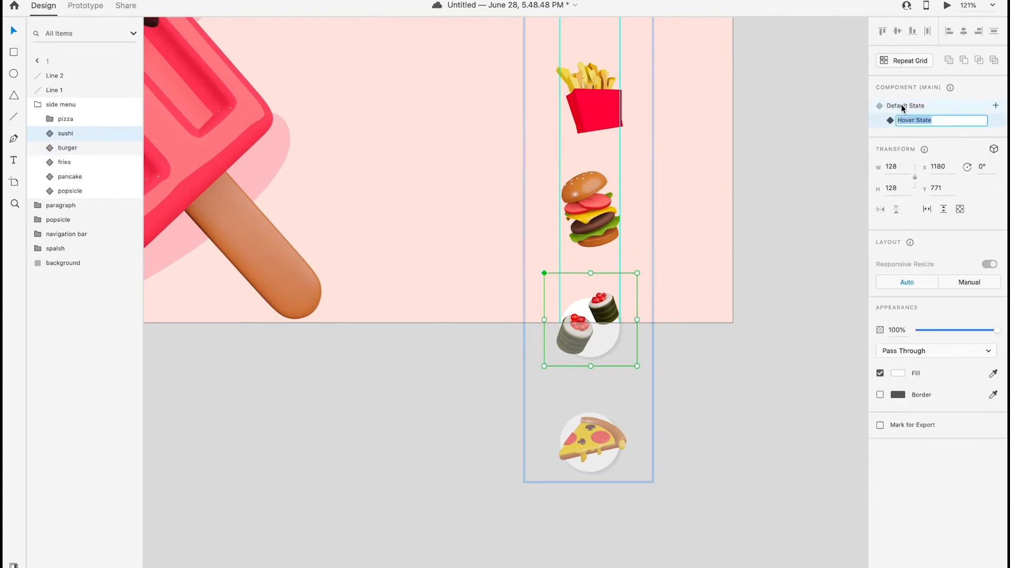
In the sushi component's Hover State, enlarge the nested sushi image to about 141 × 141
click(50, 133)
click(77, 148)
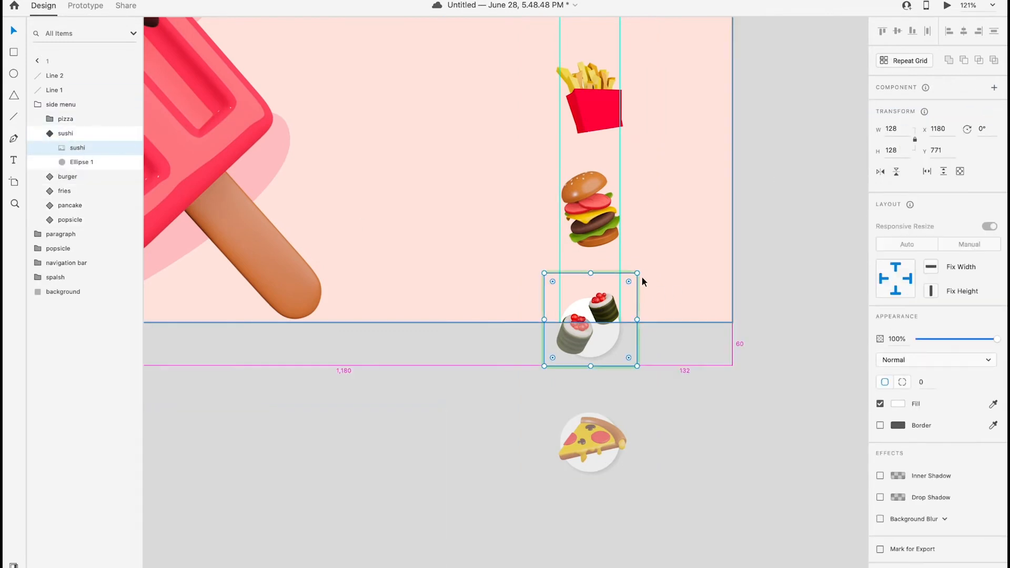
drag(637, 273, 643, 267)
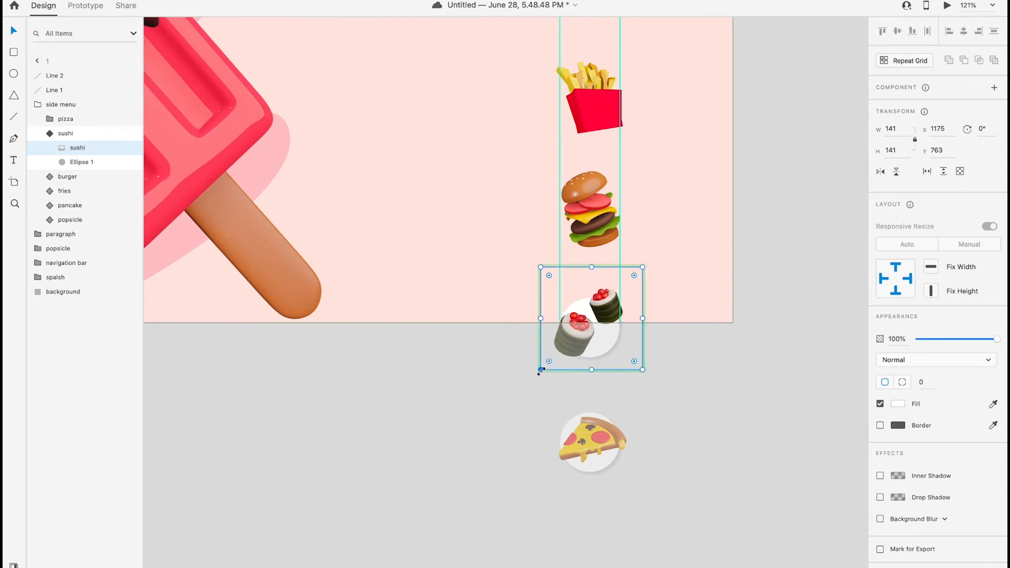
Shrink the ellipse behind the hovered sushi to about 50 × 50 with 0% opacity, and compare the component's default and hover states
click(68, 162)
drag(610, 304, 608, 309)
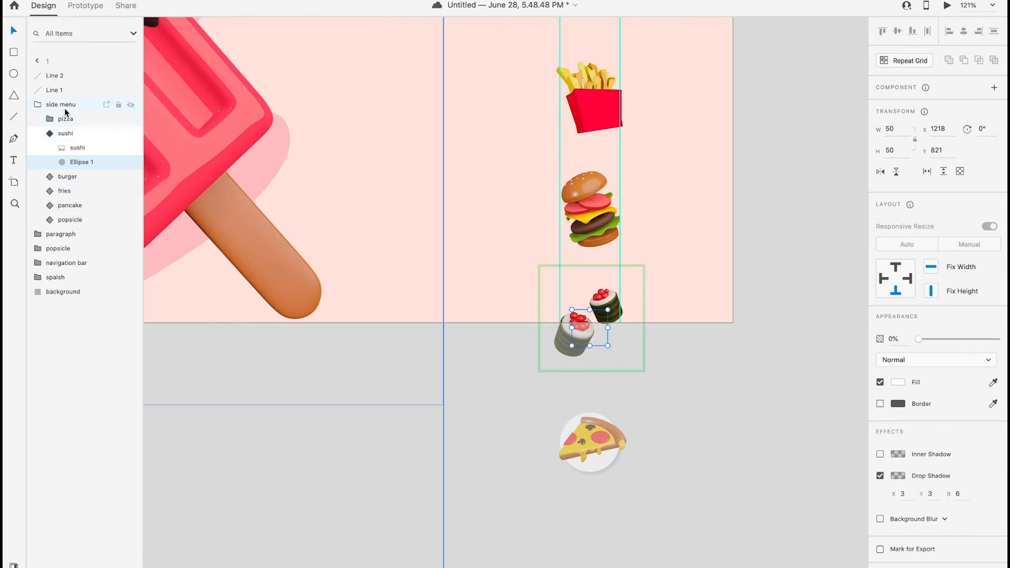
click(65, 134)
click(912, 120)
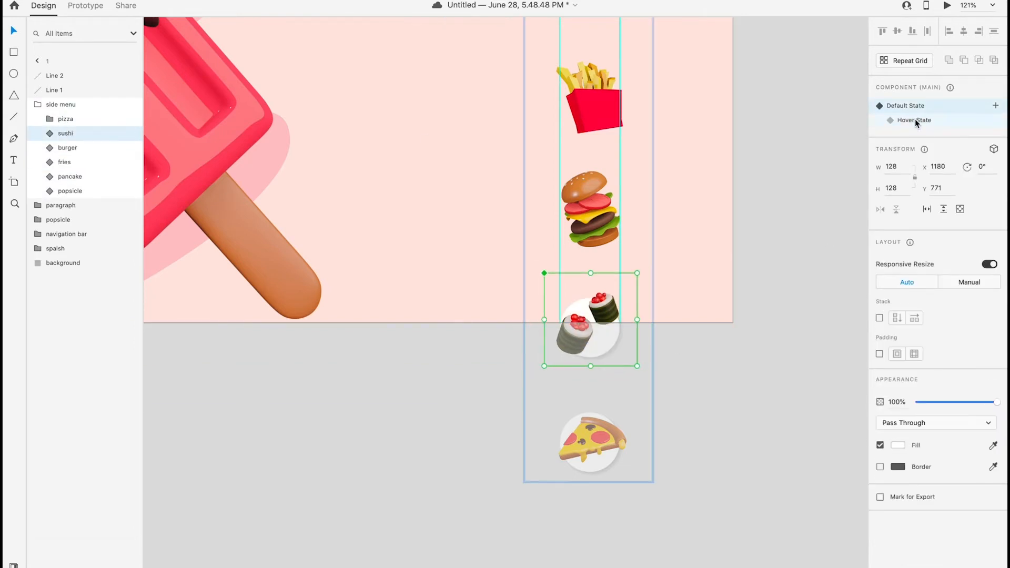
click(916, 107)
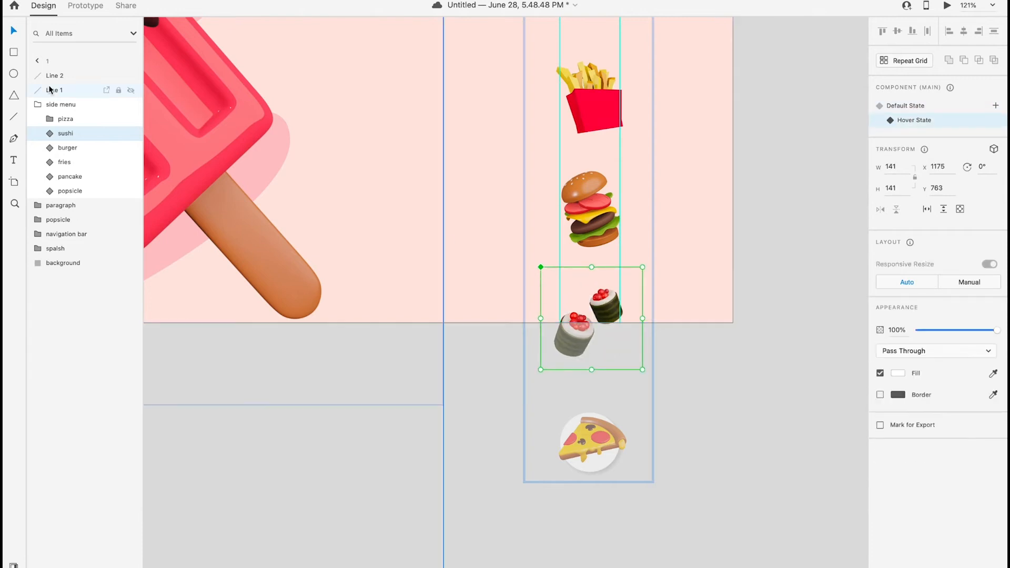
Turn the pizza group in the side menu into a component and add a Hover State to it
click(51, 121)
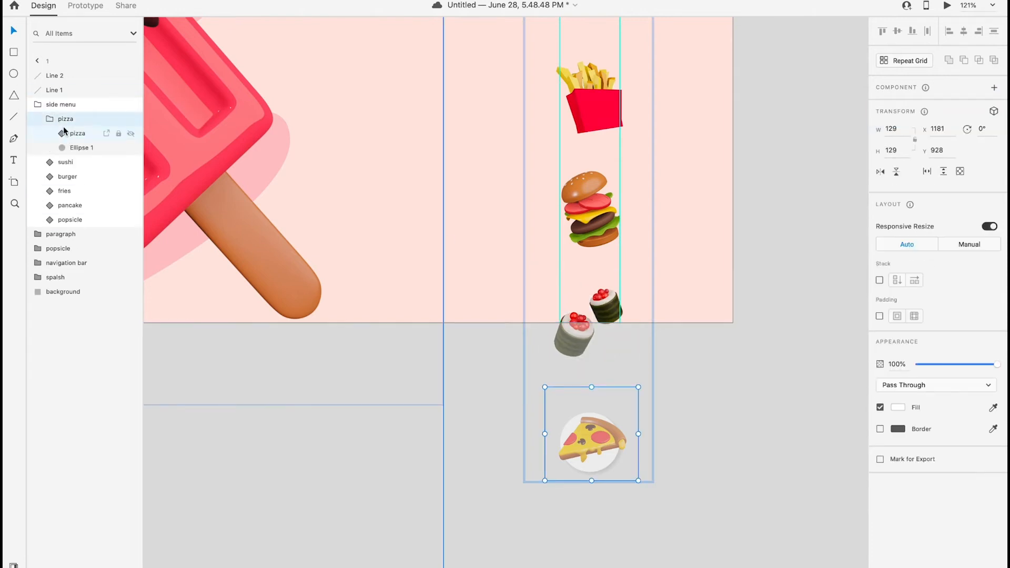
click(50, 162)
click(50, 162)
click(993, 87)
click(995, 105)
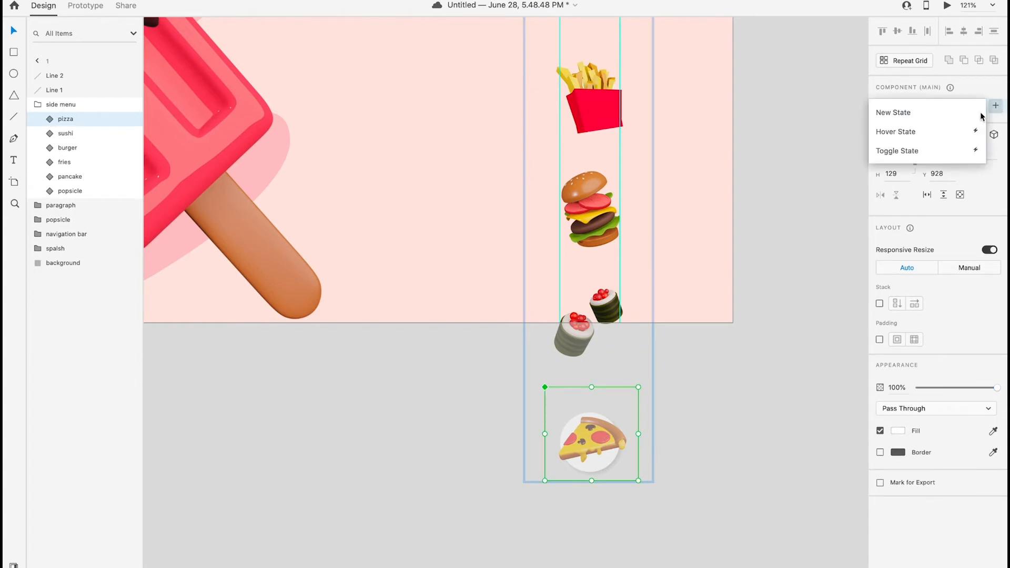
click(928, 129)
In the pizza component's Hover State, enlarge the nested pizza to about 148 × 148
click(50, 120)
click(78, 134)
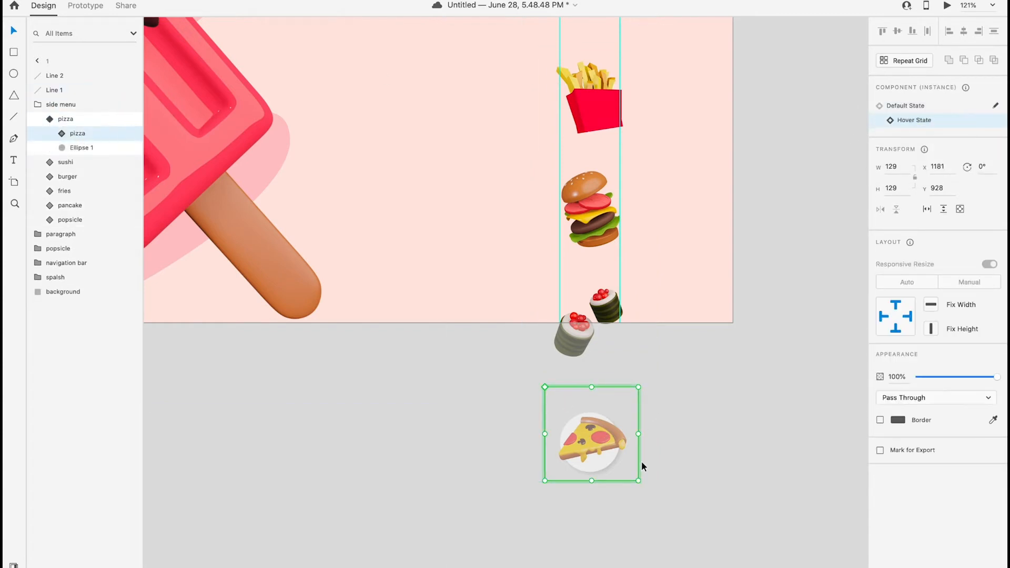
drag(638, 480, 647, 489)
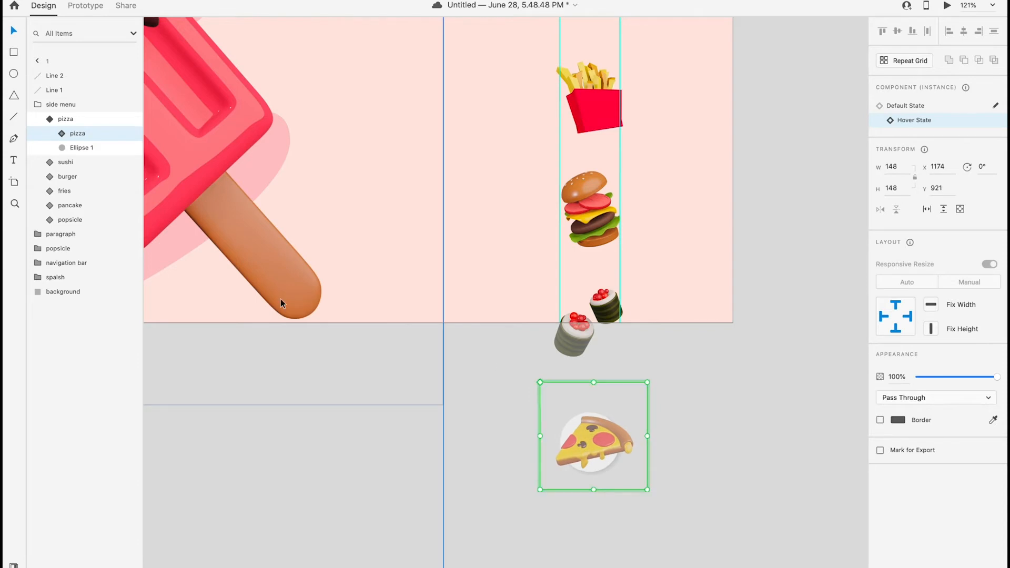
Shrink the ellipse behind the hovered pizza to about 40 × 40 so the slice hides it
click(82, 148)
drag(619, 413, 607, 423)
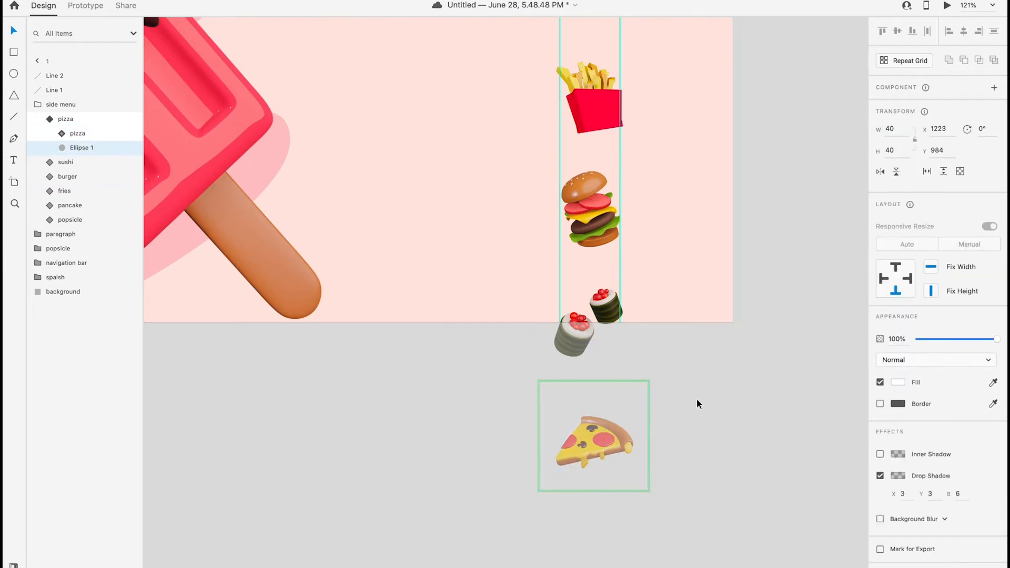
click(697, 399)
Switch the pizza, sushi and burger components in the side menu back to their Default State
click(604, 304)
click(50, 120)
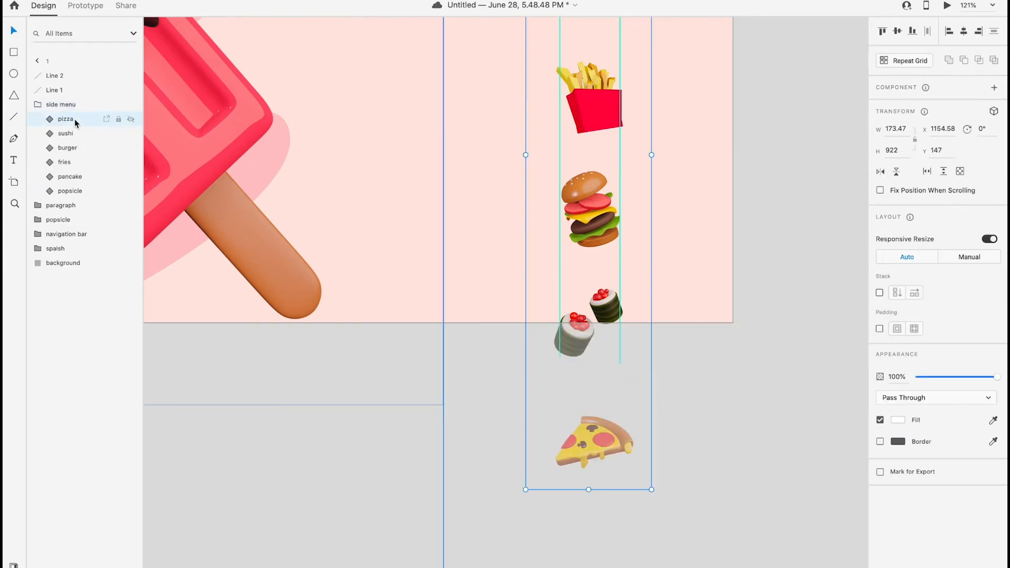
click(603, 314)
click(886, 106)
scroll(605, 237, up, 2)
click(593, 255)
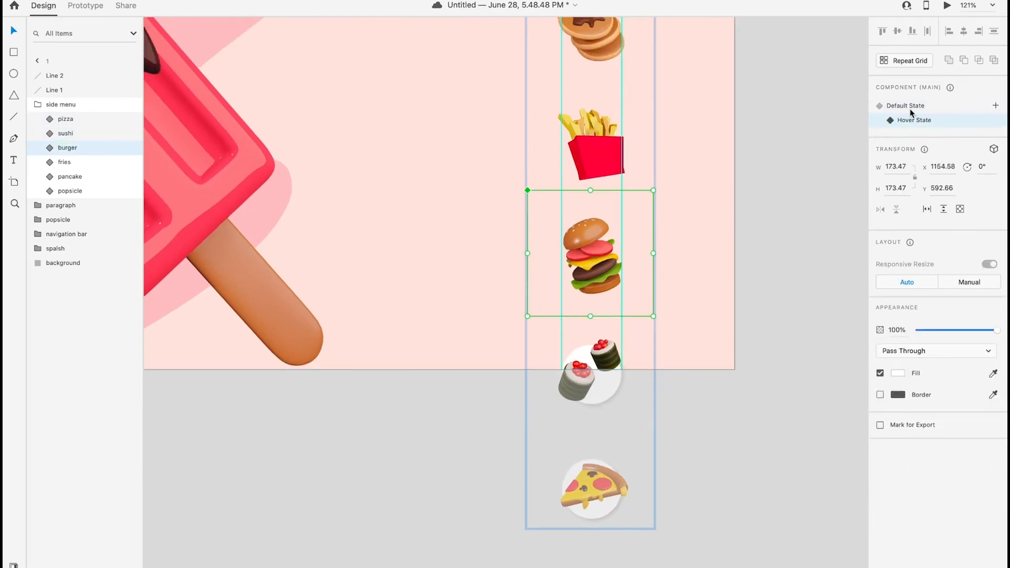
click(909, 108)
Switch the remaining food components above the burger back to their Default State and preview the webpage
scroll(638, 221, up, 3)
click(589, 237)
click(884, 106)
scroll(585, 209, down, 3)
click(585, 209)
scroll(646, 225, down, 3)
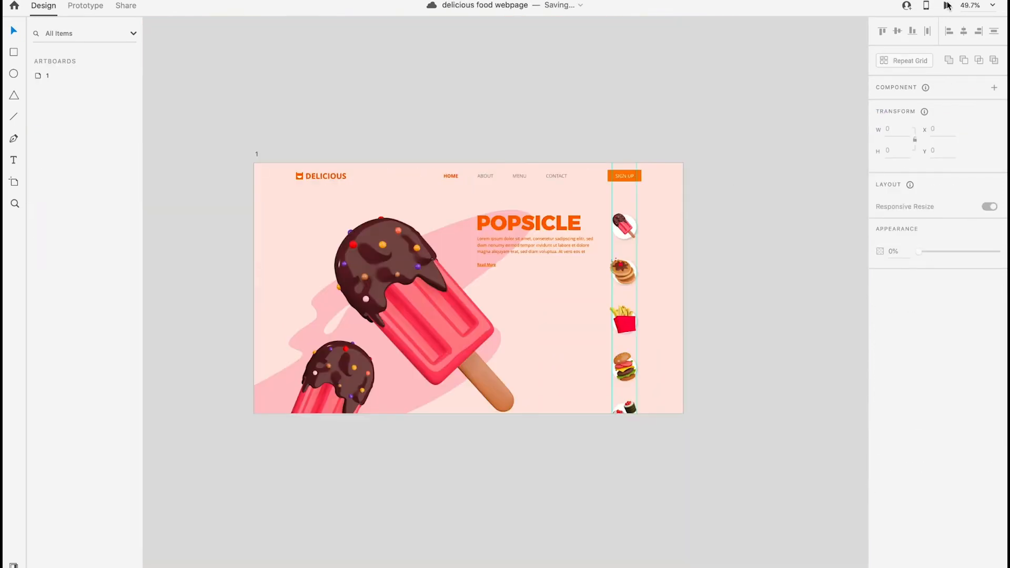
click(947, 5)
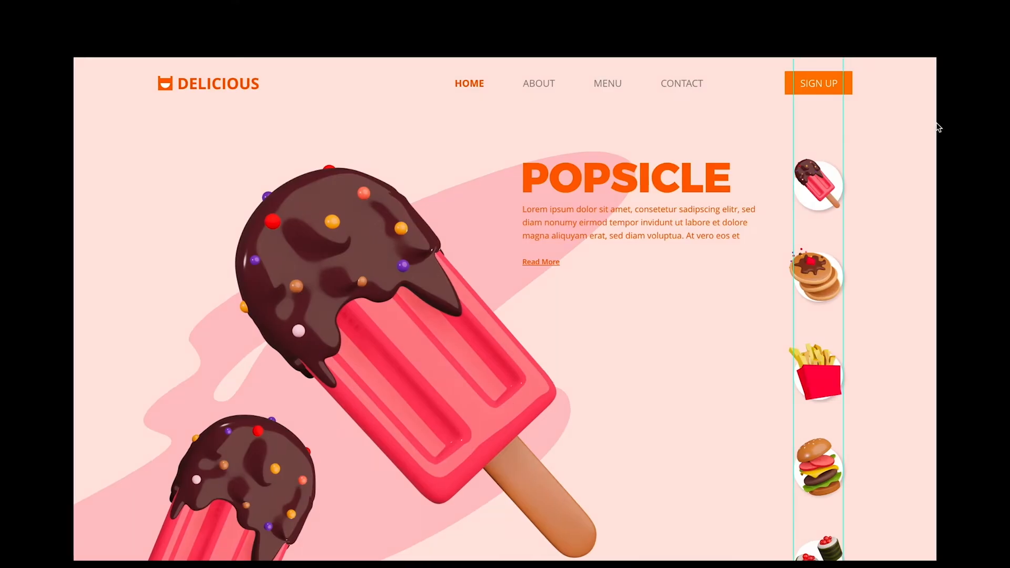
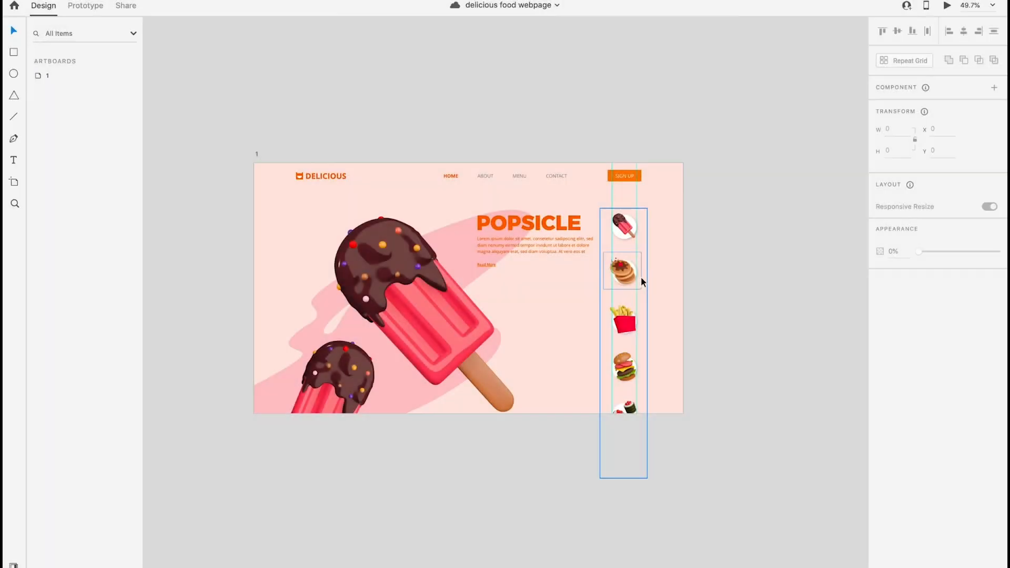
Turn the side menu group into a vertically scrolling group
scroll(641, 277, up, 3)
click(614, 199)
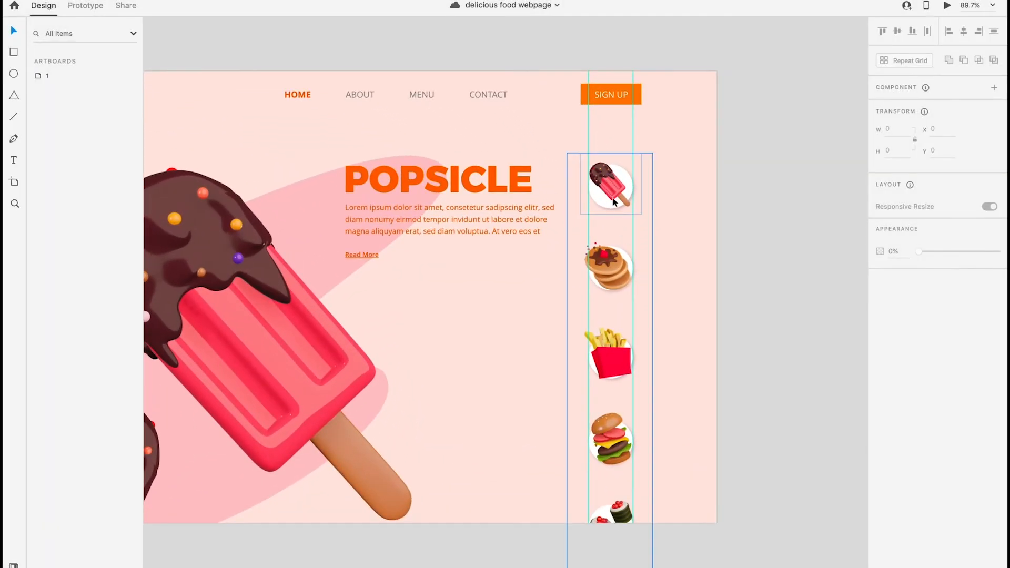
scroll(614, 200, down, 3)
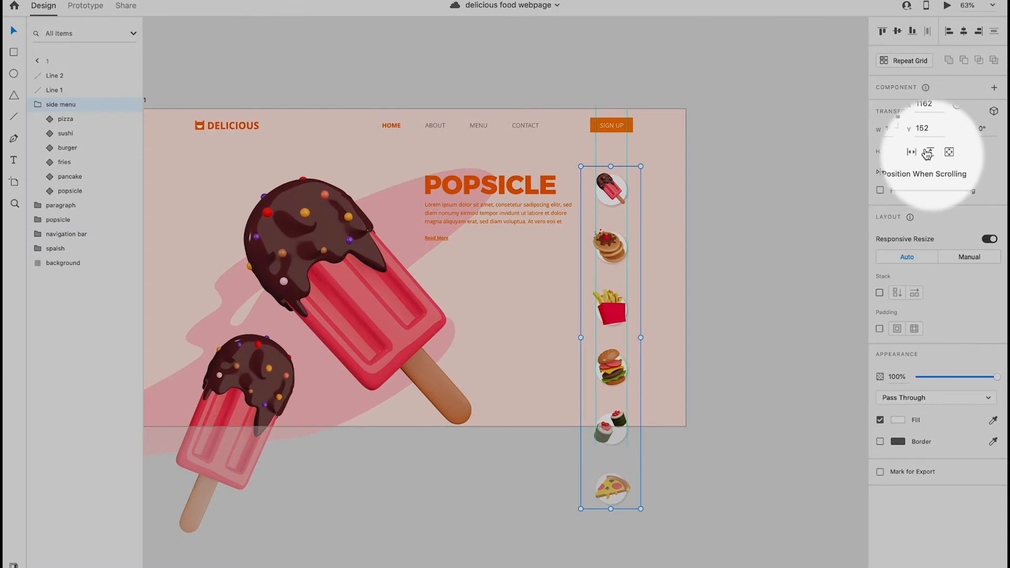
click(943, 171)
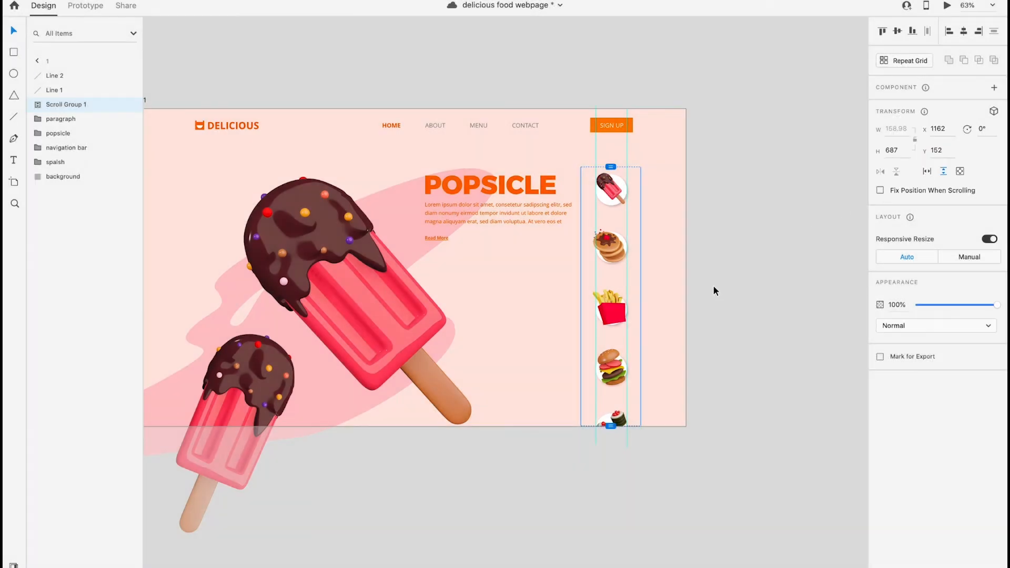
Preview the webpage and scroll the side menu down to the pizza and back to test it
scroll(712, 285, down, 2)
scroll(712, 285, down, 1)
click(947, 5)
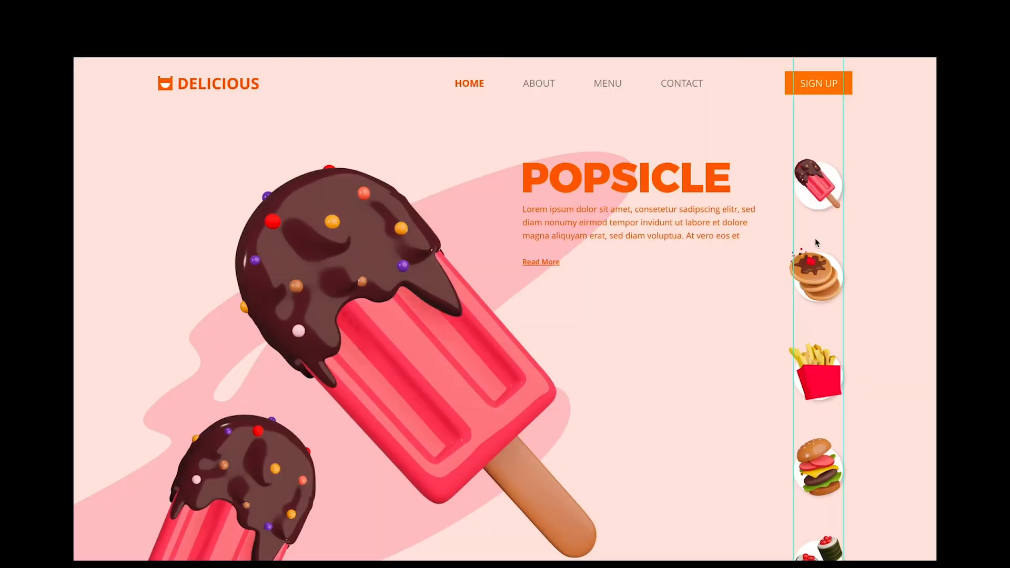
scroll(815, 241, down, 3)
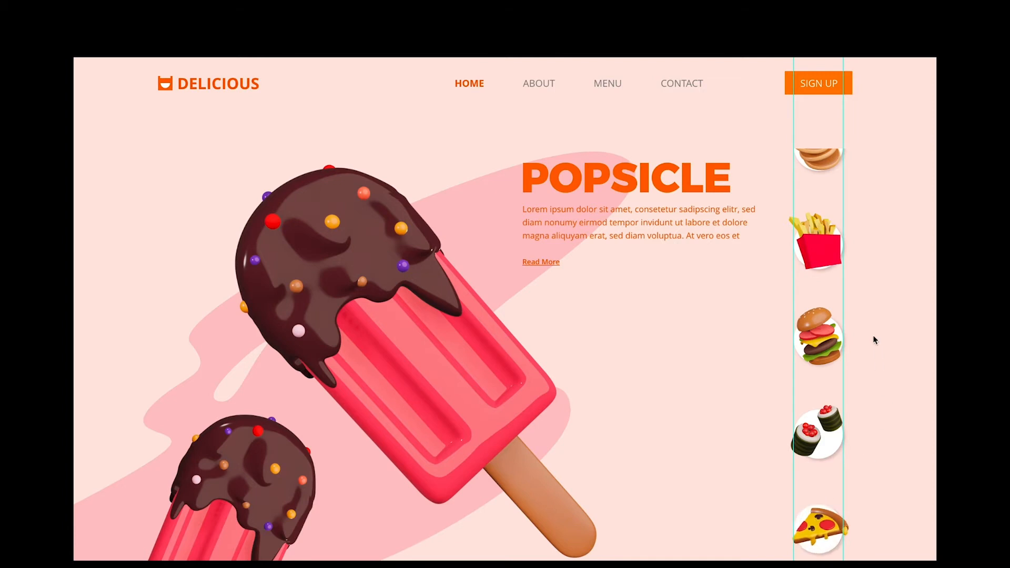
scroll(844, 299, up, 3)
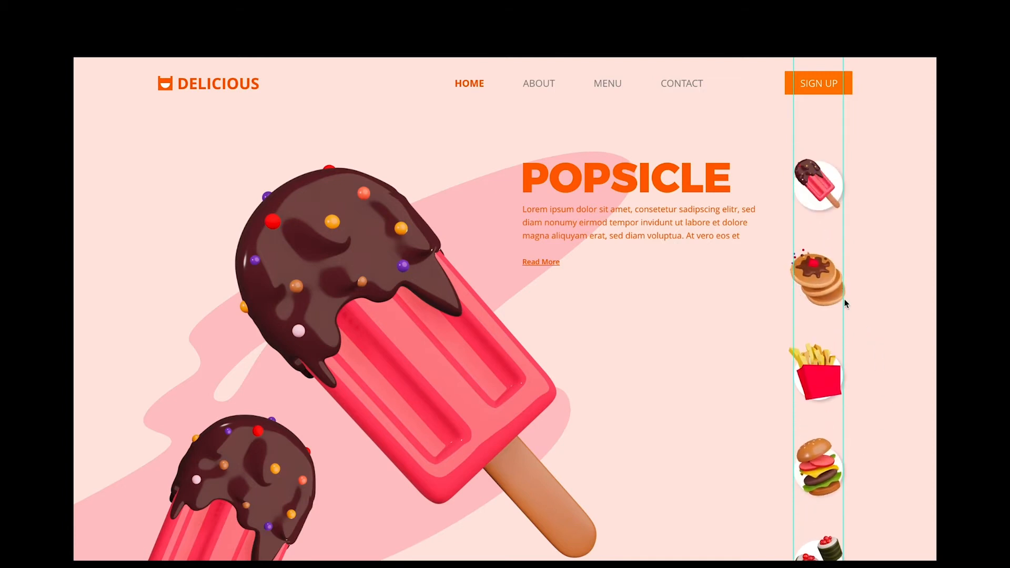
scroll(844, 298, down, 3)
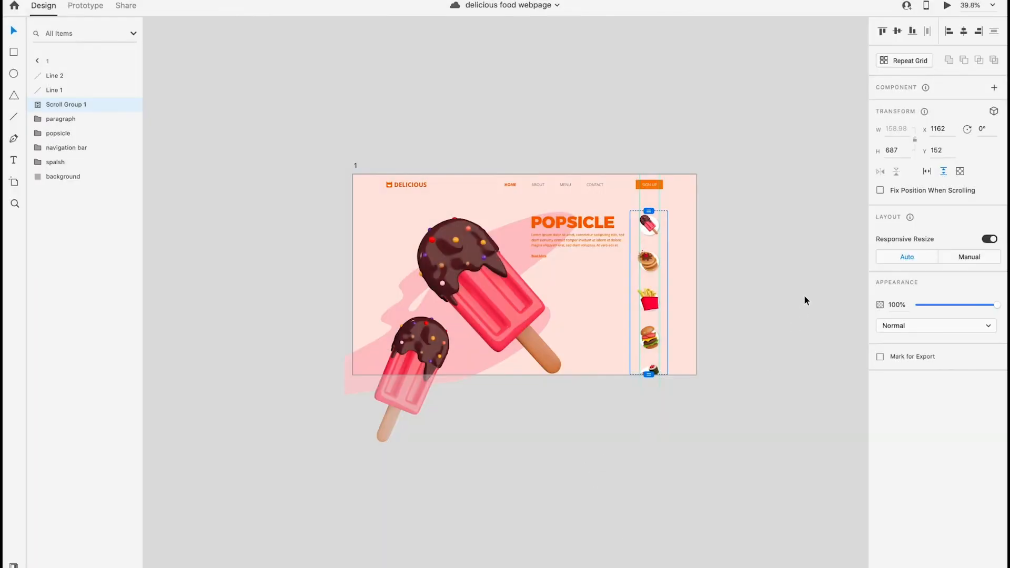
Duplicate artboard 1 and place the copy directly below the original
click(804, 296)
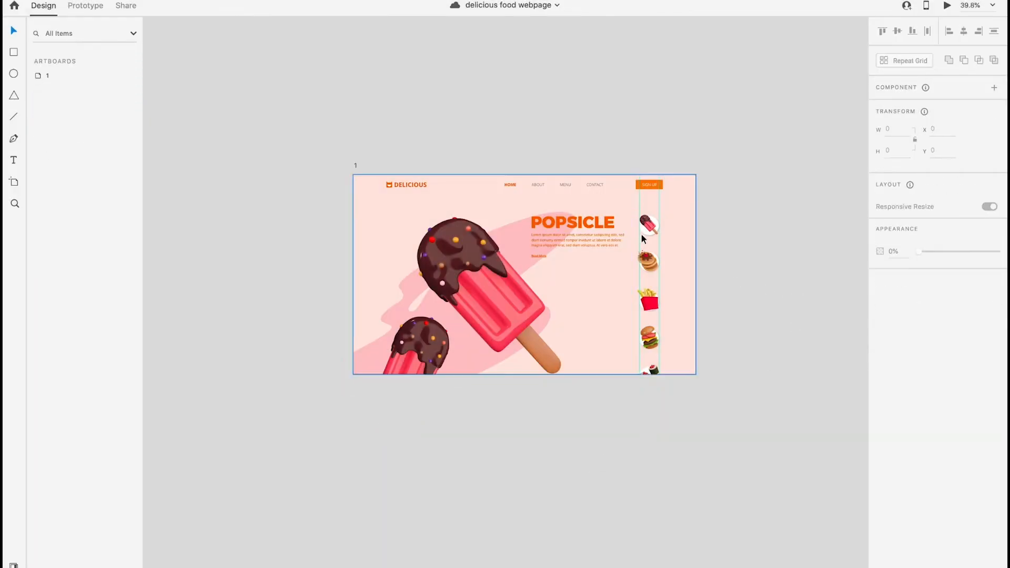
scroll(560, 202, down, 3)
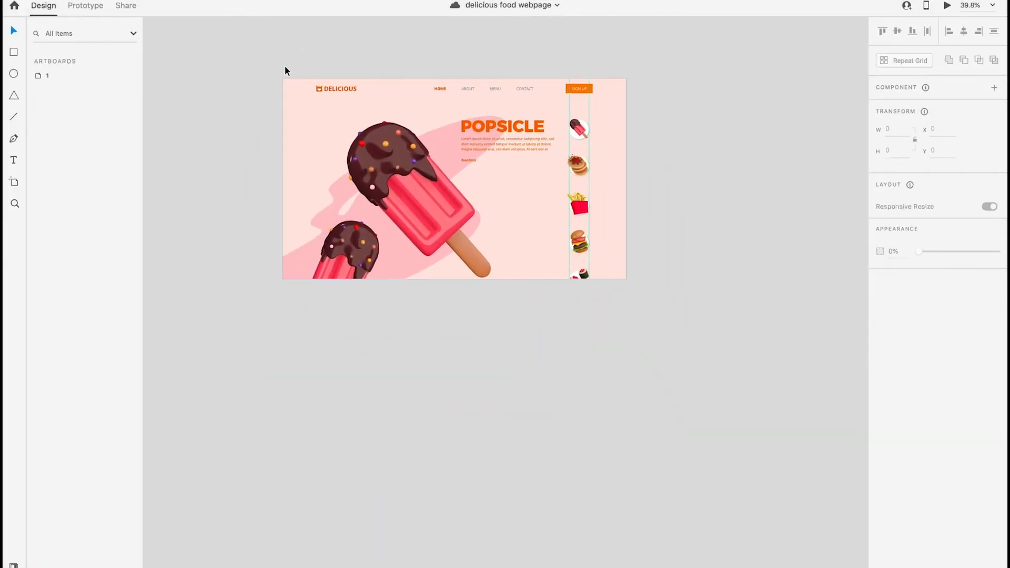
drag(285, 70, 286, 352)
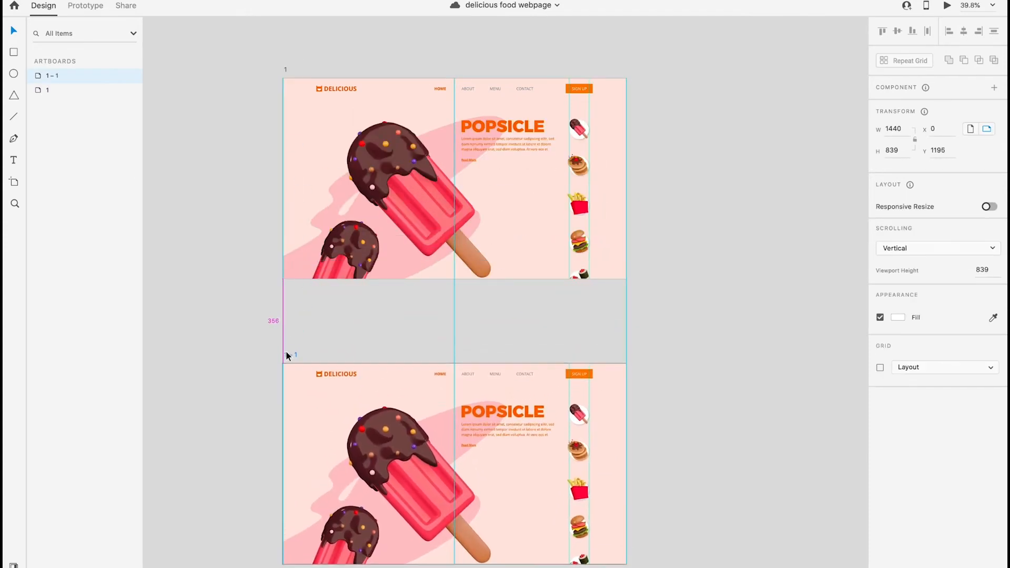
click(708, 295)
scroll(576, 299, down, 5)
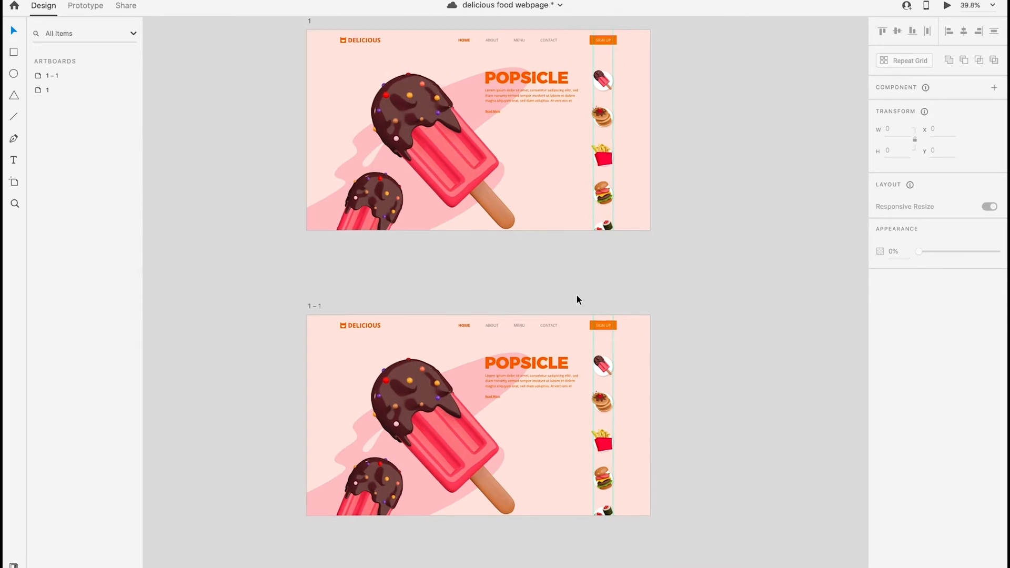
In the duplicate artboard's paragraph group, move the Read More link down to Y 452
scroll(524, 413, up, 5)
click(421, 368)
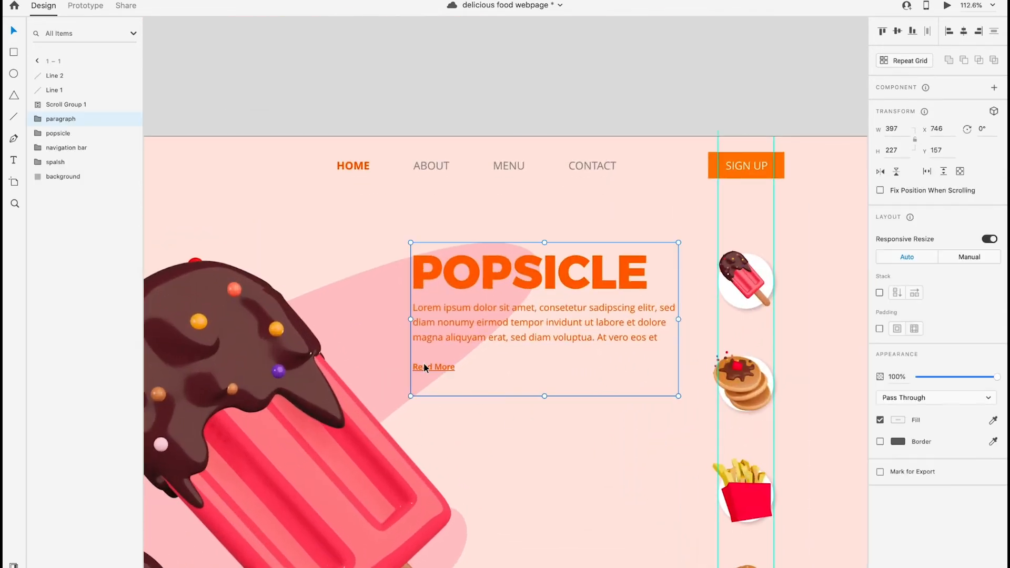
double_click(435, 367)
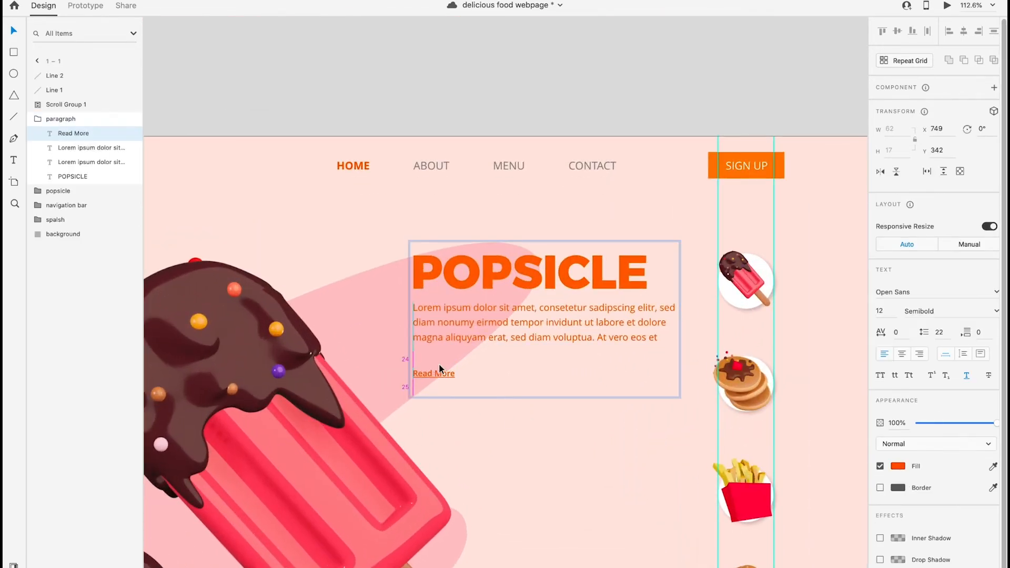
key(shift+Down)
key(shift+Down)
key(shift+Down)
key(shift+Down)
key(shift+Down)
key(shift+Down)
key(shift+Down)
key(shift+Down)
key(shift+Down)
key(shift+Down)
key(shift+Down)
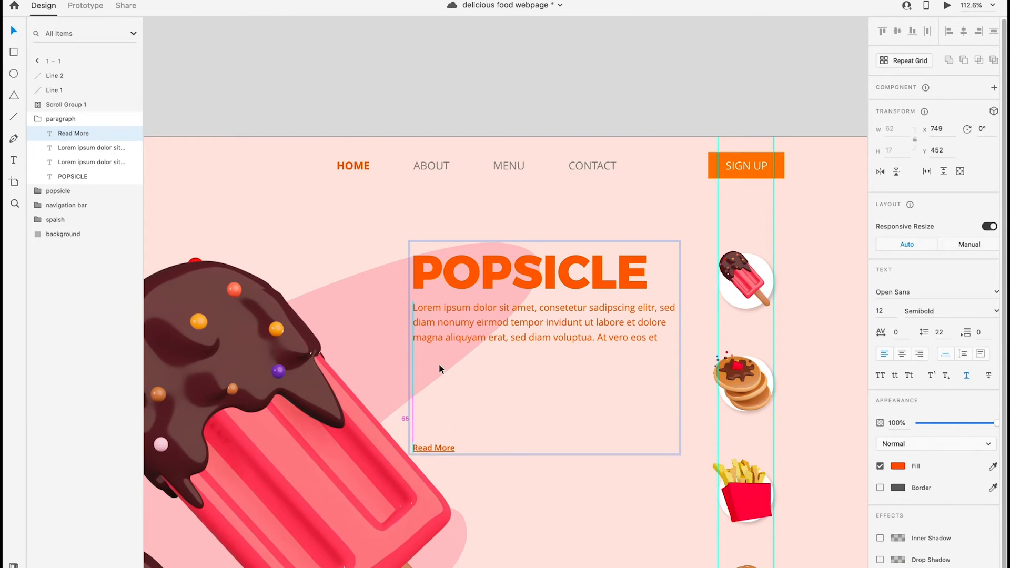
Raise the hidden second Lorem ipsum paragraph's opacity to 100% and move the Read More link up to Y 412 beneath it
click(450, 381)
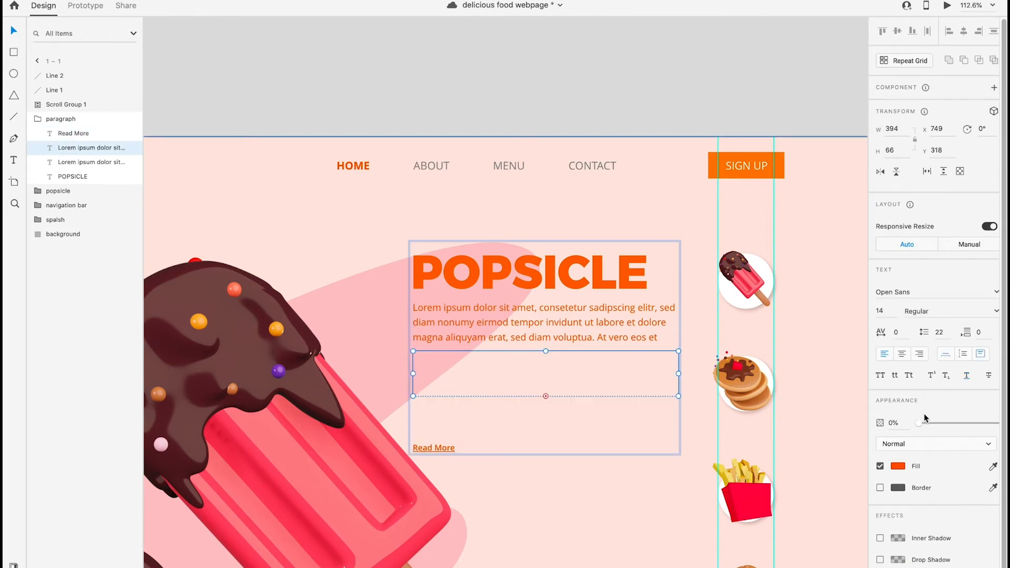
drag(924, 418, 997, 423)
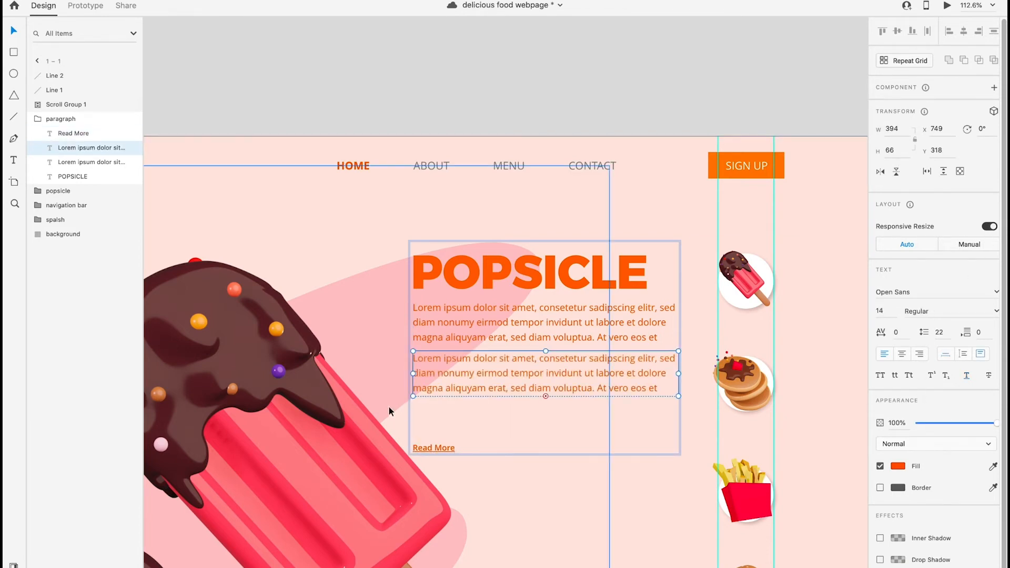
click(421, 448)
key(shift+Up)
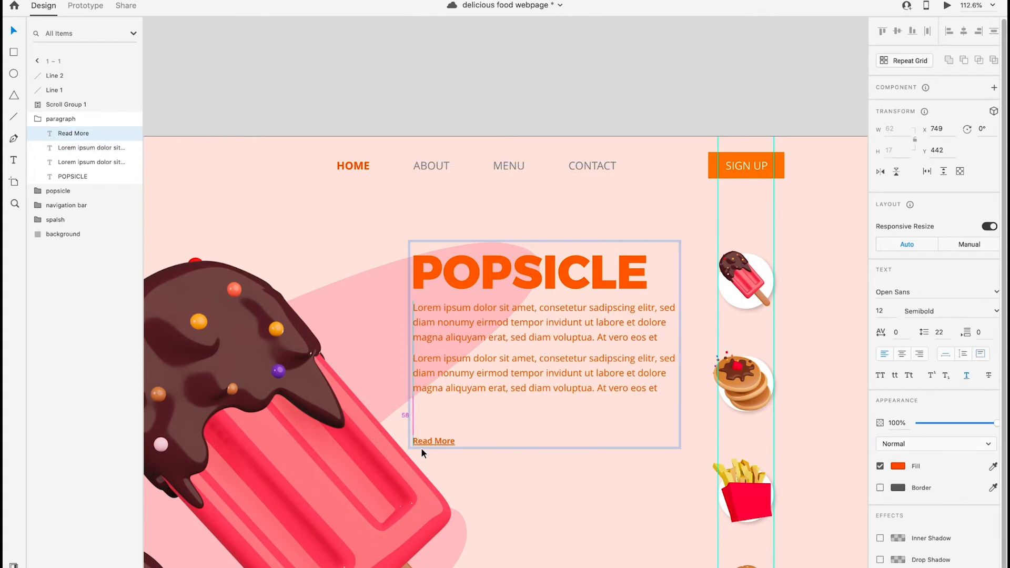
key(shift+Up)
key(shift+Up)
key(shift+Up)
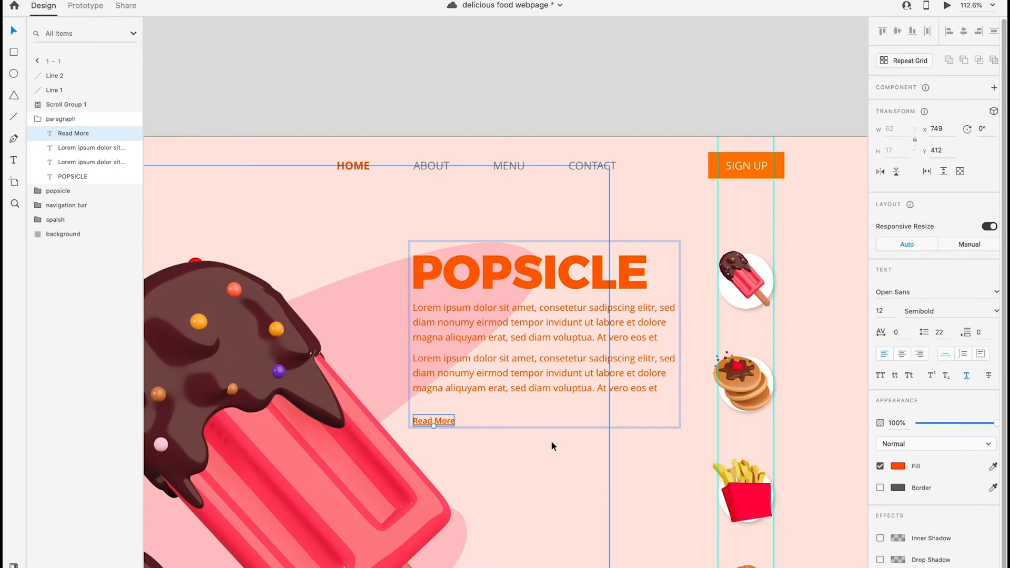
scroll(550, 437, down, 5)
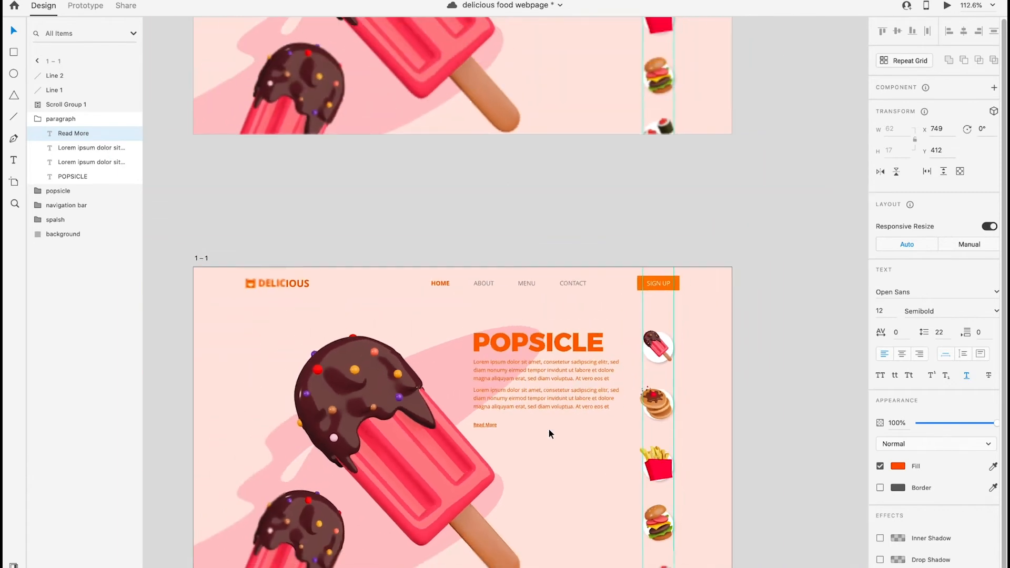
scroll(548, 429, up, 5)
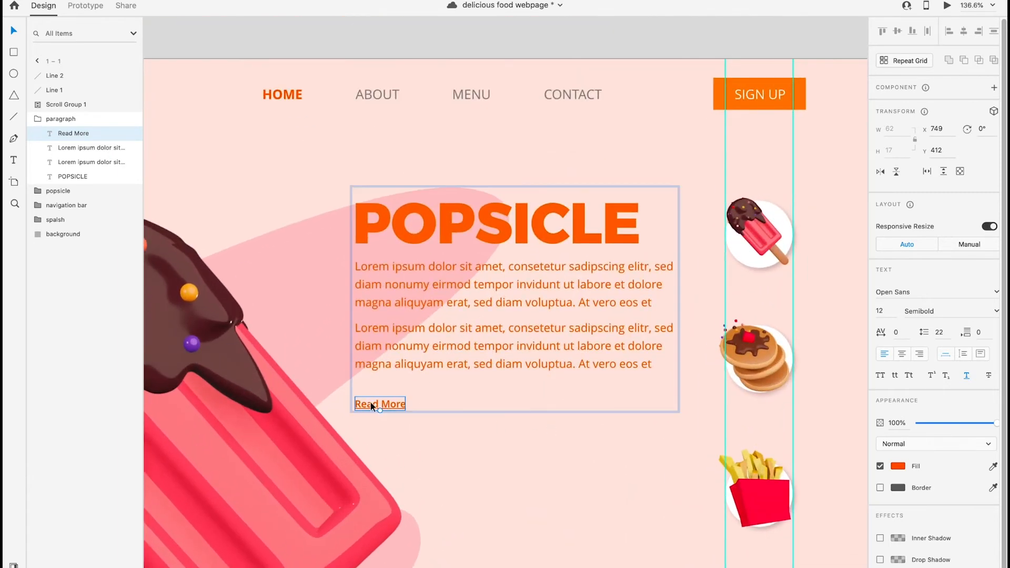
Change the duplicate artboard's Read More link text to Read Less
double_click(396, 403)
drag(381, 403, 417, 404)
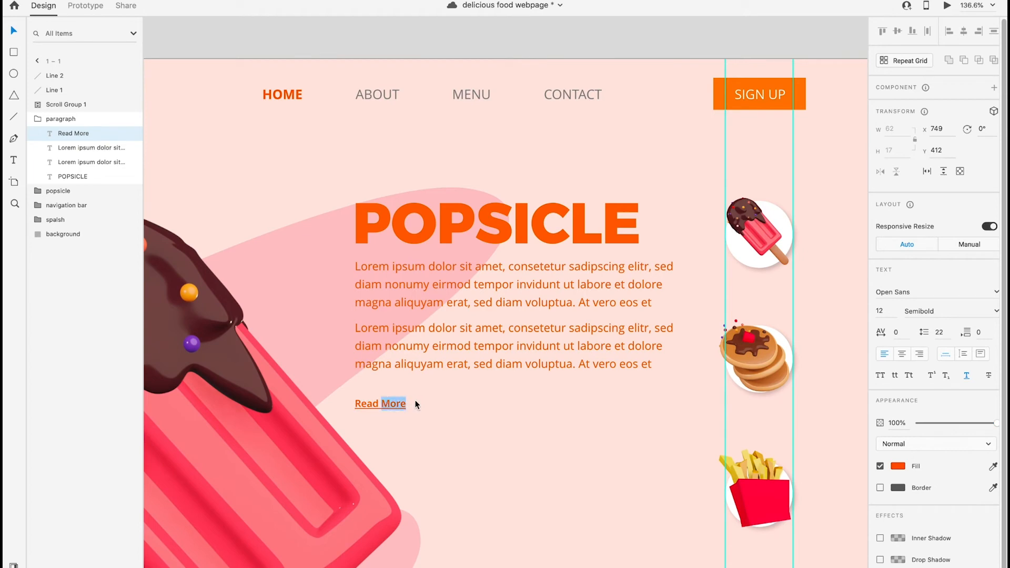
text(Less)
key(Escape)
key(Escape)
scroll(378, 259, down, 5)
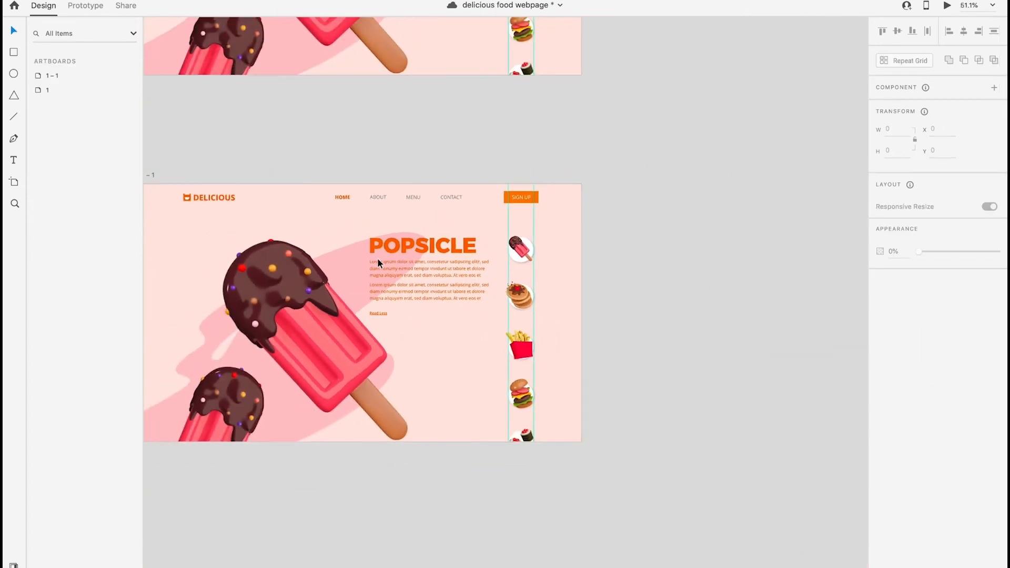
scroll(378, 259, down, 5)
scroll(374, 252, up, 2)
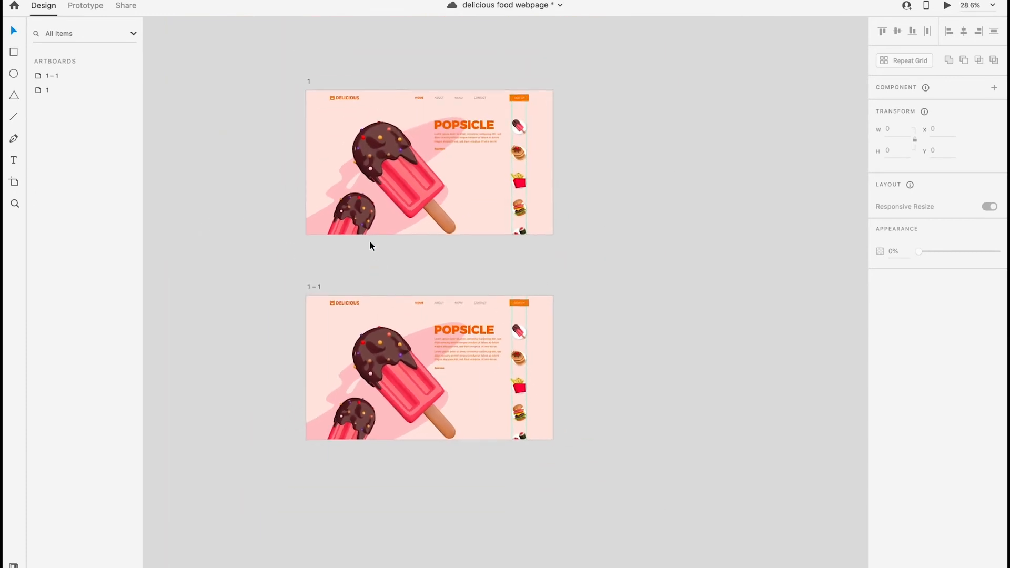
Prototype a tap interaction from artboard 1's Read More link to artboard 1 – 1
click(310, 82)
click(85, 6)
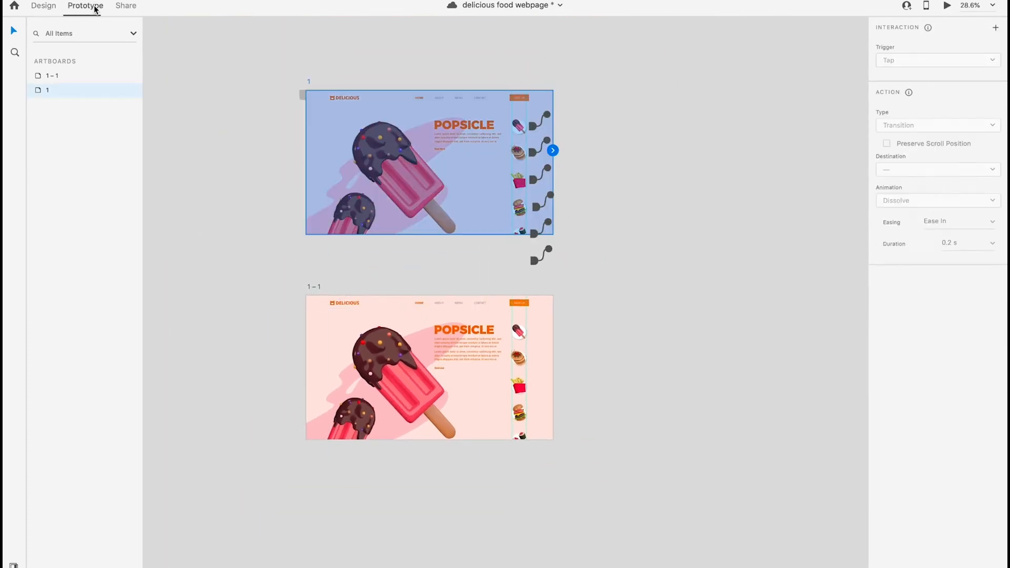
double_click(439, 149)
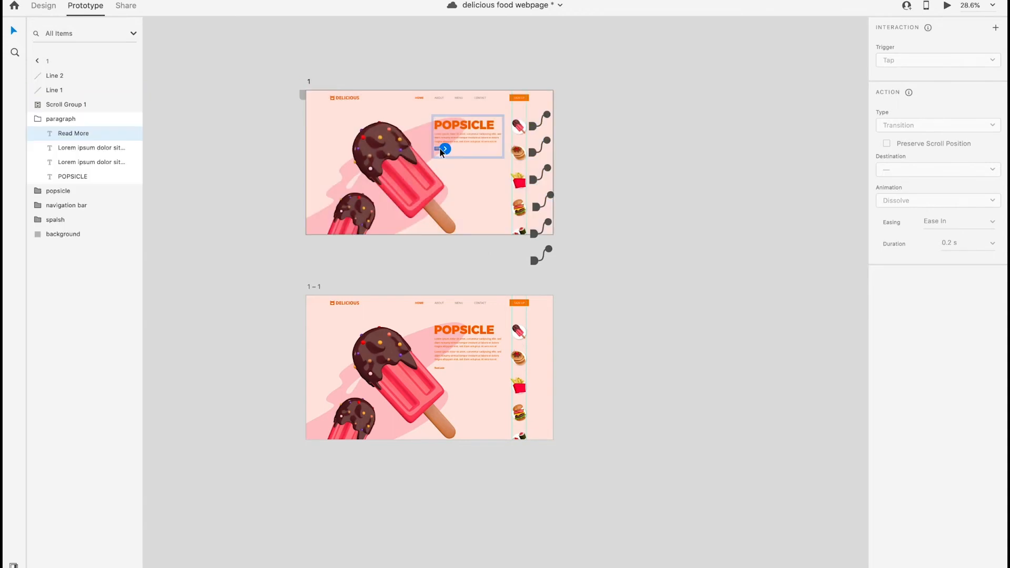
drag(445, 150, 409, 316)
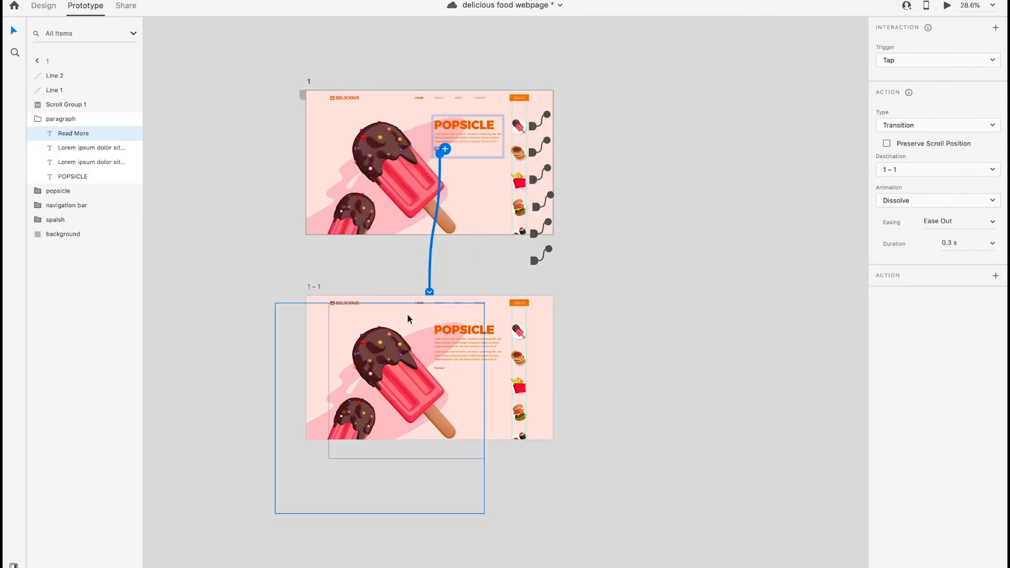
Set the Read More interaction to Auto-Animate with Ease In-Out easing and a 0.2 s duration
click(989, 223)
click(954, 269)
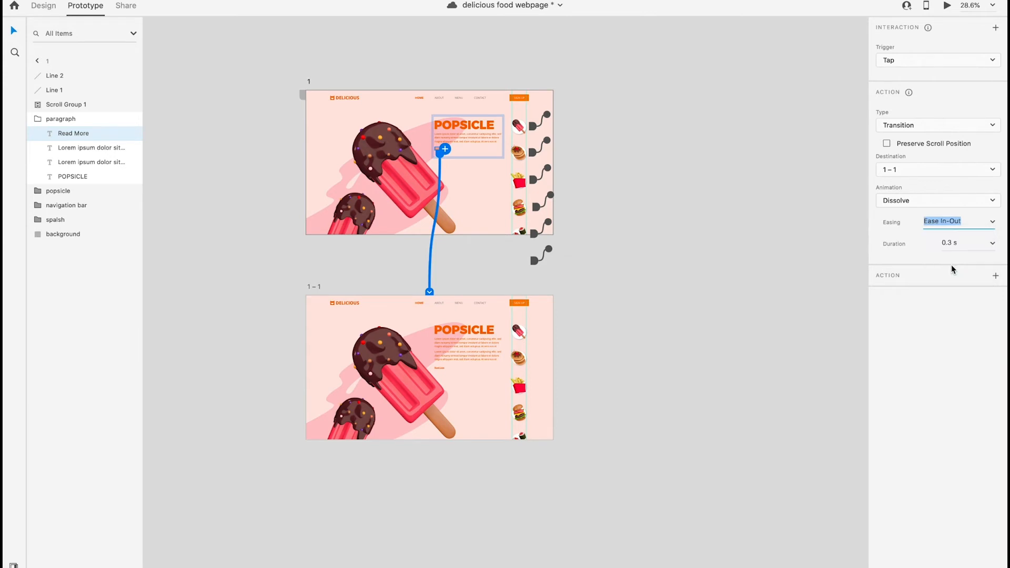
click(953, 129)
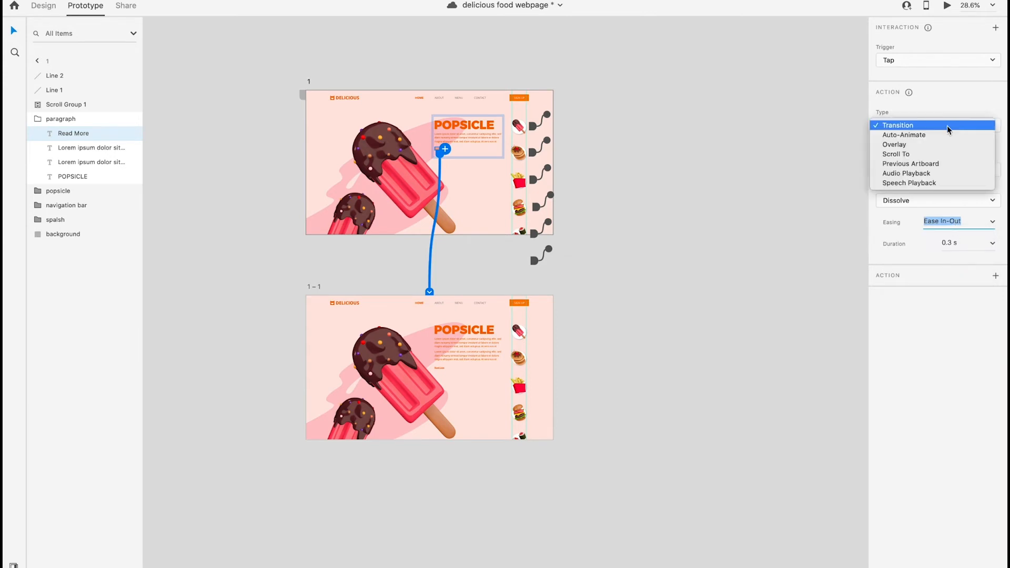
click(949, 134)
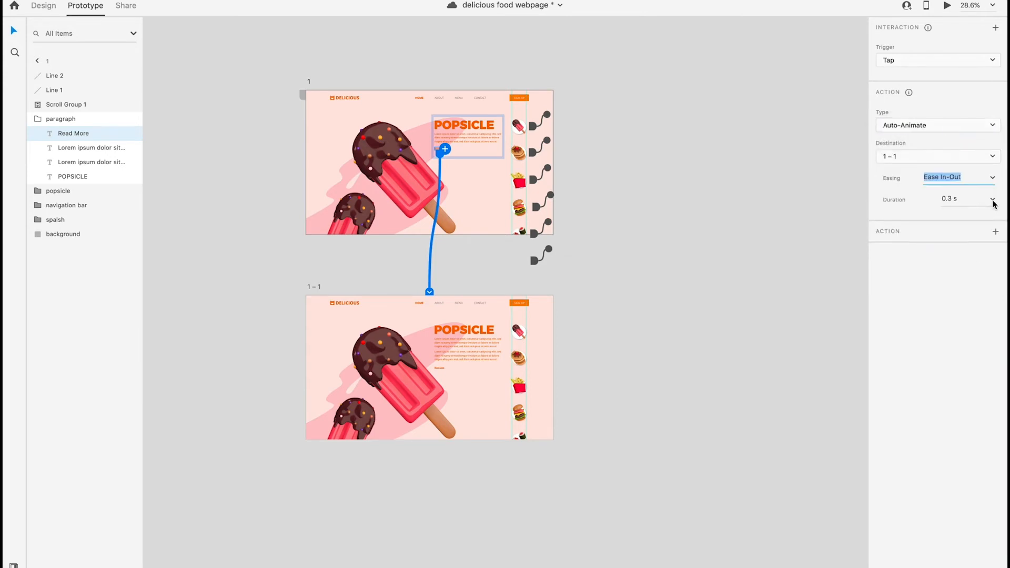
click(993, 201)
click(969, 214)
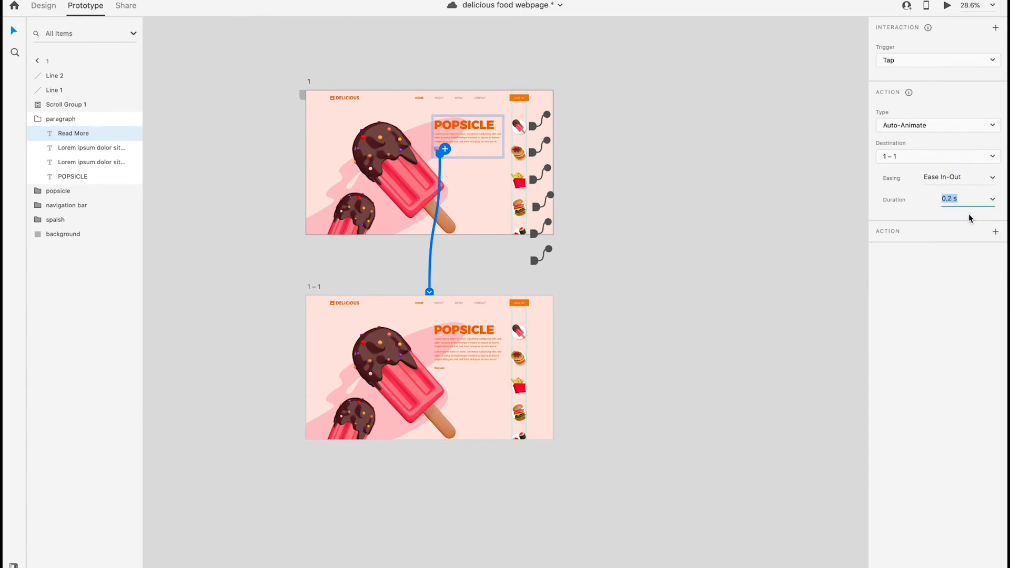
Preview artboard 1 and test the Read More link, then close the preview
click(309, 81)
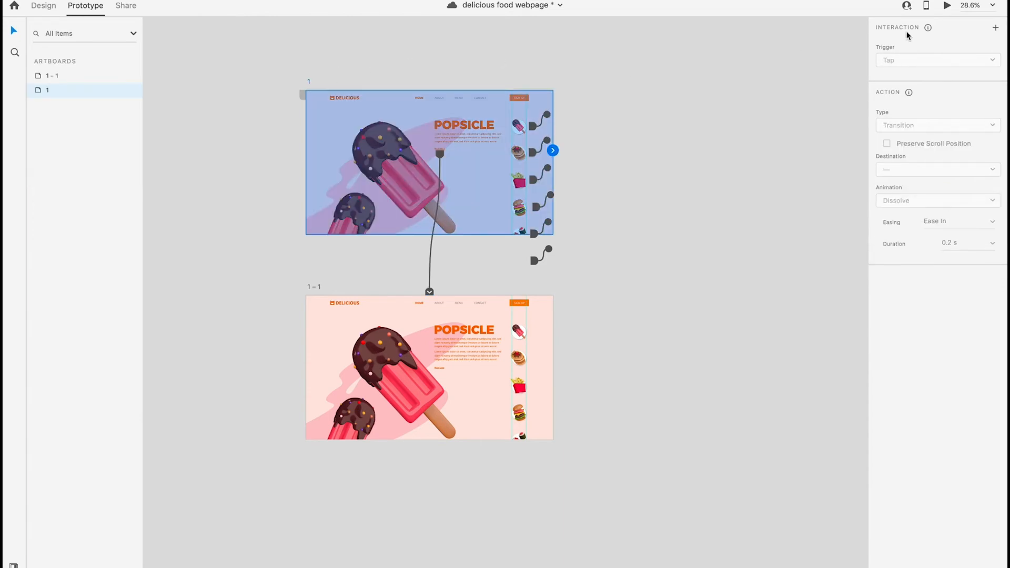
click(953, 6)
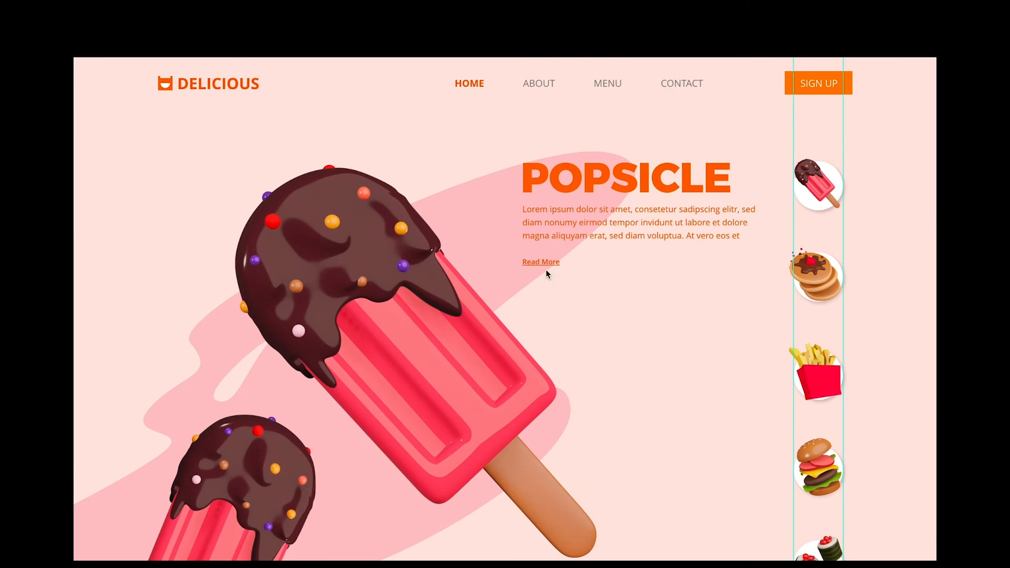
click(548, 262)
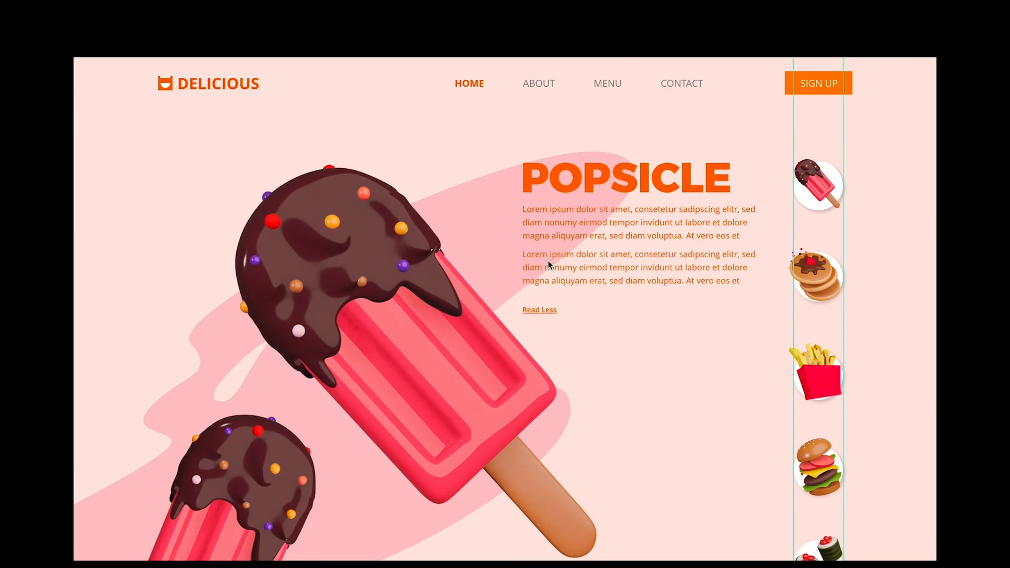
key(Escape)
scroll(537, 427, up, 5)
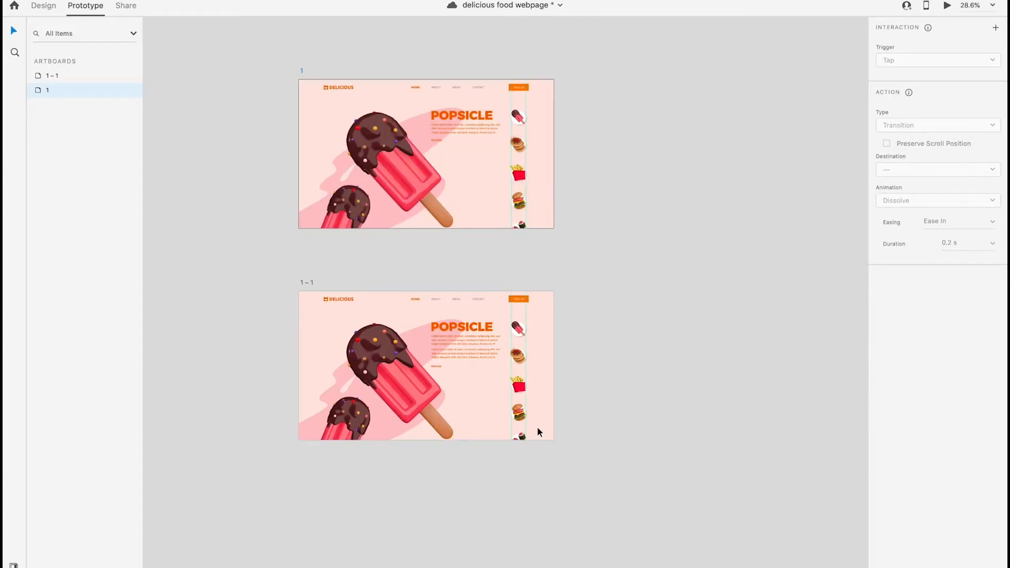
Set the Read More interaction's duration to 0.4 s
scroll(446, 388, up, 2)
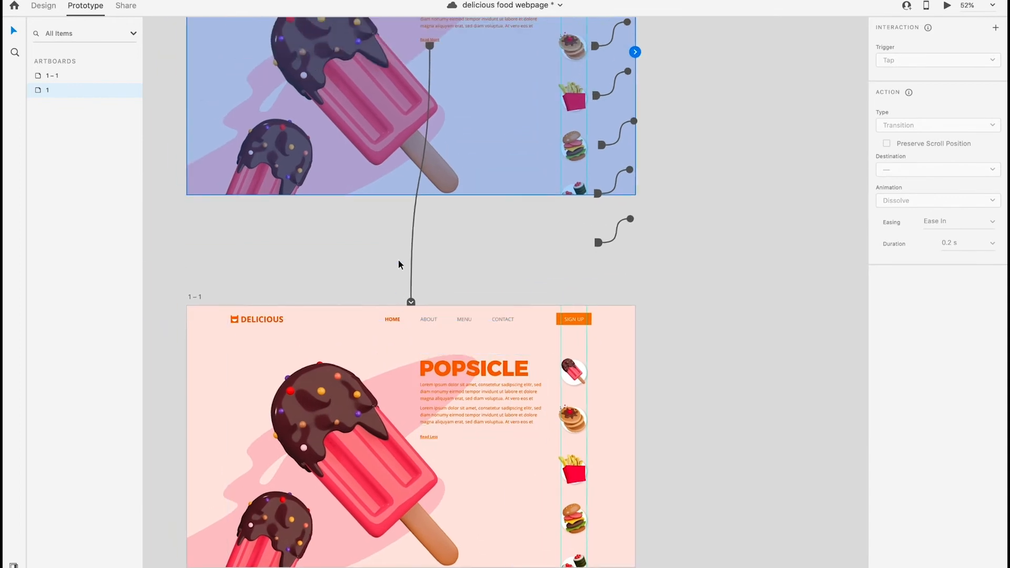
click(412, 261)
click(973, 200)
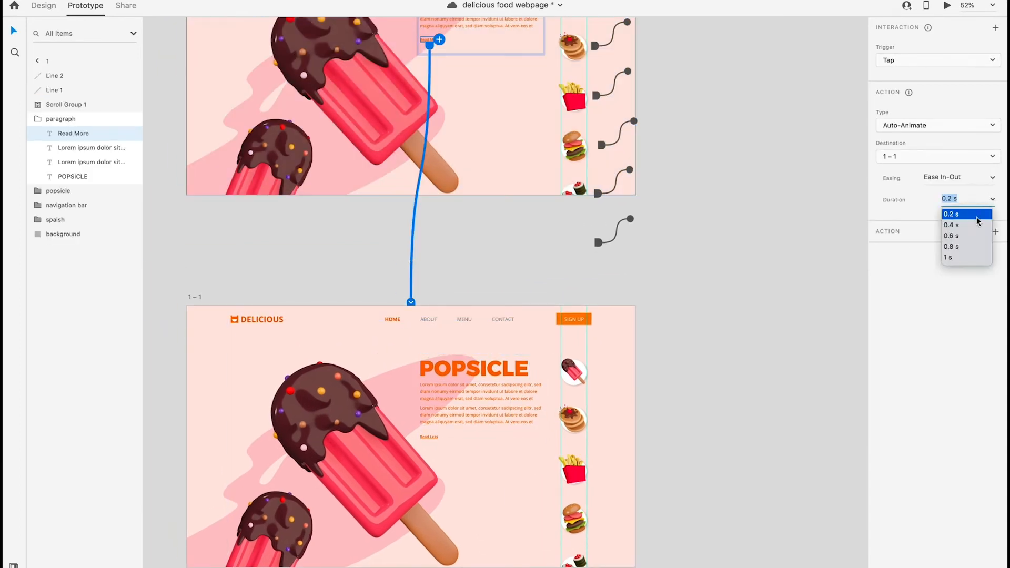
click(952, 225)
scroll(752, 307, down, 5)
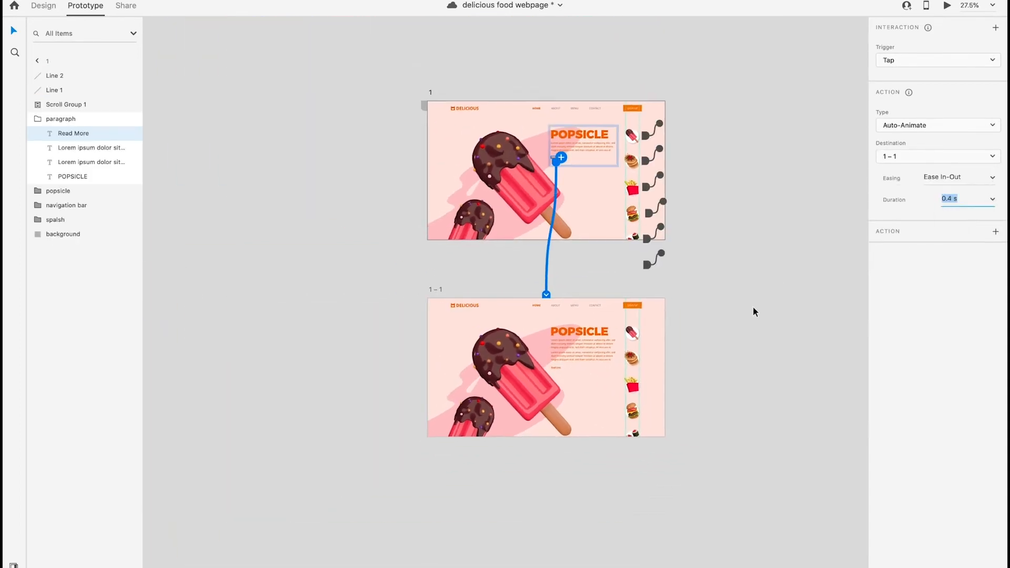
Link the Read Less text on artboard 1 – 1 back to artboard 1
scroll(602, 393, up, 5)
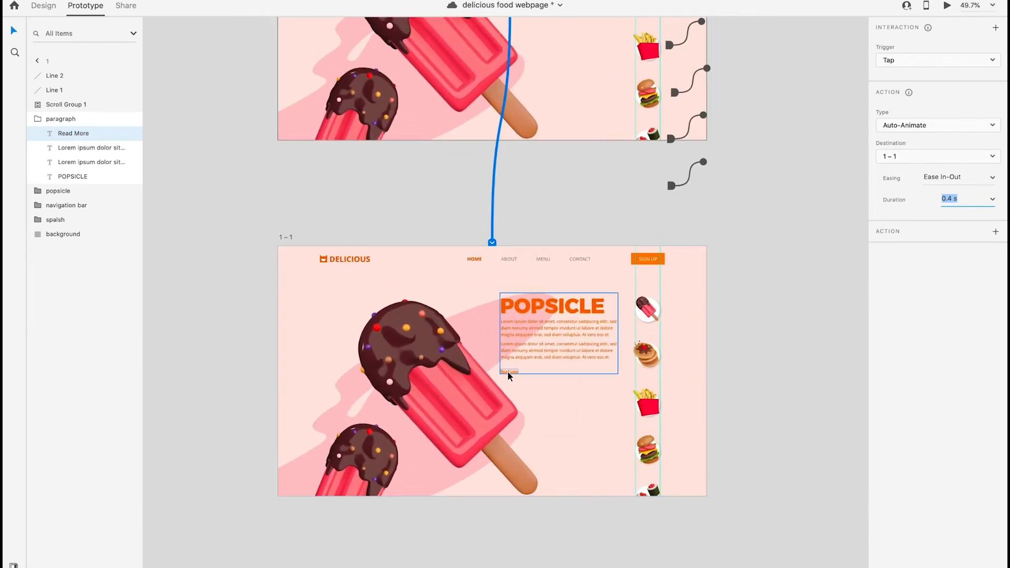
click(507, 372)
drag(518, 372, 574, 123)
scroll(574, 123, down, 5)
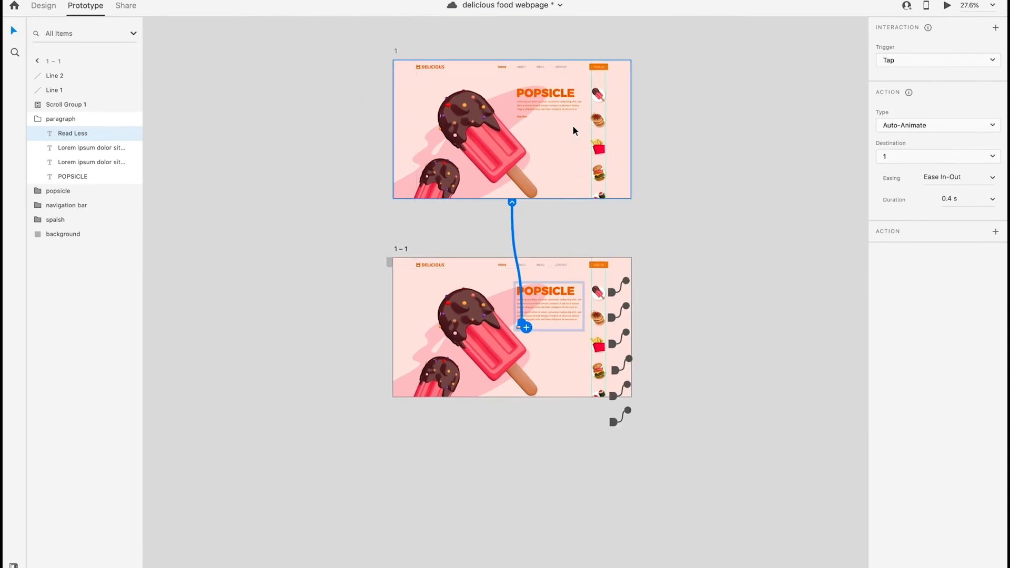
Preview artboard 1 and toggle the paragraph with the Read More and Read Less links
click(397, 51)
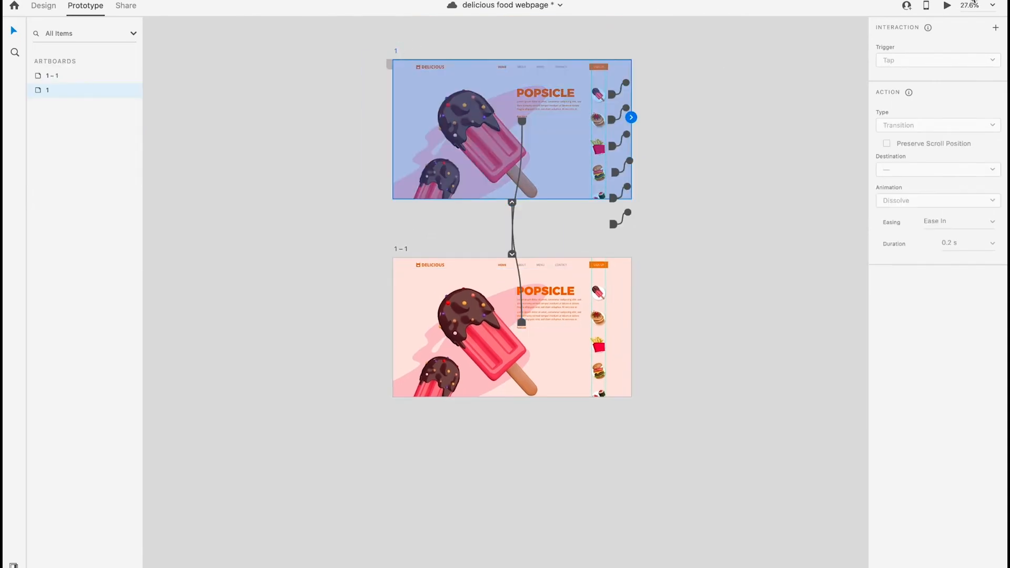
click(947, 6)
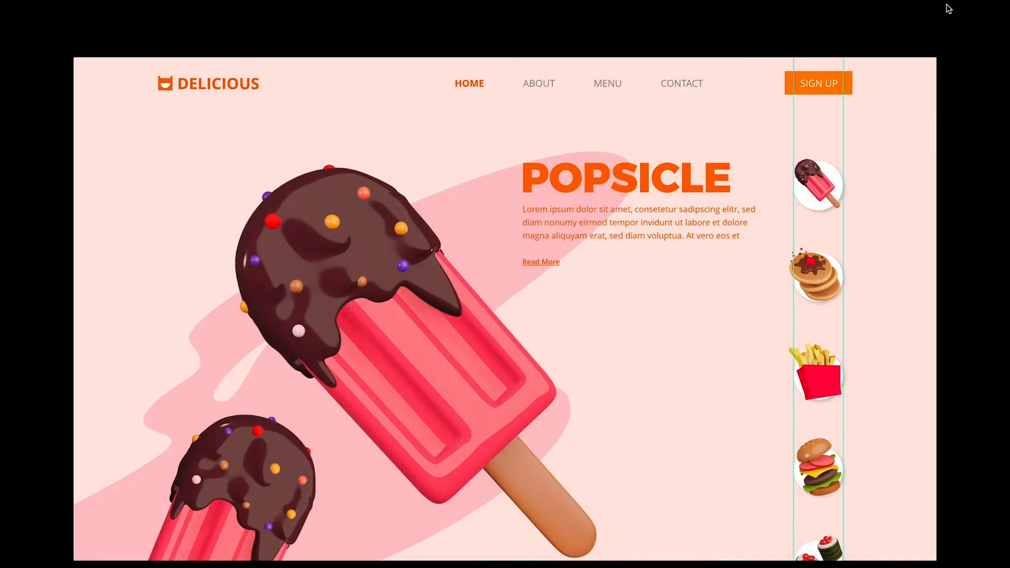
click(532, 264)
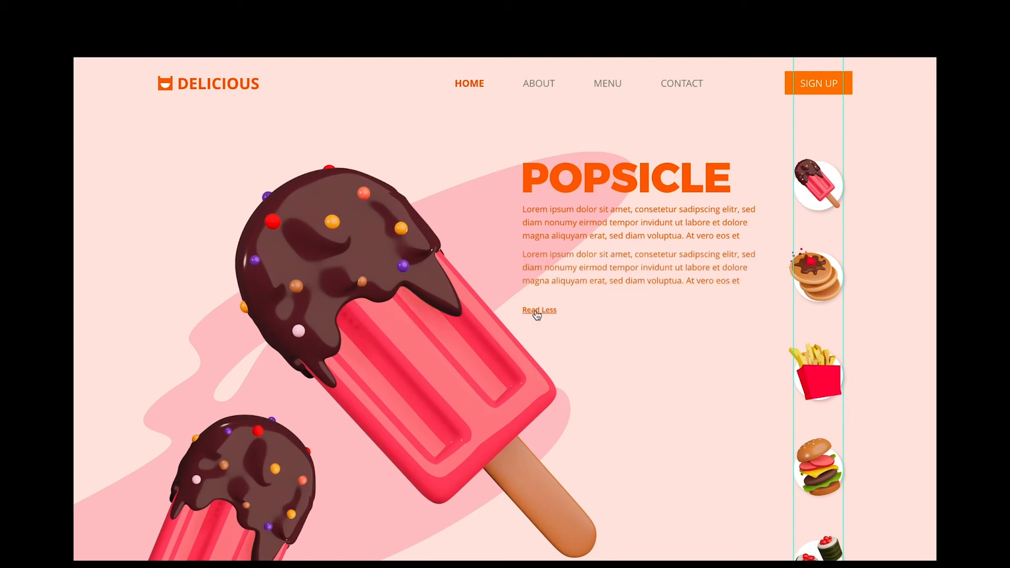
click(537, 311)
click(541, 263)
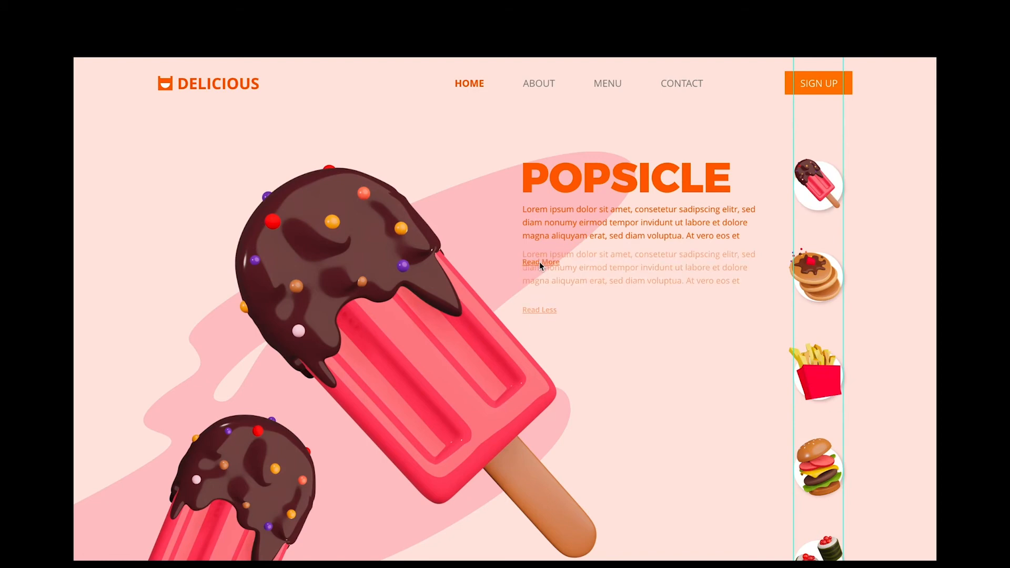
click(542, 310)
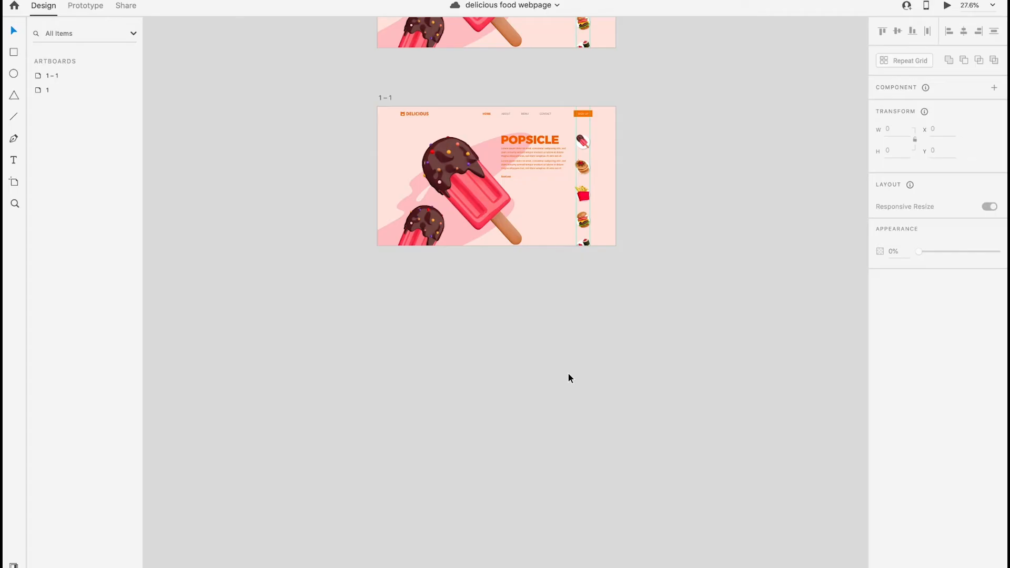
Duplicate artboard 1 – 1 directly below itself and set the copy's popsicle and splash groups to 0% opacity
drag(390, 96, 388, 301)
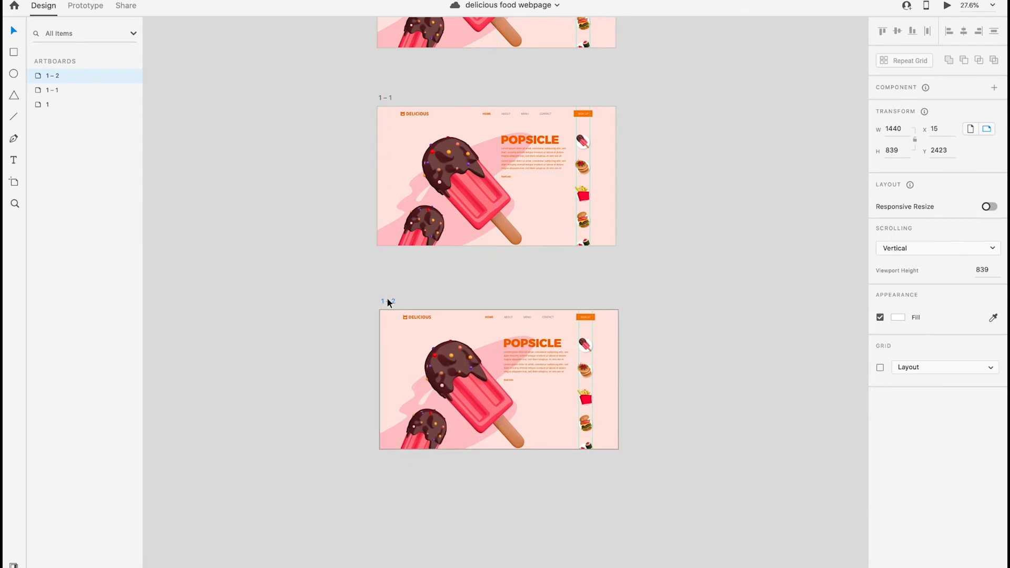
scroll(387, 299, down, 2)
click(484, 342)
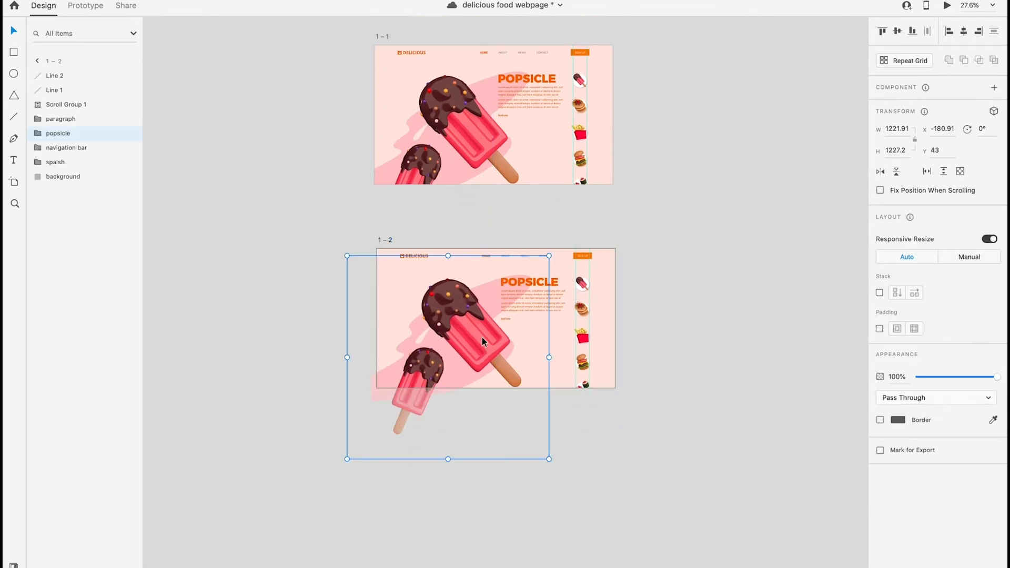
drag(997, 377, 918, 378)
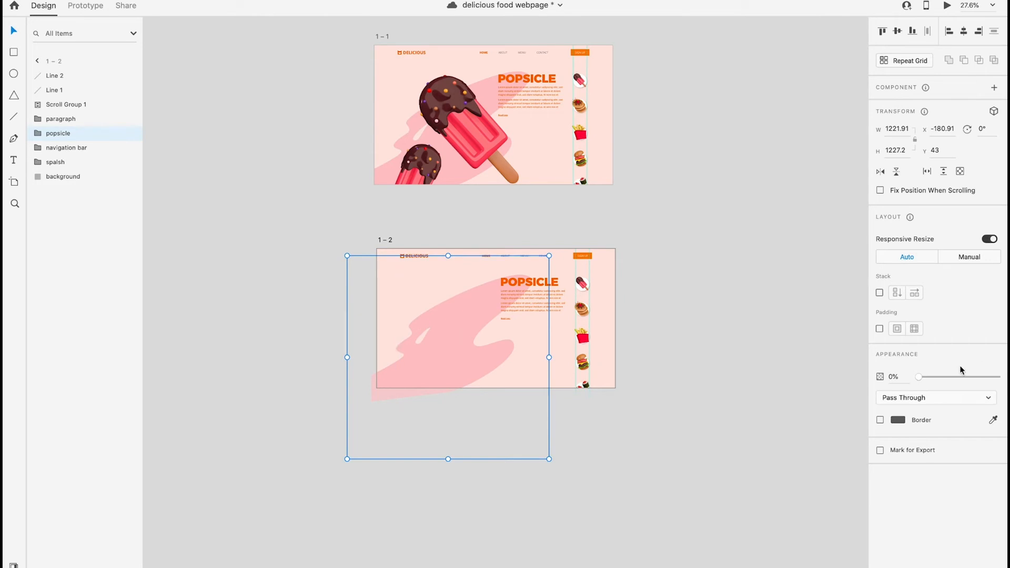
click(57, 162)
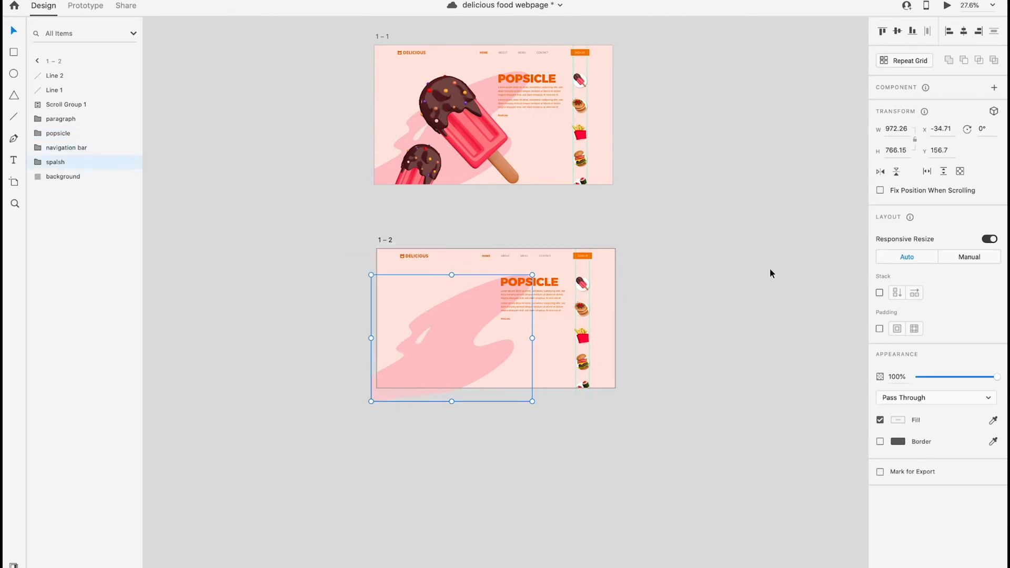
drag(992, 376, 902, 378)
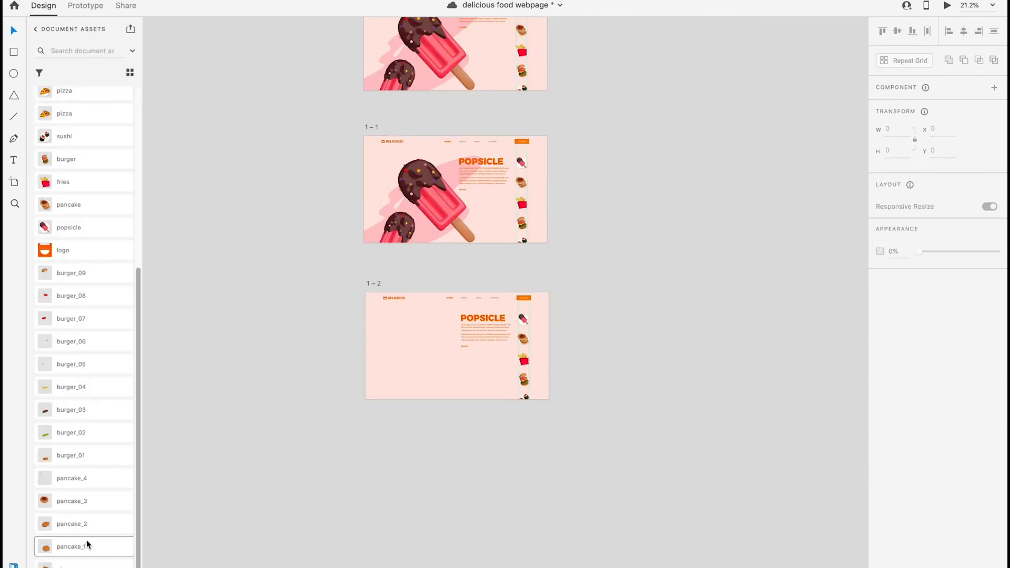
Place the pancake_1 to pancake_4 assets on the pasteboard below artboard 1 – 2 and align their horizontal centers
shift+click(96, 481)
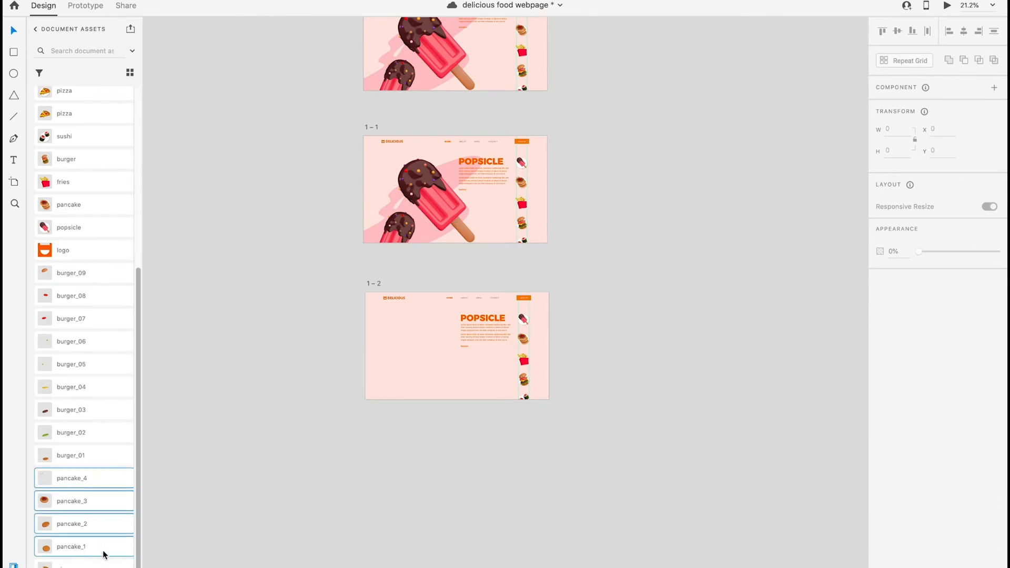
drag(103, 554, 414, 531)
scroll(416, 527, down, 2)
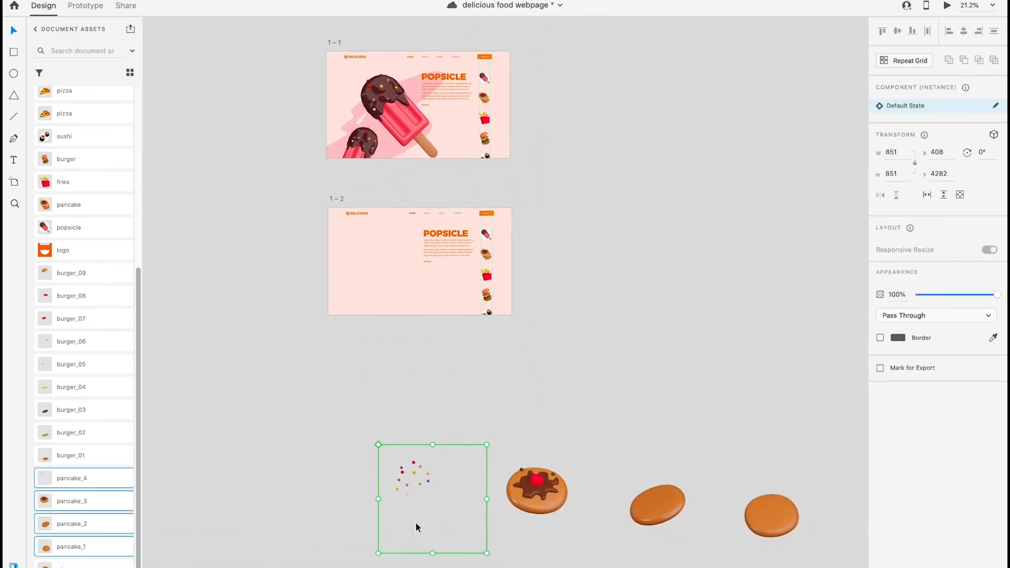
drag(323, 424, 837, 556)
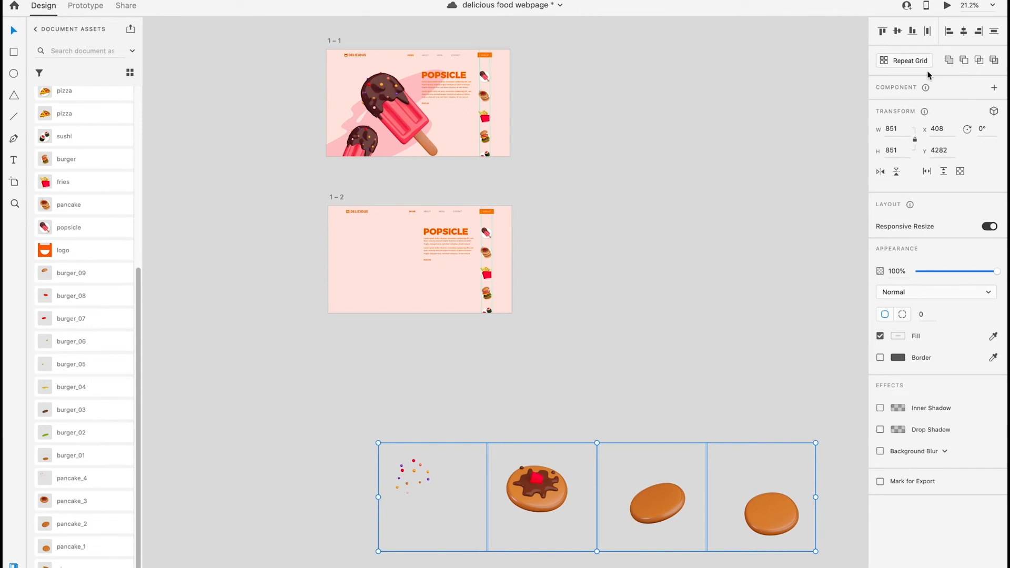
click(963, 32)
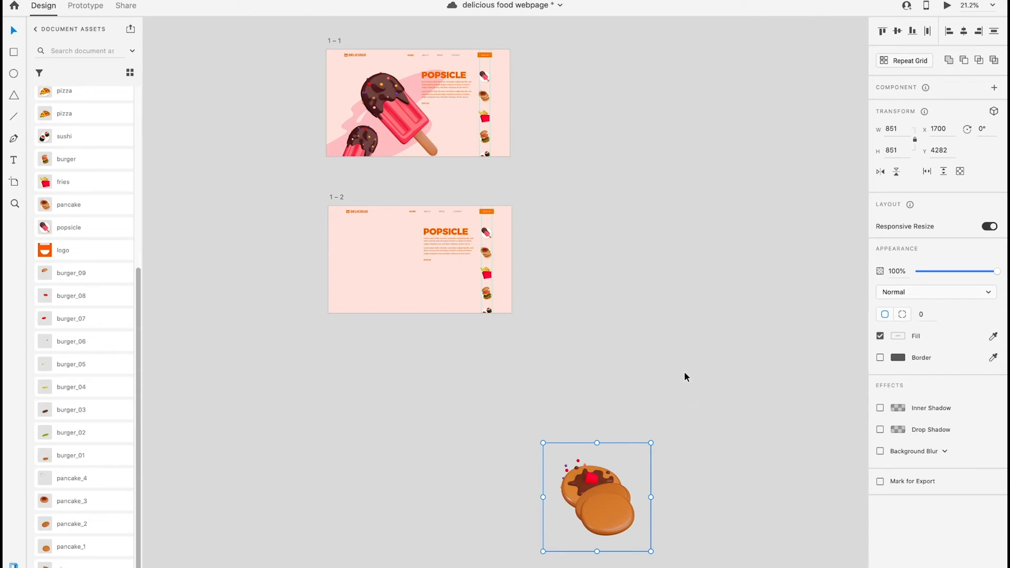
Reorder the pancake layers on the pasteboard so pancake_4 is on top, followed by pancake_3, pancake_2 and pancake_1
click(596, 500)
click(13, 567)
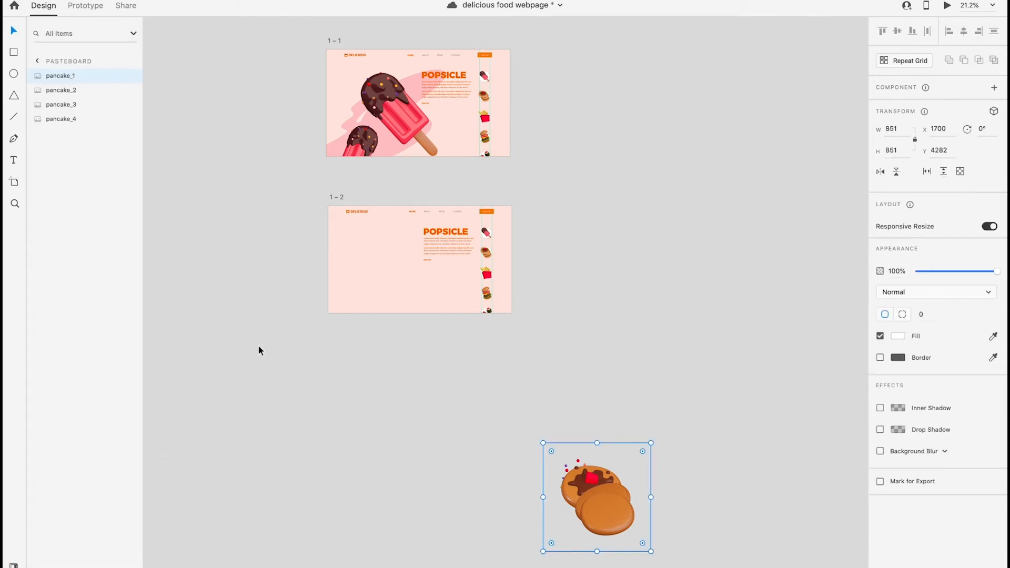
drag(74, 78, 75, 121)
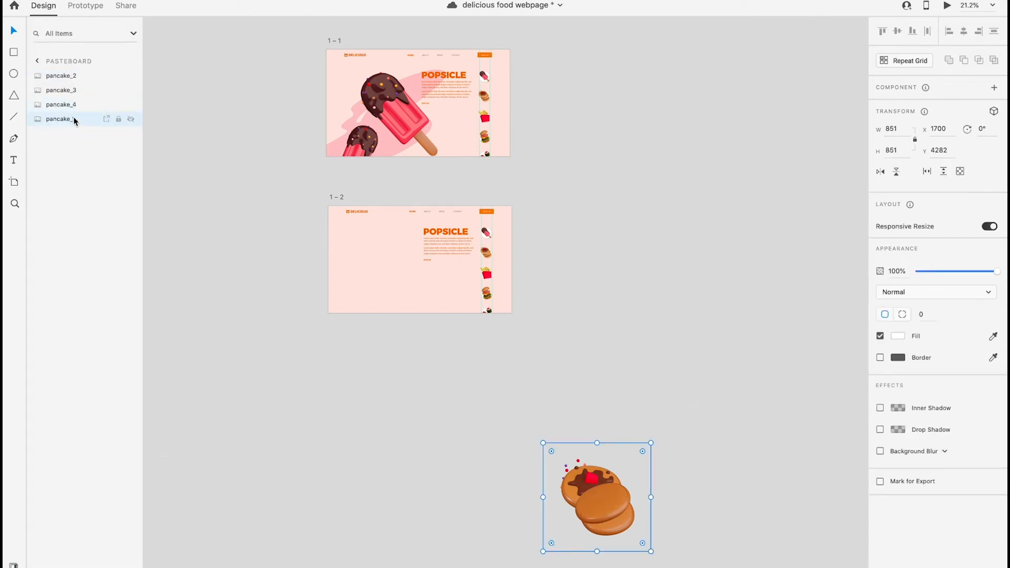
mouse_move(79, 79)
mouse_down()
mouse_move(81, 106)
mouse_move(77, 97)
mouse_up()
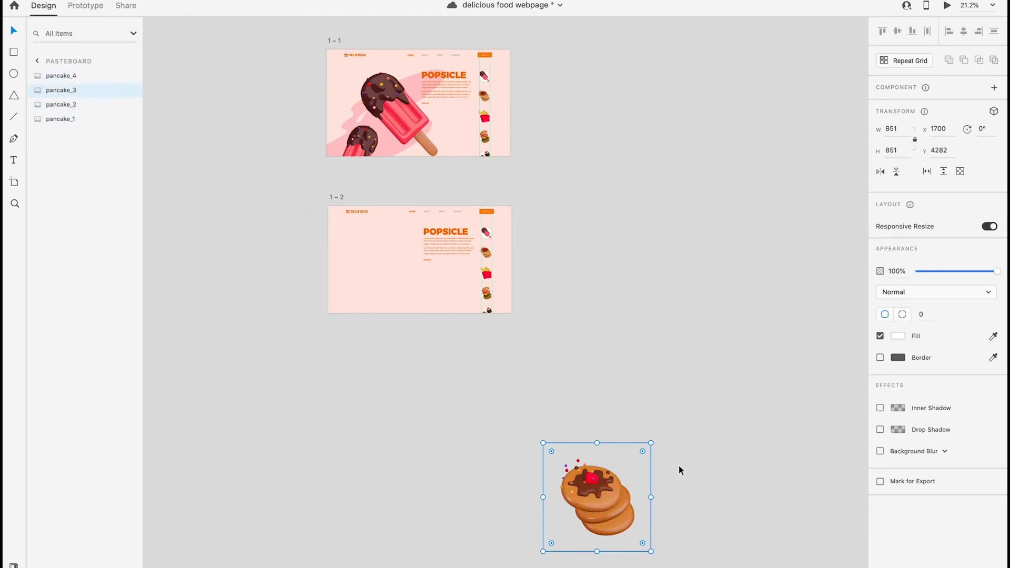
Group the four pancake images and rename the group as pancake
drag(693, 552, 554, 455)
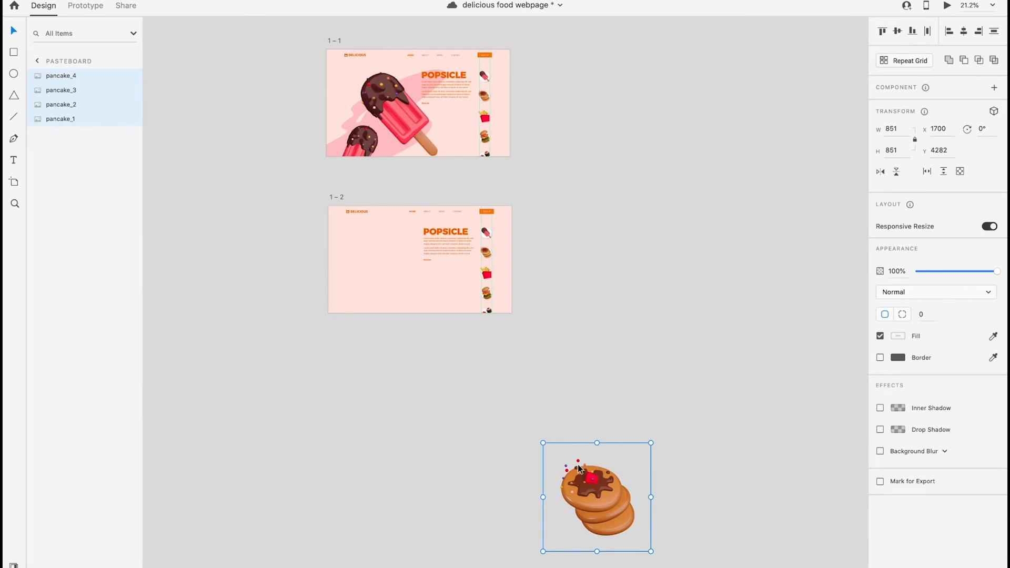
key(ctrl+g)
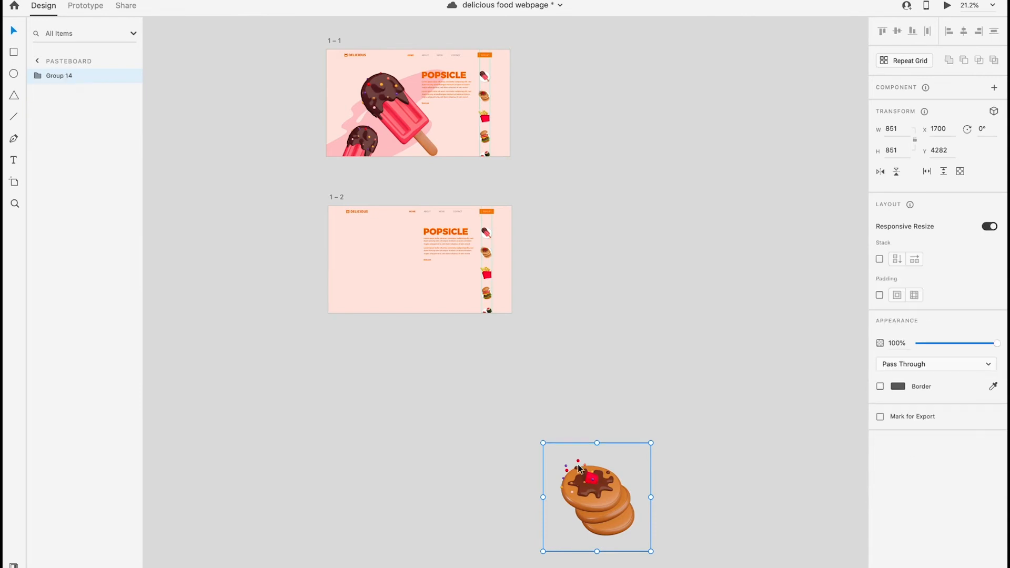
right_click(56, 77)
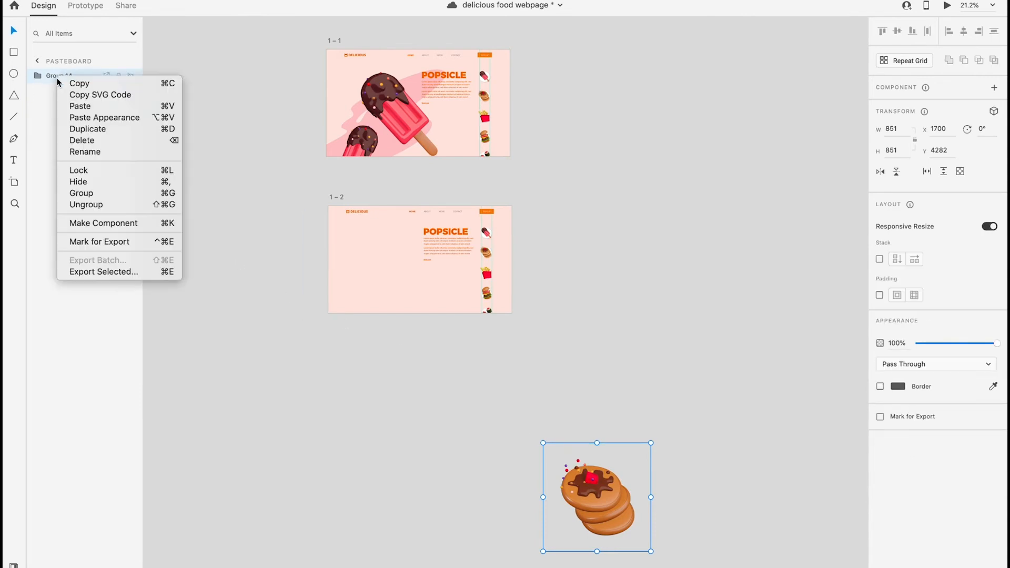
click(98, 154)
text(pancake)
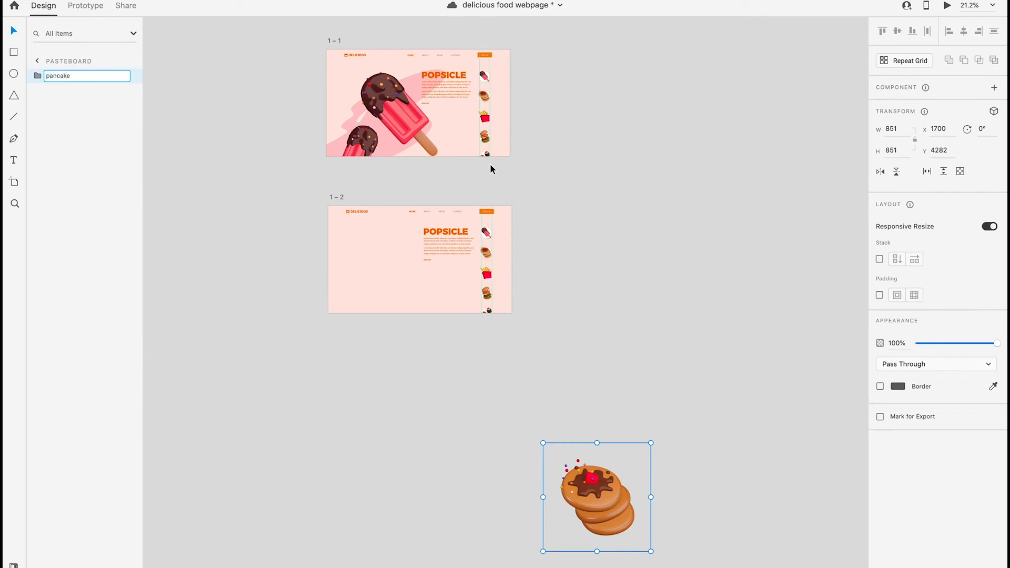
key(Return)
click(591, 273)
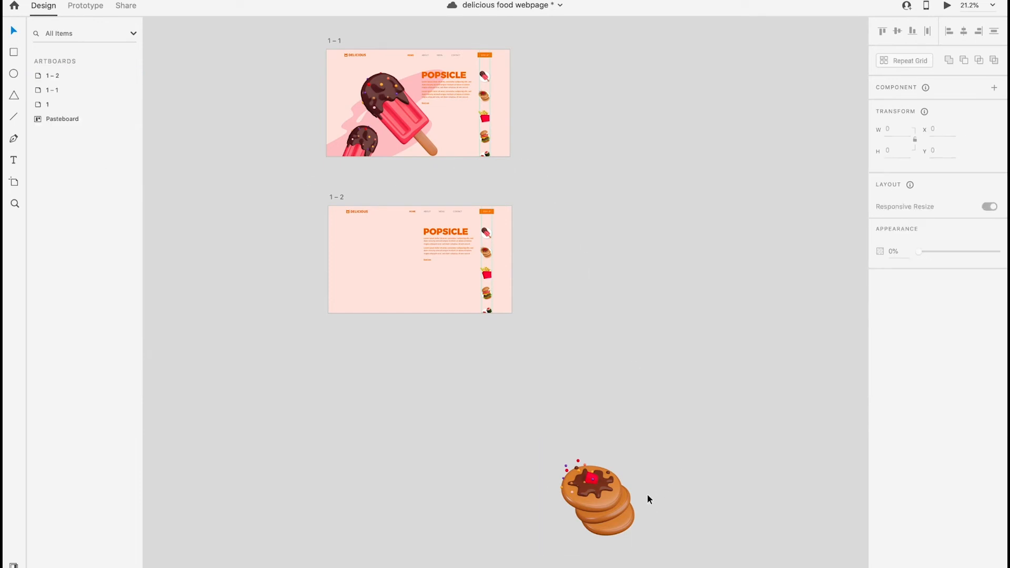
Move the pancake group from the pasteboard onto artboard 1 – 2, beside the POPSICLE text
drag(632, 497, 406, 271)
scroll(406, 270, up, 4)
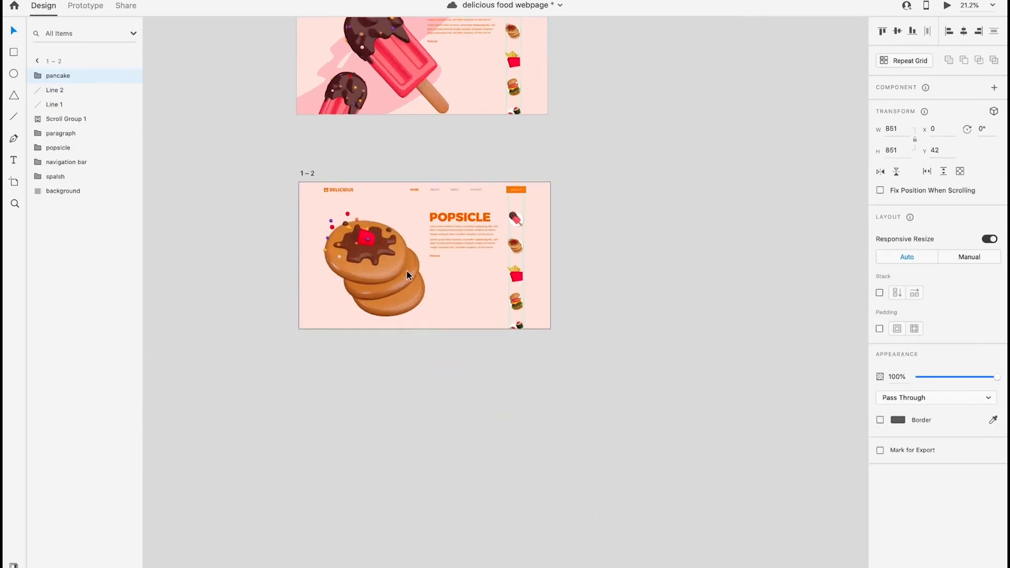
scroll(406, 271, up, 3)
scroll(407, 271, up, 3)
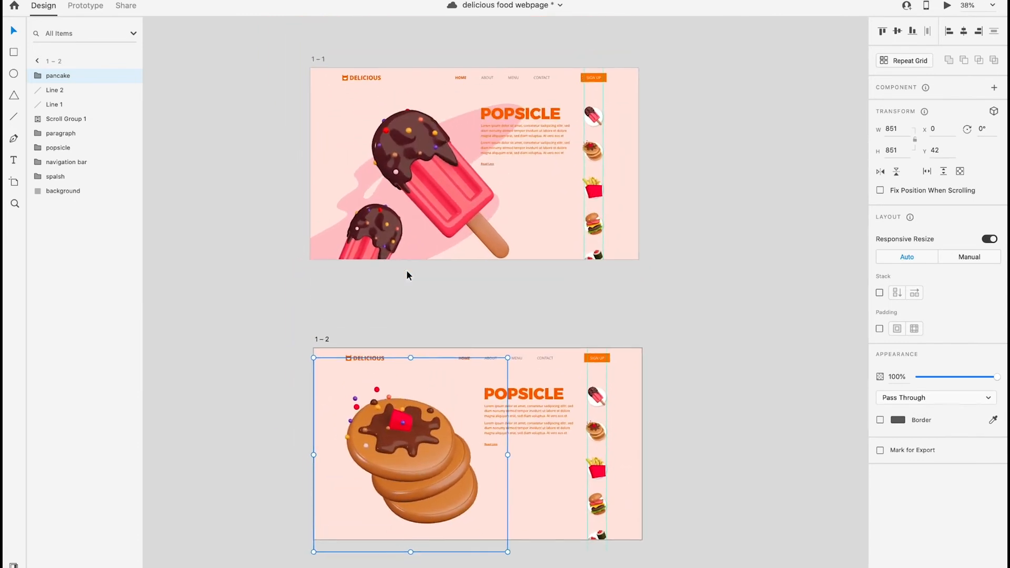
scroll(407, 273, down, 2)
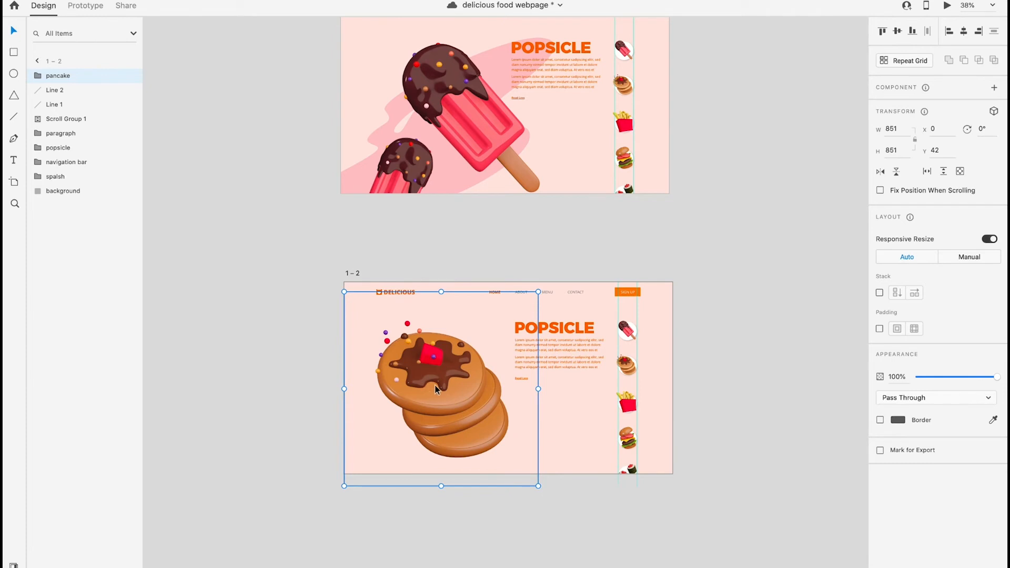
Fill the background rectangle of artboard 1 – 2 with the saved yellow #FFF49B
click(664, 329)
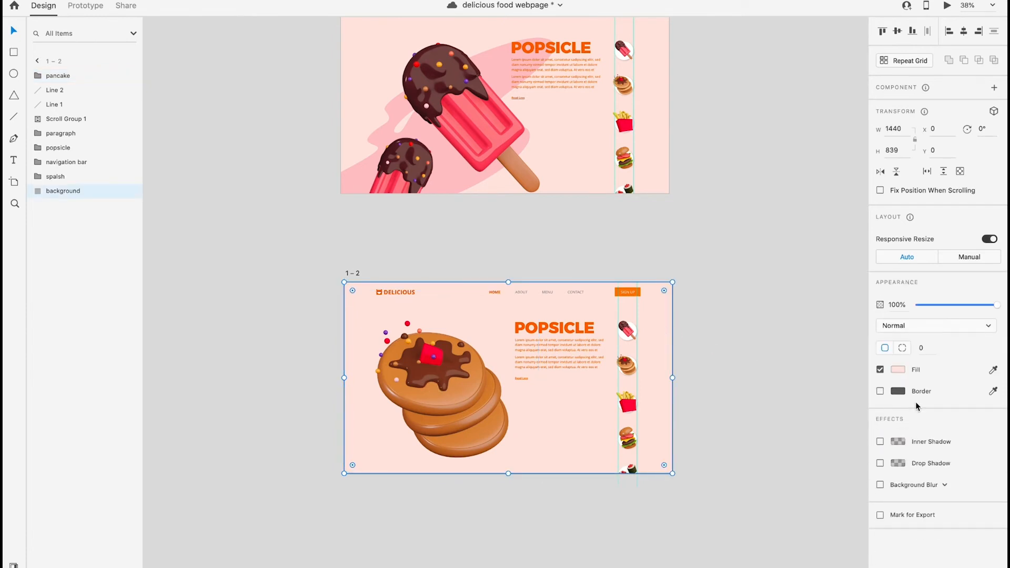
click(15, 565)
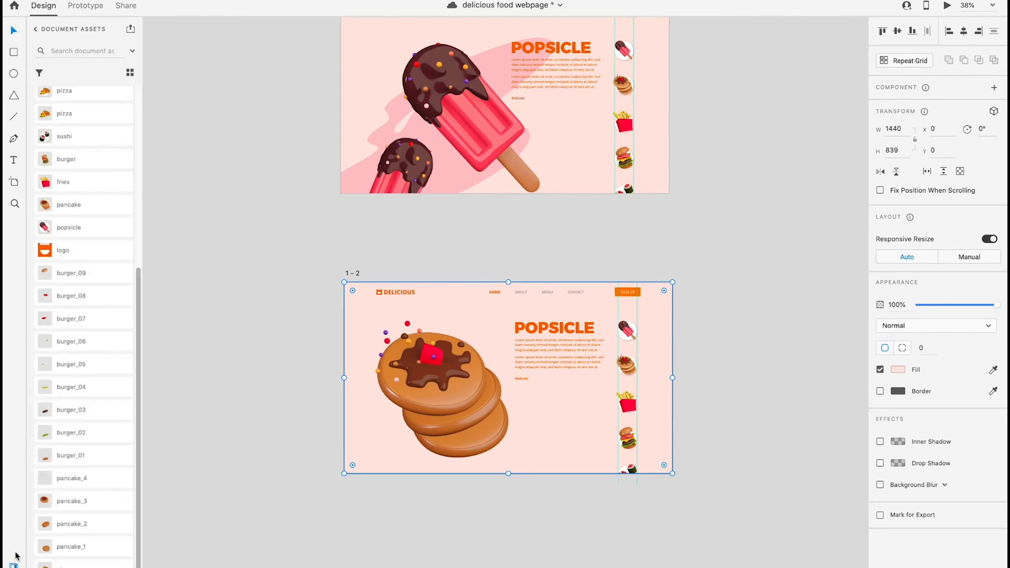
scroll(77, 311, up, 5)
scroll(77, 310, up, 3)
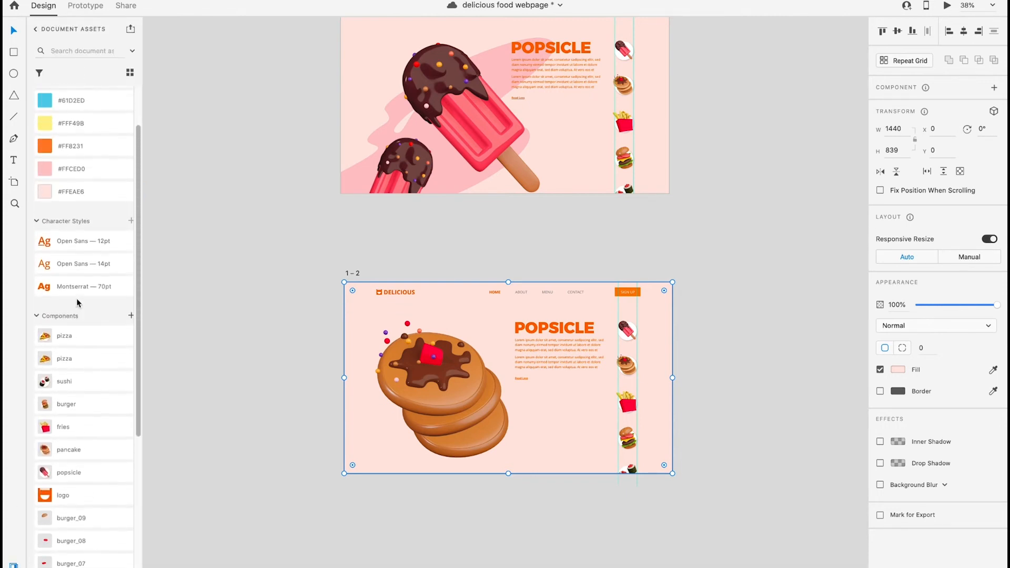
click(108, 123)
scroll(295, 459, down, 3)
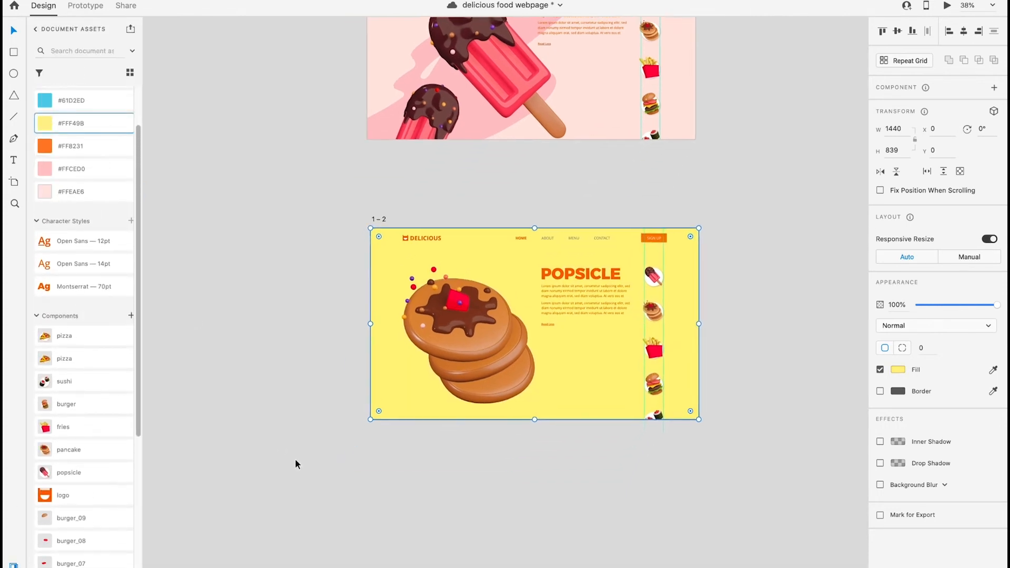
Draw a closed, curvy splash shape about 910 × 820 px around the pancakes on artboard 1 – 2 with the Pen tool
click(300, 368)
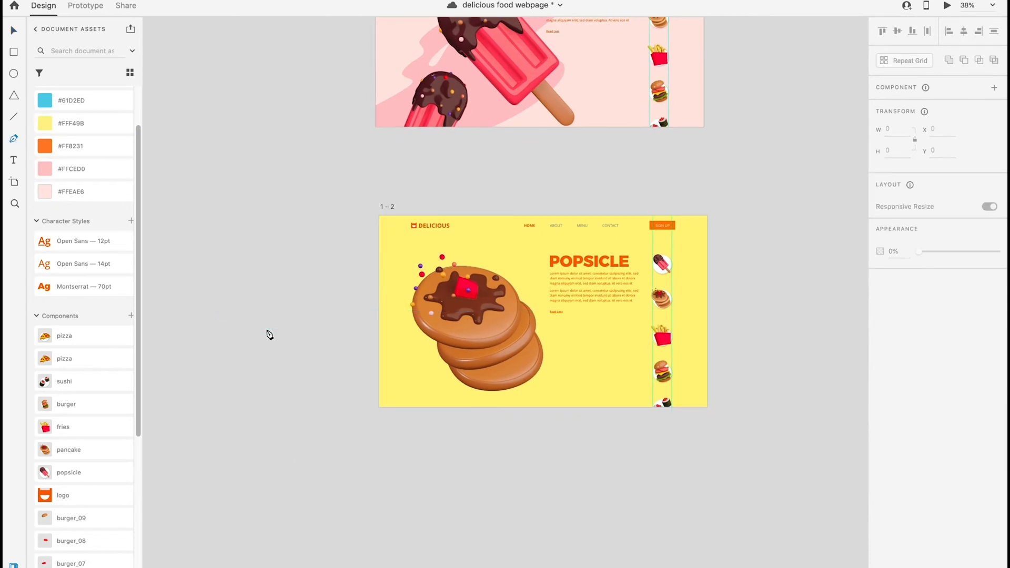
click(363, 355)
click(439, 311)
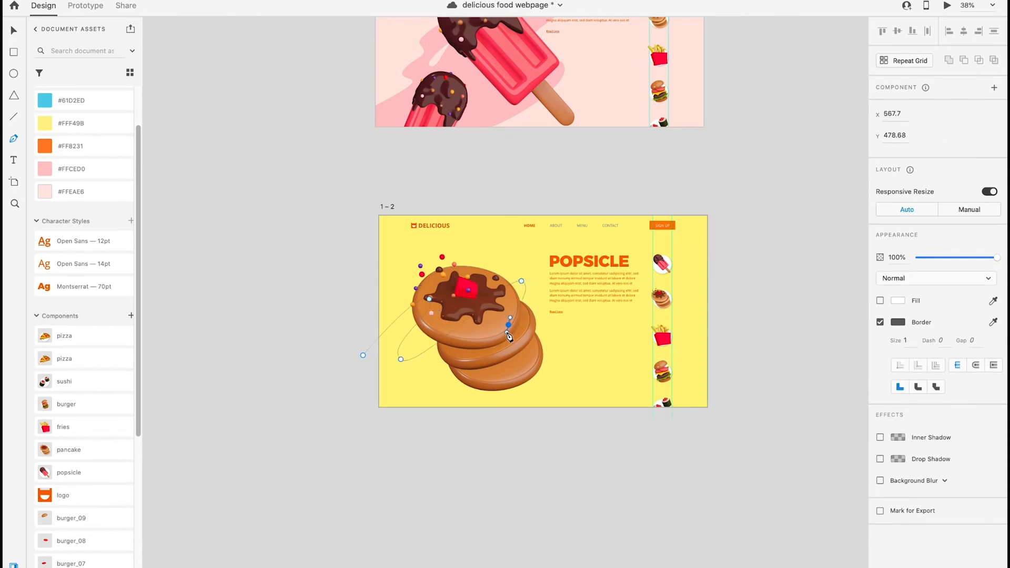
drag(538, 268, 552, 270)
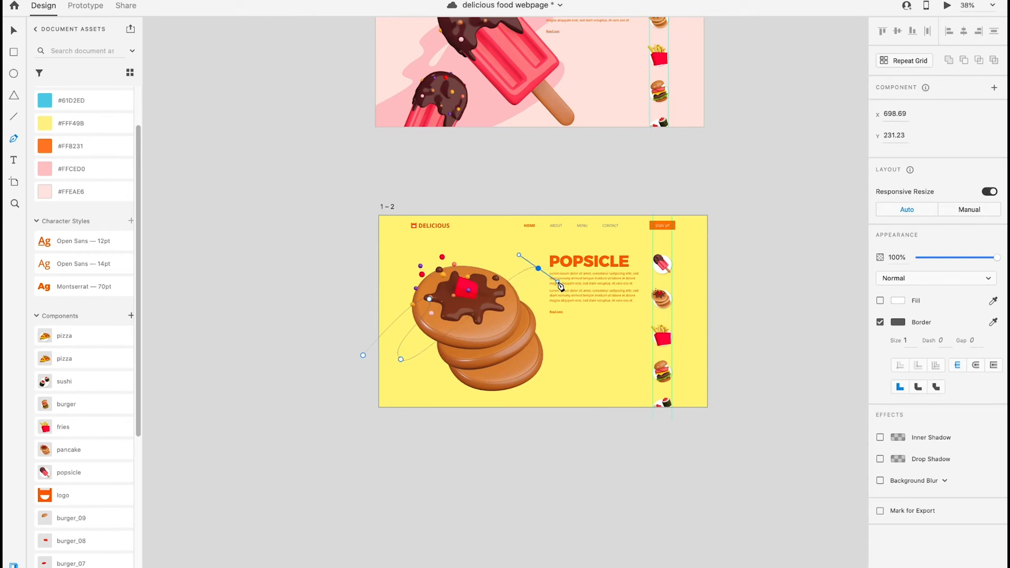
drag(534, 416, 455, 507)
click(365, 416)
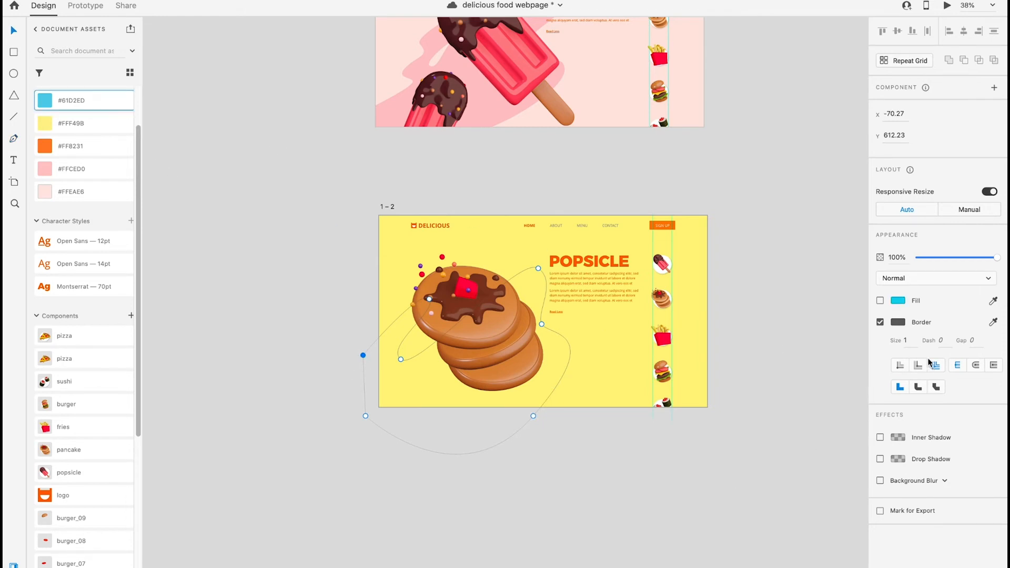
Give the splash path the saved blue #61D2ED fill without a border and place it directly above the background layer
click(880, 321)
click(880, 300)
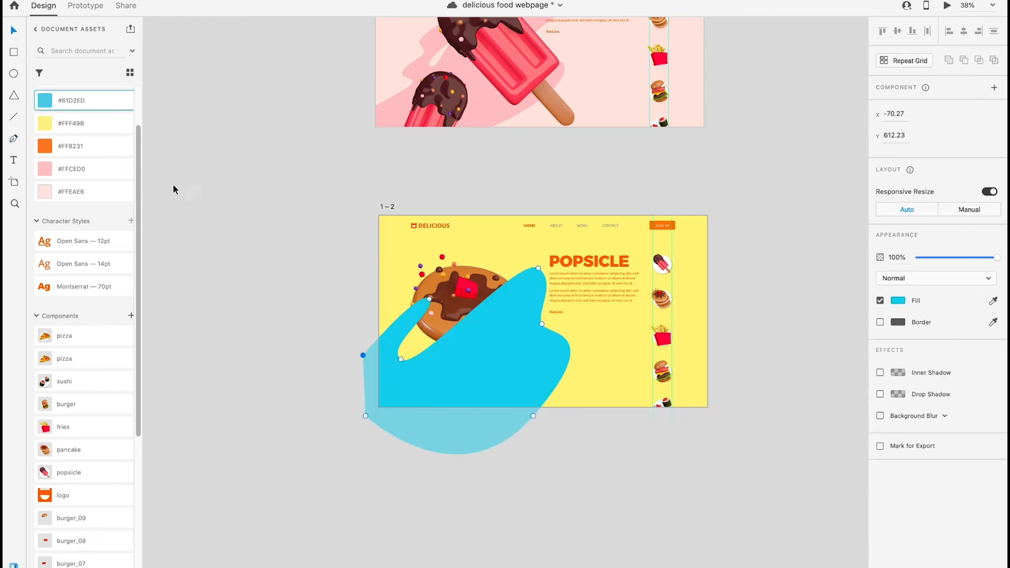
key(ctrl+y)
drag(82, 79, 80, 202)
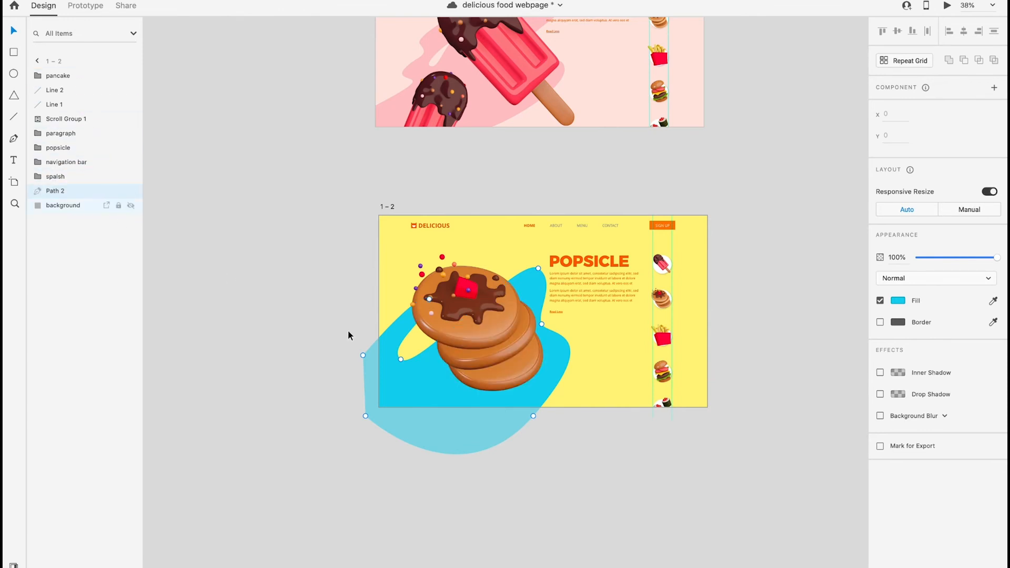
click(322, 302)
Rename the blue splash path as splash_blue
scroll(322, 302, up, 3)
scroll(322, 305, right, 3)
click(584, 417)
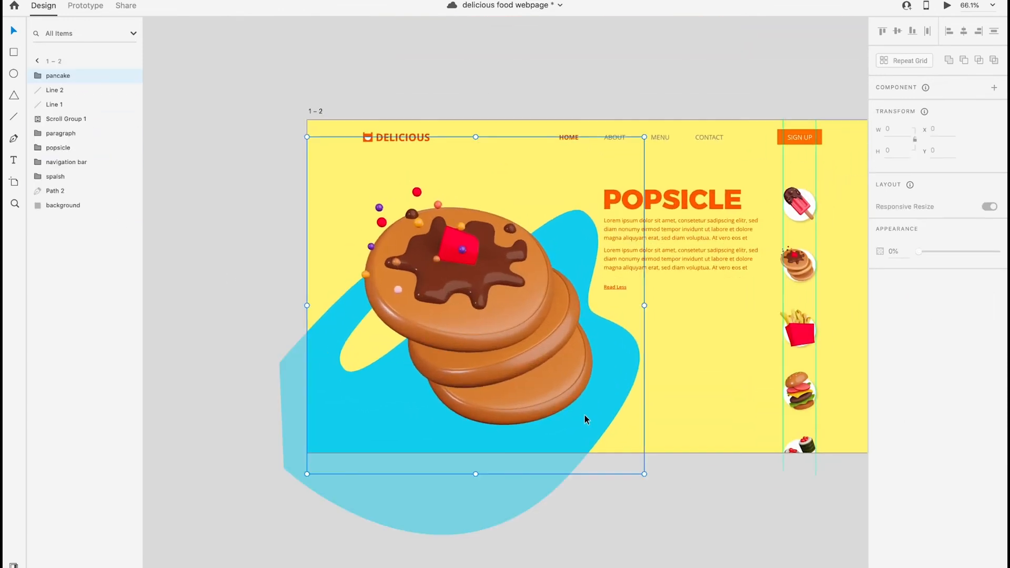
right_click(58, 191)
click(100, 267)
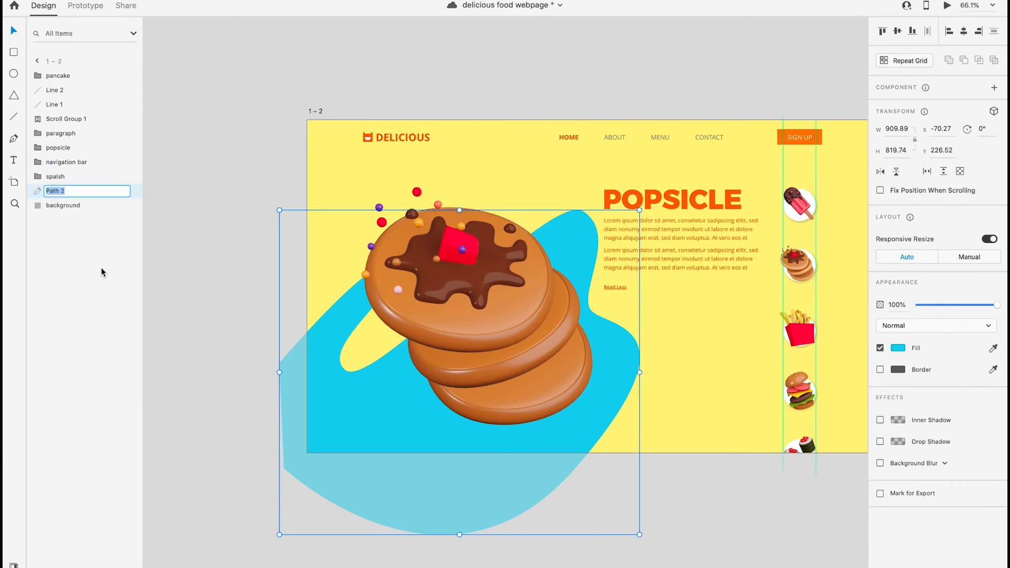
text(splash)
key(Return)
right_click(60, 191)
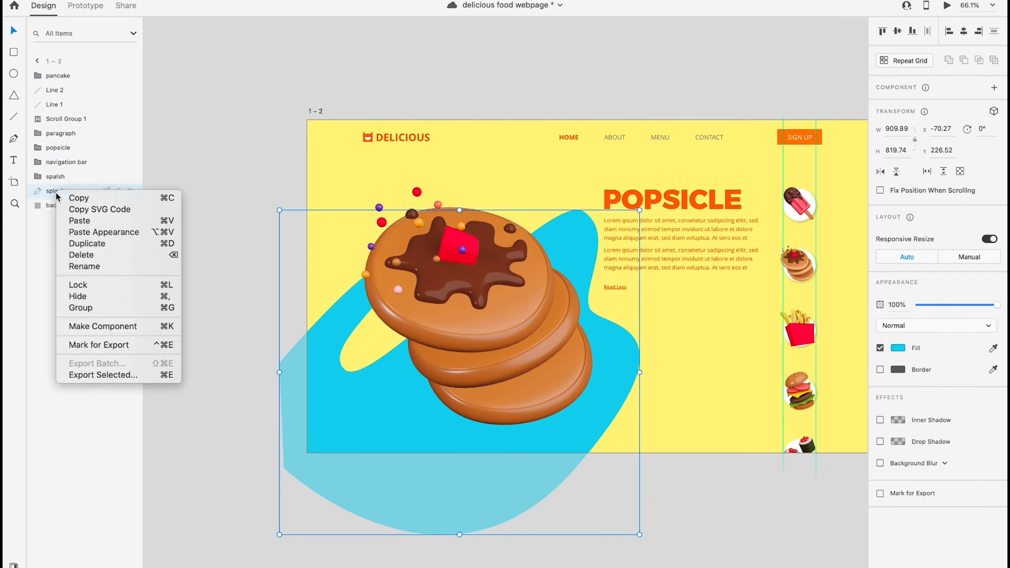
click(88, 267)
text(_blue)
key(Return)
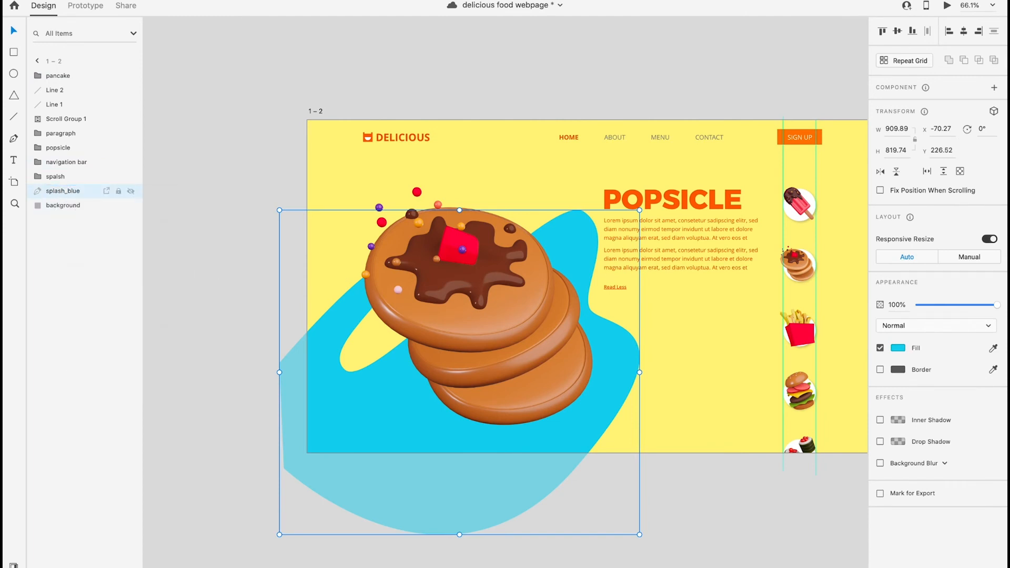
Reshape the blue splash by lowering its two anchor points beside the text and moving its lower anchor point inward
double_click(299, 345)
drag(584, 211, 599, 239)
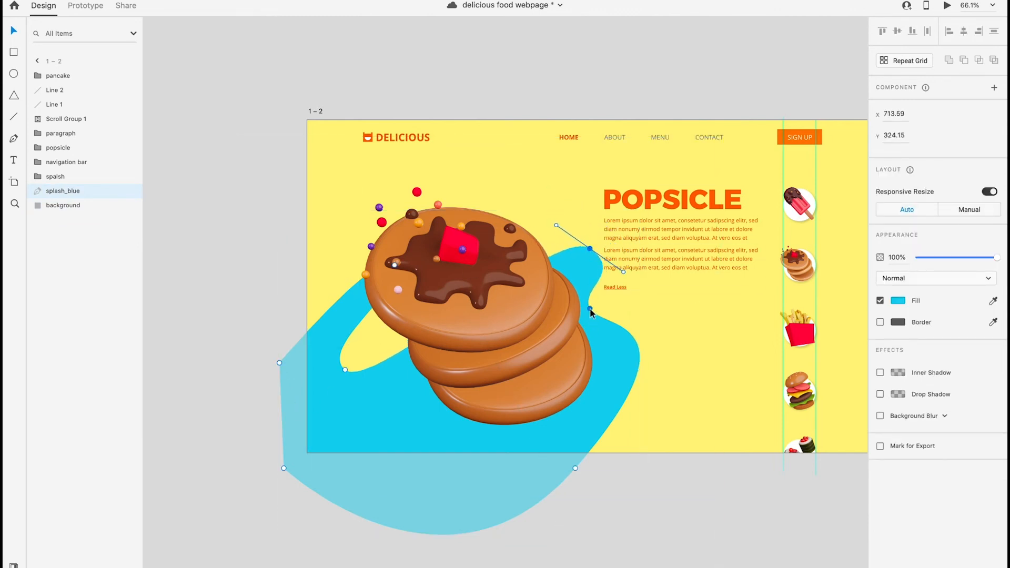
drag(590, 309, 593, 326)
drag(576, 469, 542, 468)
click(216, 273)
scroll(216, 274, down, 3)
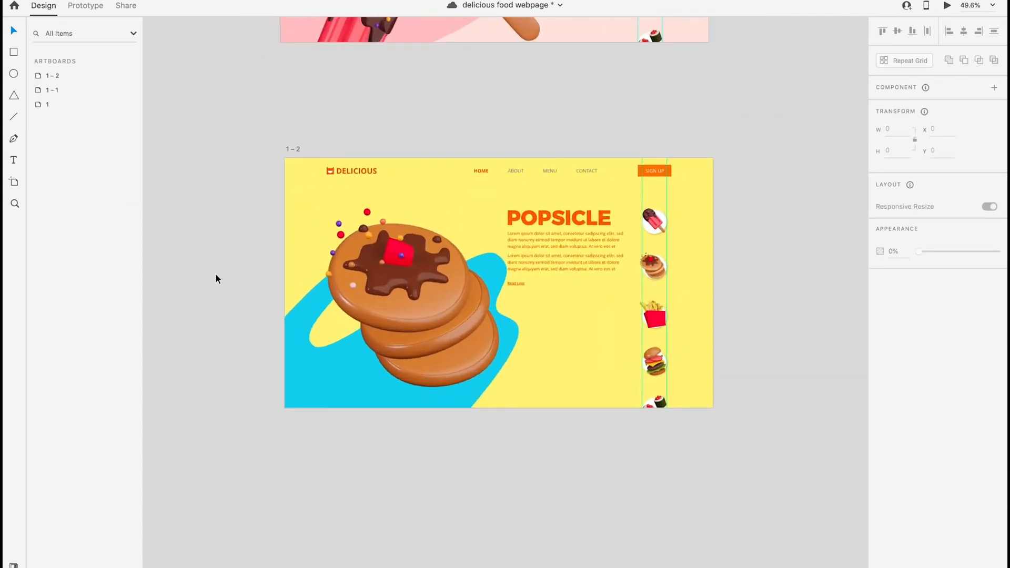
Change the POPSICLE heading on artboard 1 – 2 to PANCAKE
scroll(216, 273, left, 1)
scroll(216, 273, up, 4)
scroll(216, 273, right, 3)
scroll(216, 274, up, 1)
double_click(674, 214)
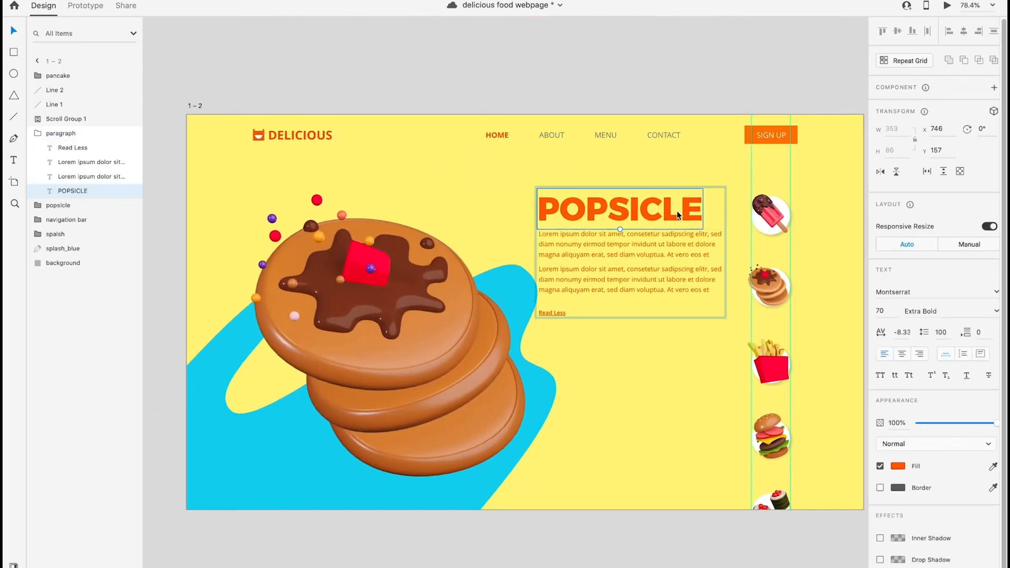
double_click(674, 214)
click(608, 210)
drag(561, 209, 711, 210)
text(ANCAKE)
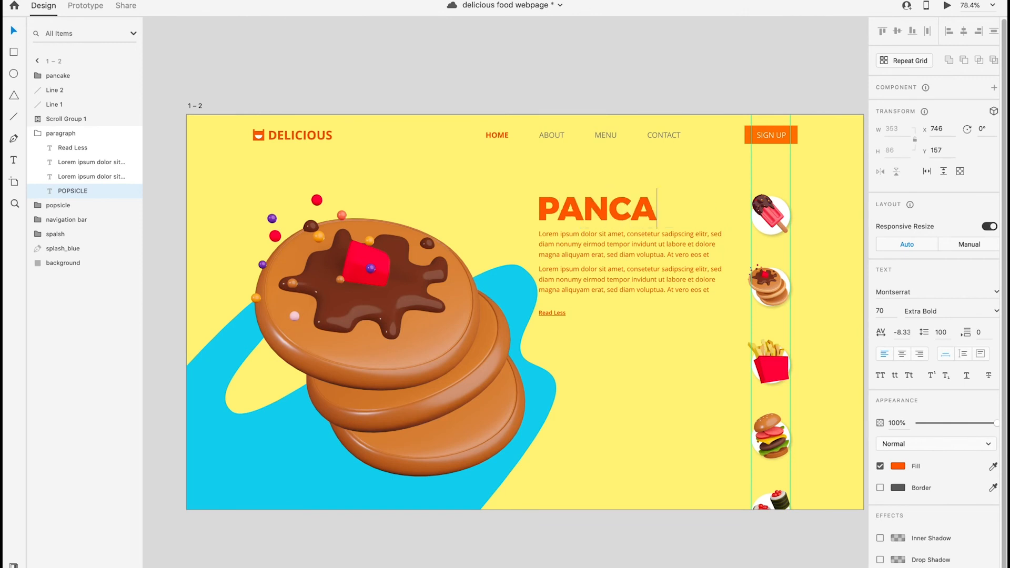
key(Escape)
click(280, 89)
Duplicate artboard 1 – 2 directly below itself
scroll(279, 90, down, 4)
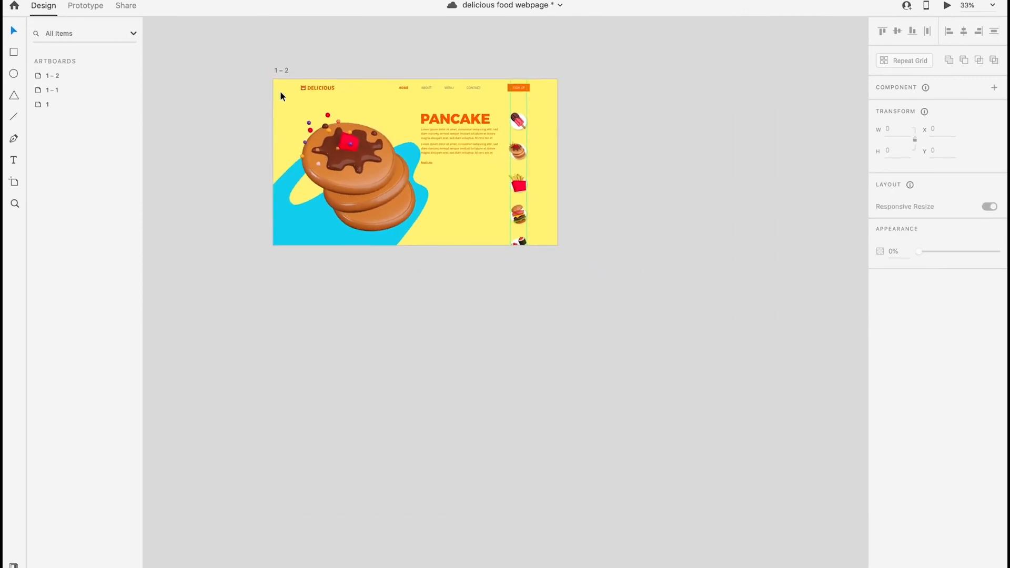
scroll(280, 90, left, 2)
click(336, 69)
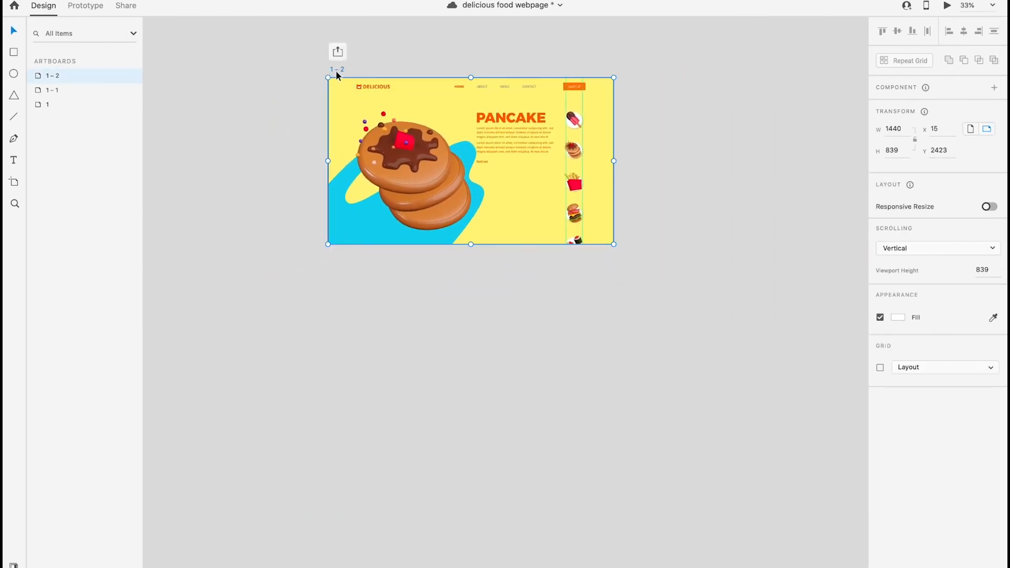
drag(336, 71, 332, 445)
click(427, 225)
scroll(428, 221, down, 1)
Move pancake_1 inside the pancake group of artboard 1 – 2 straight down by about 790 px, below the artboard
double_click(431, 114)
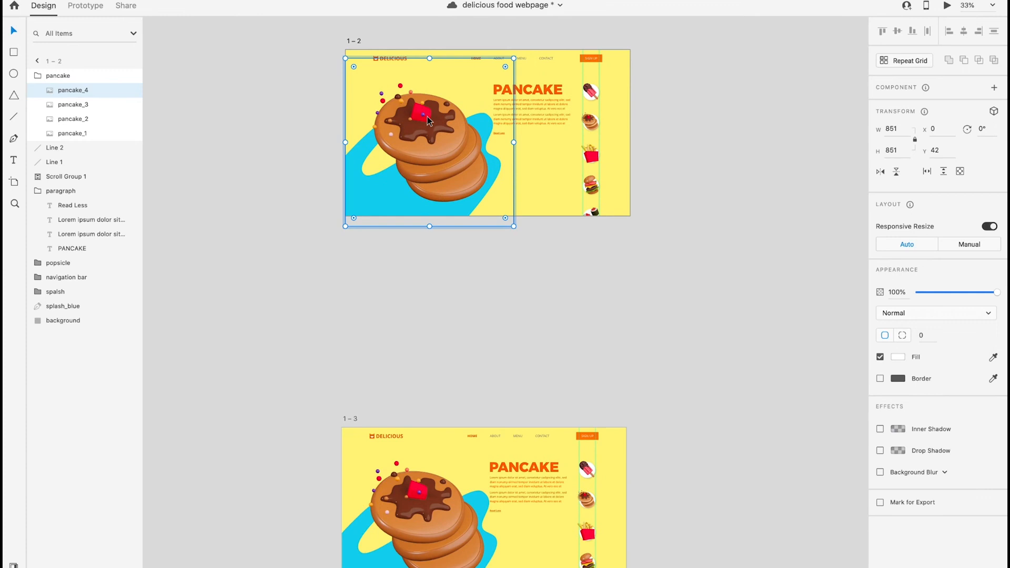
click(69, 133)
key(shift+Down)
key(shift+Down)
key(shift+Down)
key(shift+Down)
key(shift+Down)
key(shift+Down)
key(shift+Down)
key(shift+Down)
key(shift+Down)
key(shift+Down)
key(shift+Down)
key(shift+Down)
key(shift+Down)
key(shift+Down)
key(shift+Down)
key(shift+Down)
key(shift+Down)
key(shift+Down)
key(shift+Down)
key(shift+Down)
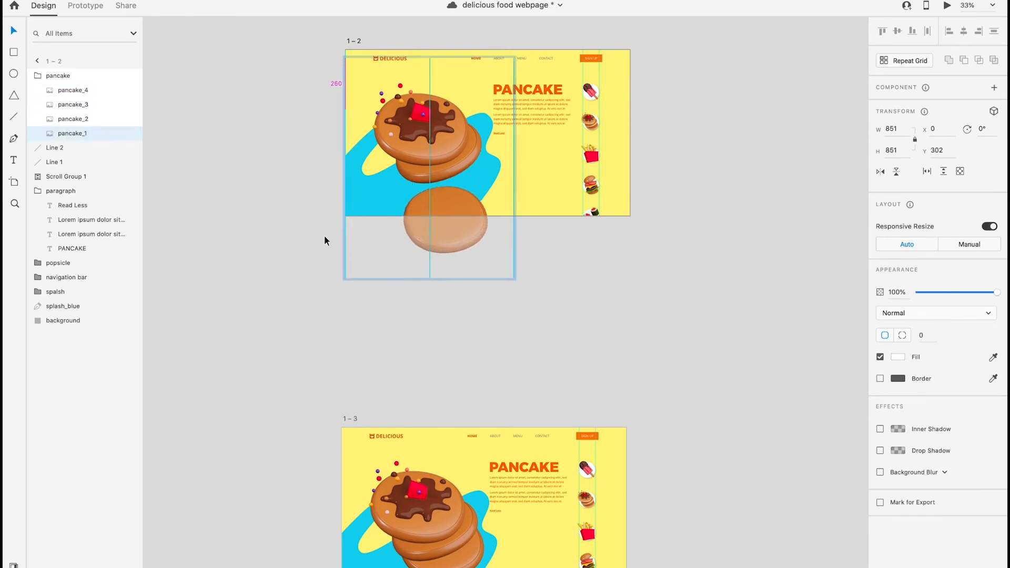
key(shift+Down)
key(shift+Down)
key(shift+Down)
key(shift+Down)
key(shift+Down)
key(shift+Down)
key(shift+Down)
key(shift+Down)
key(shift+Down)
key(shift+Down)
key(shift+Down)
key(shift+Down)
key(shift+Down)
key(shift+Down)
key(shift+Down)
key(shift+Down)
key(shift+Down)
key(shift+Down)
key(shift+Down)
key(shift+Down)
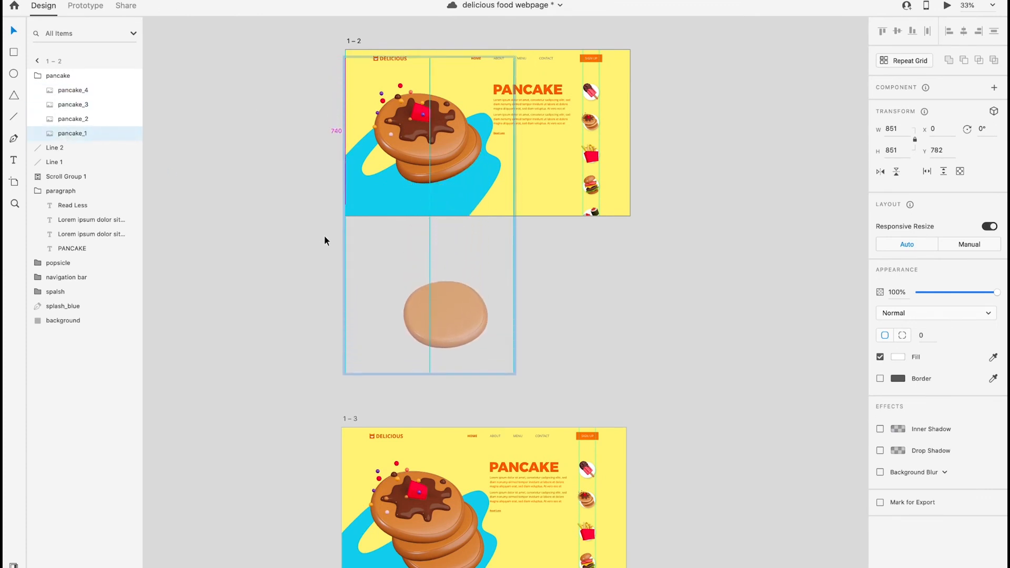
Move pancake_2 in the pancake group of artboard 1 – 2 straight down by about 600 px, below the artboard
click(87, 118)
key(shift+Down)
key(shift+Down)
key(shift+Down)
key(shift+Down)
key(shift+Down)
key(shift+Down)
key(shift+Down)
key(shift+Down)
key(shift+Down)
key(shift+Down)
key(shift+Down)
key(shift+Down)
key(shift+Down)
key(shift+Down)
key(shift+Down)
key(shift+Down)
key(shift+Down)
key(shift+Down)
key(shift+Down)
key(shift+Down)
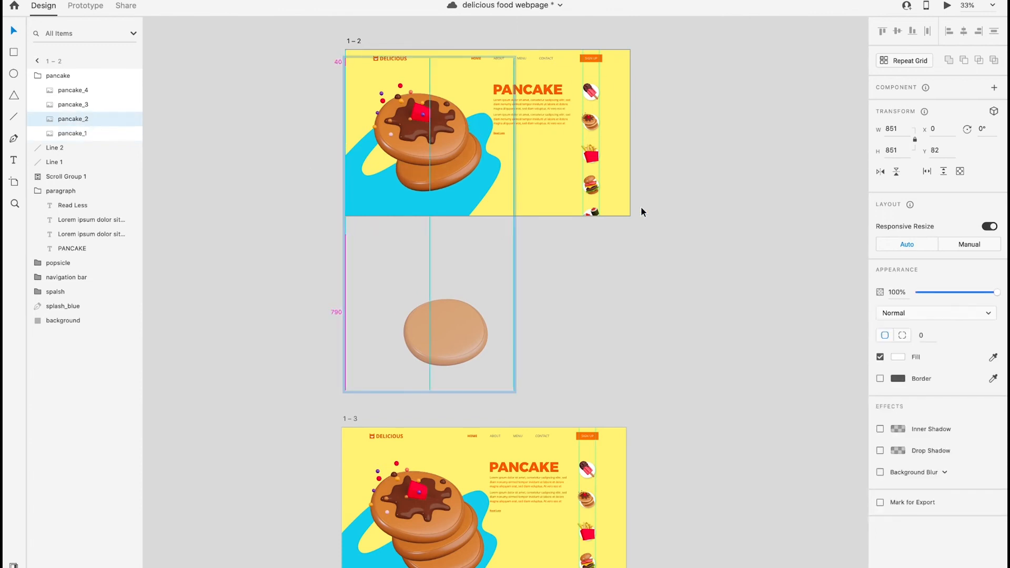
key(shift+Down)
key(shift+Down)
key(shift+Down)
key(shift+Down)
key(shift+Down)
key(shift+Down)
key(shift+Down)
key(shift+Down)
key(shift+Down)
key(shift+Down)
key(shift+Down)
key(shift+Down)
key(shift+Down)
key(shift+Down)
key(shift+Down)
key(shift+Down)
key(shift+Down)
key(shift+Down)
key(shift+Down)
key(shift+Down)
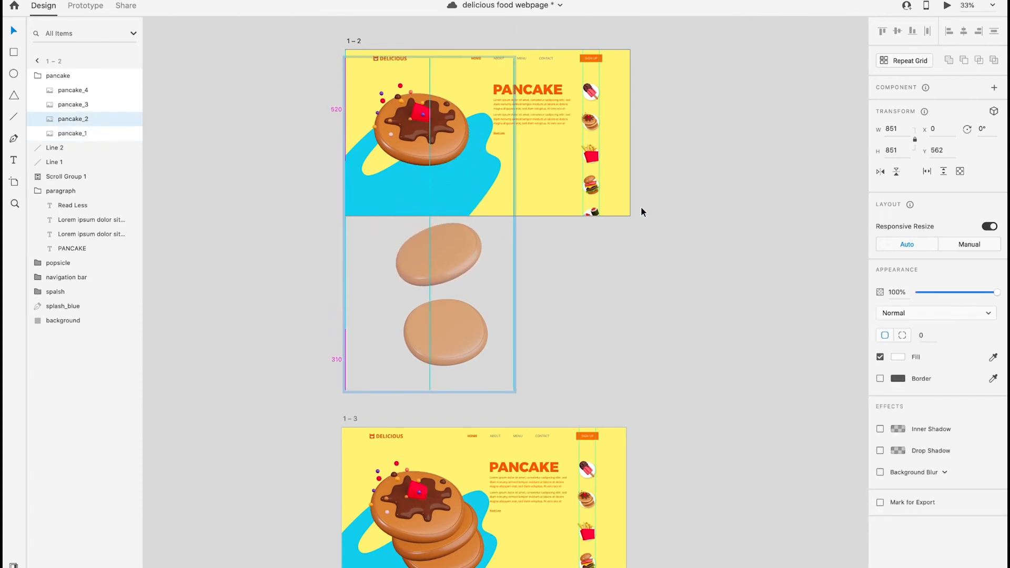
Move pancake_1 farther straight down to a Y position of 1002
click(84, 136)
key(shift+Down)
key(shift+Down)
key(shift+Down)
key(shift+Down)
key(shift+Down)
key(shift+Down)
key(shift+Down)
key(shift+Down)
key(shift+Down)
key(shift+Down)
key(shift+Down)
key(shift+Down)
key(shift+Down)
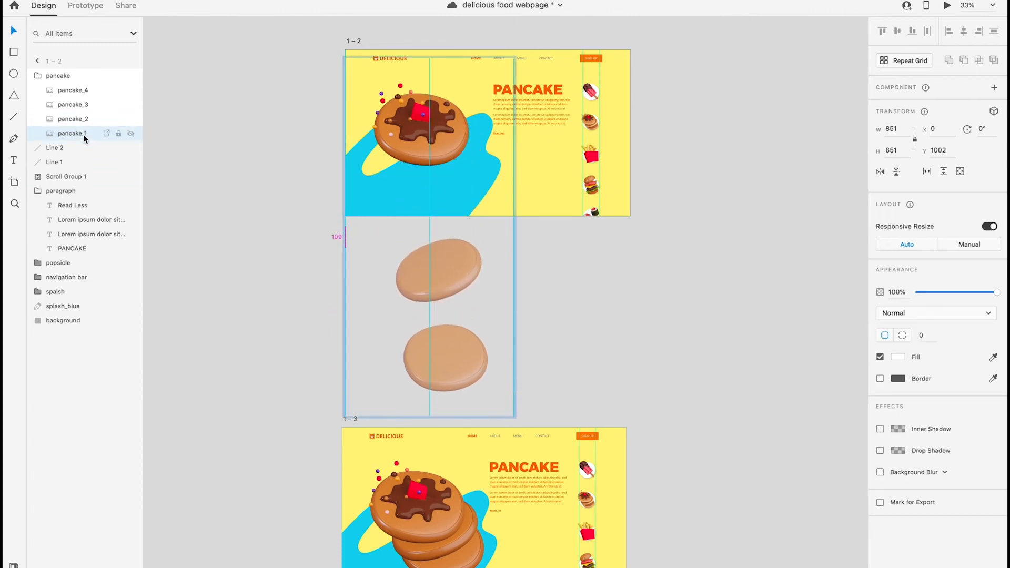
Shift pancake_2 another 60 px or so straight down, closer to pancake_1
click(84, 120)
key(shift+Down)
key(shift+Down)
key(shift+Down)
key(shift+Down)
key(shift+Down)
key(shift+Down)
Move pancake_3, the pancake with chocolate topping, straight down below artboard 1 – 2 to a Y position of 722
click(73, 104)
key(shift+Down)
key(shift+Down)
key(shift+Down)
key(shift+Down)
key(shift+Down)
key(shift+Down)
key(shift+Down)
key(shift+Down)
key(shift+Down)
key(shift+Down)
key(shift+Down)
key(shift+Down)
key(shift+Down)
key(shift+Down)
key(shift+Down)
key(shift+Down)
key(shift+Down)
key(shift+Down)
key(shift+Down)
key(shift+Down)
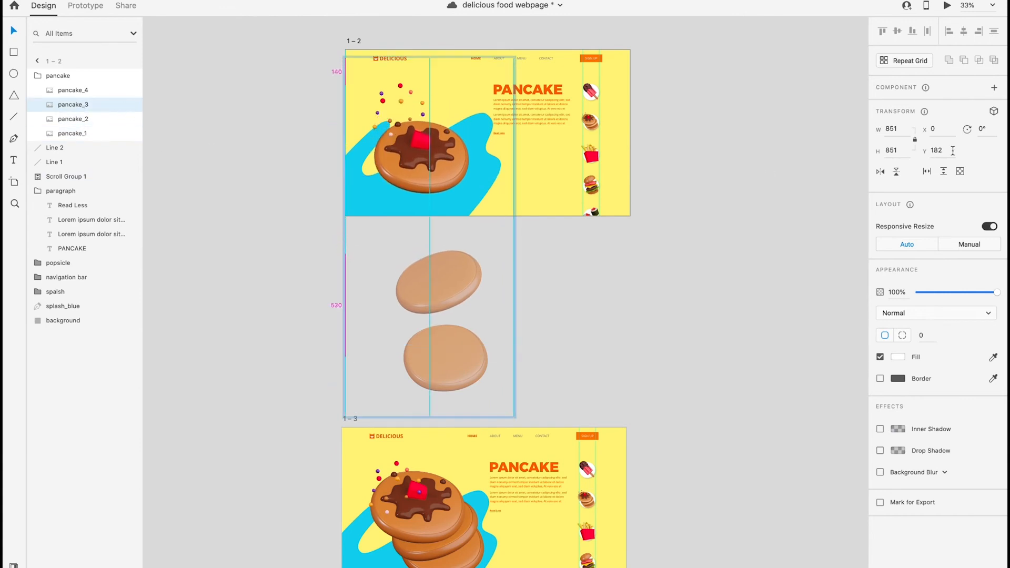
key(shift+Down)
key(shift+Down)
key(shift+Down)
key(shift+Down)
key(shift+Down)
key(shift+Down)
key(shift+Down)
key(shift+Down)
key(shift+Down)
key(shift+Down)
key(shift+Down)
key(shift+Down)
key(shift+Down)
key(shift+Down)
key(shift+Down)
key(shift+Down)
key(shift+Down)
key(shift+Down)
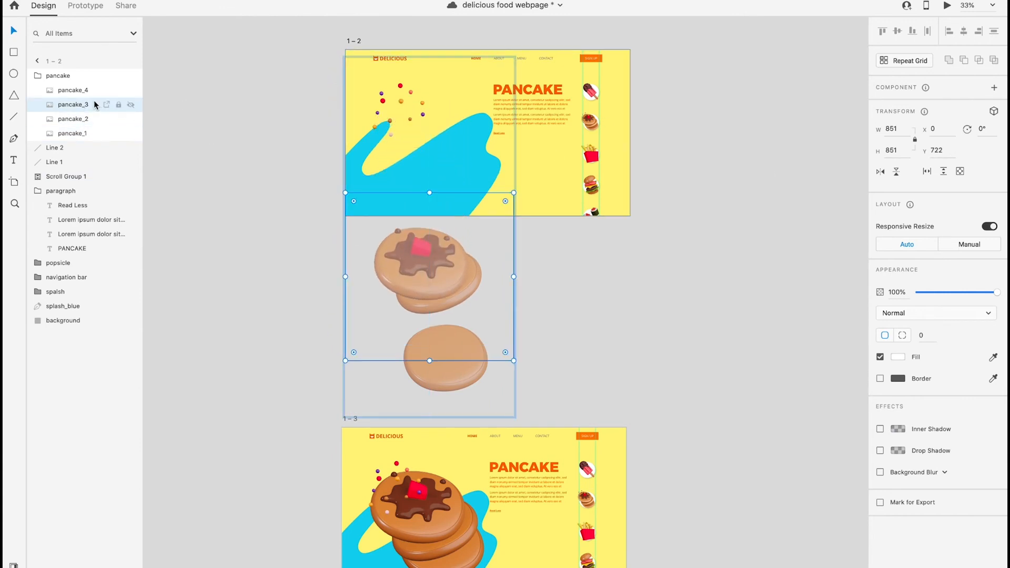
Lower pancake_2 to a Y position of 832 so it sits between pancake_3 and pancake_1
click(88, 119)
key(shift+Down)
key(shift+Down)
key(shift+Down)
key(shift+Down)
key(shift+Down)
key(shift+Down)
key(shift+Down)
key(shift+Down)
key(shift+Down)
key(shift+Down)
key(shift+Down)
Move pancake_4, the sprinkles, straight down below artboard 1 – 2 so they overlap the lowered pancakes
click(74, 90)
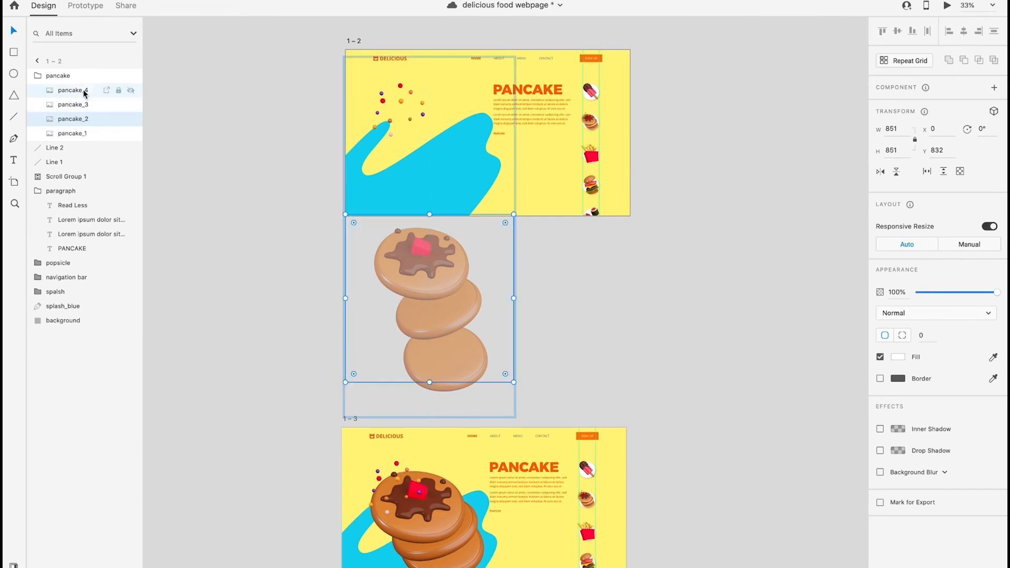
key(shift+Down)
key(shift+Down)
key(shift+Down)
key(shift+Down)
key(shift+Down)
key(shift+Down)
key(shift+Down)
key(shift+Down)
key(shift+Down)
key(shift+Down)
key(shift+Down)
key(shift+Down)
key(shift+Down)
key(shift+Down)
key(shift+Down)
key(shift+Down)
key(shift+Down)
key(shift+Down)
key(shift+Down)
key(shift+Down)
key(shift+Down)
key(shift+Down)
key(shift+Down)
key(shift+Down)
key(shift+Down)
key(shift+Down)
key(shift+Down)
key(shift+Down)
key(shift+Down)
key(shift+Down)
key(shift+Down)
key(shift+Down)
key(shift+Down)
key(shift+Down)
key(shift+Down)
key(shift+Down)
key(shift+Down)
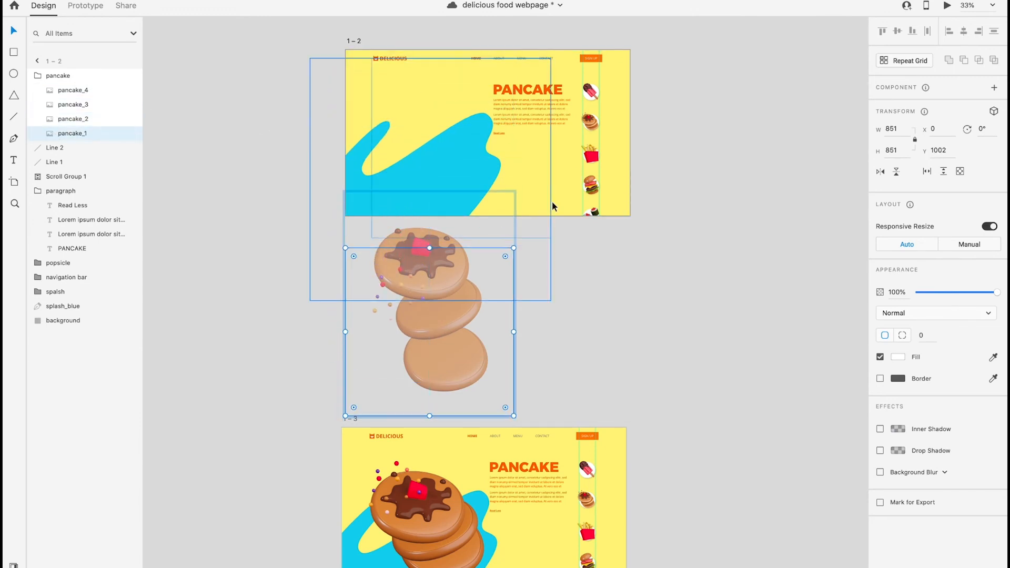
Shift pancake_2 straight to the right by about 230 px, offsetting it from the other lowered pancakes
click(74, 104)
click(73, 119)
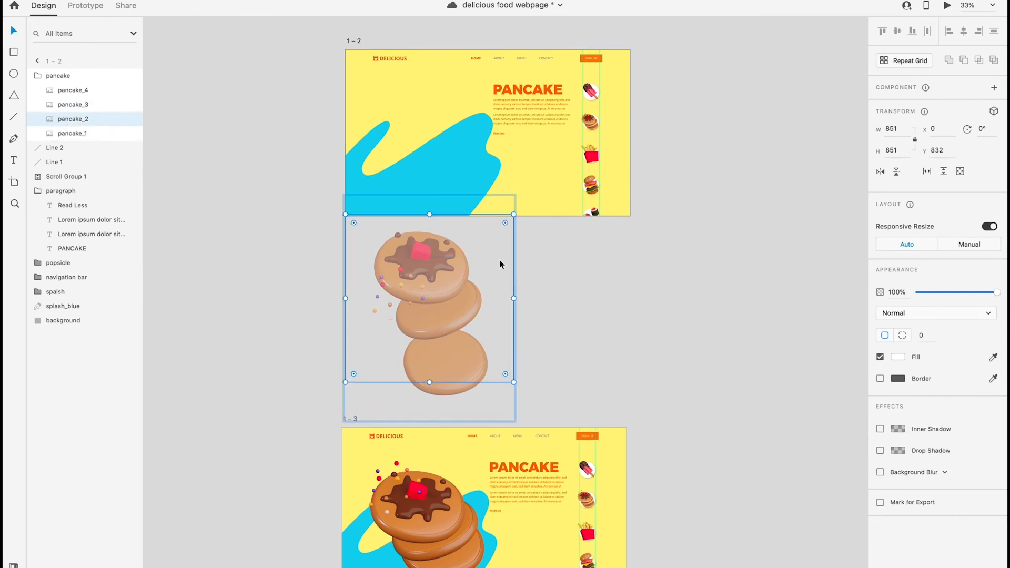
key(shift+Right)
key(shift+Right)
key(shift+Right)
key(shift+Right)
key(shift+Right)
key(shift+Right)
key(shift+Right)
key(shift+Right)
key(shift+Right)
key(shift+Right)
key(shift+Right)
key(shift+Right)
key(shift+Right)
key(shift+Right)
key(shift+Right)
key(shift+Right)
key(shift+Right)
key(shift+Right)
key(shift+Right)
key(shift+Right)
Nudge pancake_3, the chocolate-topped pancake, horizontally to an X position of about 30
click(95, 105)
key(shift+Right)
key(shift+Right)
key(shift+Right)
key(shift+Right)
key(shift+Right)
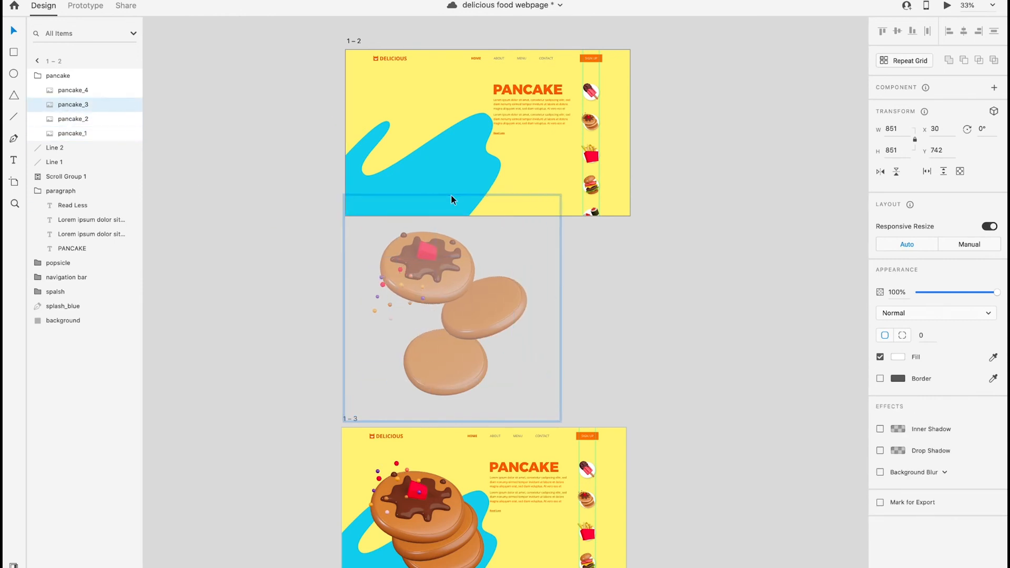
Shift pancake_4, the sprinkles layer, about 60 px to the left and deselect it
click(94, 90)
key(shift+Left)
key(shift+Left)
key(shift+Left)
key(shift+Left)
key(shift+Left)
key(shift+Left)
click(740, 276)
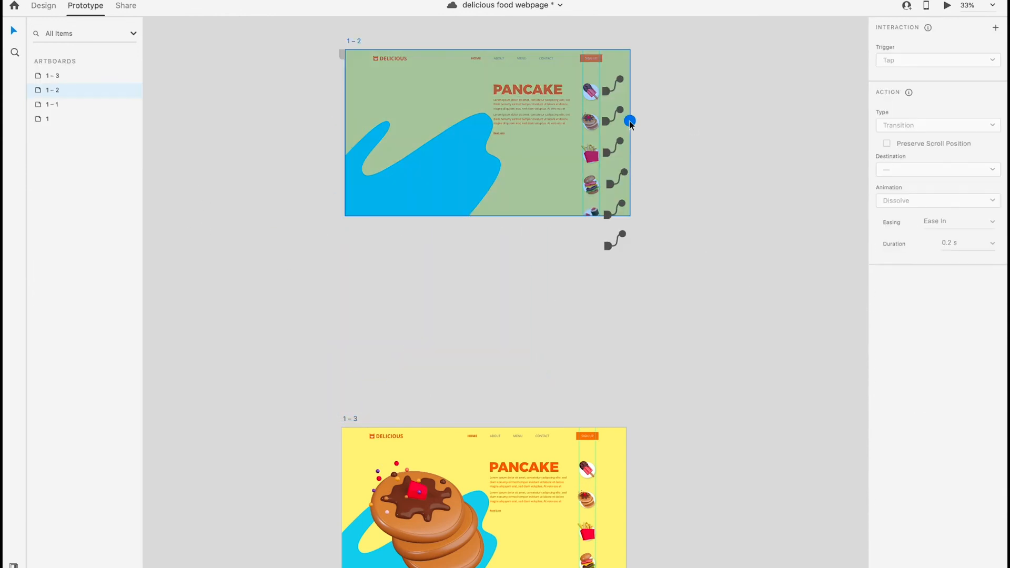
Link artboard 1 – 2 to artboard 1 – 3 with a Time-triggered Auto-Animate interaction that uses Snap easing
drag(630, 121, 456, 443)
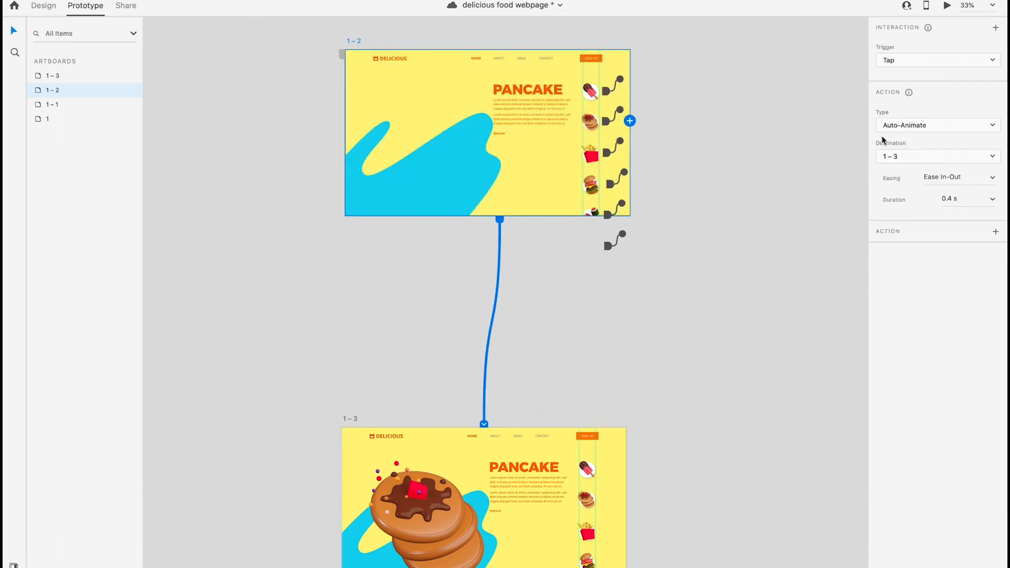
click(935, 58)
click(897, 79)
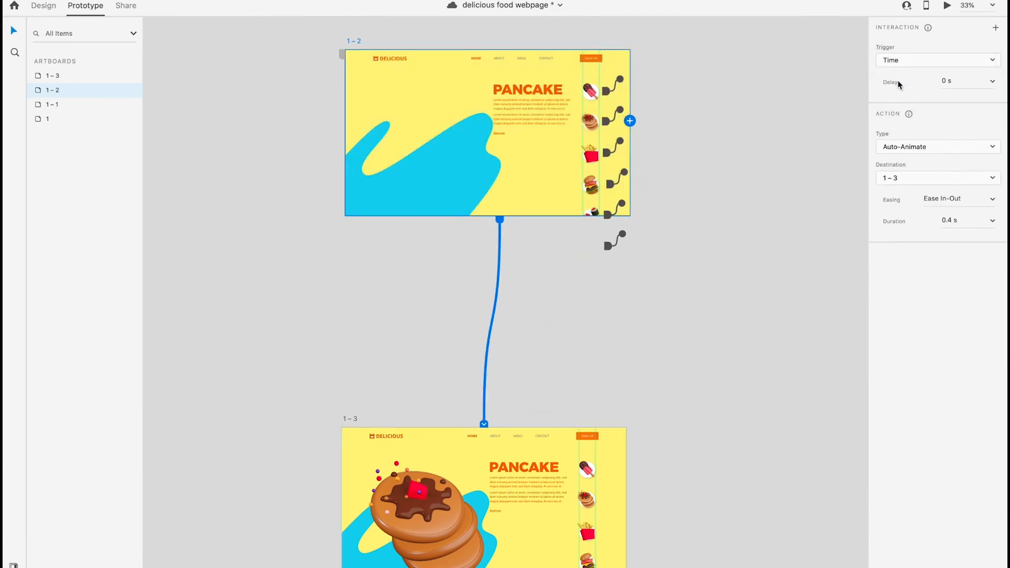
click(992, 199)
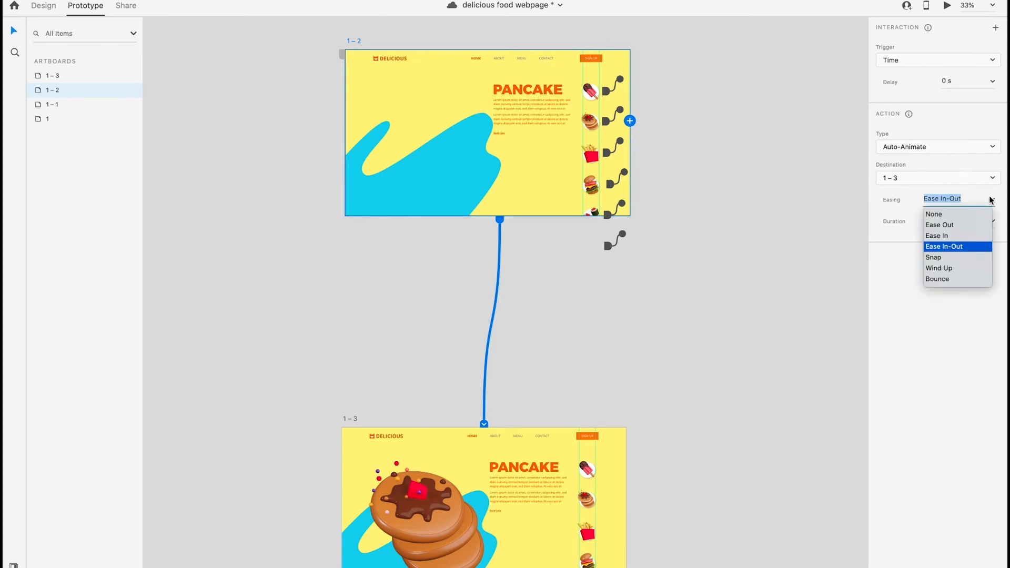
click(940, 257)
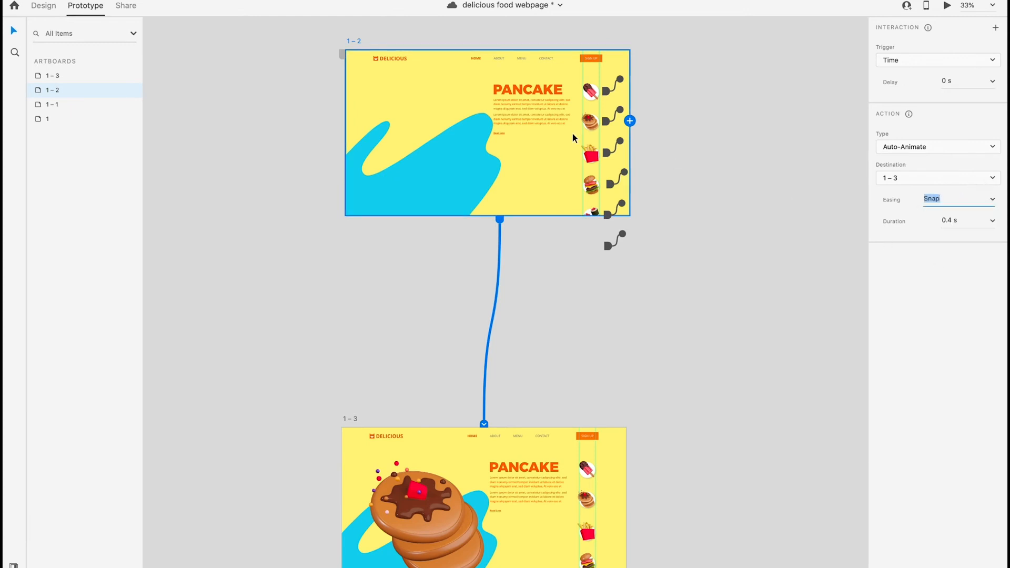
Preview the pancake transition, then shrink the preview window and move it beside the artboards
click(947, 5)
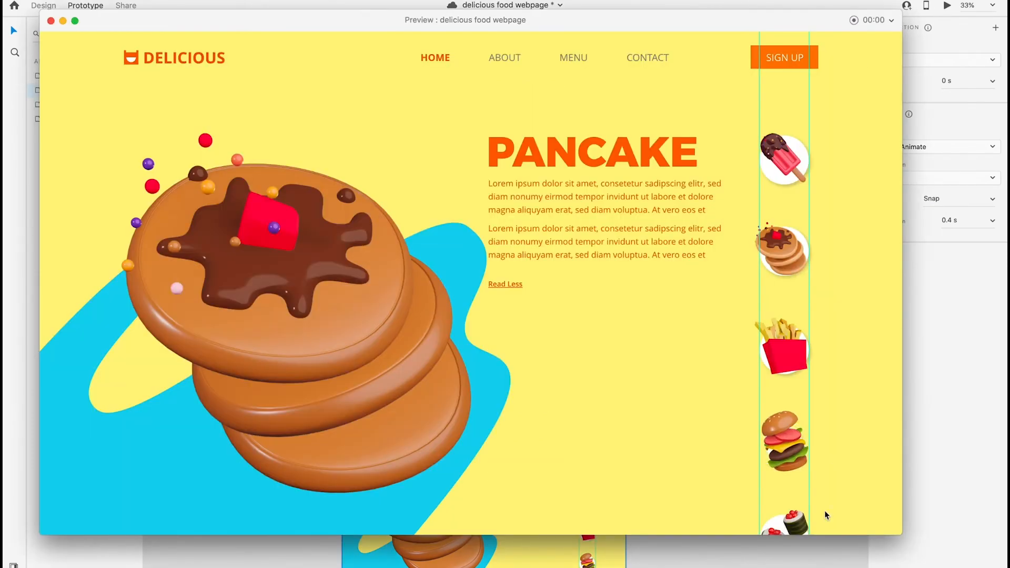
drag(709, 444, 379, 294)
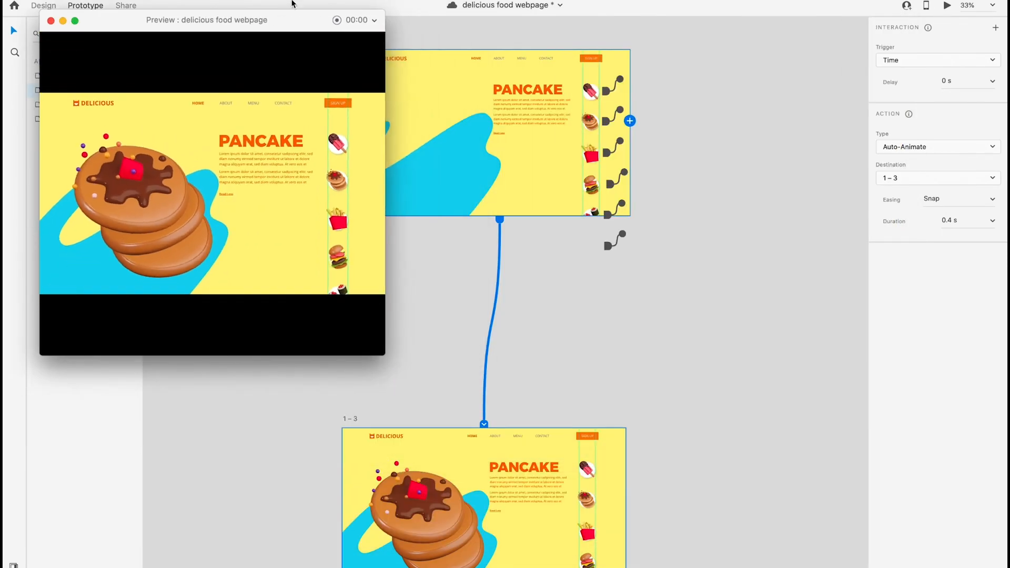
drag(267, 18, 229, 205)
scroll(463, 287, left, 3)
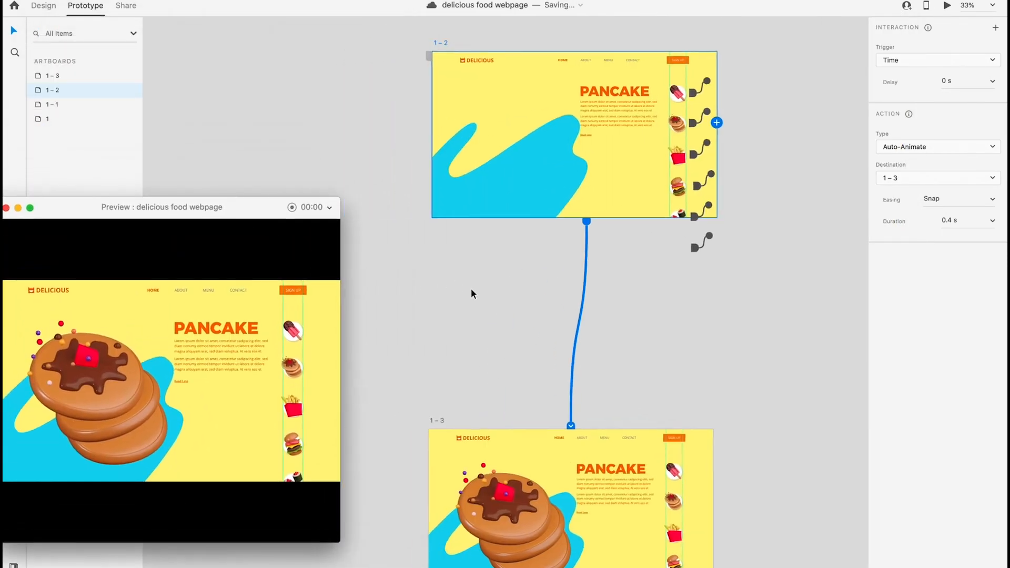
Set the duration of the timed transition from artboard 1 – 2 to 1 s
scroll(471, 289, down, 3)
click(475, 99)
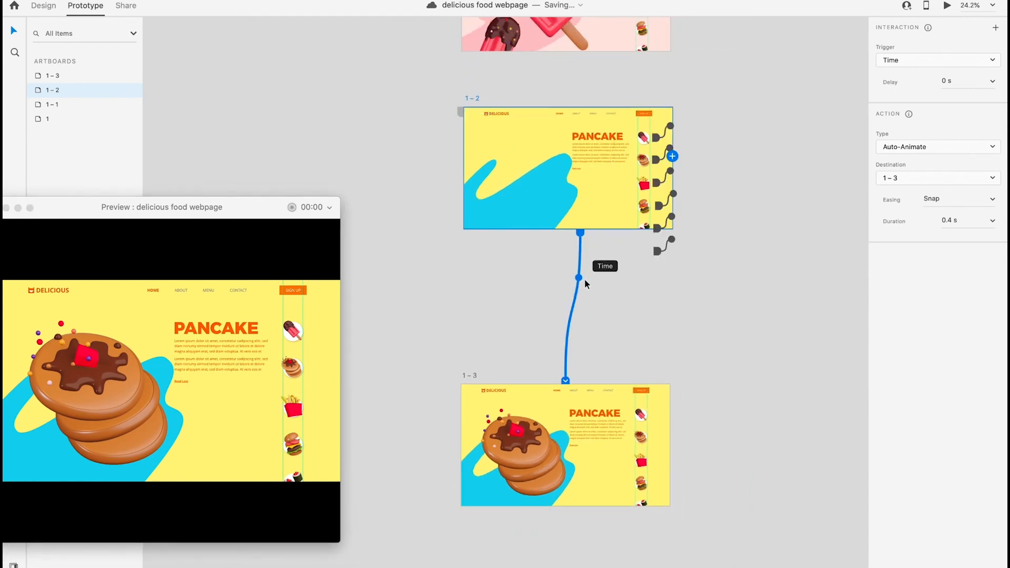
click(988, 223)
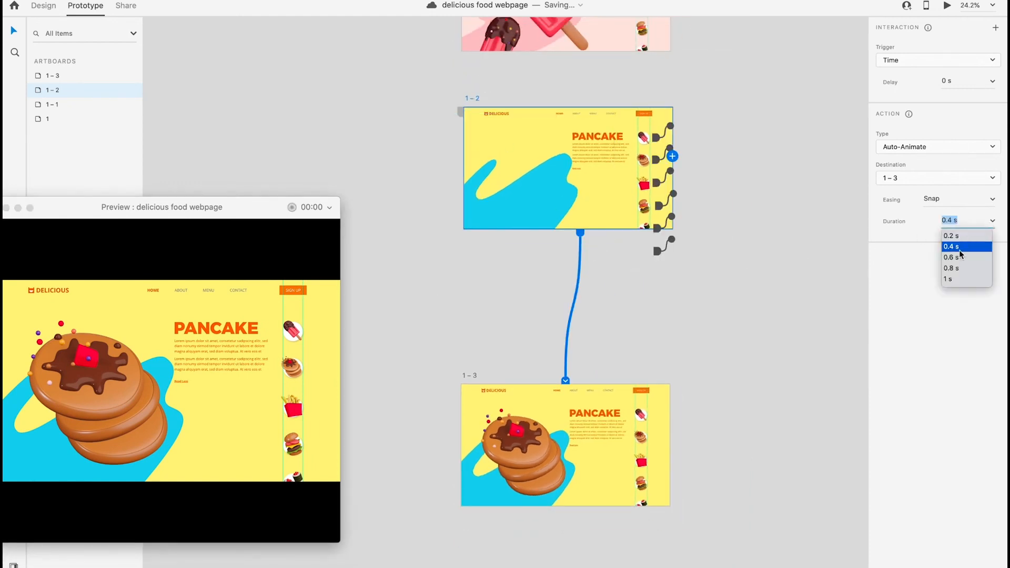
click(950, 280)
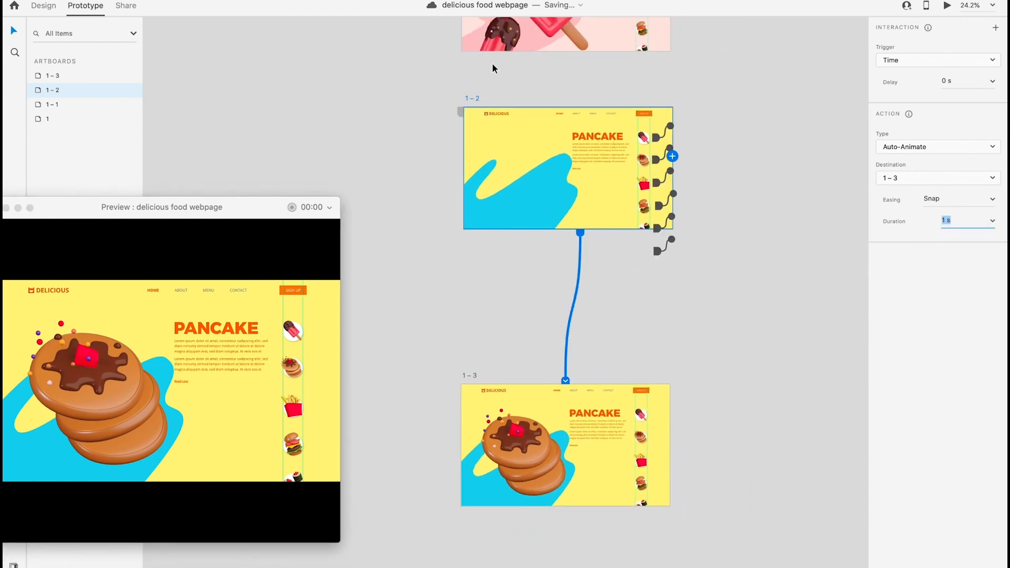
Reselect artboard 1 – 2 to replay its timed transition in the preview
click(431, 88)
scroll(513, 157, up, 2)
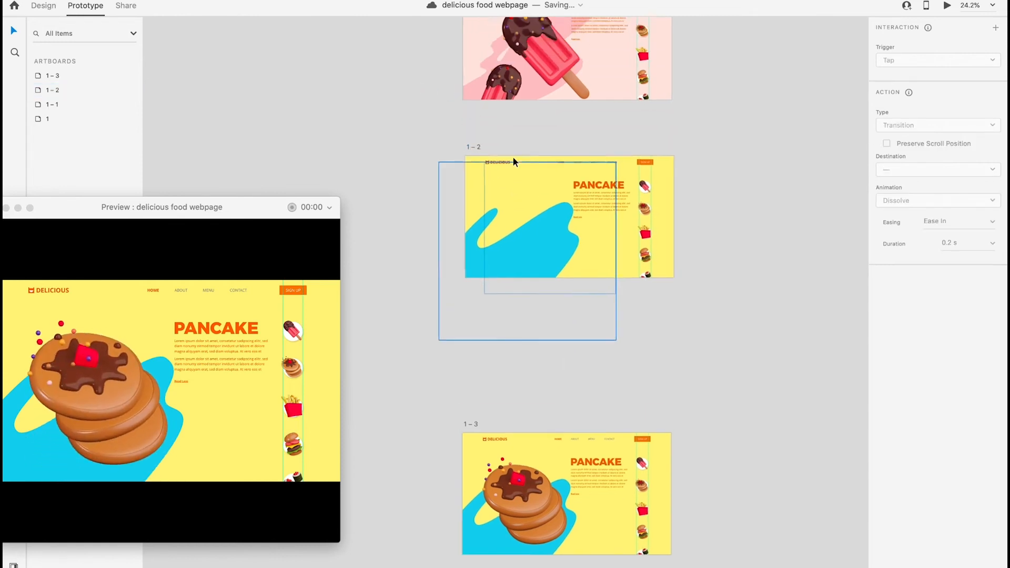
scroll(513, 157, up, 2)
click(475, 196)
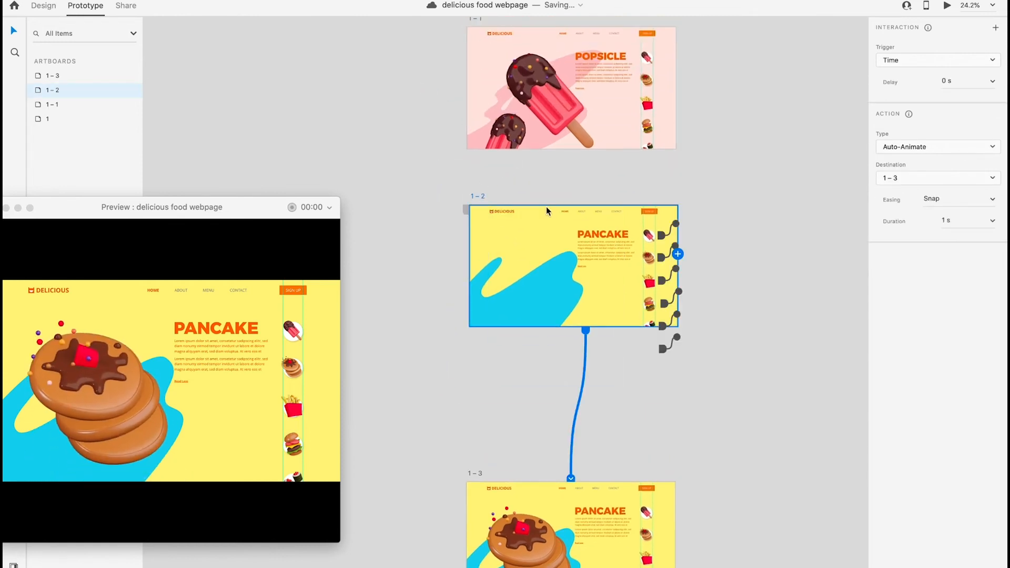
Link the pancake icon in artboard 1 – 1's side menu to artboard 1 – 2 with a Tap-triggered Auto-Animate interaction
scroll(546, 206, up, 5)
scroll(546, 207, up, 4)
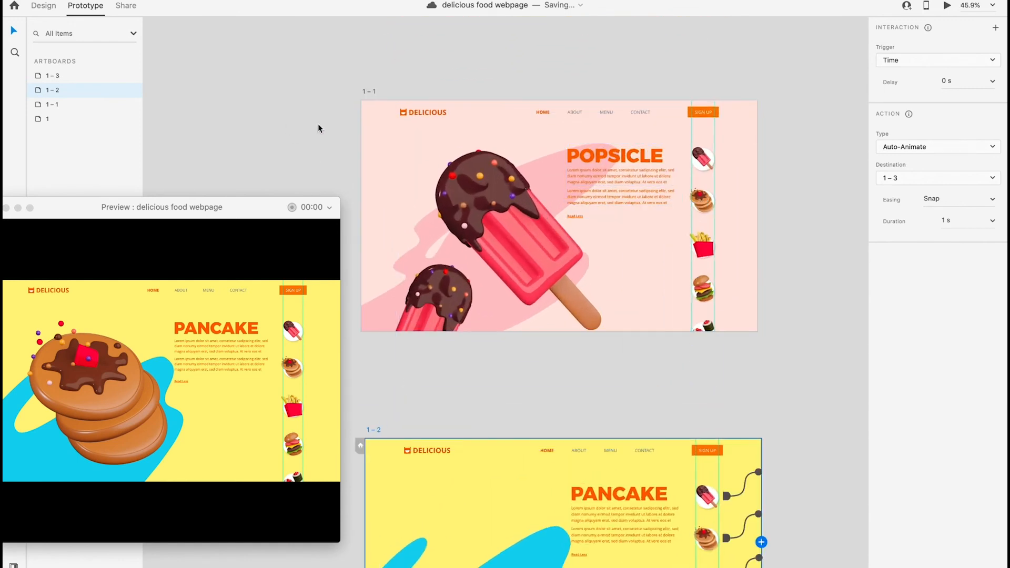
click(704, 204)
double_click(706, 203)
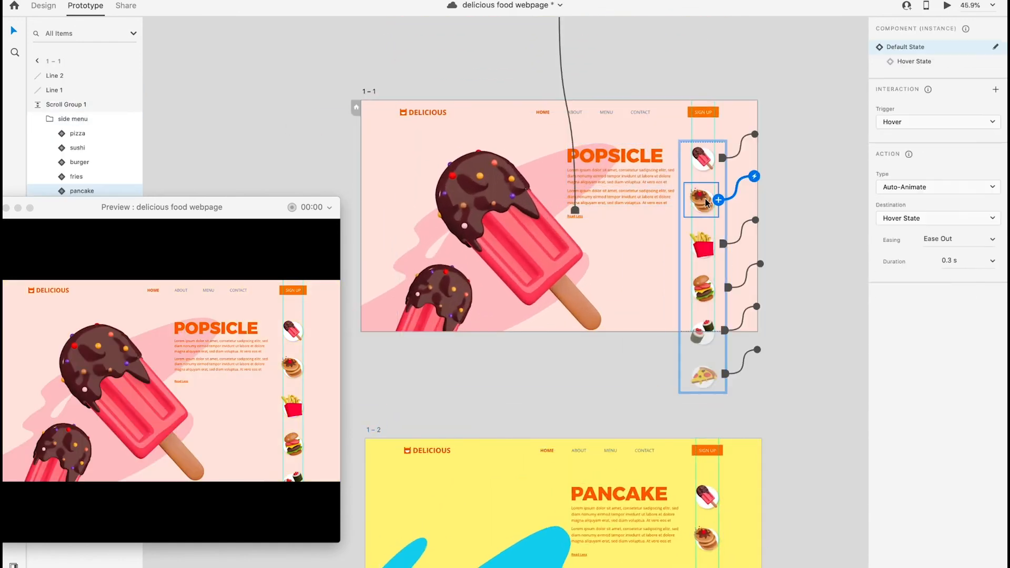
drag(719, 204, 560, 462)
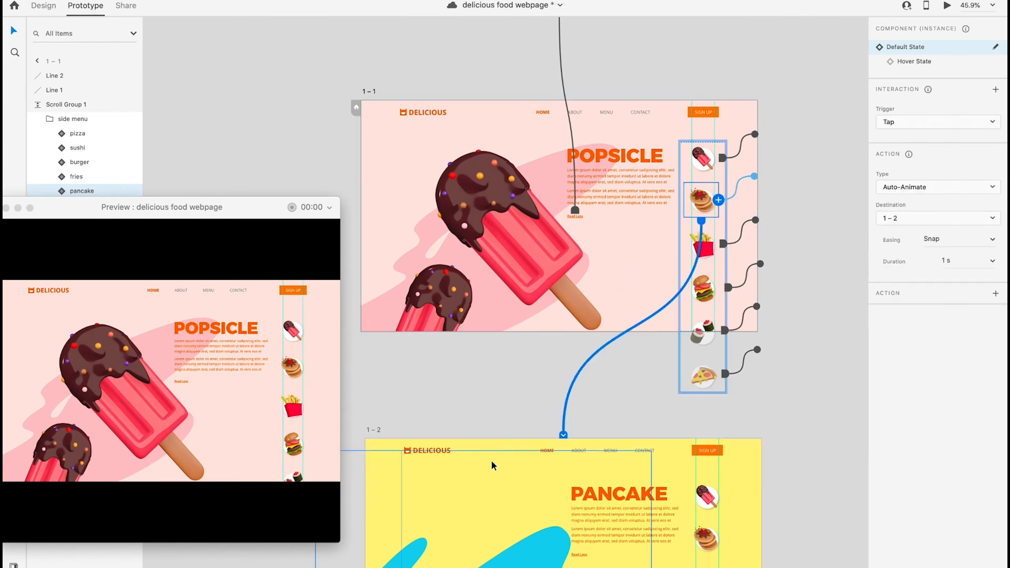
click(962, 122)
click(936, 124)
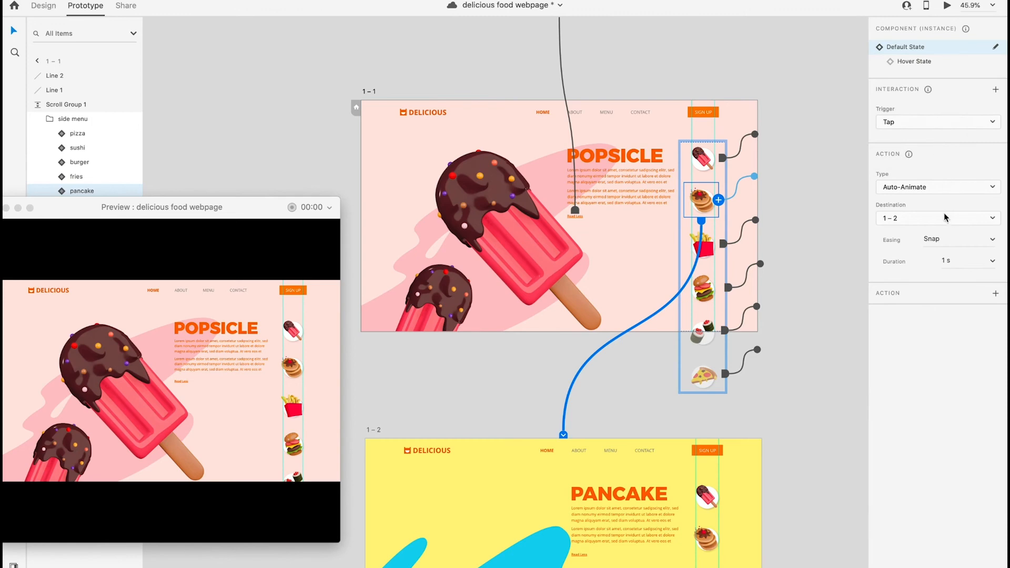
Set the easing of artboard 1 – 1's pancake icon tap interaction to Ease In-Out and its duration to 0.2 s
click(990, 239)
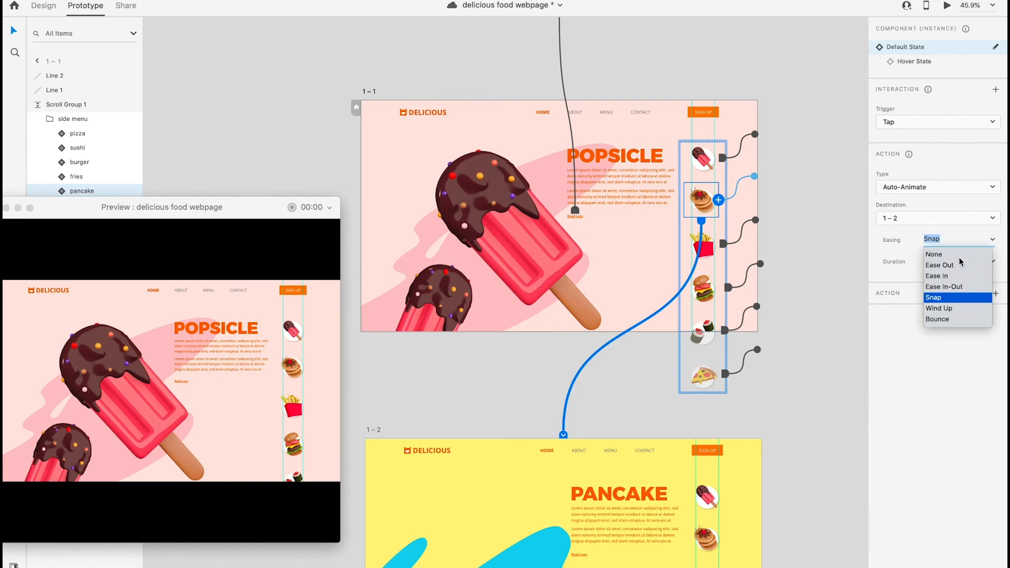
click(944, 286)
click(991, 262)
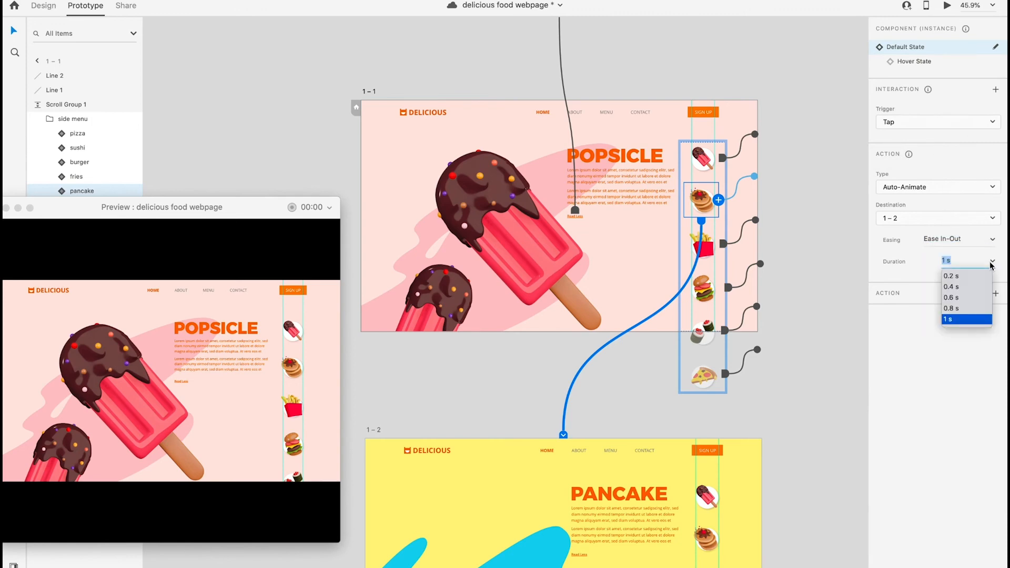
click(951, 276)
scroll(789, 322, down, 3)
scroll(788, 322, down, 1)
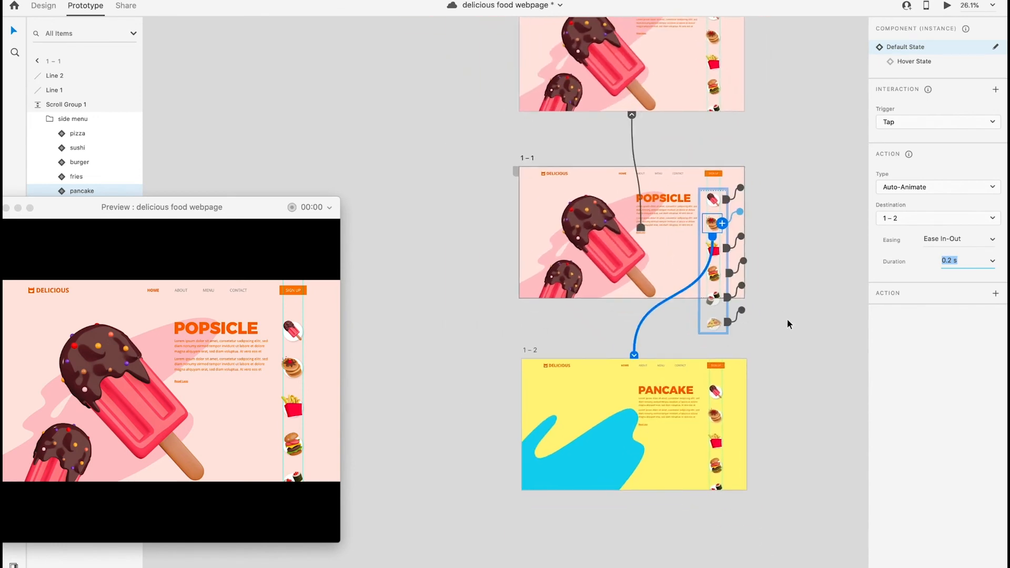
Test the pancake icon's tap interaction in the preview, starting from artboard 1 – 1
click(528, 158)
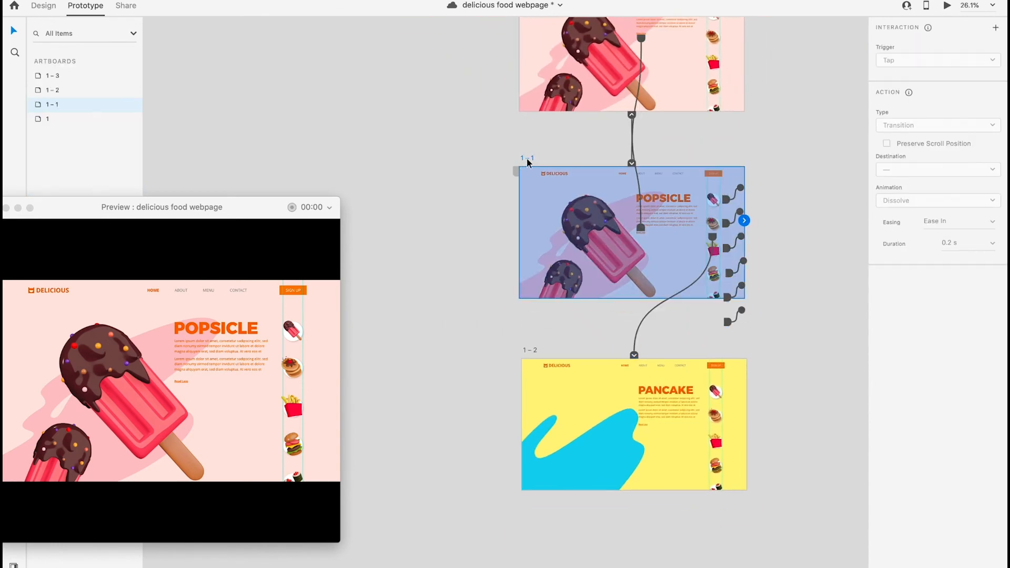
click(293, 372)
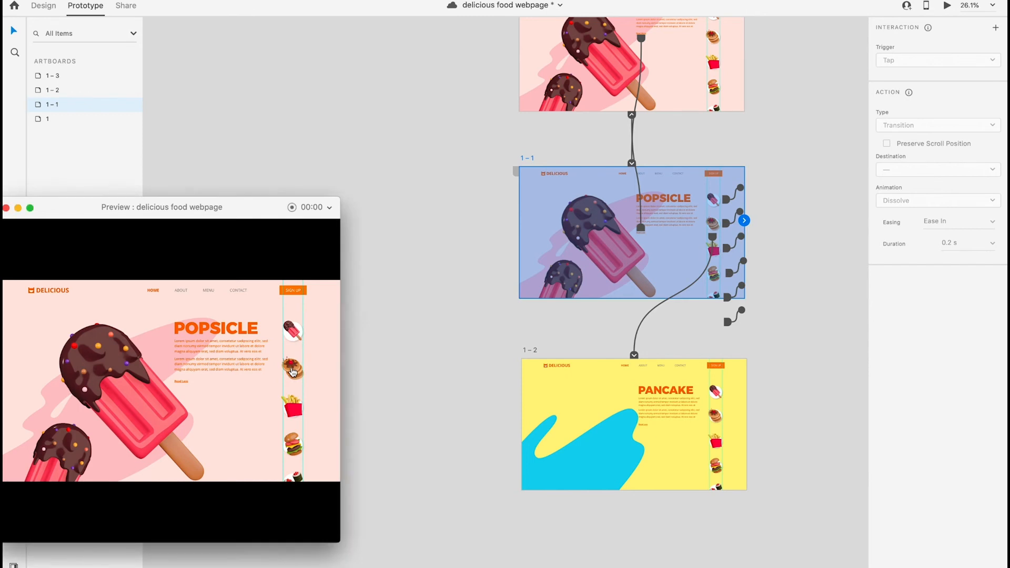
click(293, 372)
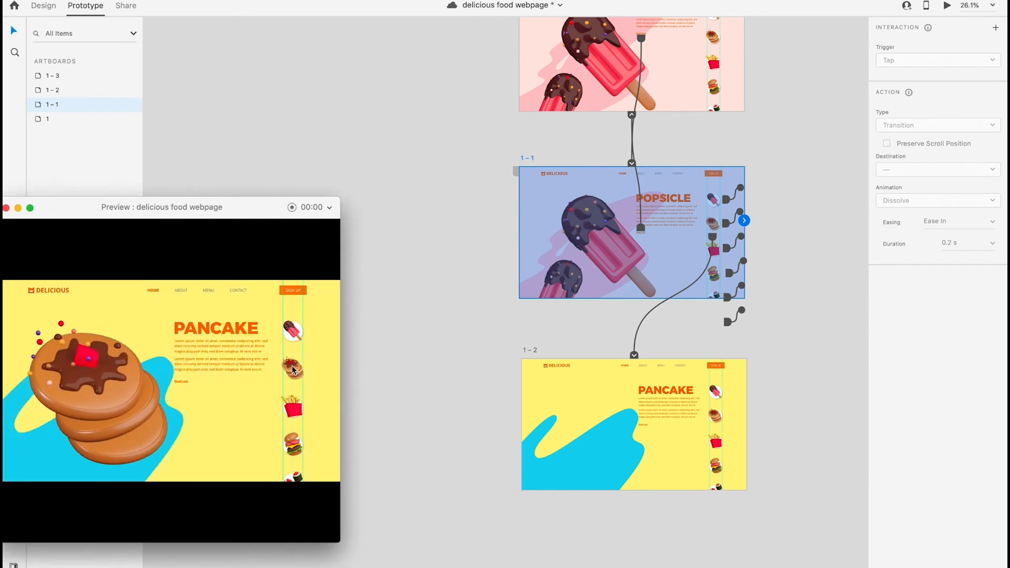
Link the pancake icon in artboard 1's side menu to artboard 1 – 2 with a Tap-triggered Auto-Animate interaction
scroll(484, 181, up, 3)
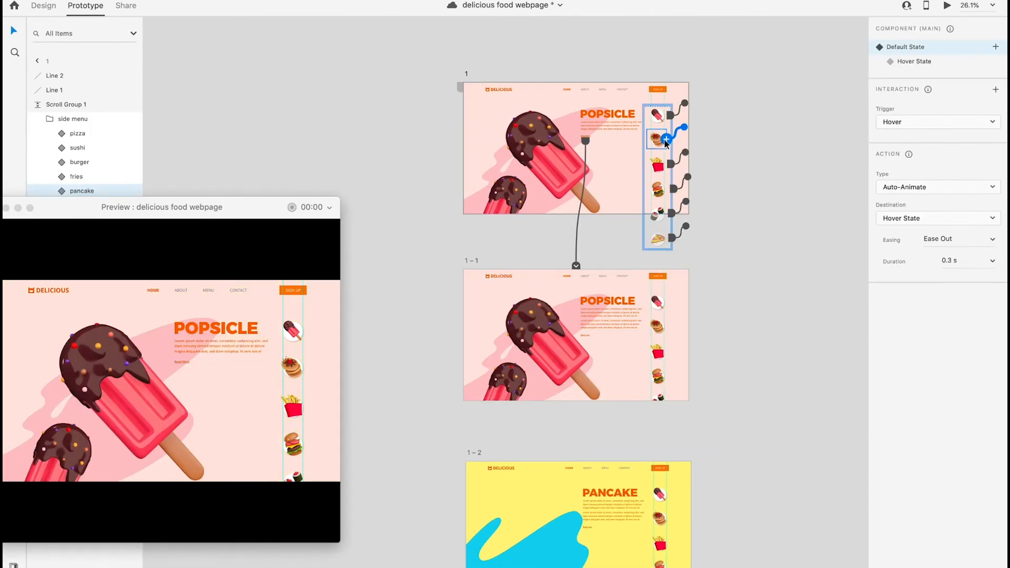
drag(666, 140, 676, 483)
scroll(675, 483, down, 3)
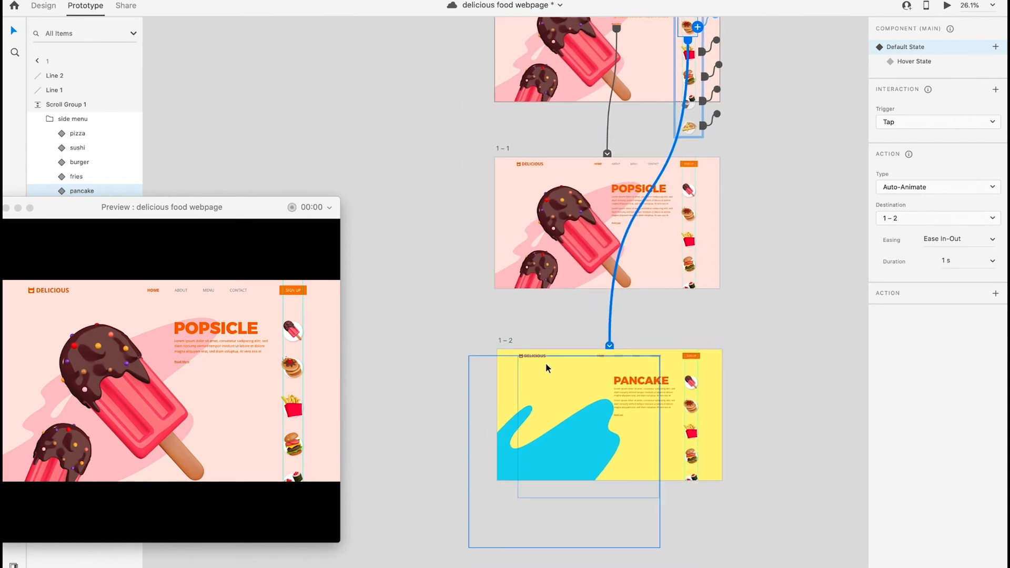
scroll(546, 364, up, 1)
scroll(438, 214, up, 3)
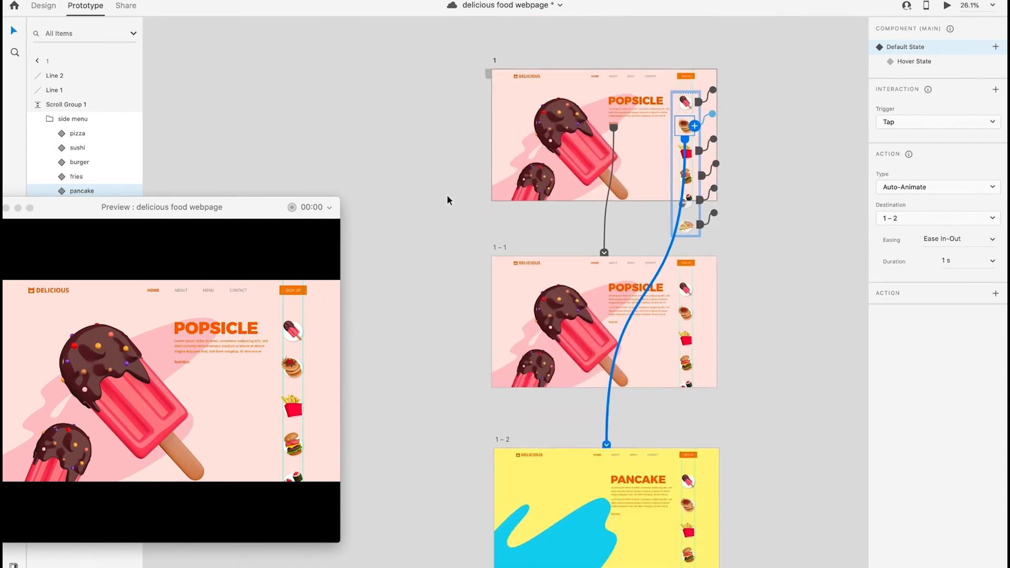
Test the pancake icon's tap interaction in the preview, starting from artboard 1
click(494, 61)
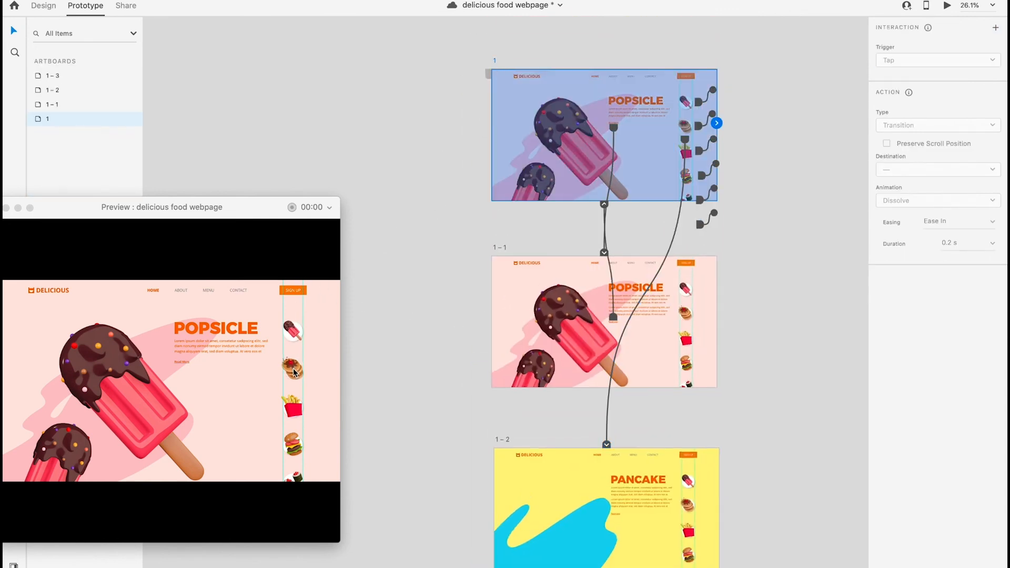
click(294, 369)
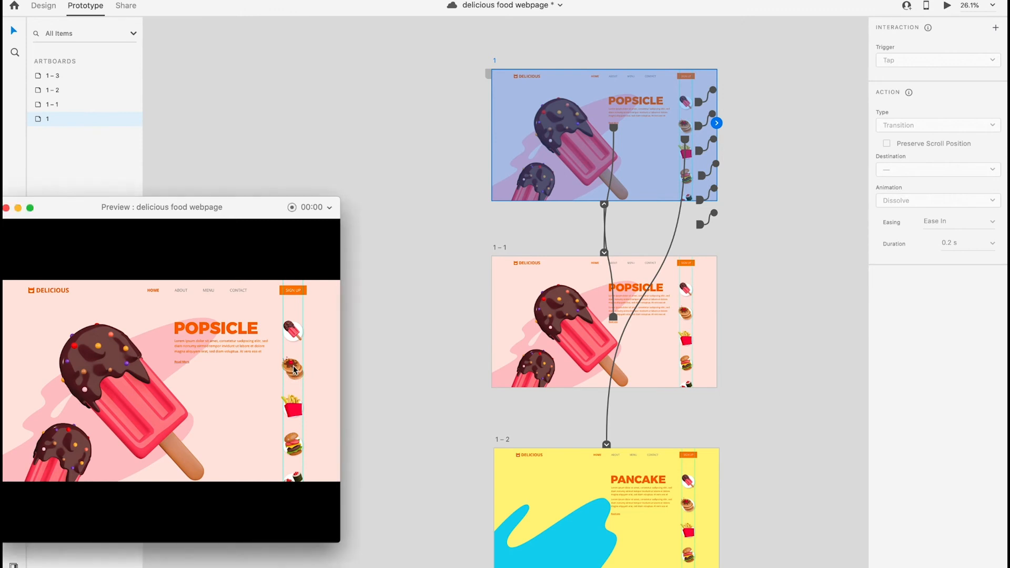
click(295, 370)
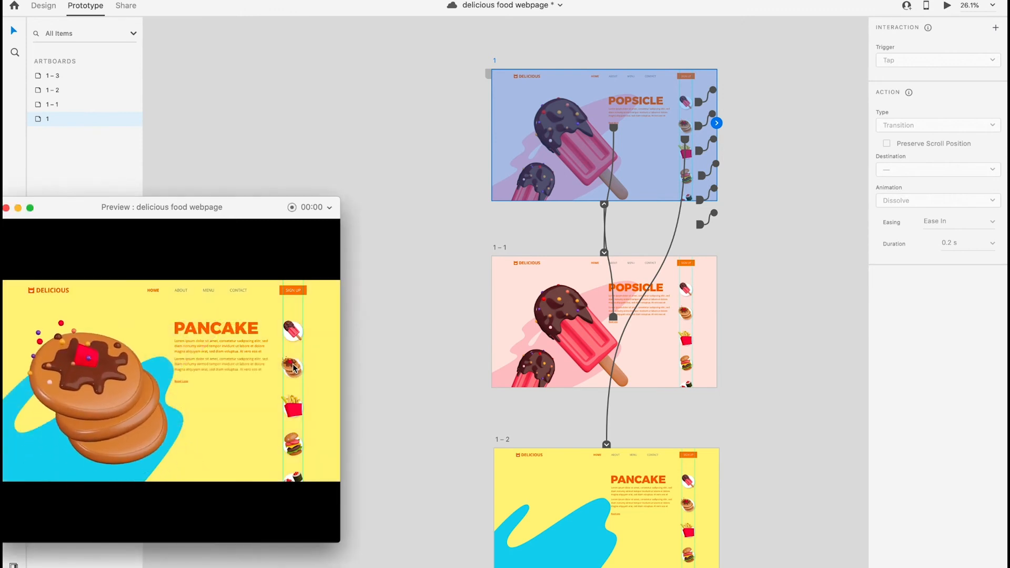
Set the duration of artboard 1's pancake icon tap interaction to 0.4 s
click(671, 239)
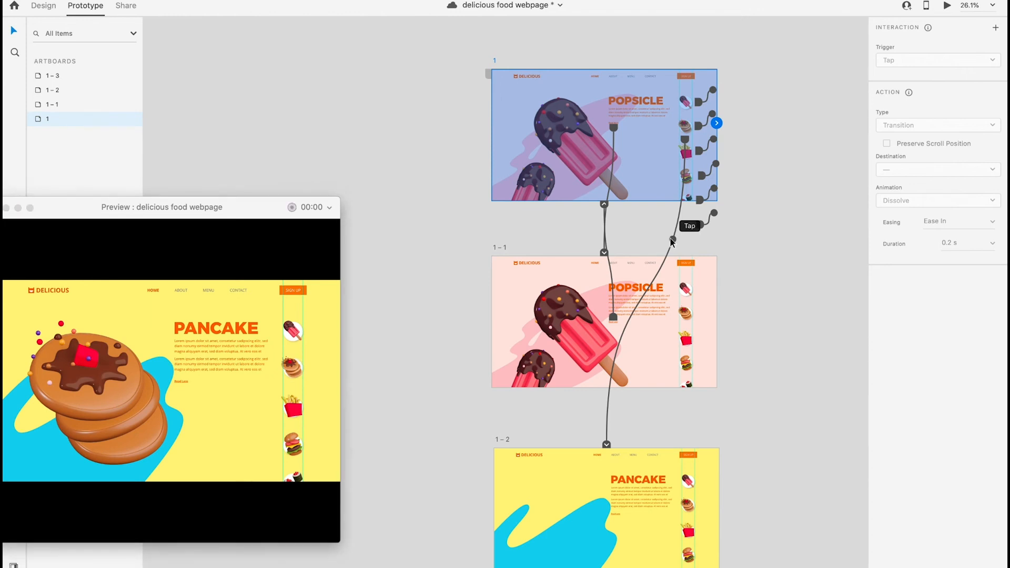
click(671, 239)
click(672, 240)
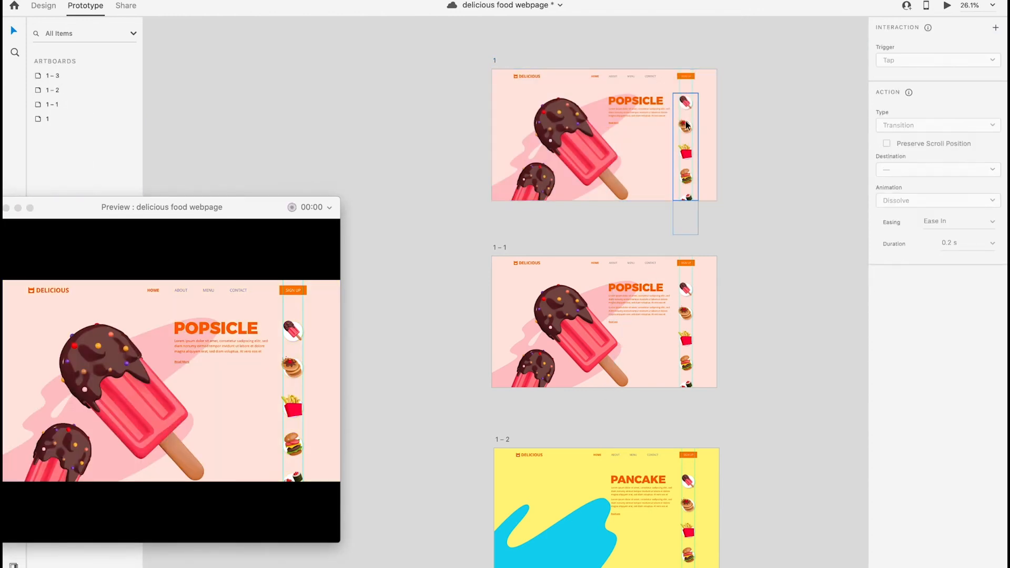
click(686, 122)
click(673, 244)
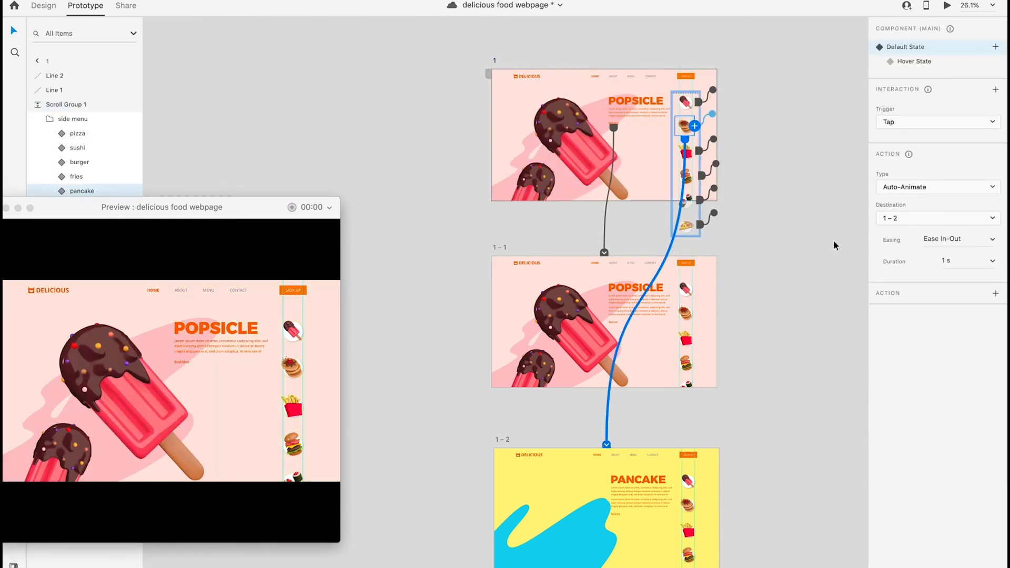
click(991, 262)
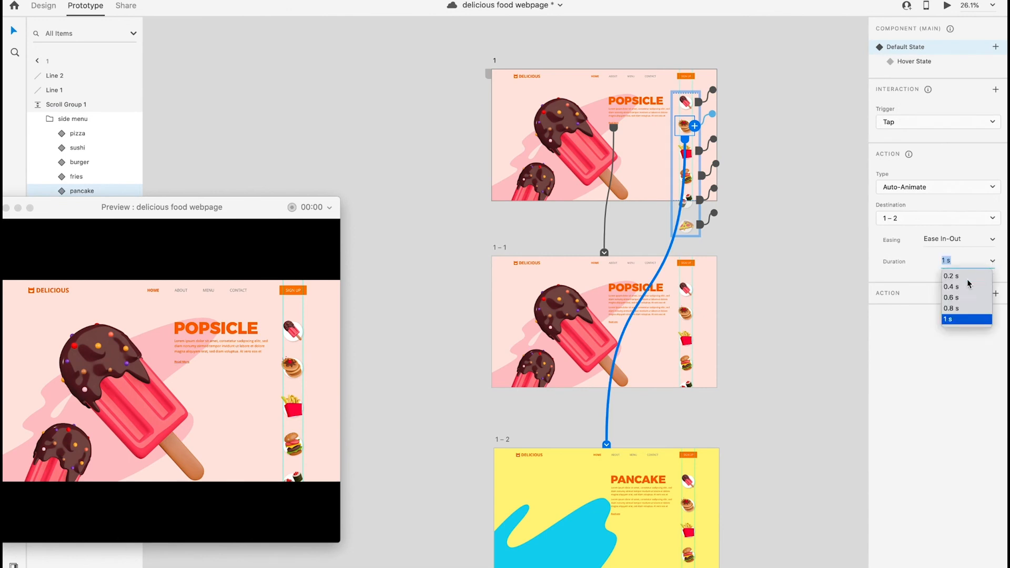
click(960, 287)
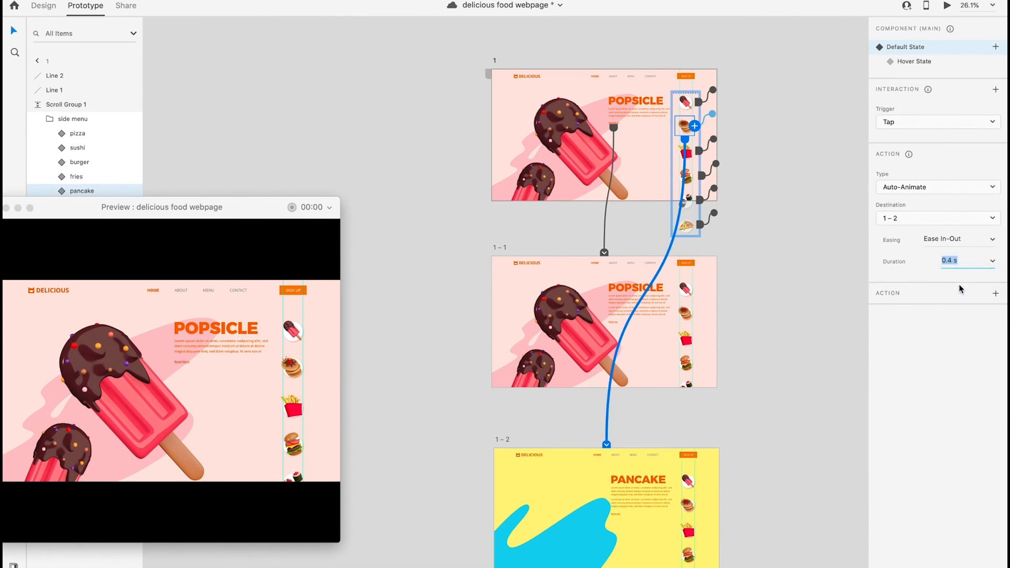
Set the duration of artboard 1 – 1's pancake icon tap interaction to 0.4 s
click(688, 320)
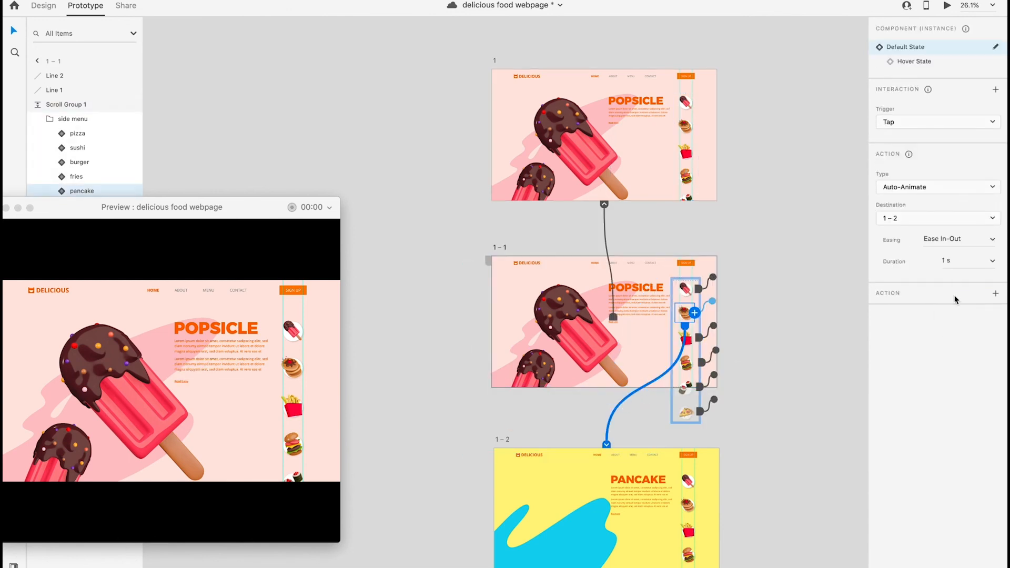
click(993, 262)
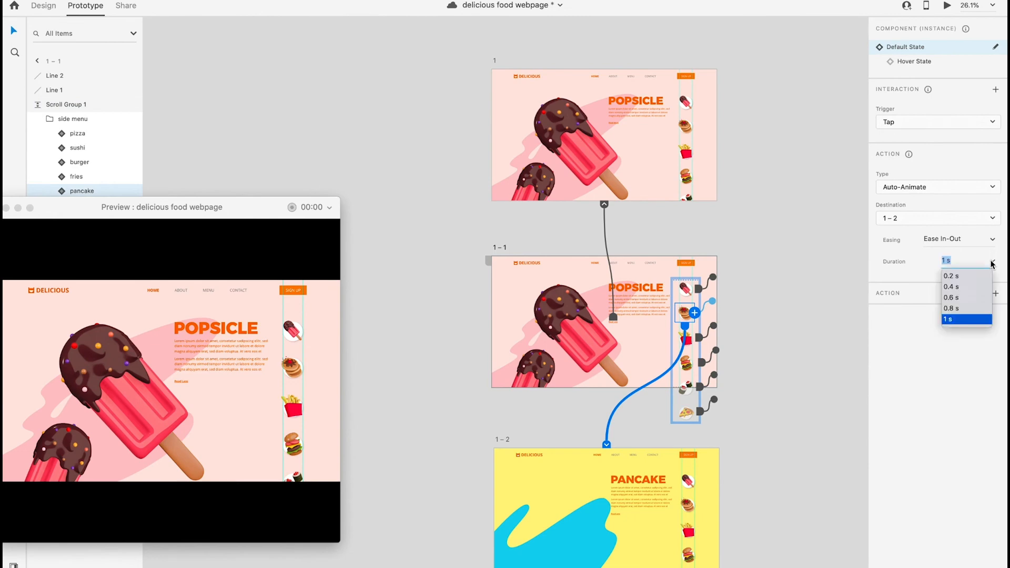
click(963, 288)
scroll(720, 454, down, 3)
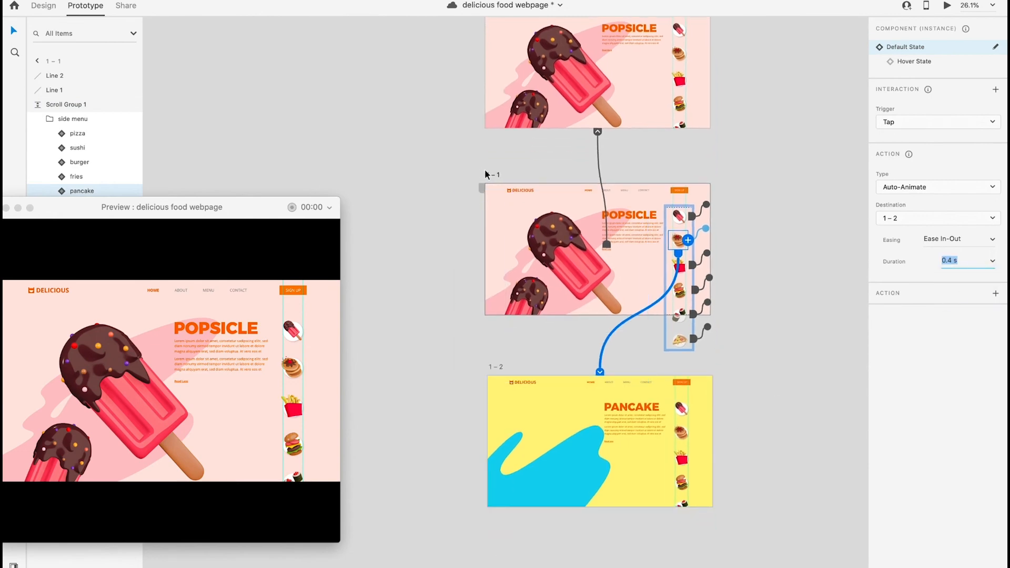
Test the pancake icon's tap transition in the preview, starting from artboard 1 – 1
click(489, 174)
click(292, 366)
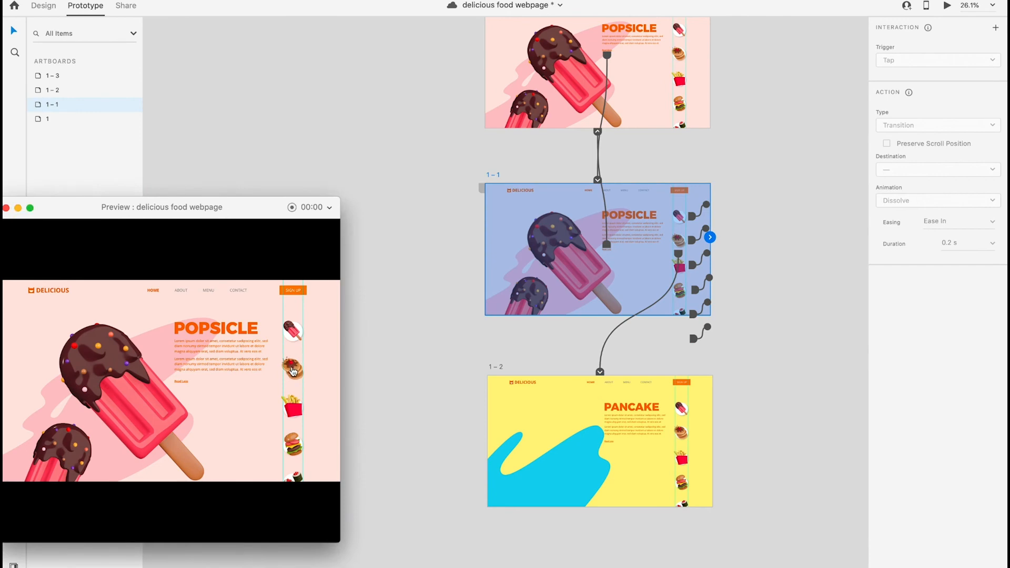
click(293, 371)
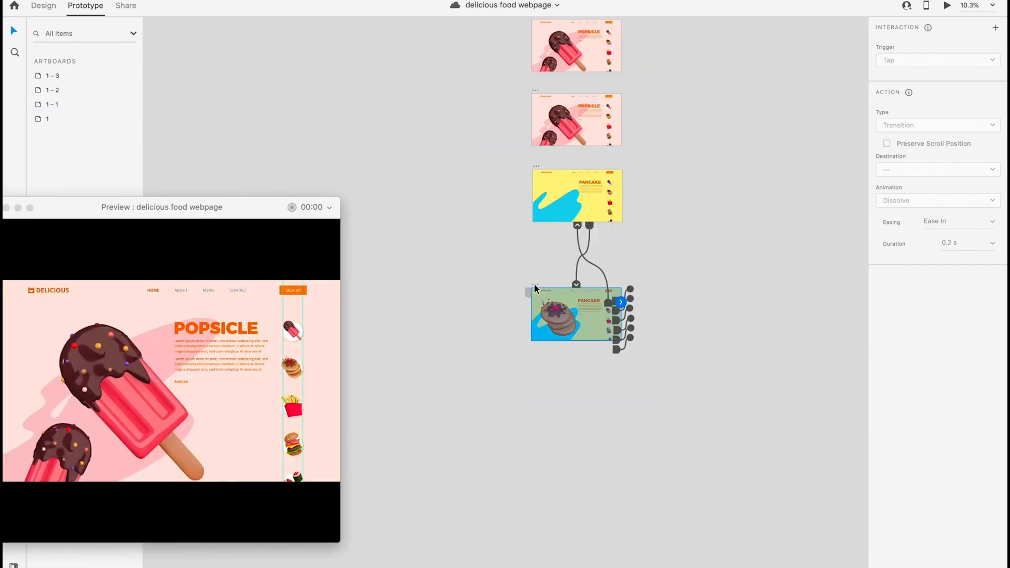
Duplicate artboard 1 – 3 directly below itself, and move the preview window clear of the layer list in Design mode
alt+drag(535, 283, 537, 389)
click(33, 6)
click(350, 176)
click(237, 206)
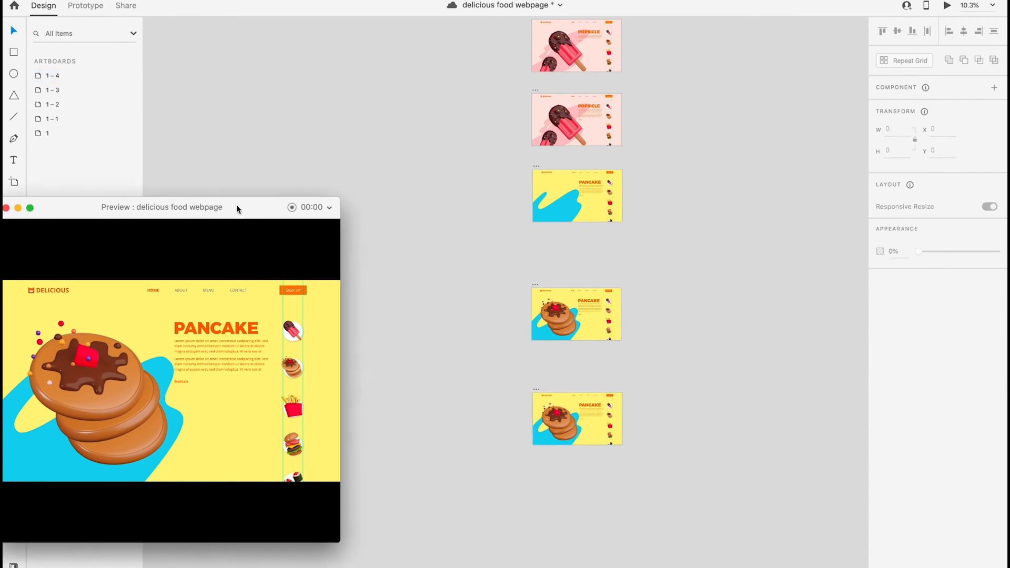
drag(236, 209, 323, 68)
scroll(553, 474, up, 5)
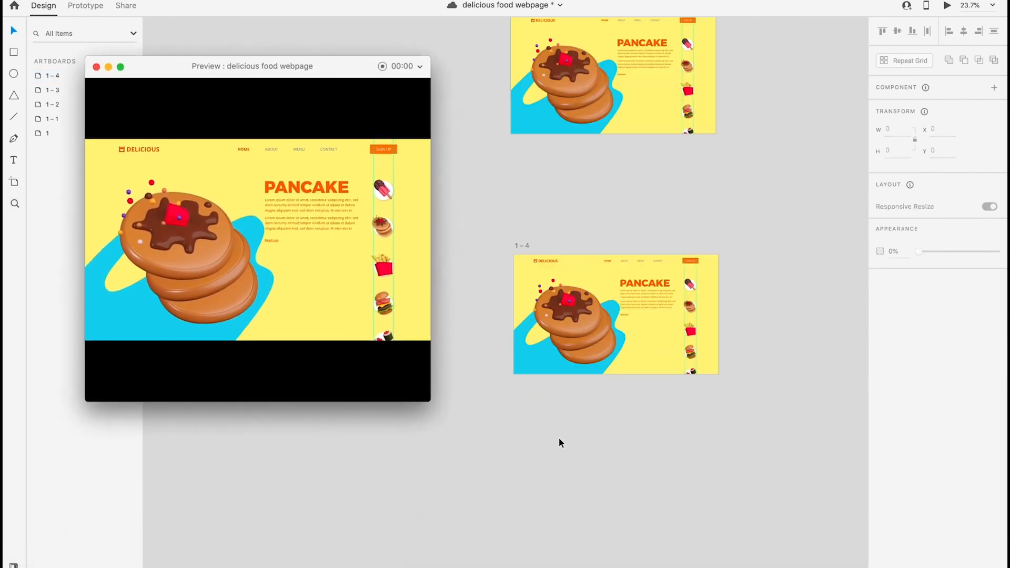
Set the opacity of the pancake group and the splash_blue shape on artboard 1 – 4 to 0%
click(582, 361)
drag(996, 377, 905, 377)
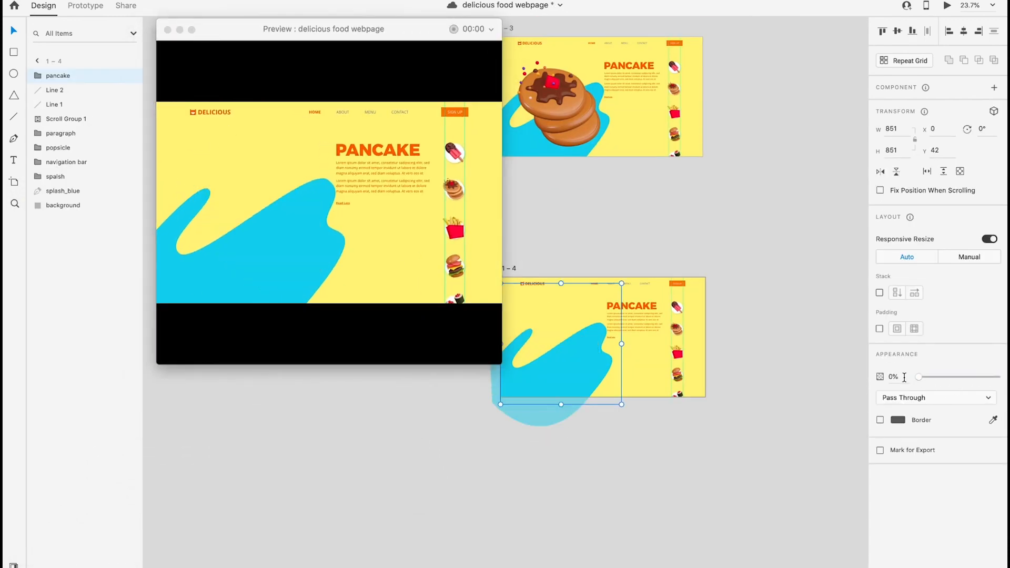
click(67, 192)
drag(989, 305, 901, 303)
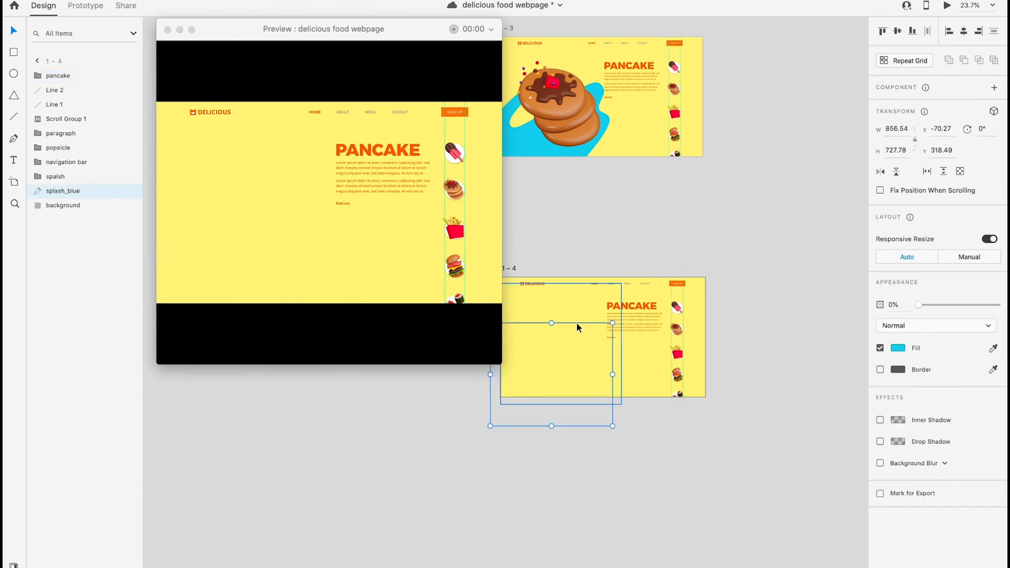
Fill artboard 1 – 4's background rectangle with the saved document color #FFE9D1
click(694, 298)
click(13, 565)
scroll(74, 144, up, 1)
click(84, 119)
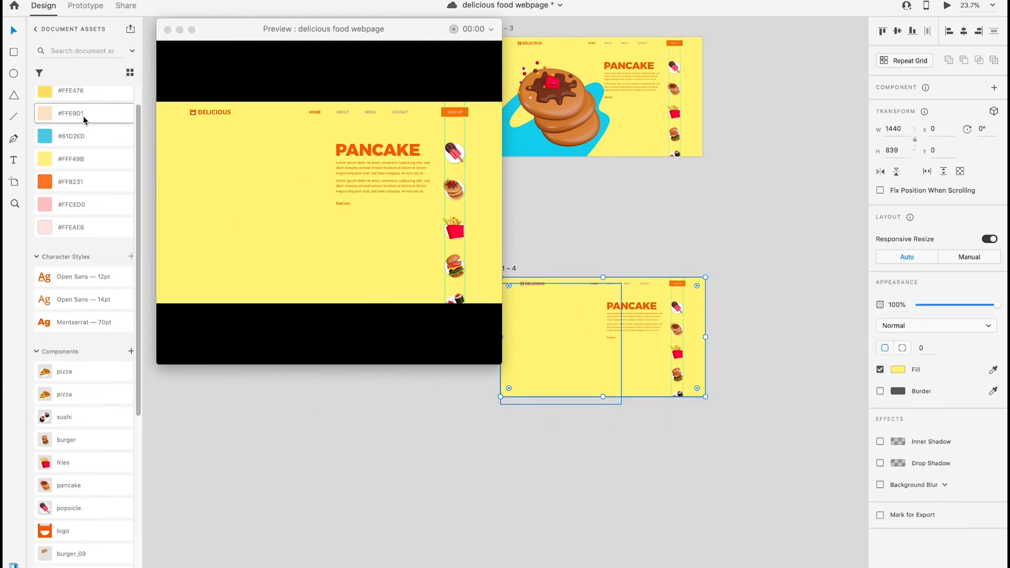
Change the PANCAKE heading on artboard 1 – 4 to BURGER
click(633, 305)
double_click(632, 305)
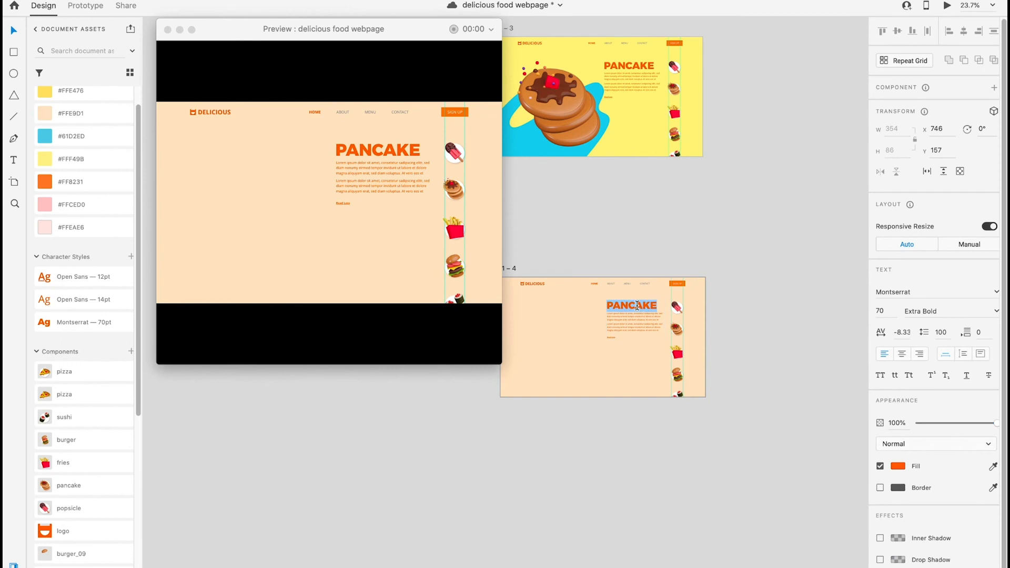
text(BURGER)
click(14, 31)
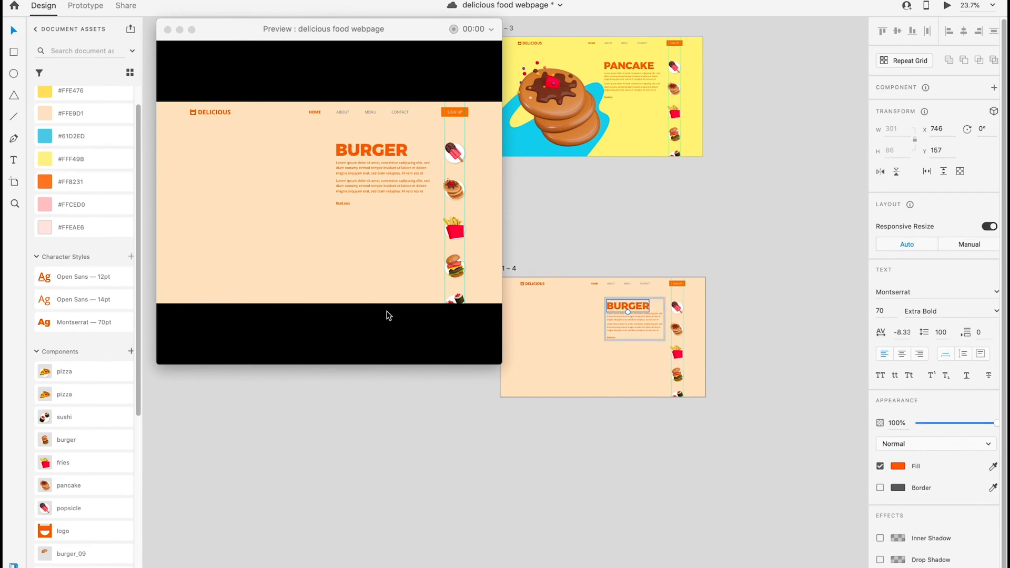
Place the burger_01 to burger_09 components below artboard 1 – 4 and align their centers to stack them into one burger
scroll(84, 441, down, 8)
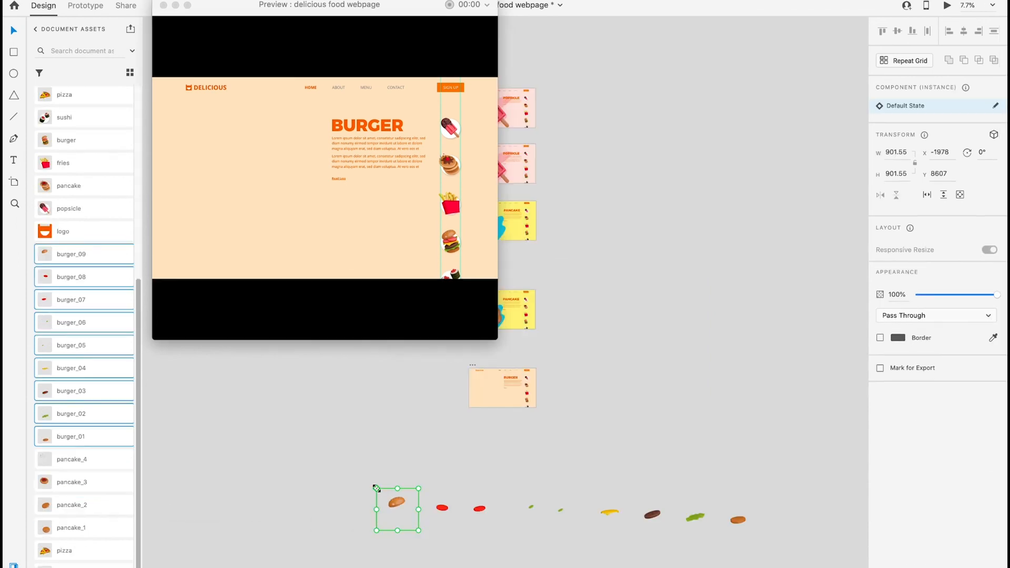
drag(761, 535, 372, 462)
click(965, 33)
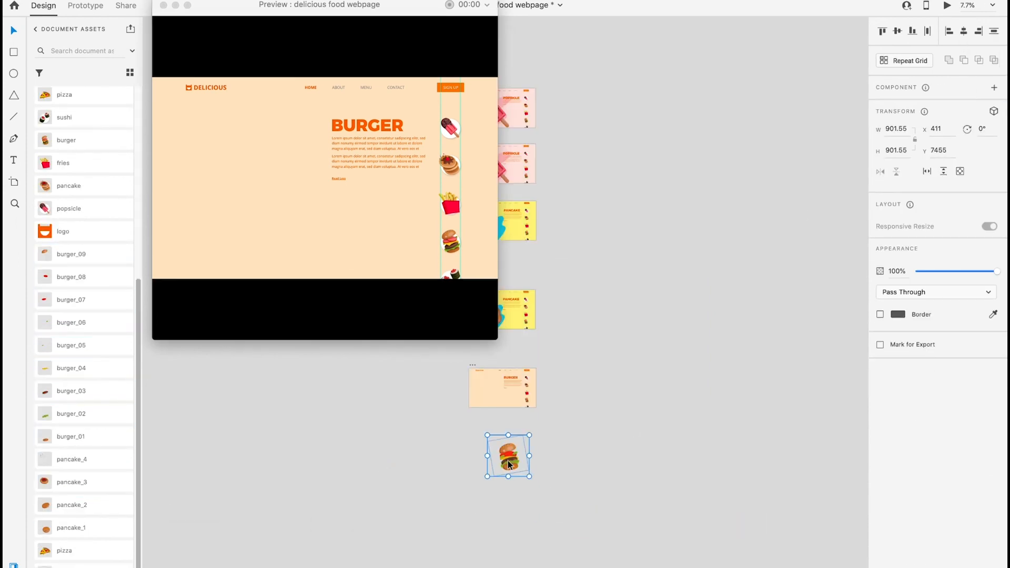
Move the grouped burger onto artboard 1 – 4, beside the BURGER heading and paragraph
scroll(509, 462, up, 5)
drag(608, 476, 564, 419)
scroll(565, 420, up, 4)
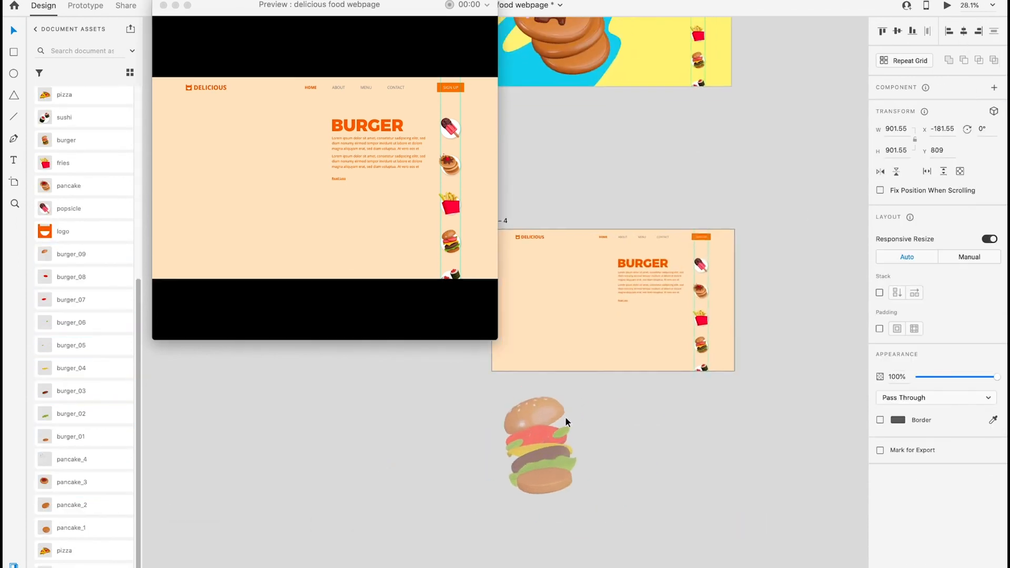
drag(514, 462, 546, 321)
Rename the new burger group on artboard 1 – 4 as BURGER
key(super+y)
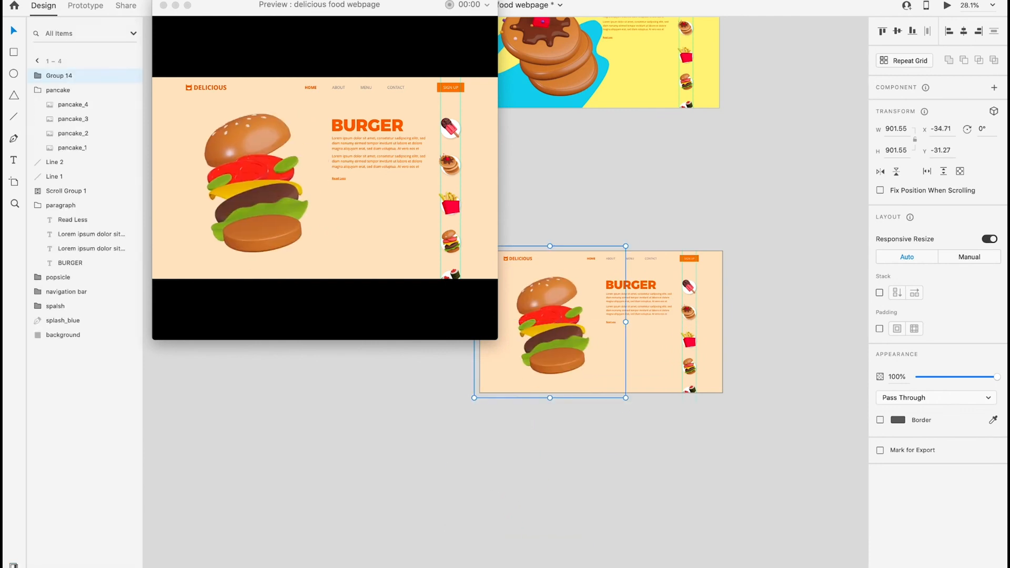
right_click(73, 74)
click(98, 147)
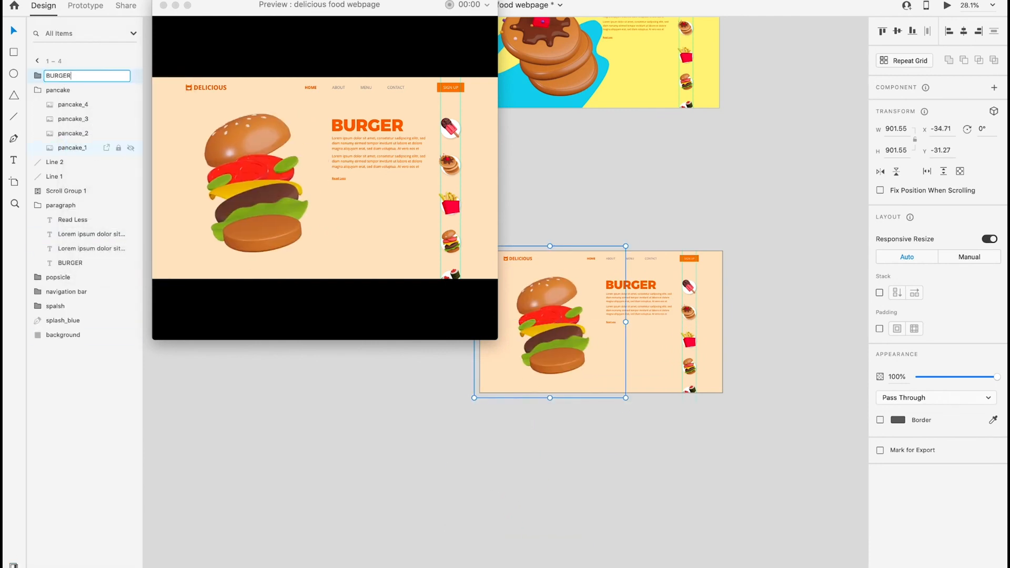
key(Return)
Reorder the layers in the BURGER group from burger_09 on top down to burger_01 at the bottom
click(24, 75)
click(78, 206)
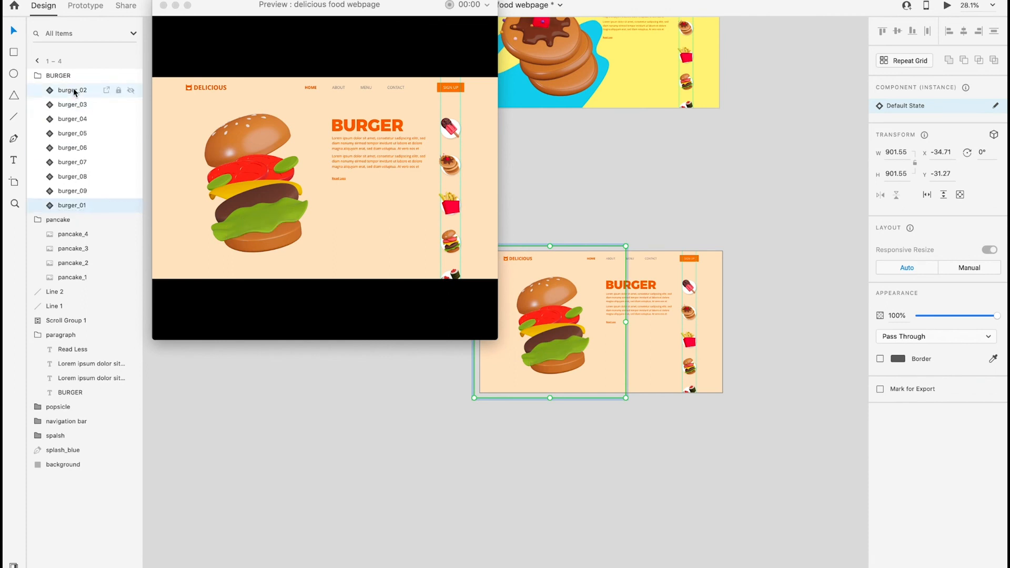
drag(74, 90, 81, 140)
drag(79, 90, 85, 117)
scroll(383, 467, up, 5)
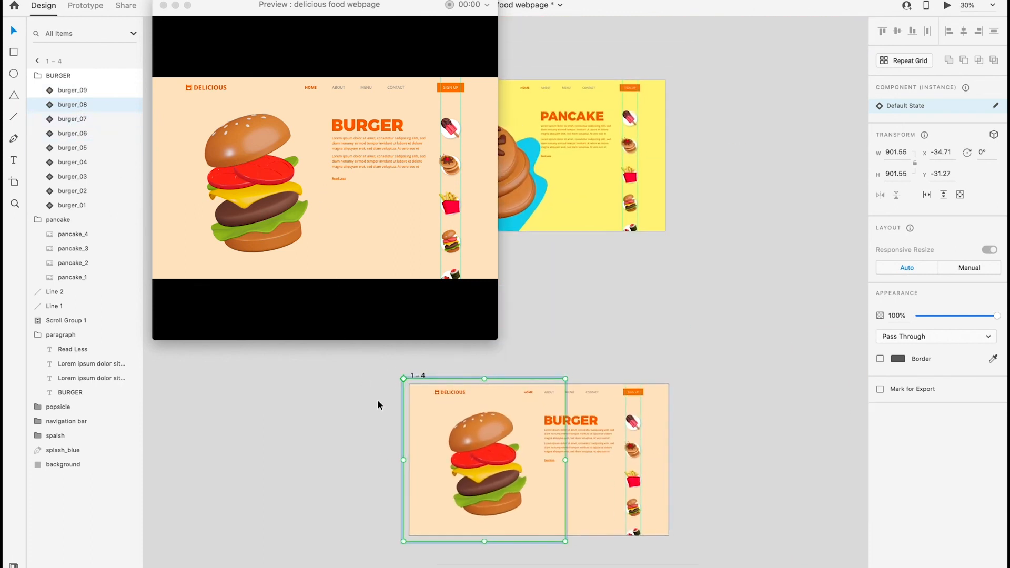
scroll(379, 405, up, 3)
key(Escape)
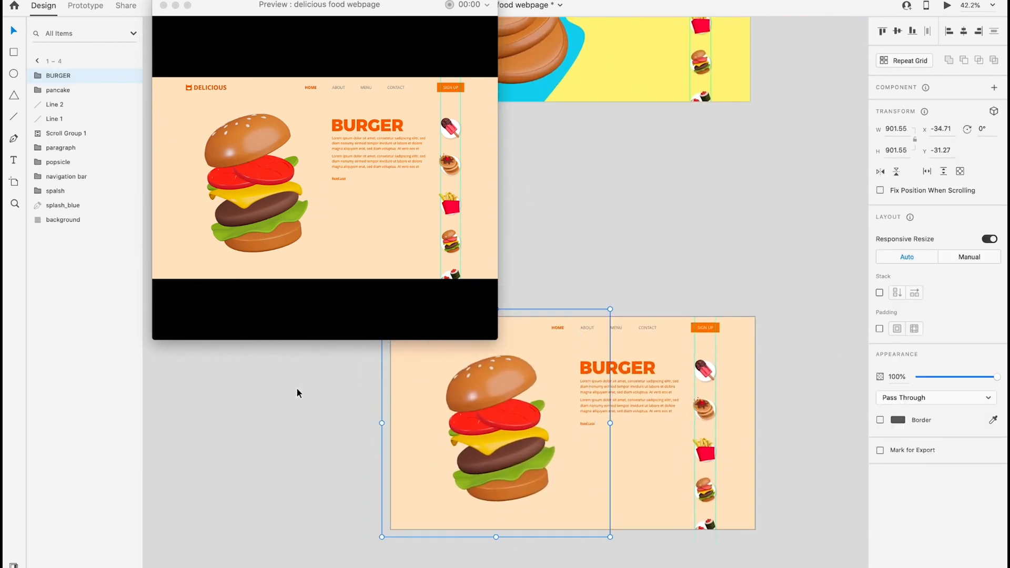
Draw a closed wavy path about 1128 by 485 with the Pen tool across artboard 1 – 4's lower-left area
click(13, 140)
click(359, 430)
drag(448, 463, 482, 516)
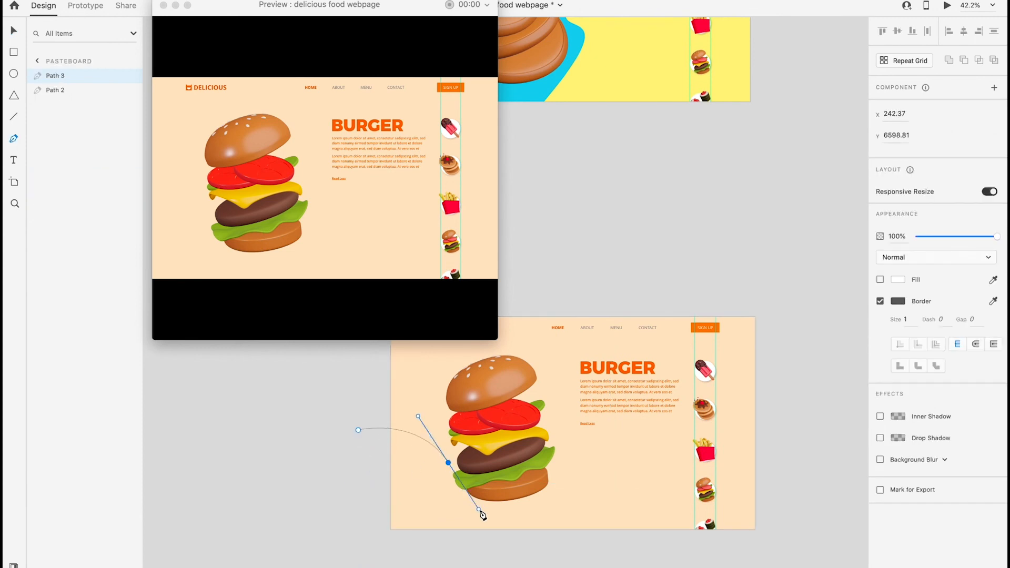
drag(585, 499, 619, 505)
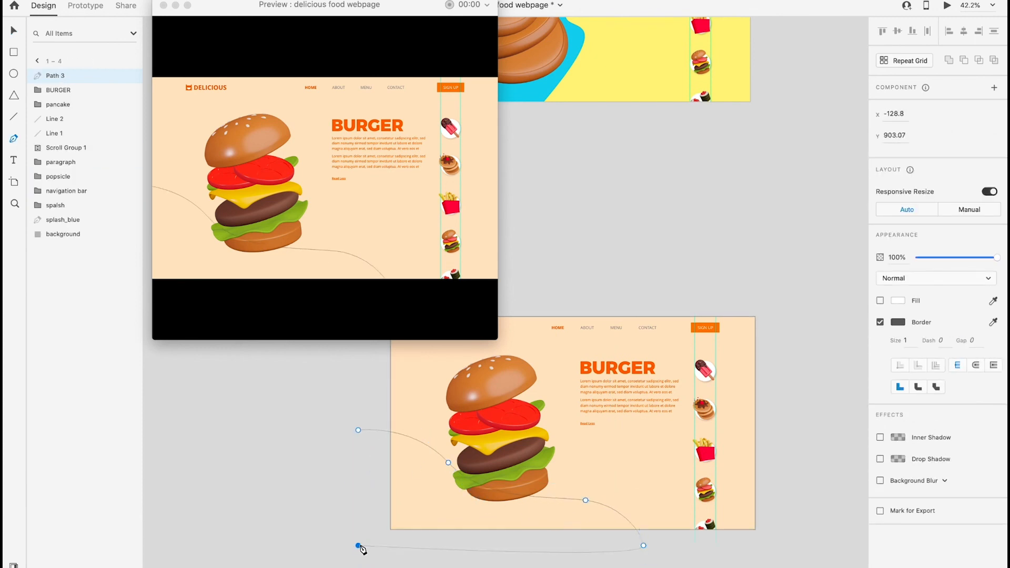
Remove the wavy path's border and fill it with the saved document color #FFE476
click(880, 322)
click(880, 300)
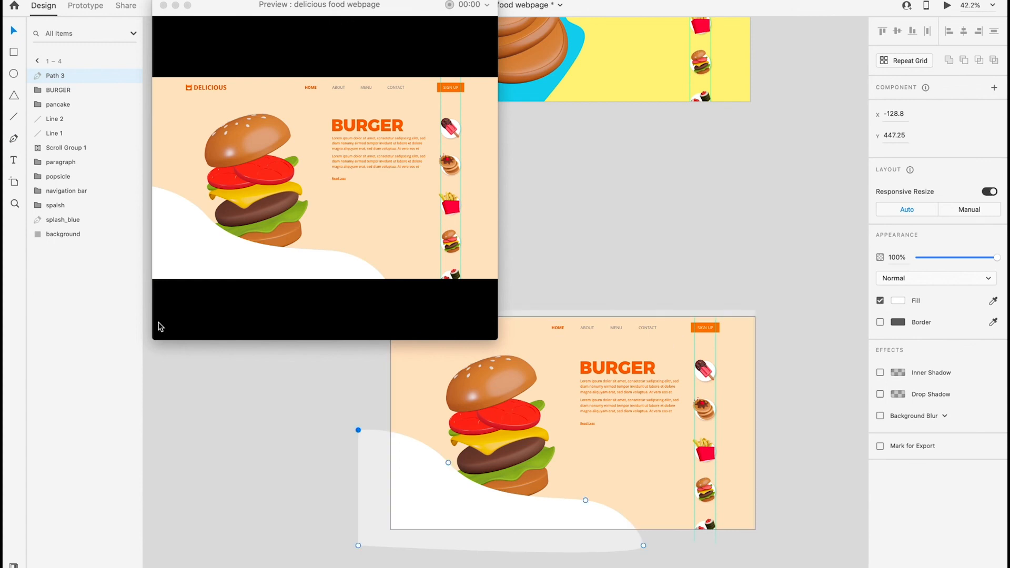
click(13, 564)
scroll(78, 312, up, 5)
click(105, 119)
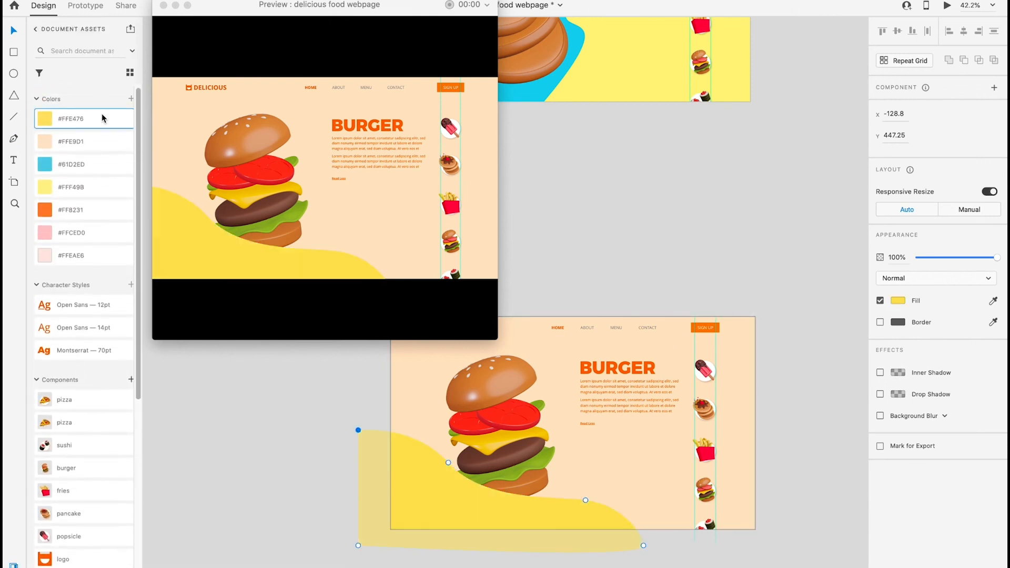
click(694, 245)
Move the yellow path's layer behind the burger, between the navigation bar and spalsh groups
click(424, 473)
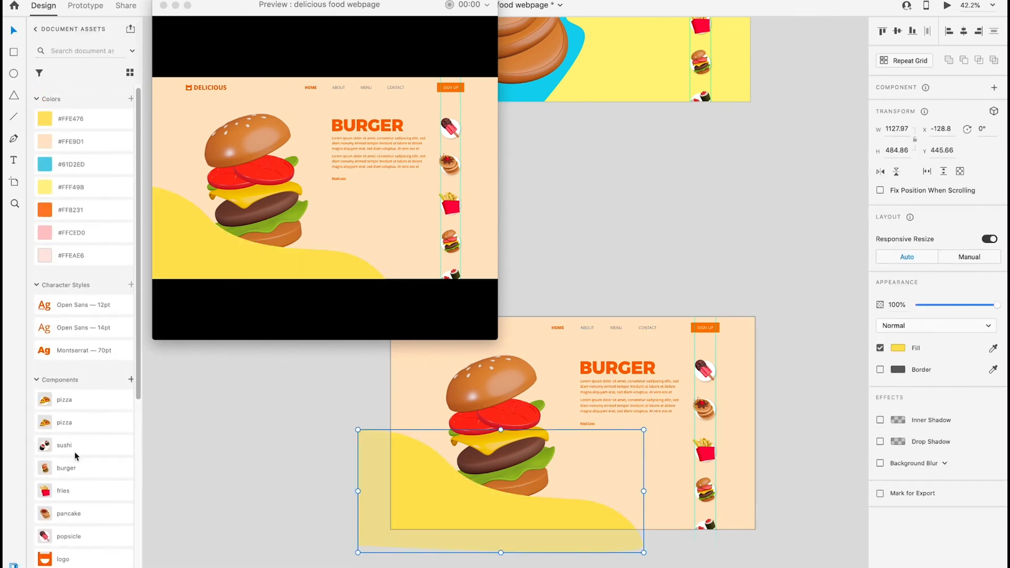
scroll(74, 453, down, 5)
click(13, 567)
drag(78, 75, 80, 199)
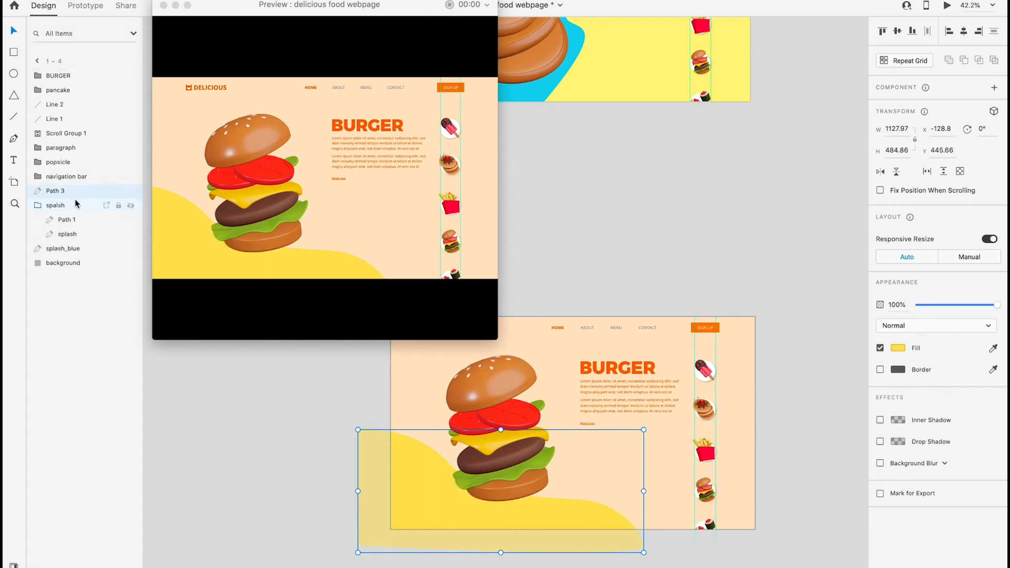
Rename the yellow path's layer as spalsh_yellow
right_click(66, 191)
click(100, 266)
text(SPALSH)
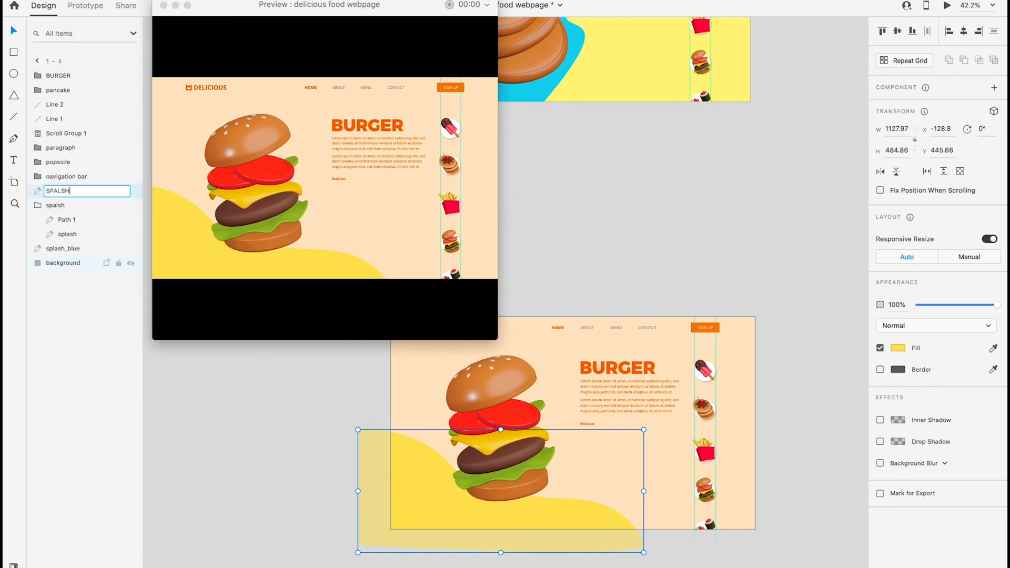
text(_YE)
key(BackSpace)
key(BackSpace)
key(BackSpace)
key(BackSpace)
key(BackSpace)
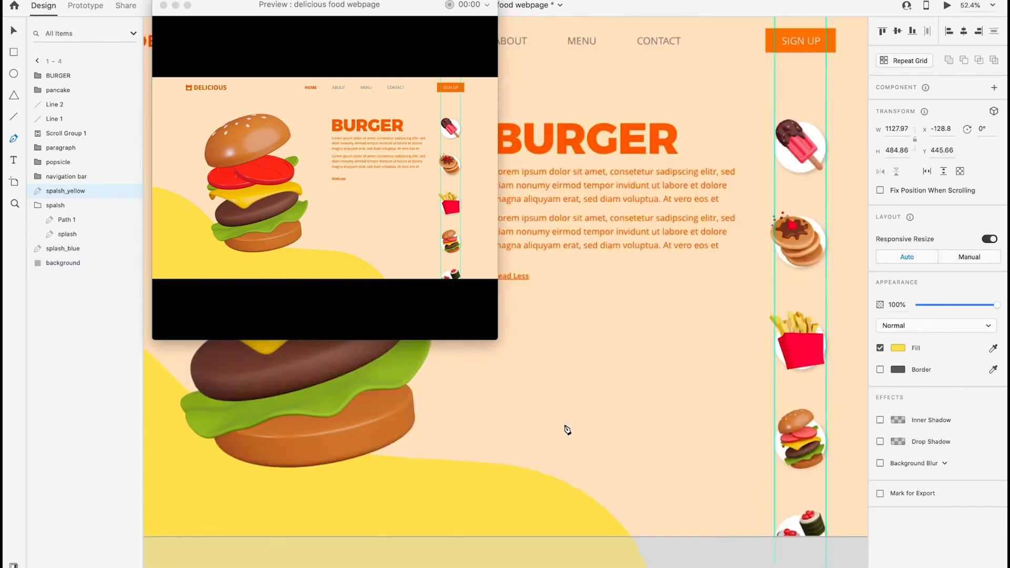
Draw a small closed leaf-like path with the Pen tool above the yellow splash, beside the bottom bun
scroll(566, 428, up, 3)
key(p)
click(520, 367)
mouse_move(535, 426)
mouse_down()
mouse_move(629, 458)
mouse_move(676, 494)
mouse_up()
drag(520, 366, 407, 401)
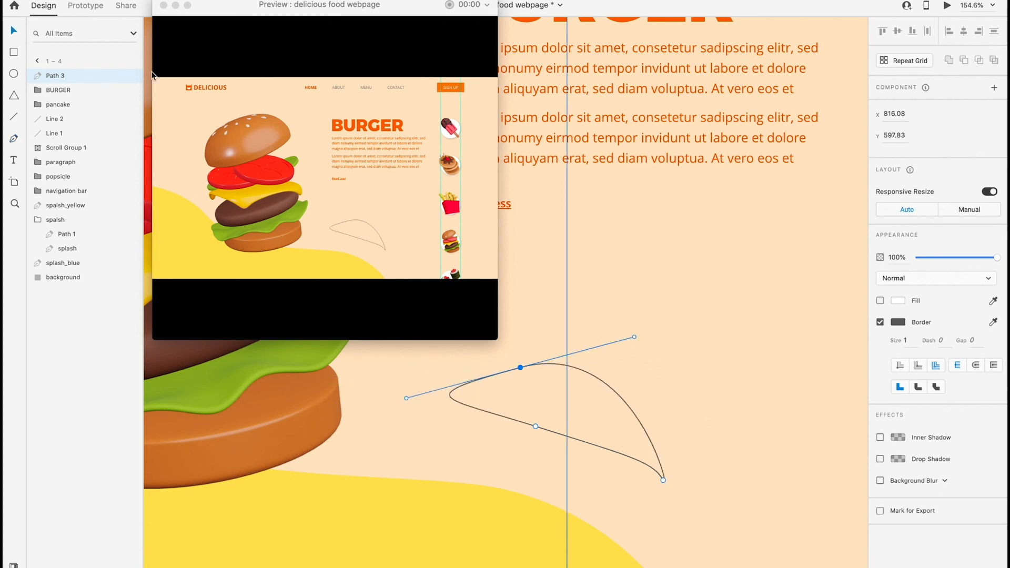
Fill the leaf-like path with the saved document color #FFE476 and remove its border
click(14, 566)
scroll(68, 280, up, 3)
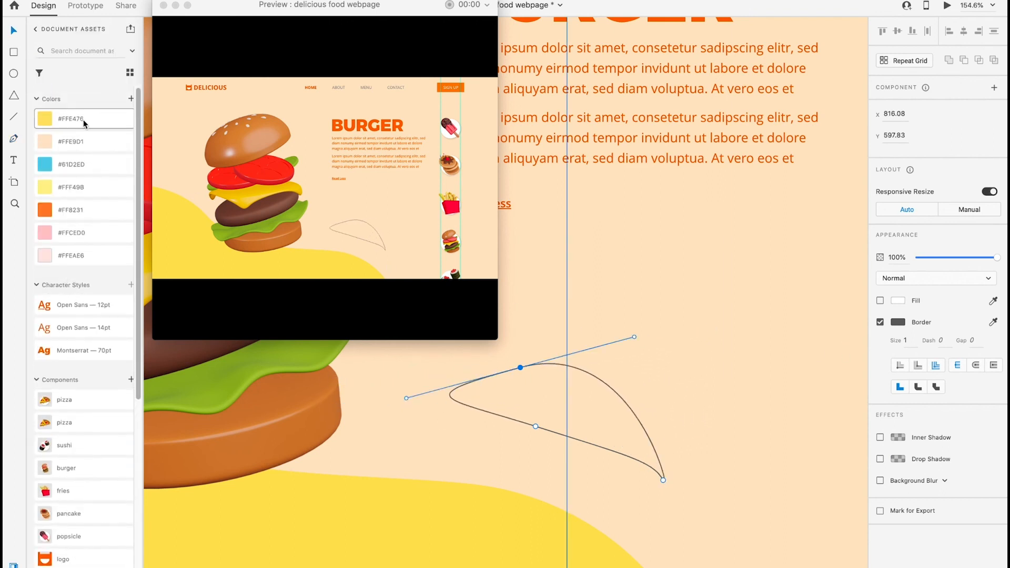
click(83, 121)
click(880, 301)
click(880, 323)
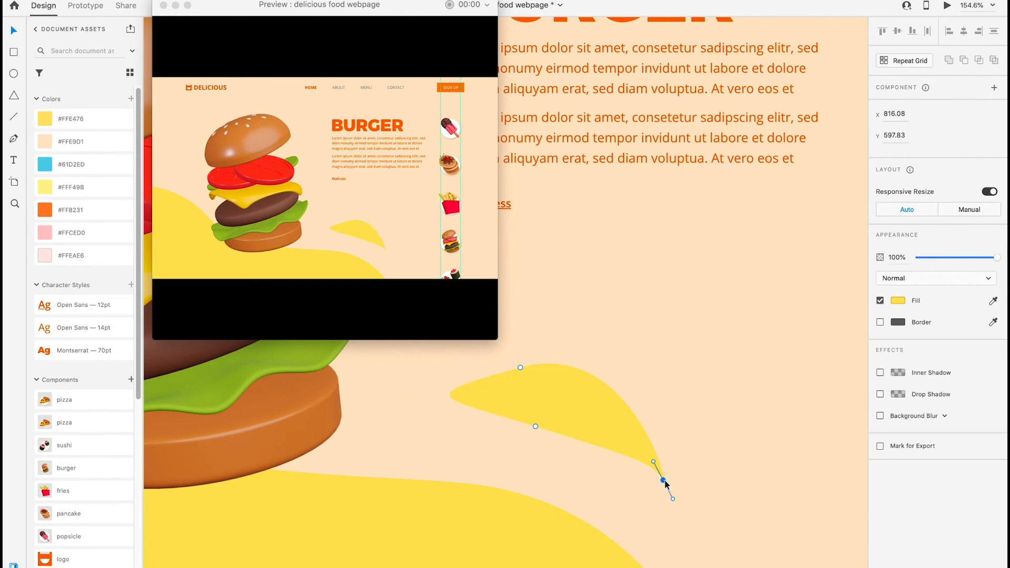
Reshape the yellow leaf-like path into a slanted droplet, rounded at its upper end and tapering toward the lower end
drag(664, 480, 656, 455)
drag(521, 369, 450, 410)
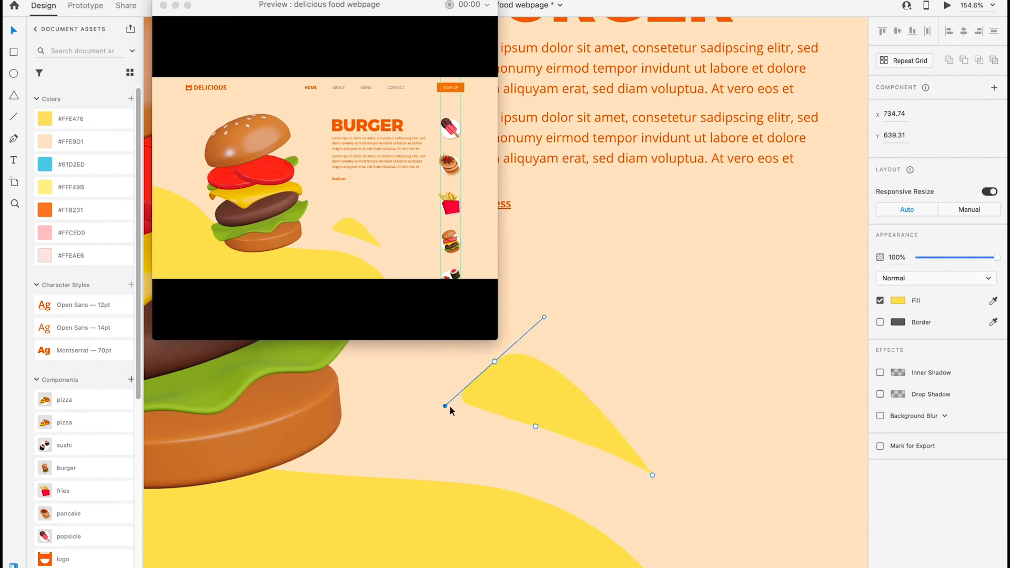
drag(652, 475, 704, 445)
click(672, 467)
double_click(672, 467)
drag(536, 426, 583, 422)
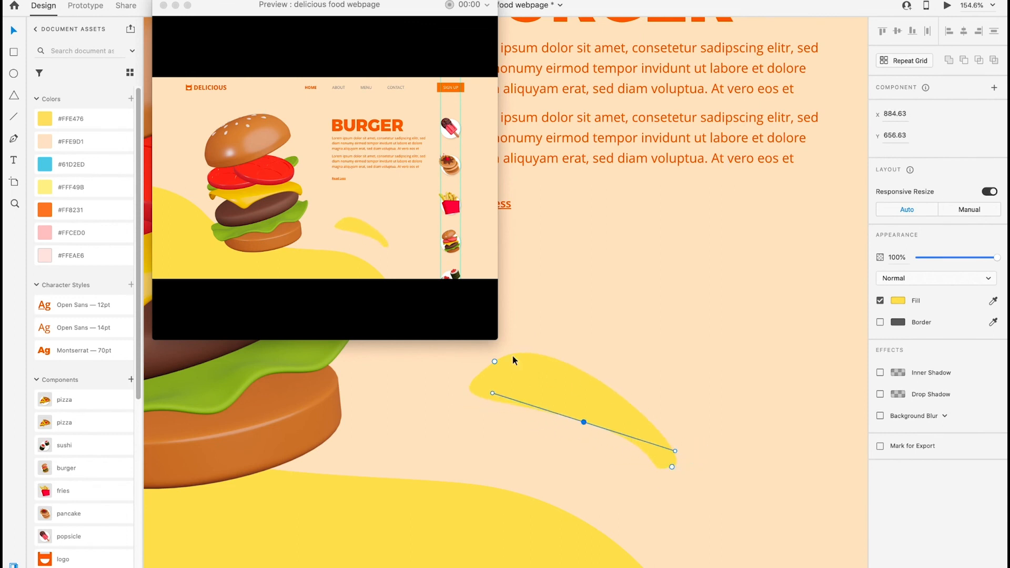
drag(495, 362, 488, 359)
mouse_move(425, 404)
mouse_down()
mouse_move(491, 415)
mouse_move(440, 410)
mouse_move(444, 399)
mouse_up()
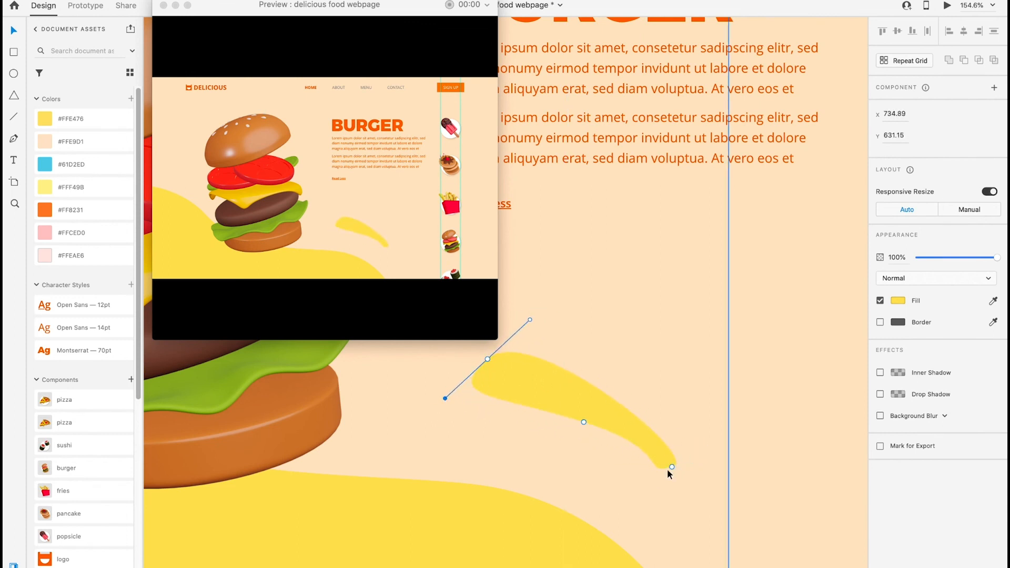
mouse_move(671, 467)
mouse_down()
mouse_move(674, 487)
mouse_move(675, 472)
mouse_up()
click(584, 422)
drag(584, 422, 554, 415)
drag(487, 359, 578, 334)
click(521, 334)
drag(563, 295, 561, 330)
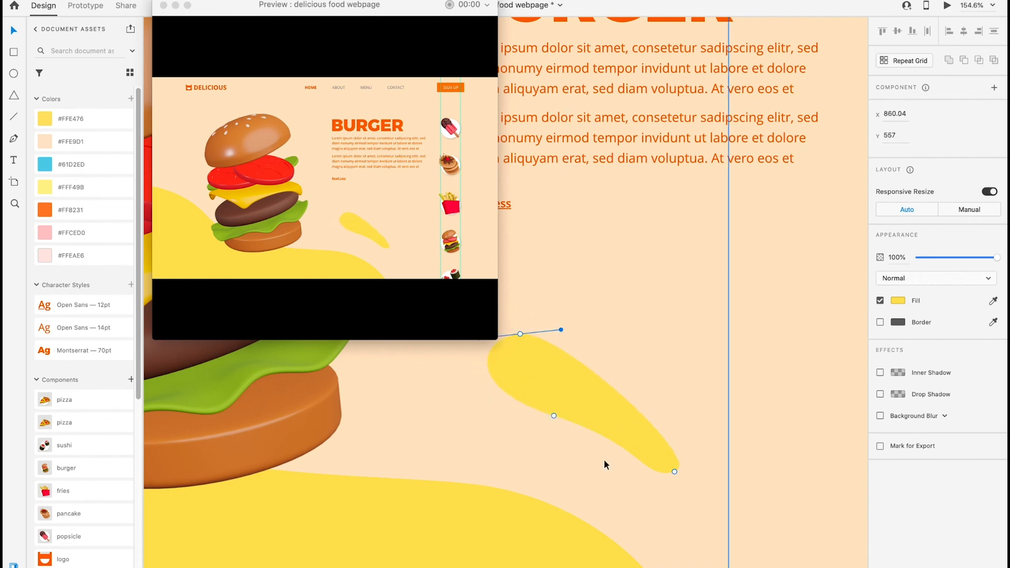
Move the droplet closer to the burger, shrink it to about 156 × 142 and rotate it to -12°
scroll(604, 461, down, 5)
key(Escape)
key(Escape)
drag(582, 440, 568, 445)
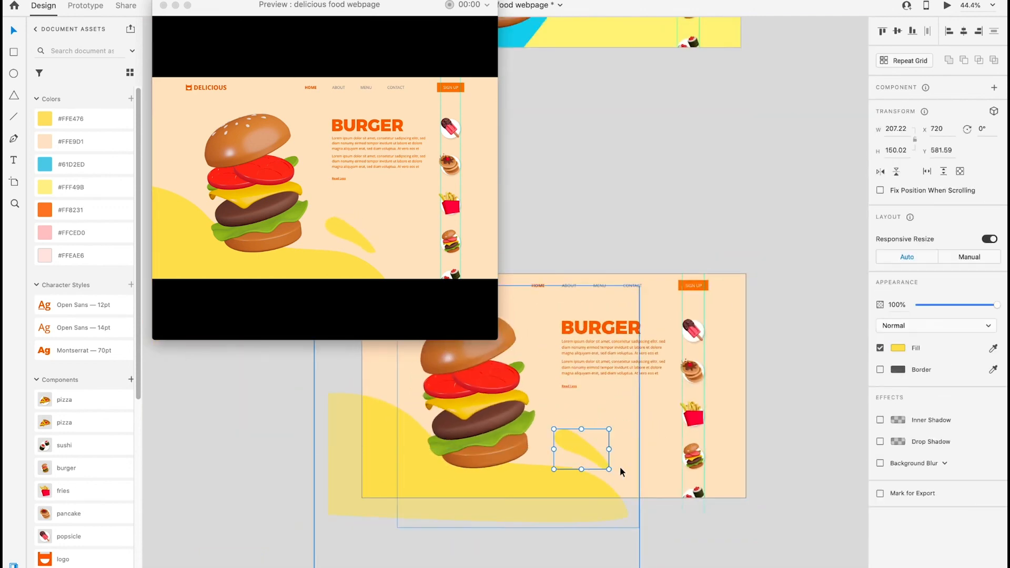
drag(619, 471, 599, 464)
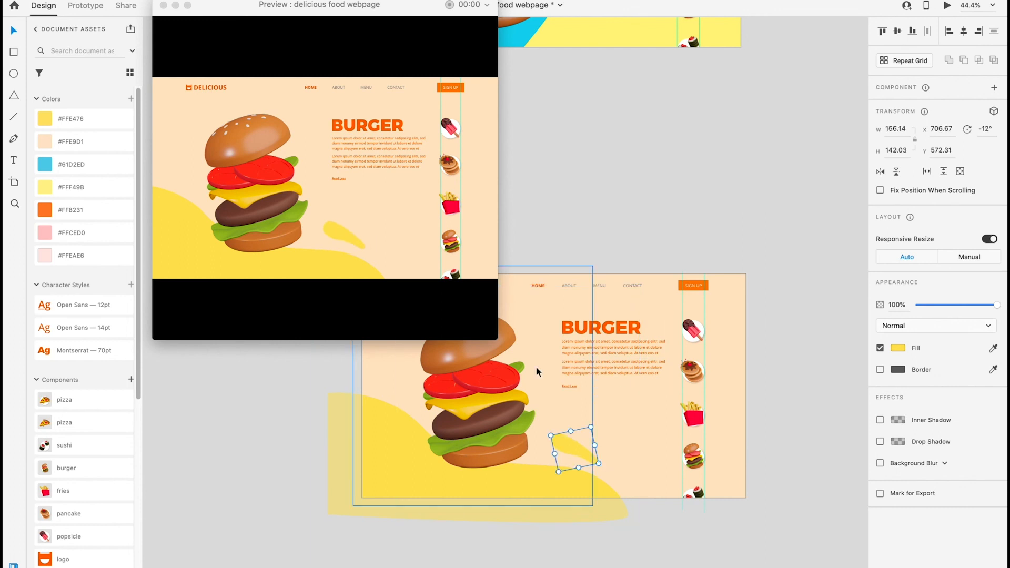
Move the droplet's layer in artboard 1–4 directly above spalsh_yellow, below the navigation bar group
drag(344, 7, 149, 505)
click(695, 137)
scroll(670, 178, down, 3)
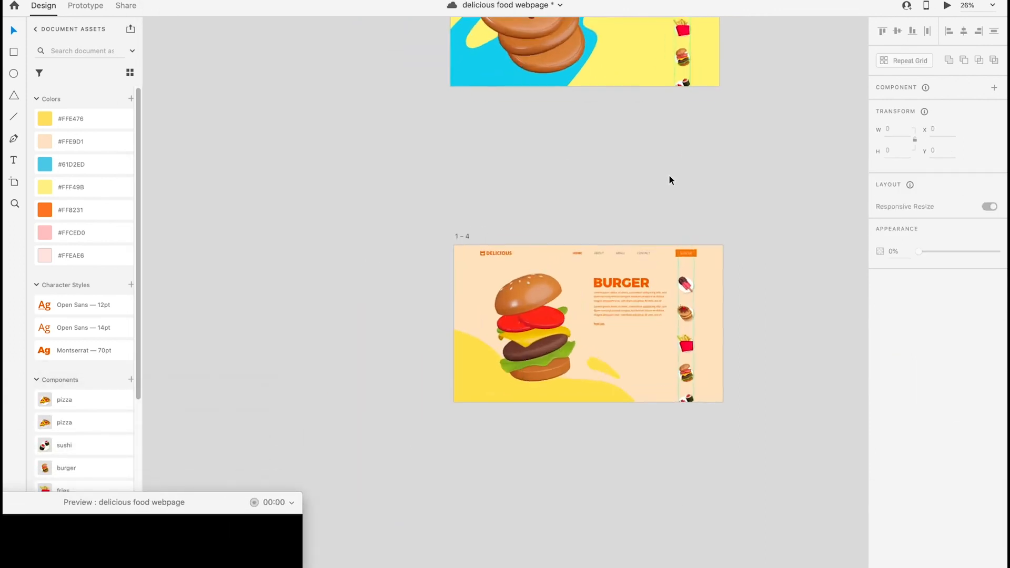
scroll(670, 181, up, 4)
click(335, 413)
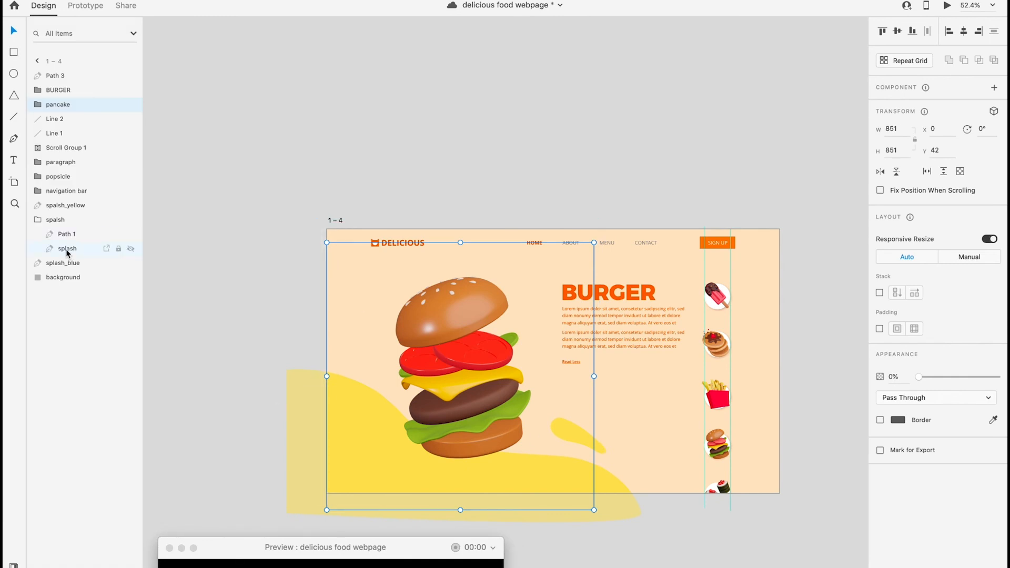
click(67, 208)
drag(69, 79, 79, 200)
Group the droplet with spalsh_yellow and rename the group as spalsh yellow
shift+click(80, 210)
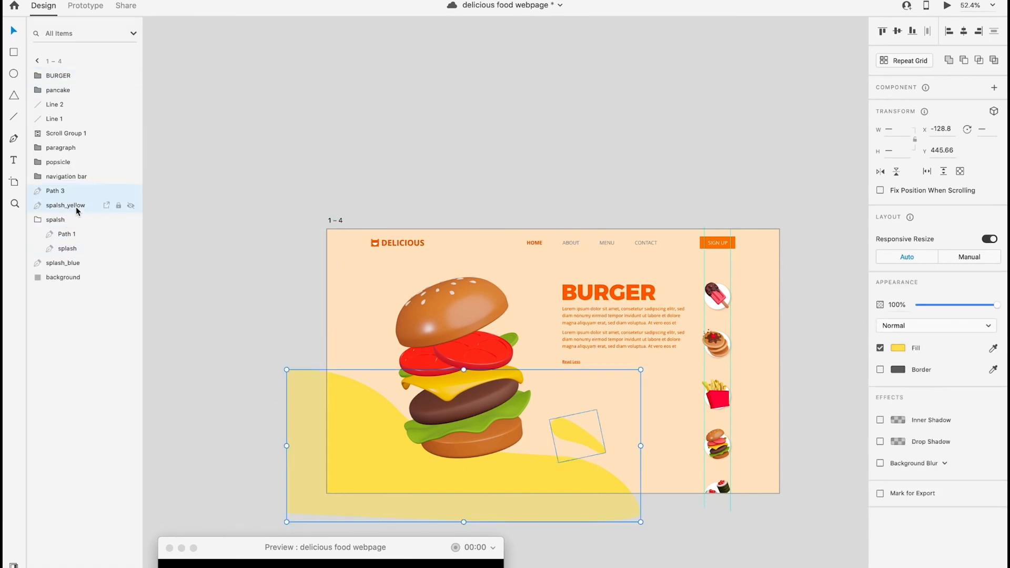
key(super+g)
right_click(63, 191)
click(103, 266)
text(spalsh yellow)
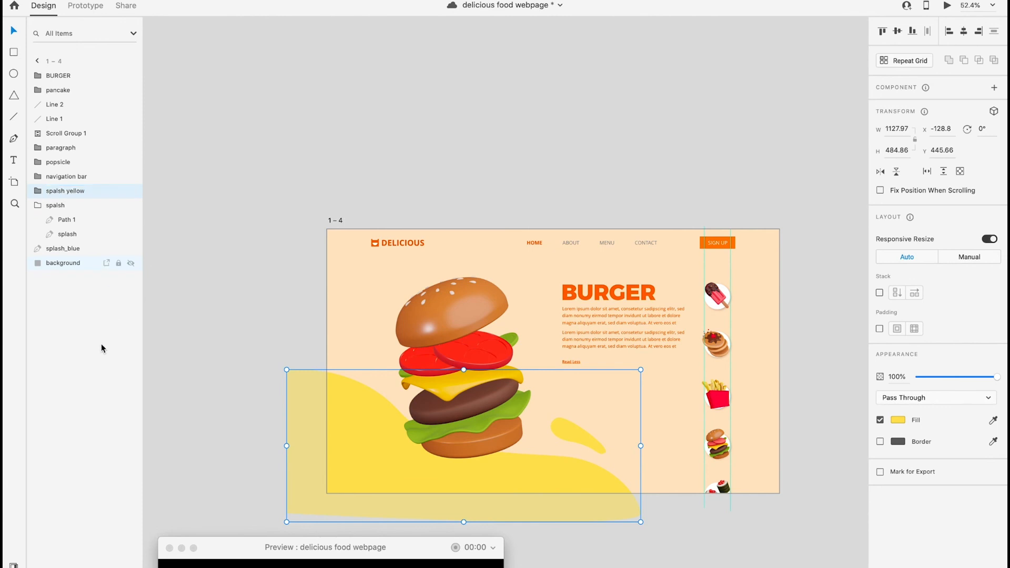
Duplicate artboard 1–4 and place the copy straight below it
scroll(542, 188, down, 5)
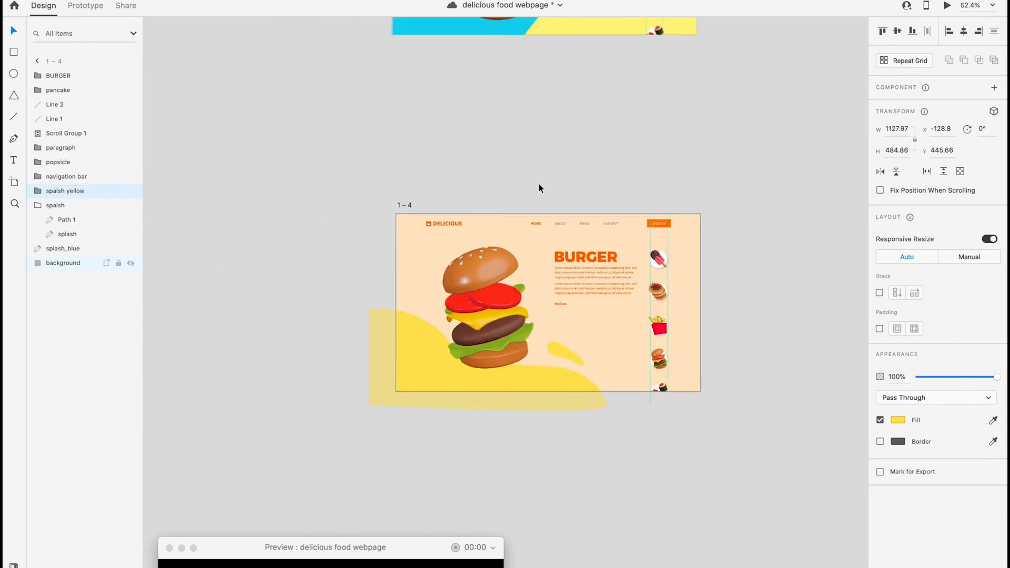
click(735, 200)
scroll(735, 200, down, 2)
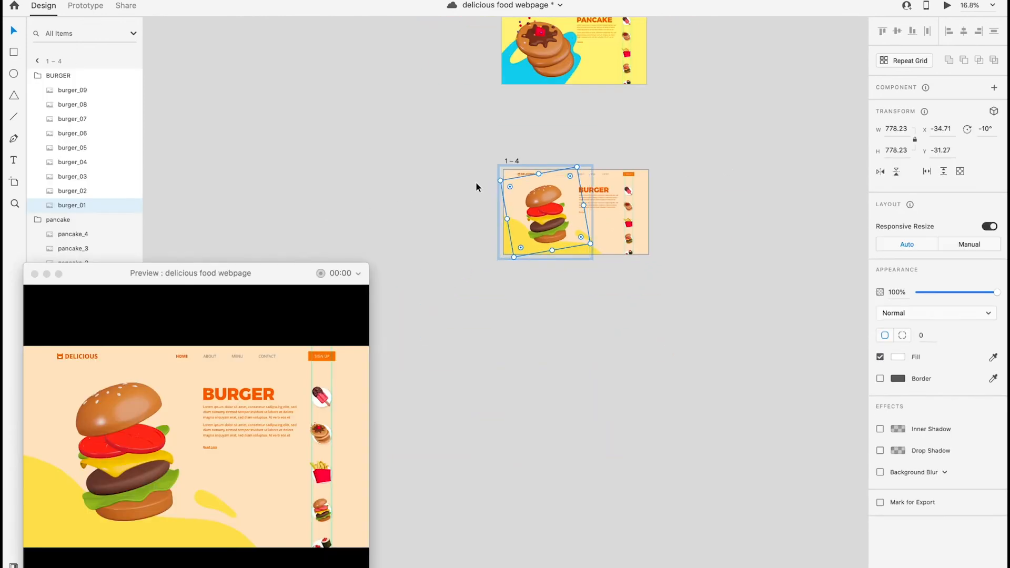
click(476, 183)
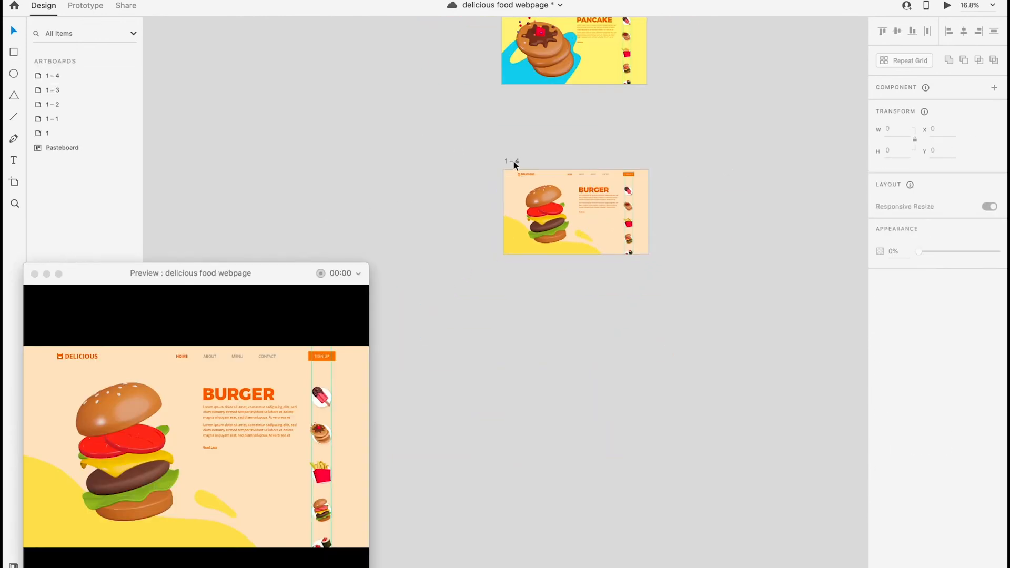
drag(514, 161, 514, 387)
Move the bottom bun layer, burger_01, in artboard 1–4 straight down until it is well below the artboard
click(551, 226)
click(96, 208)
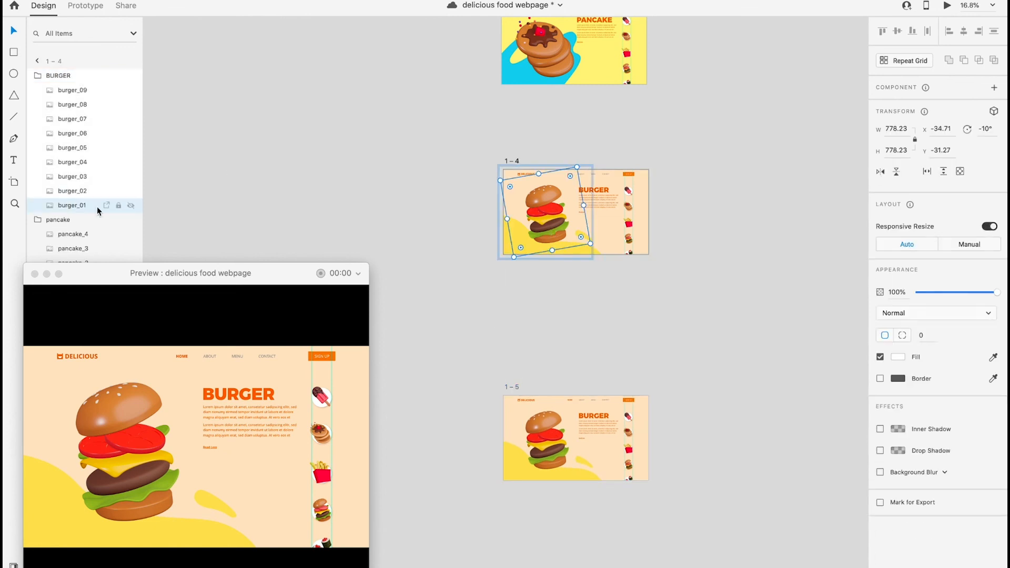
key(shift+Down)
key(shift+Down)
key(shift+Down)
key(shift+Down)
key(shift+Down)
key(shift+Down)
key(shift+Down)
key(shift+Down)
key(shift+Down)
key(shift+Down)
key(shift+Down)
key(shift+Down)
key(shift+Down)
key(shift+Down)
key(shift+Down)
key(shift+Down)
key(shift+Down)
key(shift+Down)
key(shift+Down)
key(shift+Down)
key(shift+Down)
key(shift+Down)
key(shift+Down)
key(shift+Down)
key(shift+Down)
key(shift+Down)
key(shift+Down)
key(shift+Down)
key(shift+Down)
key(shift+Down)
key(shift+Down)
key(shift+Down)
key(shift+Down)
key(shift+Down)
key(shift+Down)
key(shift+Down)
key(shift+Down)
key(shift+Down)
key(shift+Down)
key(shift+Down)
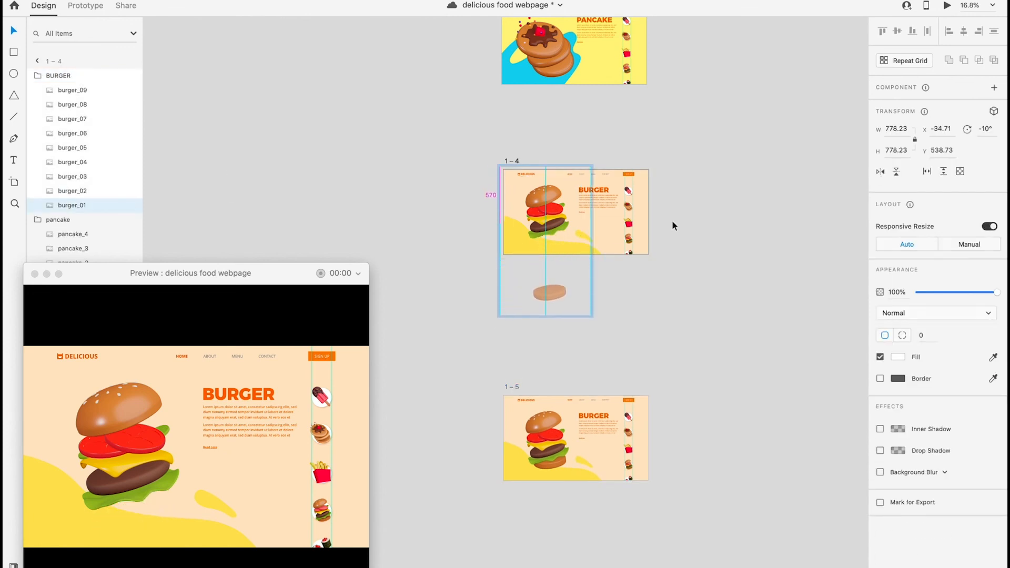
Move the top bun and the lettuce layer, burger_02, in artboard 1–4 down toward the area below the artboard
click(99, 193)
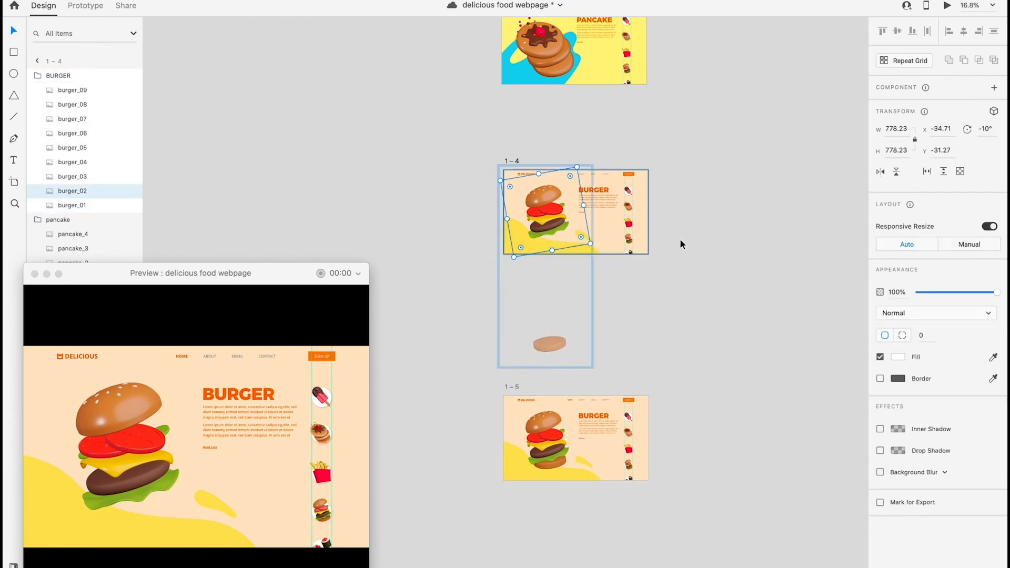
drag(561, 230, 561, 306)
click(87, 190)
key(shift+Down)
key(shift+Down)
key(shift+Down)
key(shift+Down)
key(shift+Down)
key(shift+Down)
key(shift+Down)
key(shift+Down)
key(shift+Down)
key(shift+Down)
key(shift+Down)
key(shift+Down)
key(shift+Down)
key(shift+Down)
key(shift+Down)
key(shift+Down)
key(shift+Down)
key(shift+Down)
key(shift+Down)
key(shift+Down)
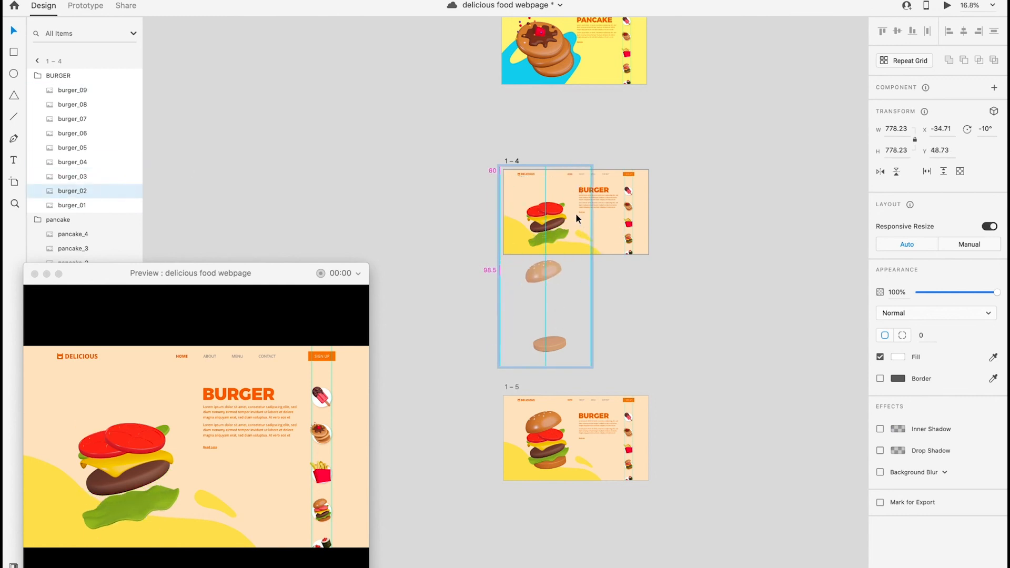
Move the burger's remaining tomato, cheese and patty layers down out of artboard 1–4
drag(552, 209, 559, 260)
drag(556, 244, 543, 346)
drag(547, 231, 541, 362)
Link artboard 1–4 to 1–5 with a Time trigger, 0.2 s delay, Auto-Animate action, Snap easing and 1 s duration
click(518, 163)
key(ctrl+Tab)
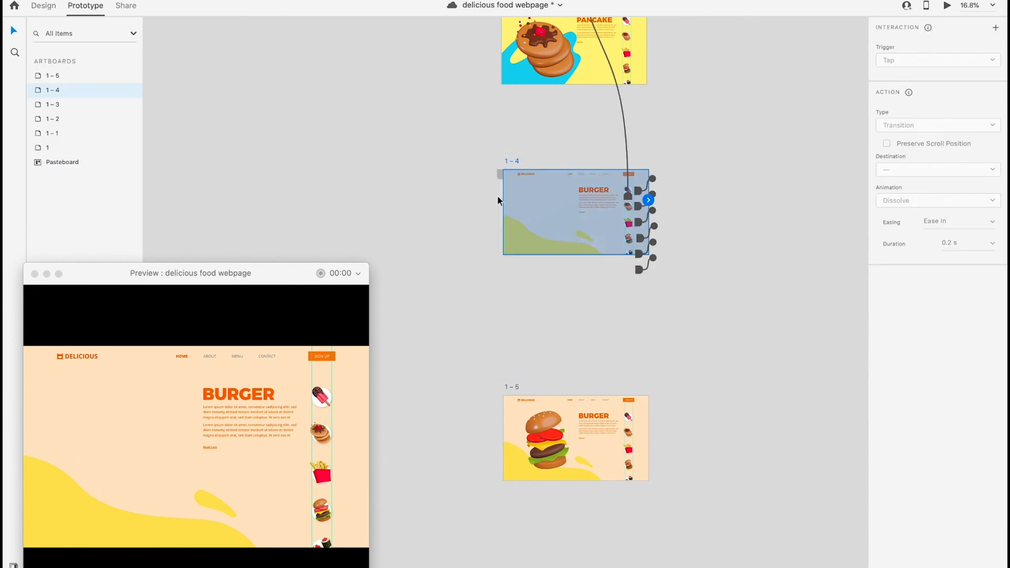
drag(651, 201, 579, 421)
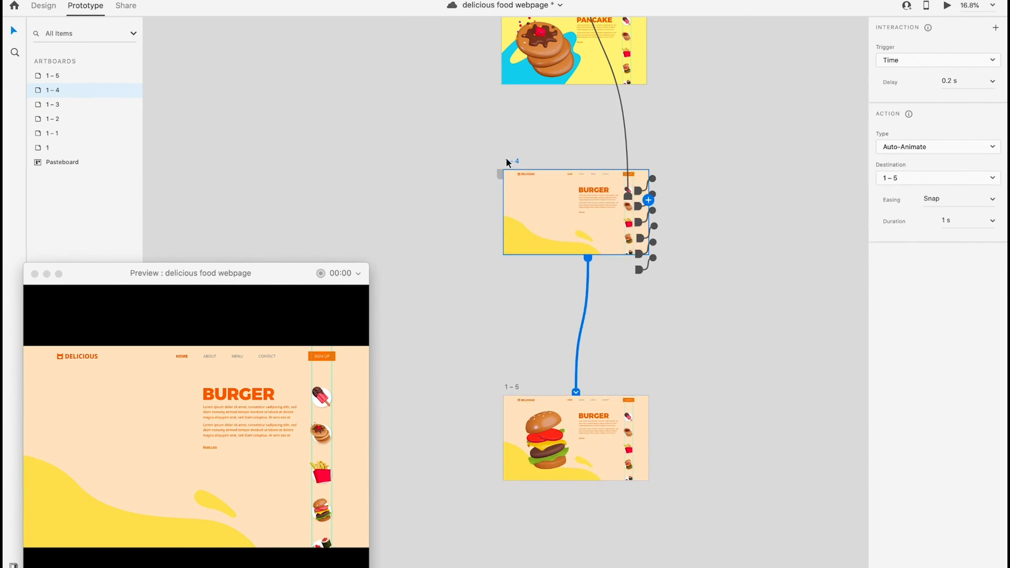
Switch between the pancake artboard and artboard 1–4 to replay the burger's timed entrance in the preview
scroll(539, 138, down, 3)
scroll(539, 137, up, 1)
click(519, 76)
click(521, 190)
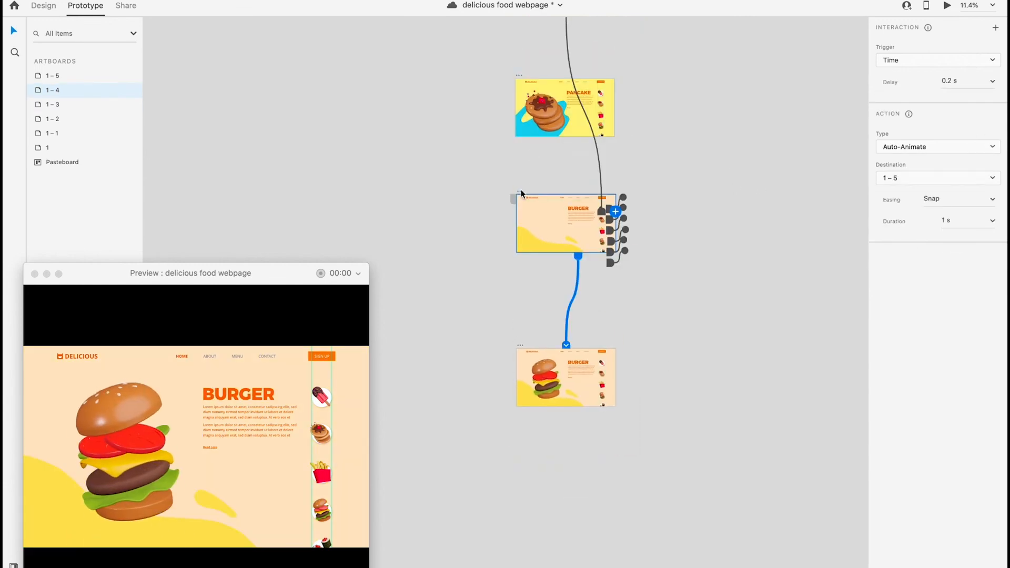
click(519, 73)
click(521, 191)
scroll(551, 231, up, 3)
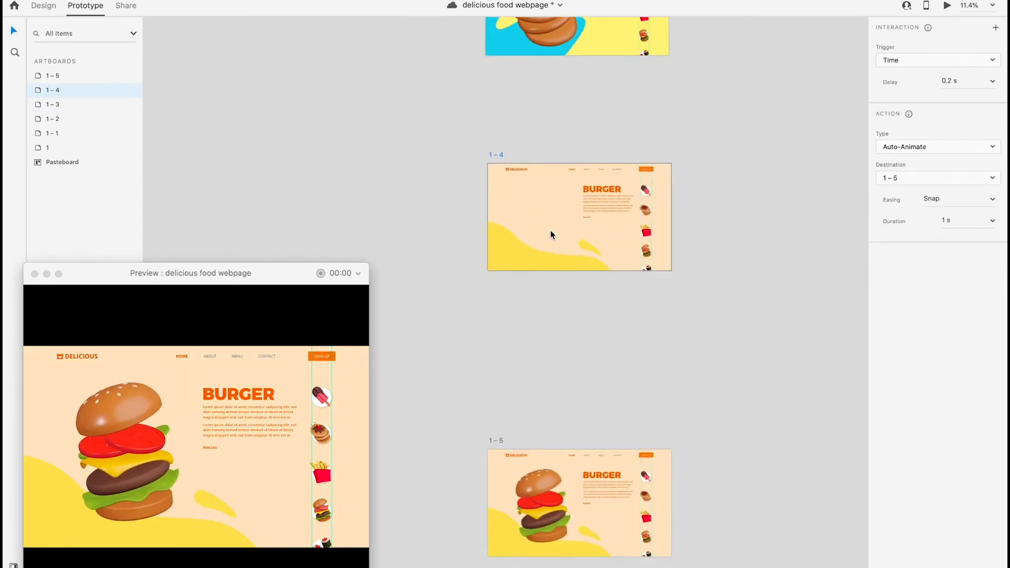
Link the burger icon in artboard 1–3 to 1–4 with a Tap trigger, Auto-Animate, Ease In-Out easing and 0.2 s duration
scroll(551, 235, up, 3)
click(637, 145)
drag(646, 145, 524, 319)
click(983, 239)
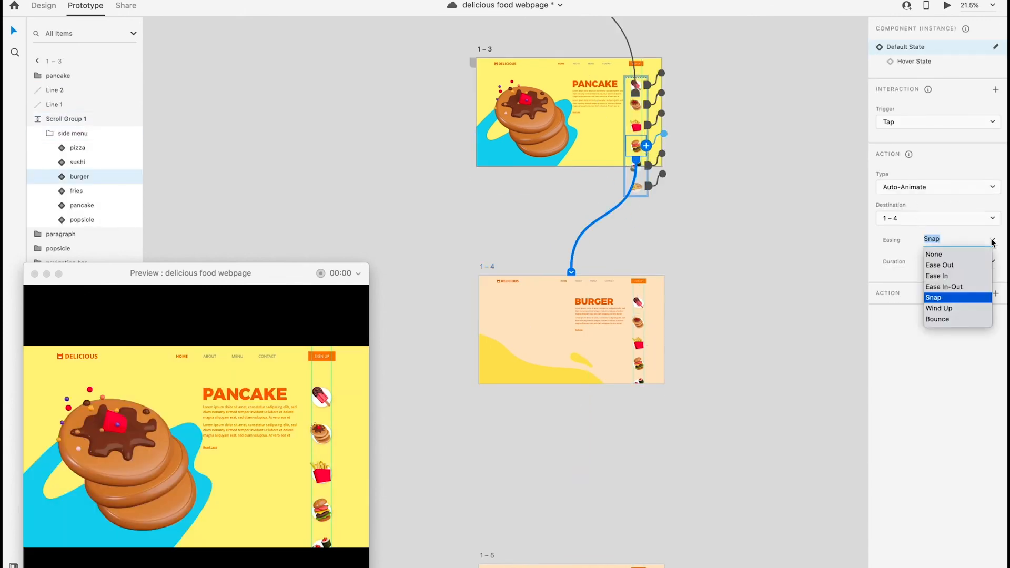
click(965, 276)
click(993, 261)
click(966, 278)
Show the first popsicle artboard in the preview and enlarge the preview window
scroll(671, 280, down, 5)
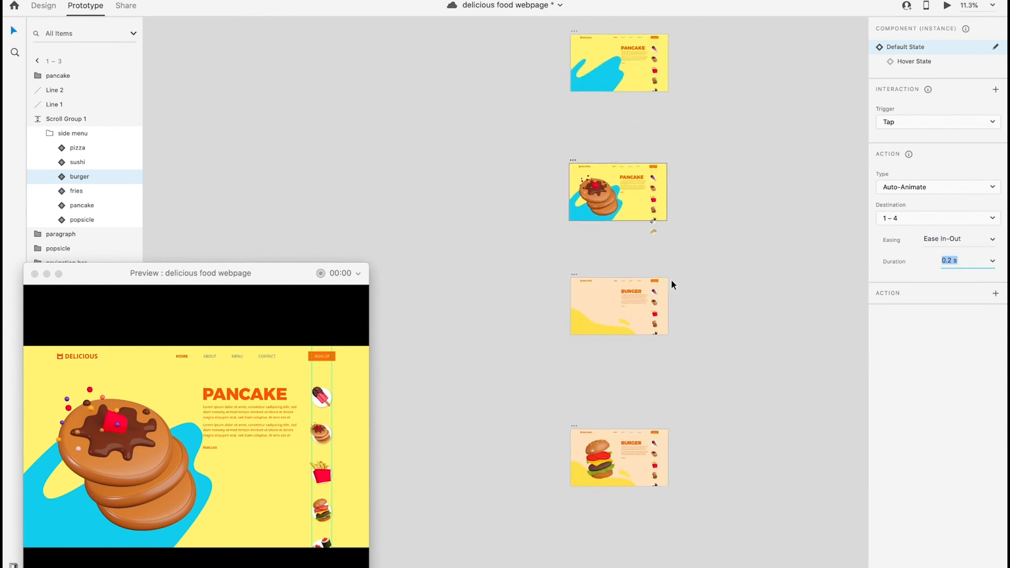
click(592, 95)
drag(275, 275, 292, 48)
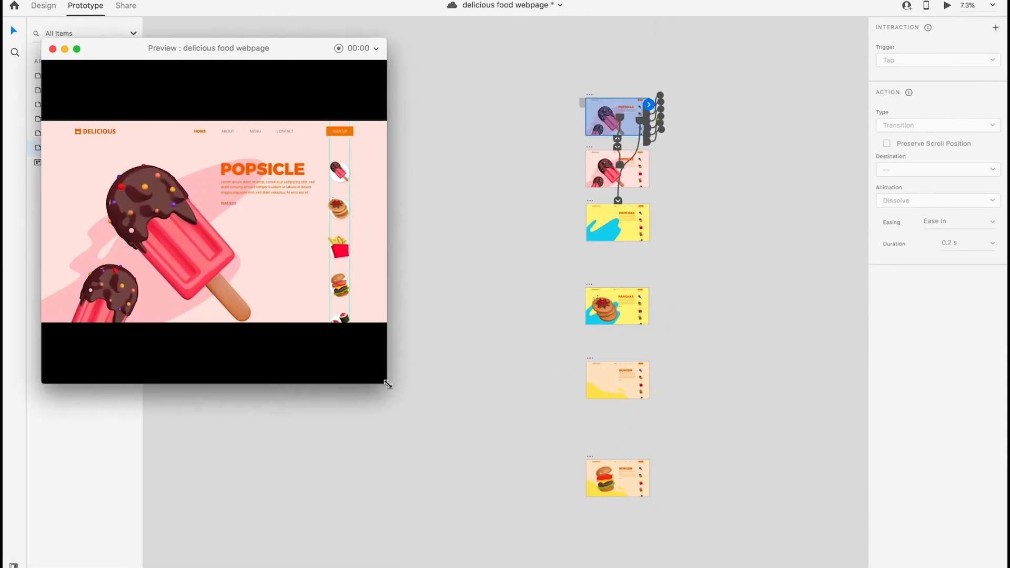
drag(386, 384, 498, 521)
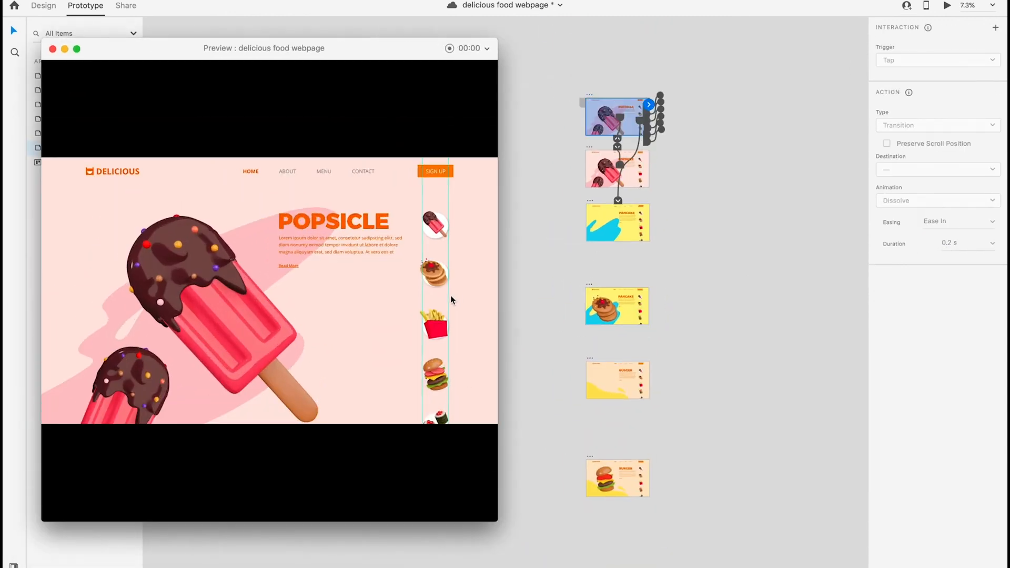
Test the side menu's scrolling and its pancake and burger page transitions in the preview
scroll(449, 296, down, 3)
scroll(449, 296, up, 1)
scroll(448, 295, up, 2)
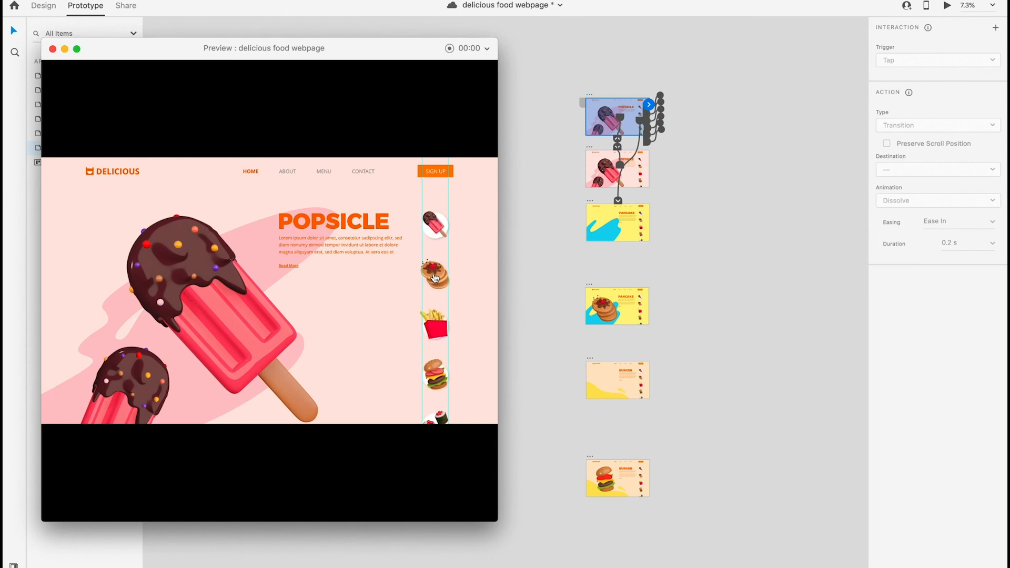
click(434, 276)
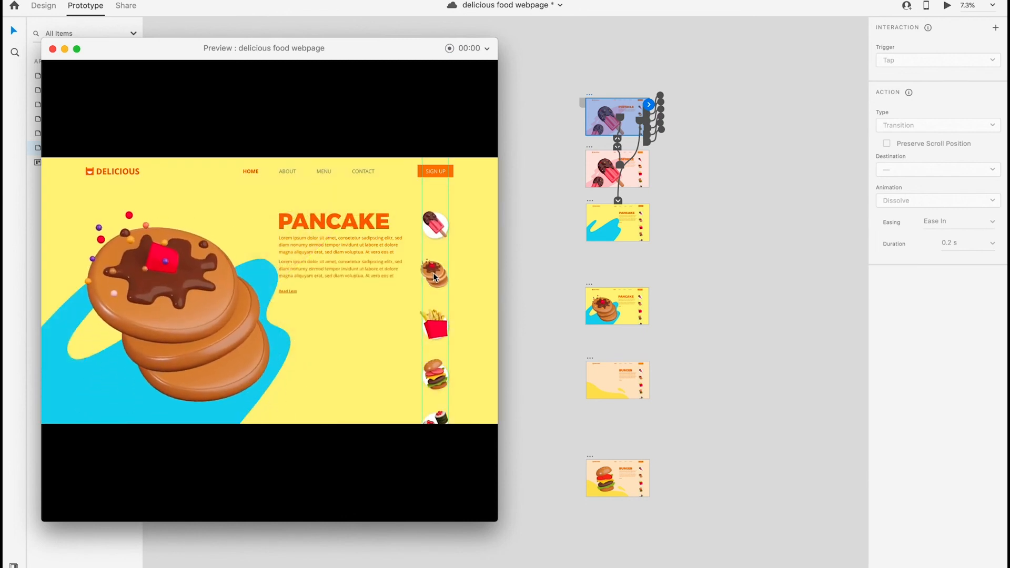
click(436, 382)
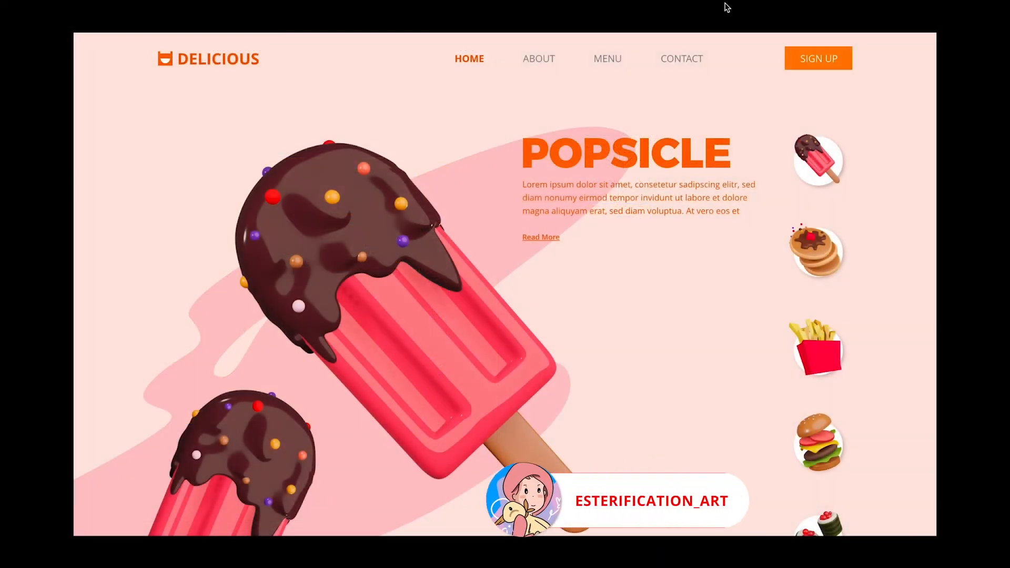
Test the Read More and Read Less toggle on the popsicle page in the full-screen preview
click(542, 237)
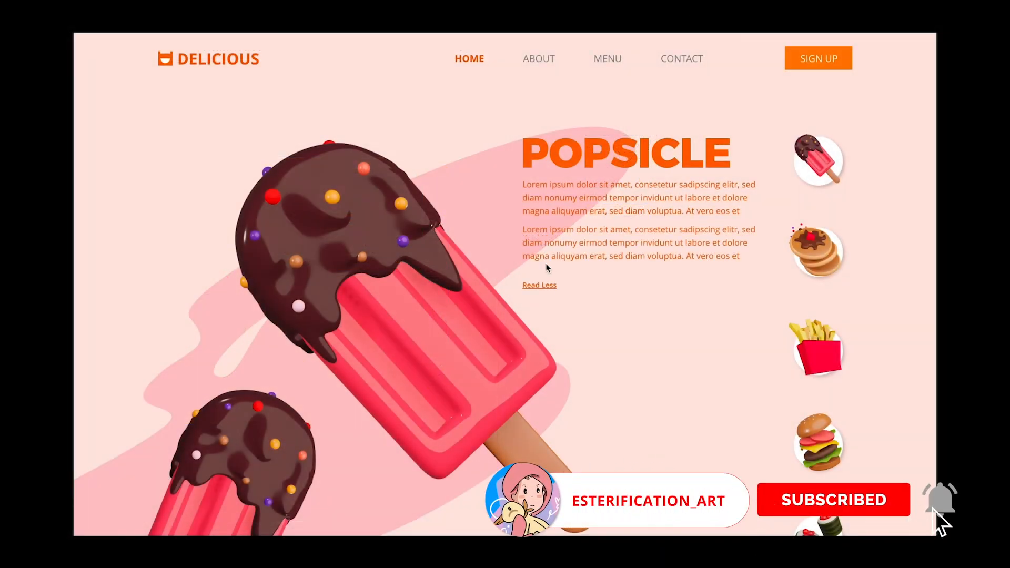
click(547, 287)
mouse_move(811, 297)
mouse_down()
mouse_move(811, 165)
mouse_move(811, 299)
mouse_up()
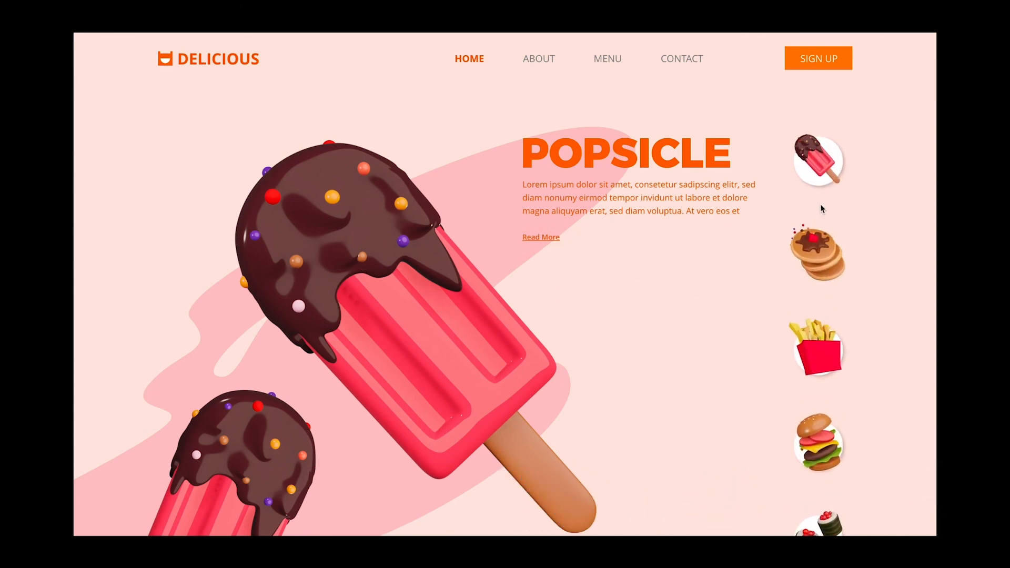
Go from the popsicle page to the pancake page and on to the burger page in the full-screen preview
click(816, 254)
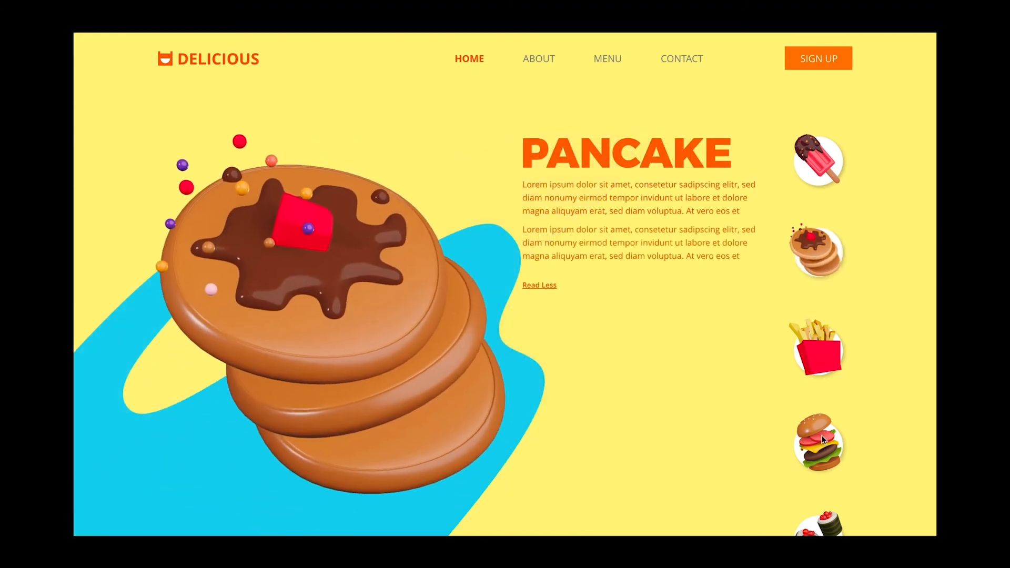
scroll(822, 434, down, 3)
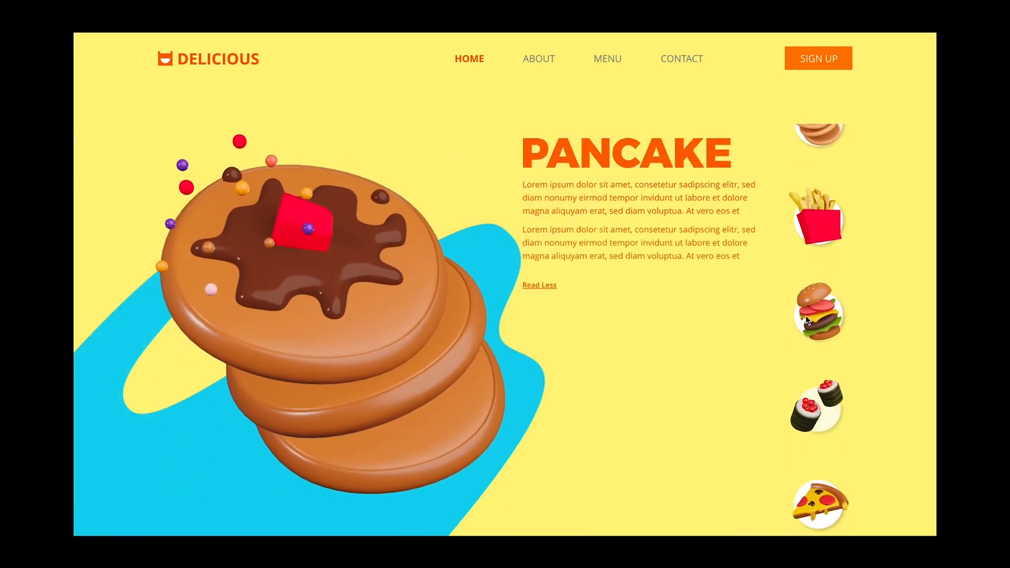
click(809, 319)
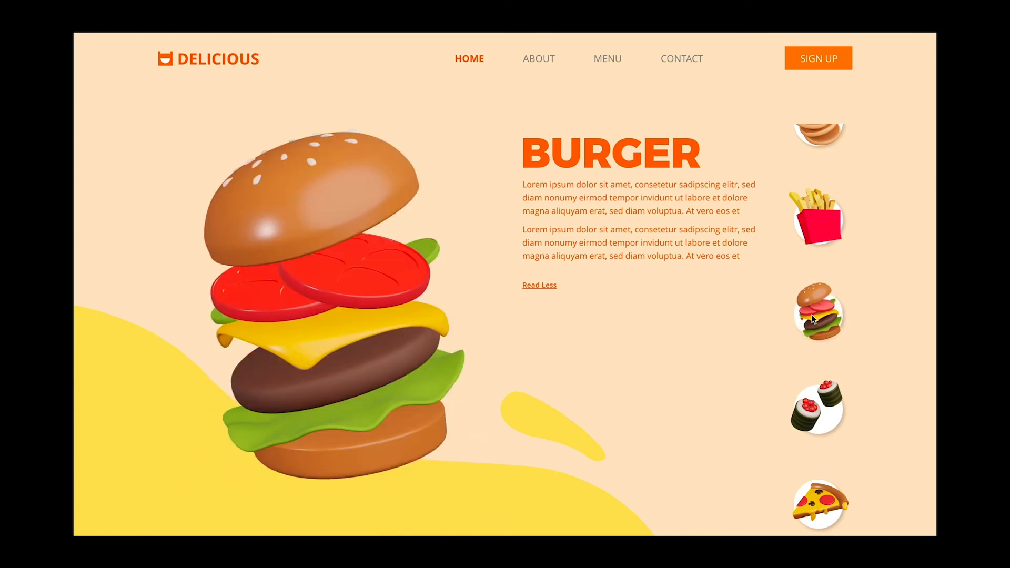